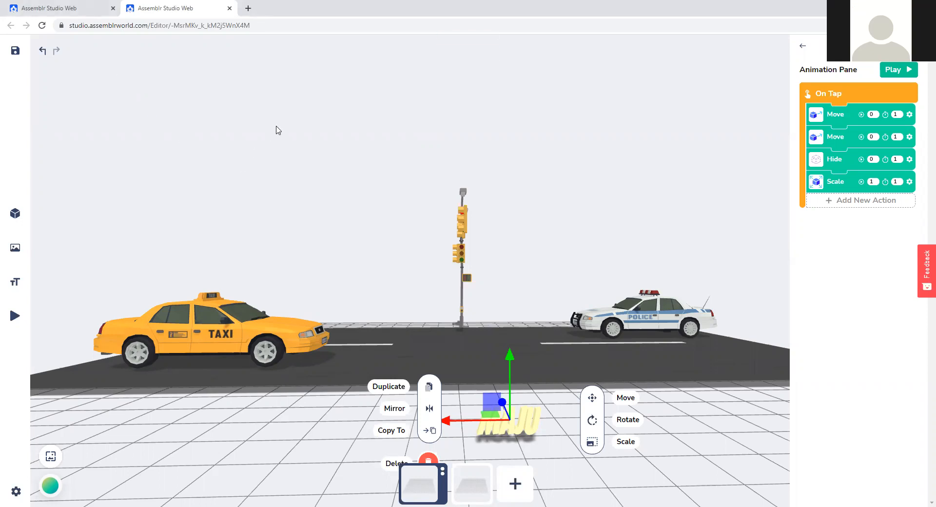
Review the Maju text's tap actions and the animation, visibility and jump-up actions that can be added
click(363, 155)
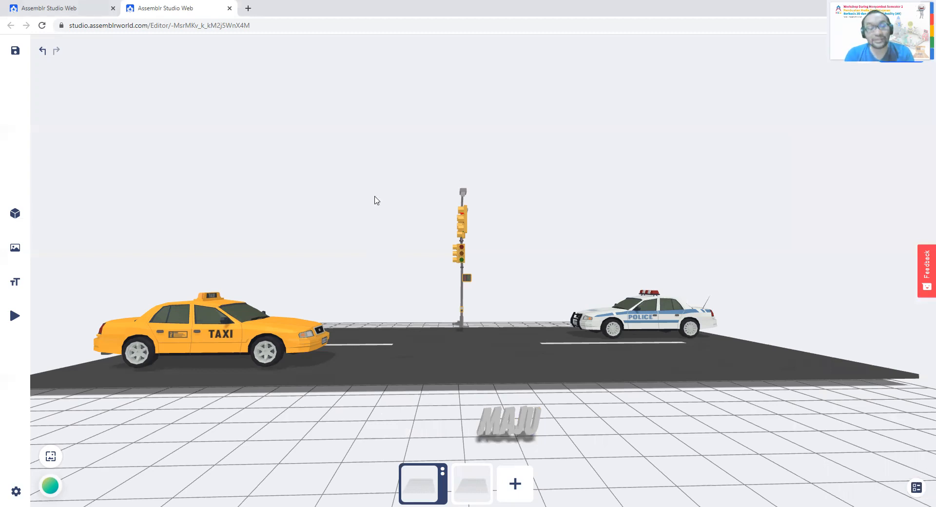
drag(387, 196, 633, 343)
drag(706, 447, 644, 420)
drag(505, 414, 505, 444)
click(463, 401)
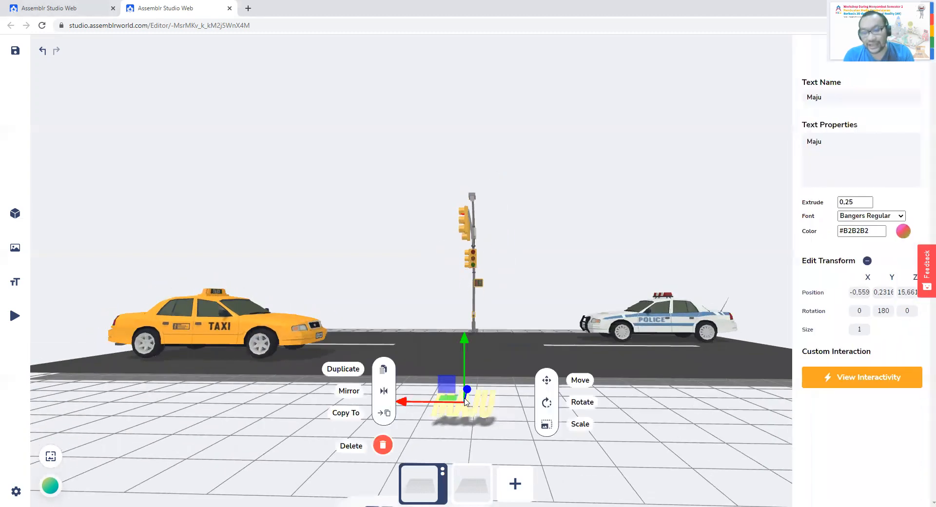
click(853, 378)
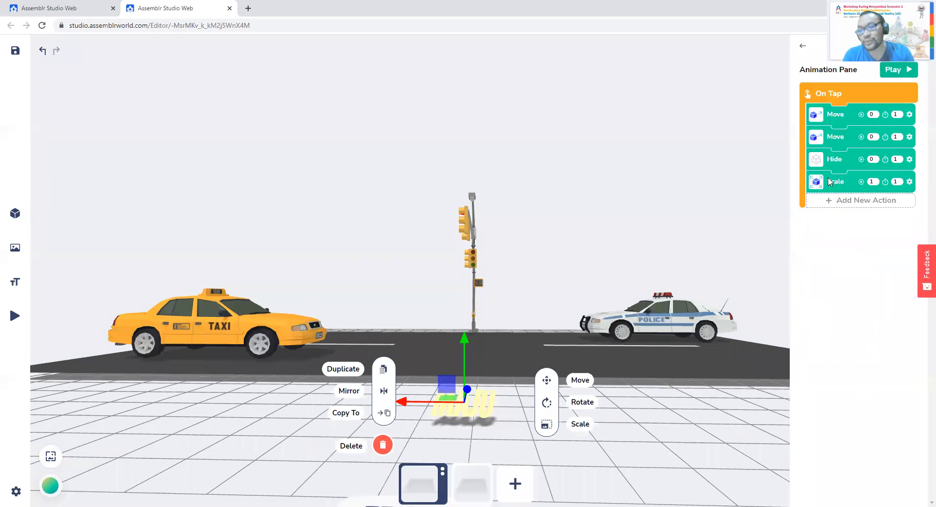
click(862, 200)
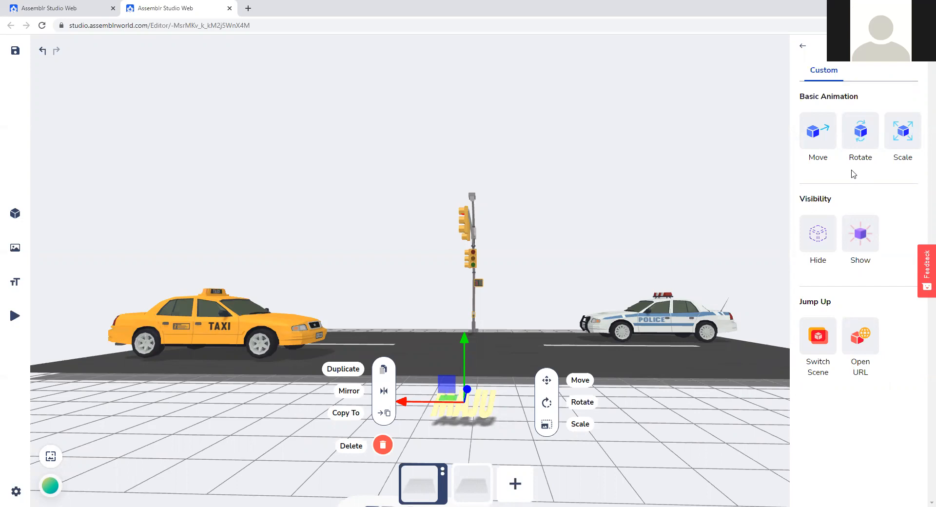
click(802, 47)
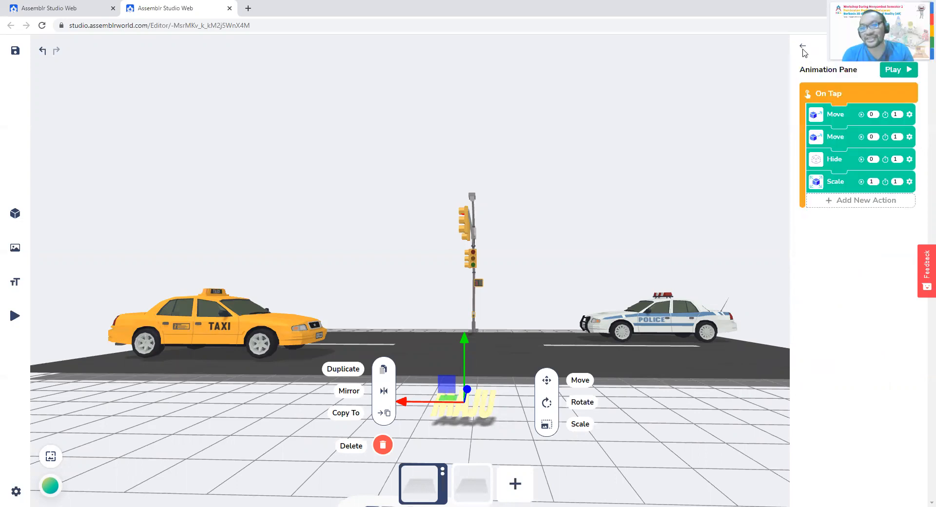
click(802, 48)
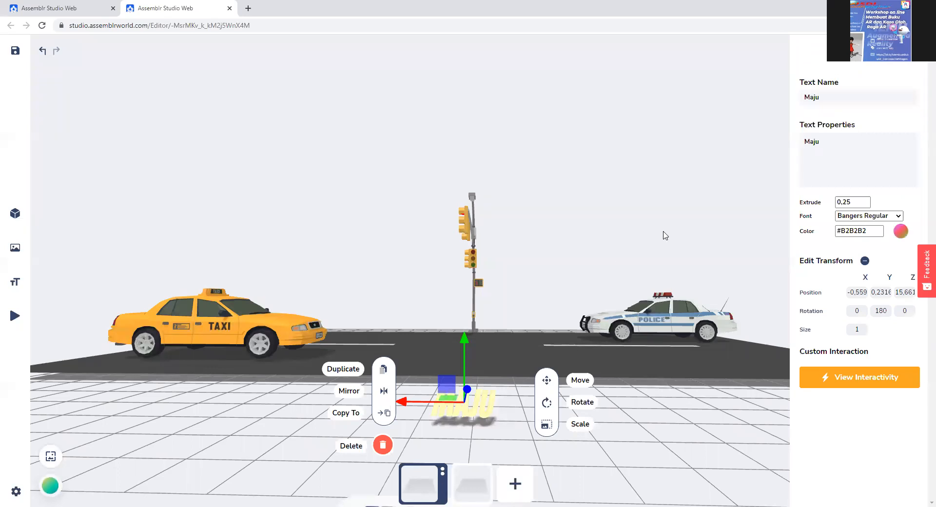
click(544, 206)
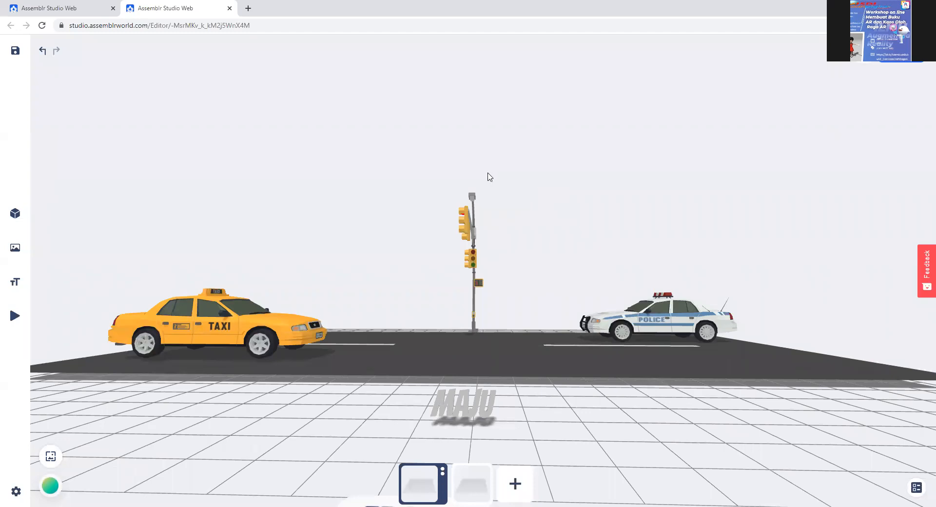
Select the Maju text in front of the road and open its tap interactivity
drag(535, 222, 536, 235)
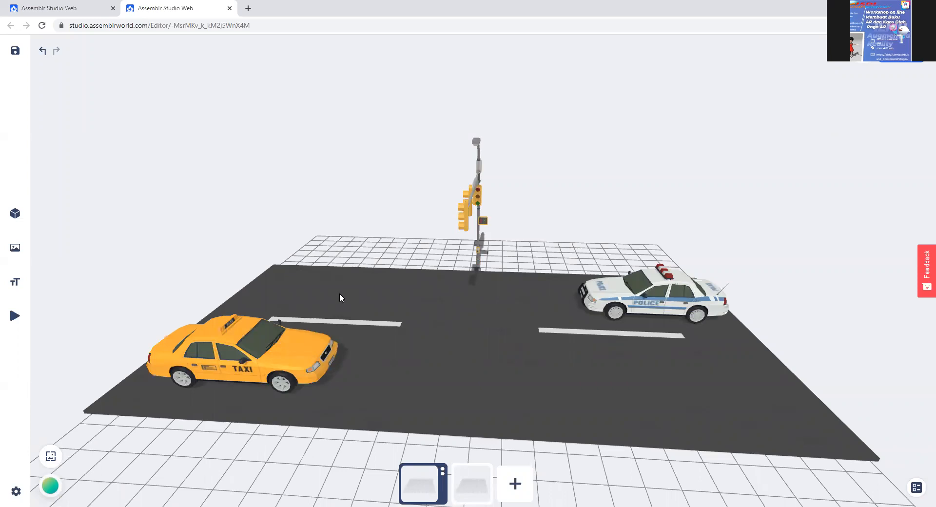
scroll(425, 301, down, 2)
mouse_move(576, 430)
mouse_down()
mouse_move(578, 421)
mouse_move(572, 427)
mouse_up()
click(448, 424)
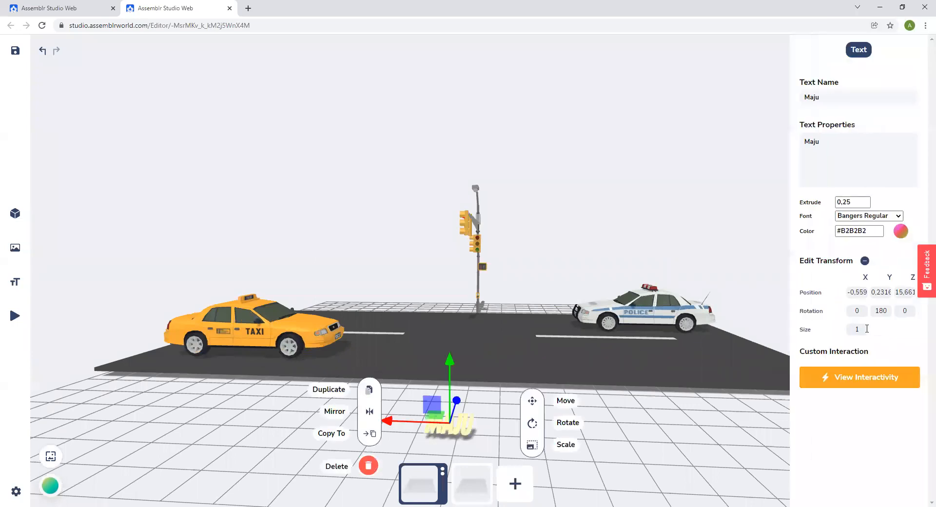
click(883, 382)
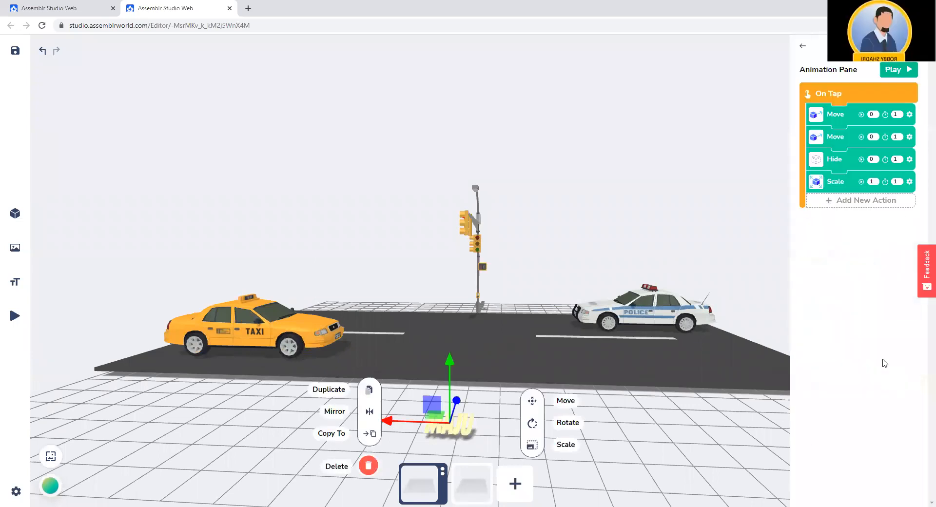
Set the distance of both Move actions, Police to the left and Taxi to the right, to 20
click(909, 114)
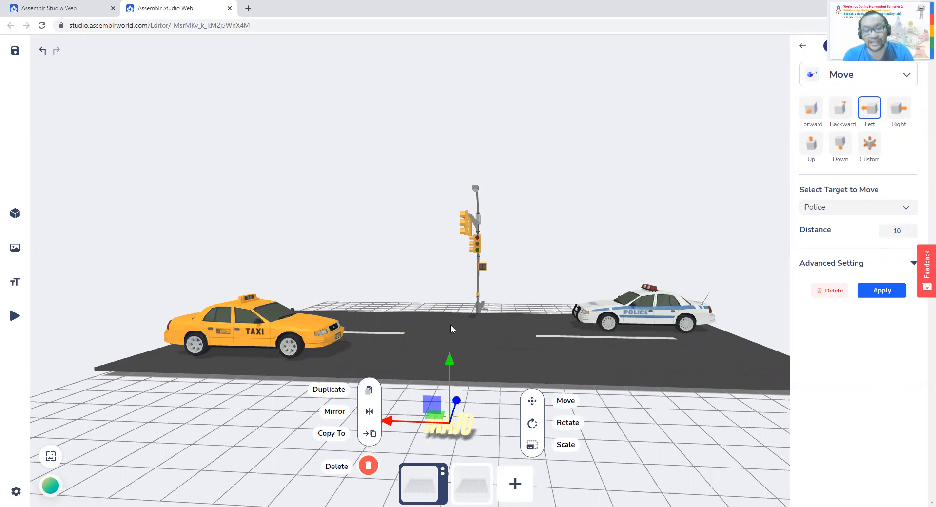
double_click(900, 230)
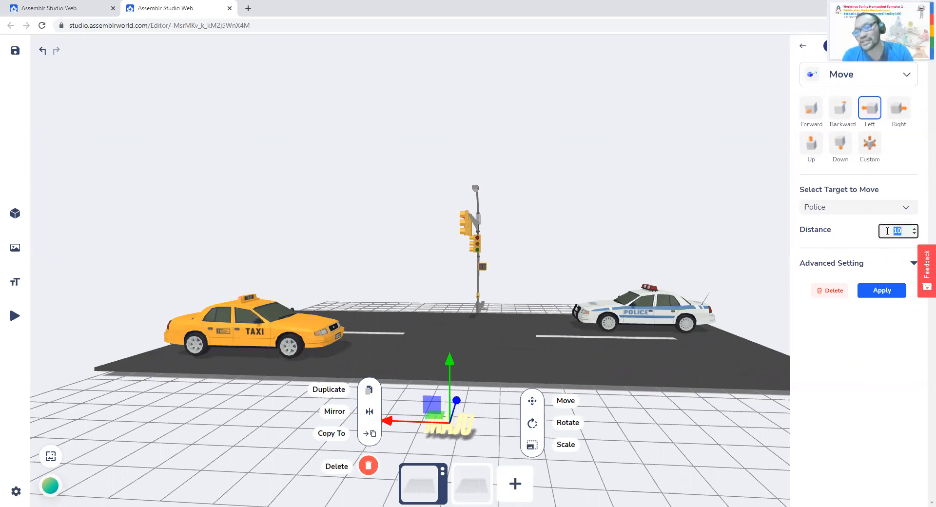
text(20)
click(881, 290)
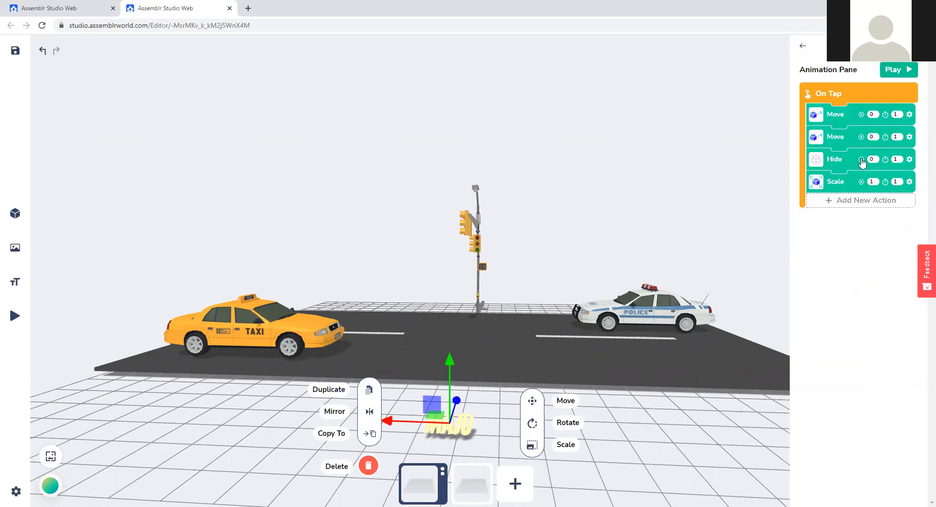
click(909, 136)
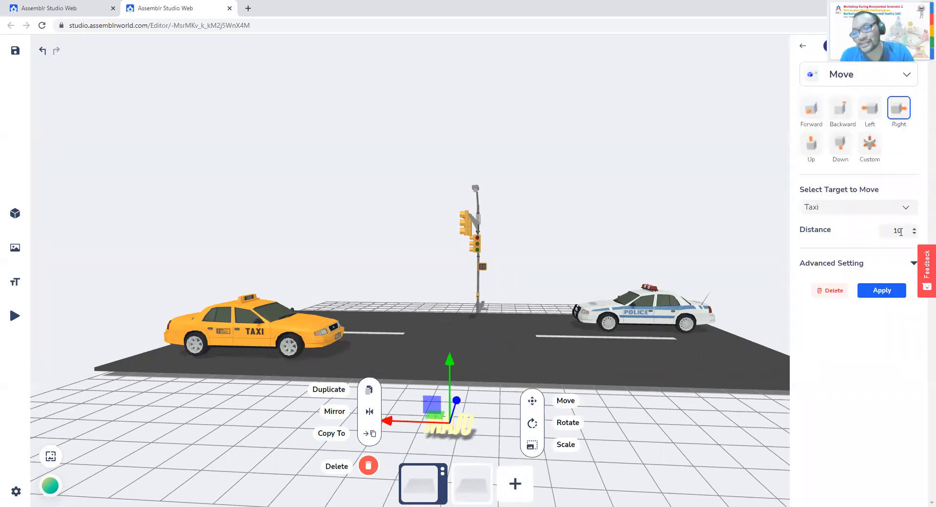
double_click(897, 230)
text(20)
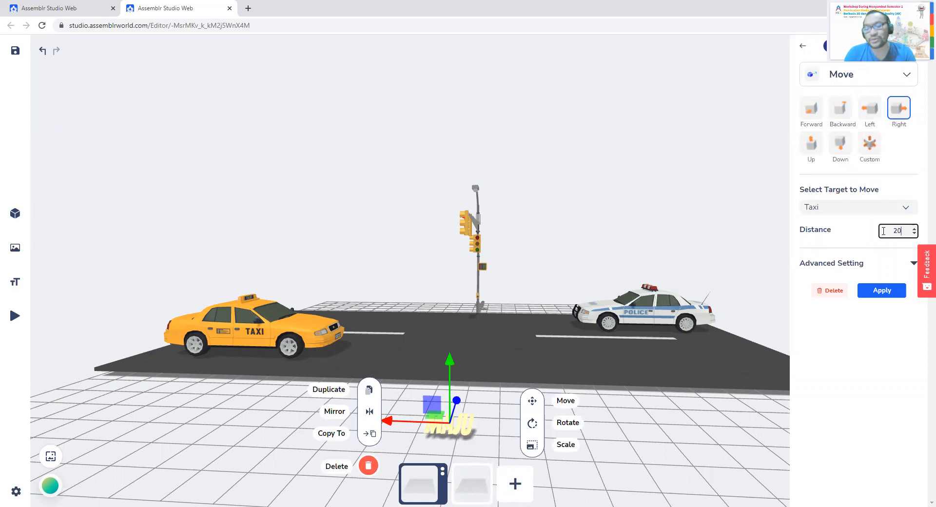
click(892, 295)
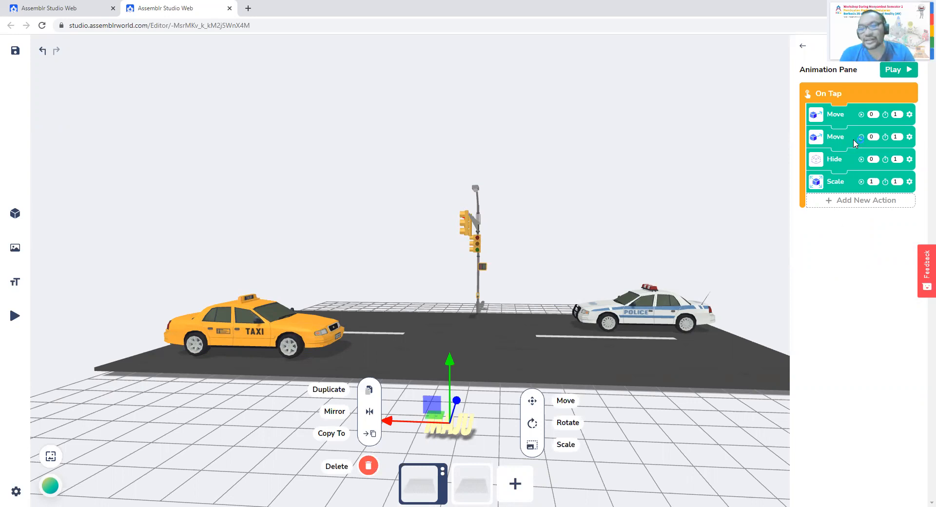
Preview the scene, trigger the Maju text's tap animation to check how far both cars travel, and return to the editor
click(898, 70)
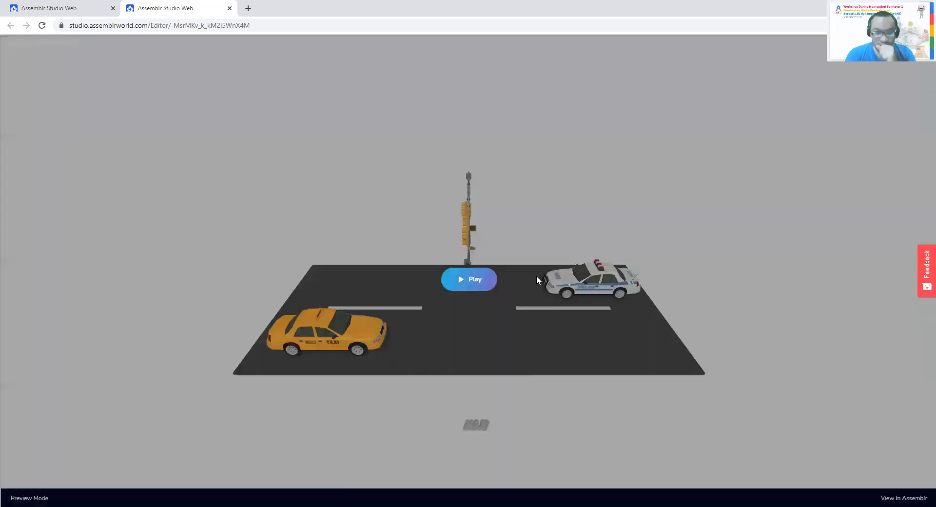
click(475, 279)
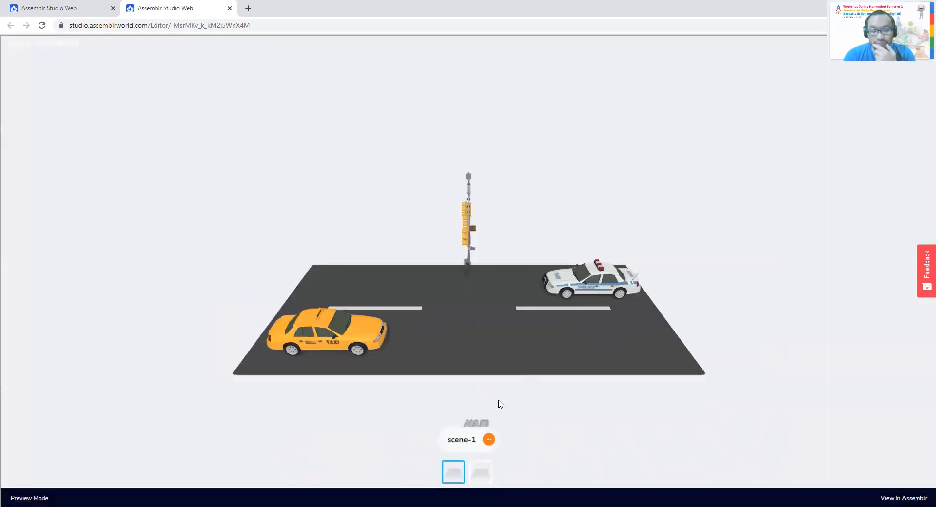
click(473, 395)
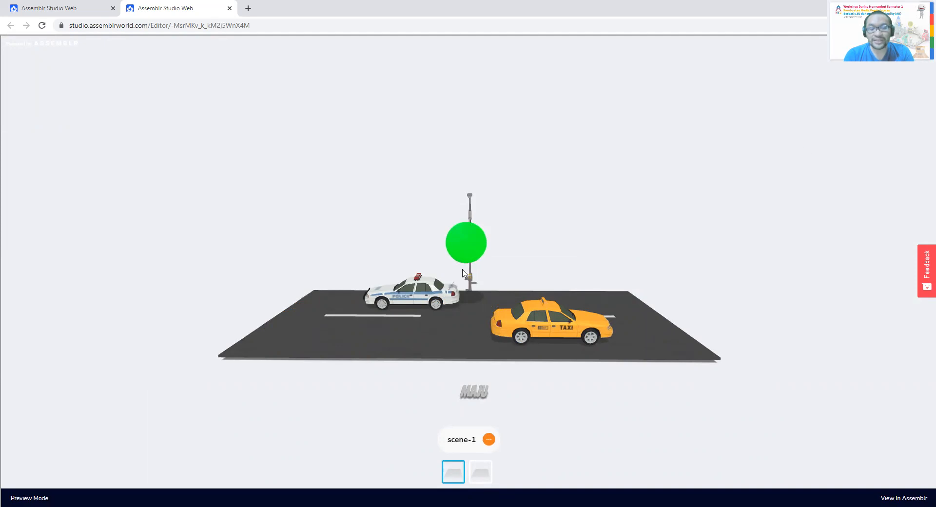
click(919, 50)
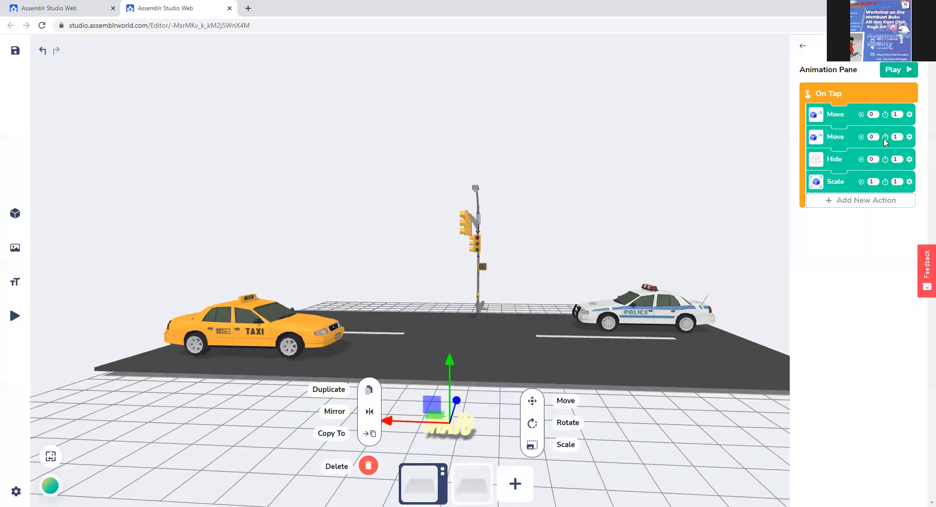
Set the distance of both Move actions, Police to the left and Taxi to the right, to 30
click(907, 115)
double_click(883, 229)
text(30)
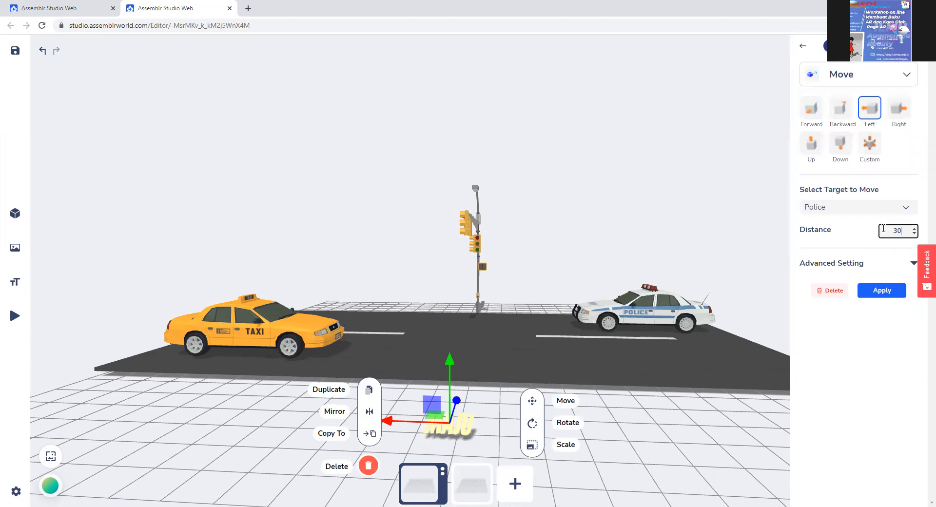
click(882, 289)
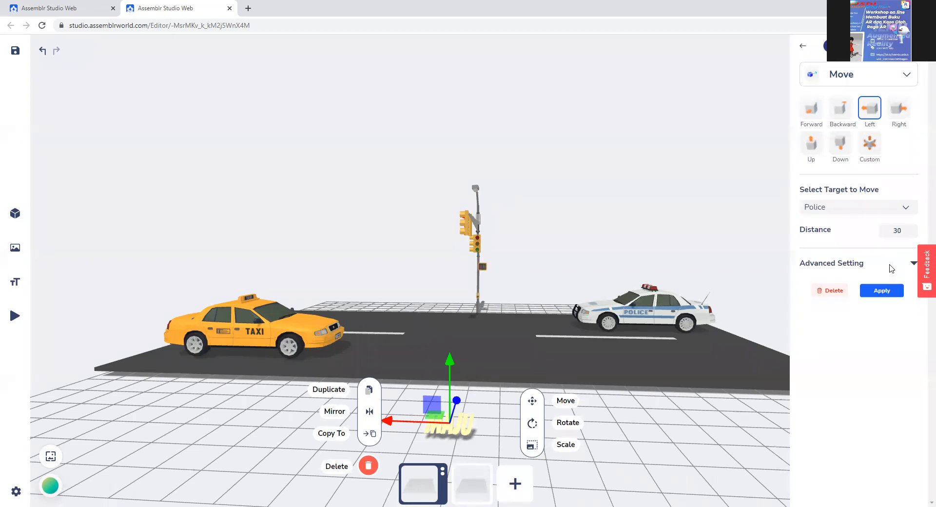
click(908, 137)
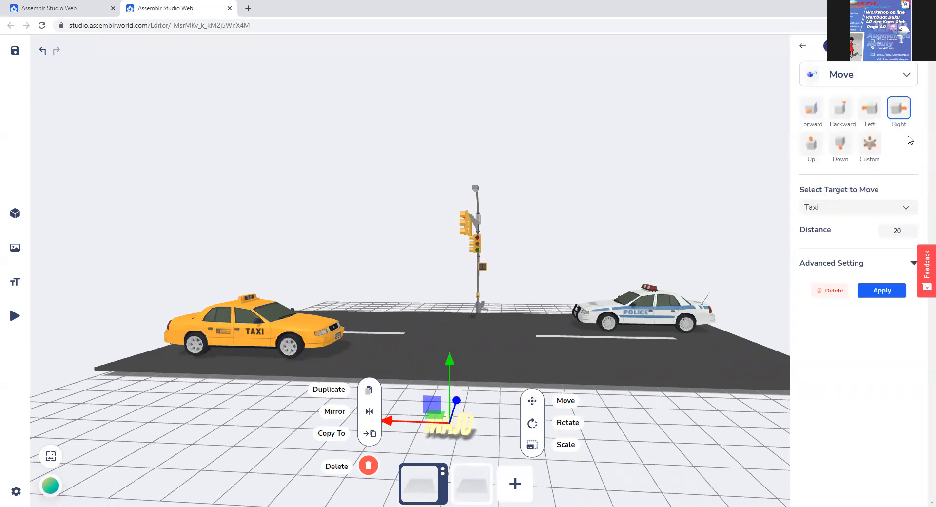
click(890, 230)
text(30)
click(888, 291)
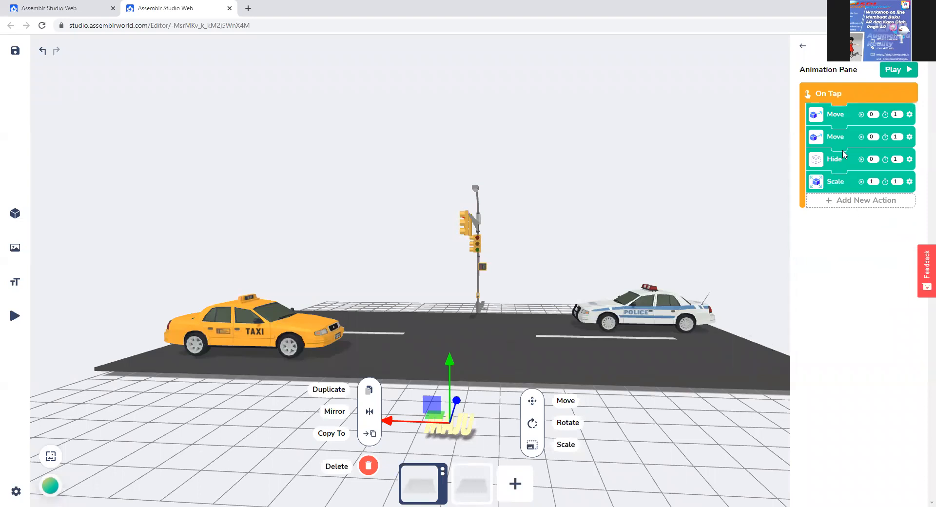
Play the scene preview again to check the cars' movement across the road, and return to the editor
click(902, 70)
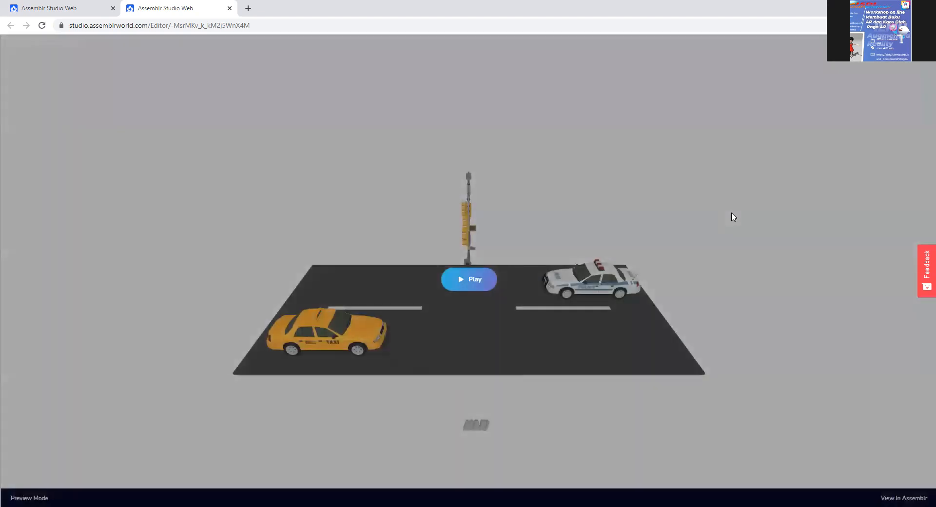
click(487, 288)
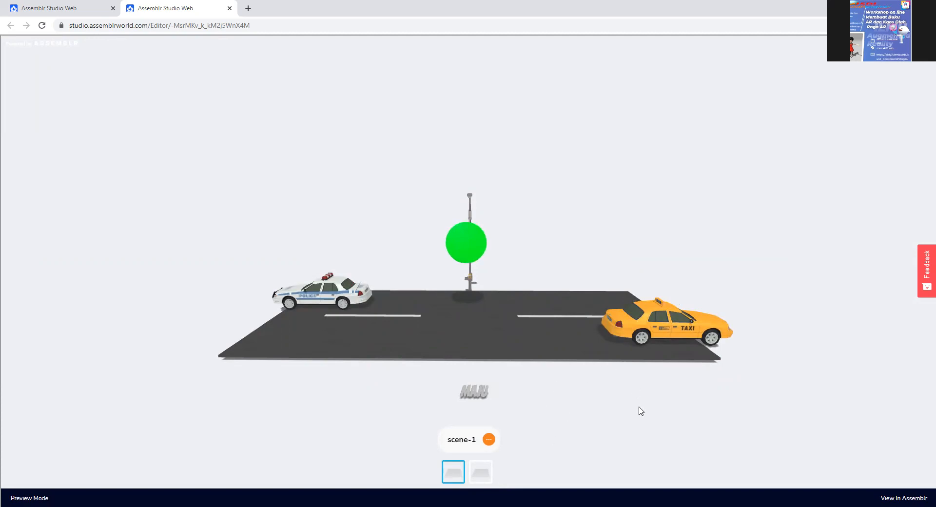
click(924, 57)
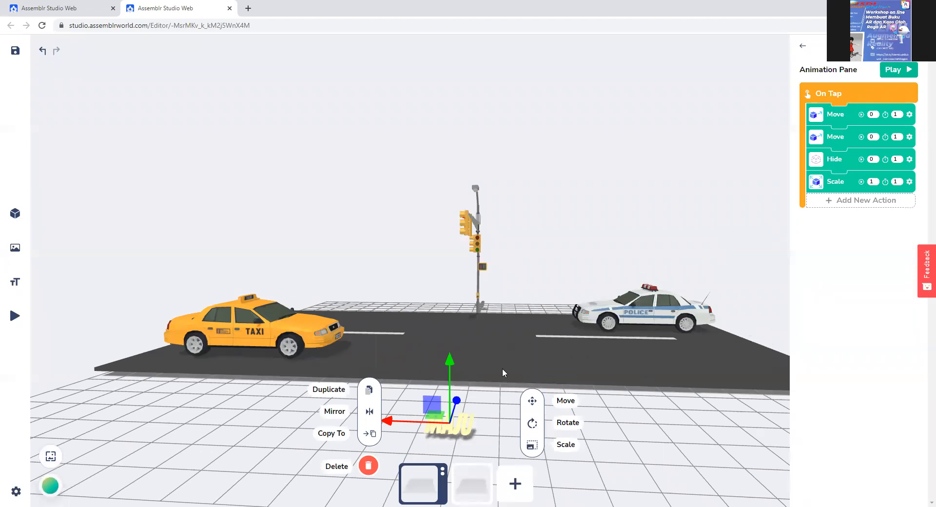
Add a Hide action targeting Police to the Maju text's tap actions, with a start time of 1 s
click(835, 207)
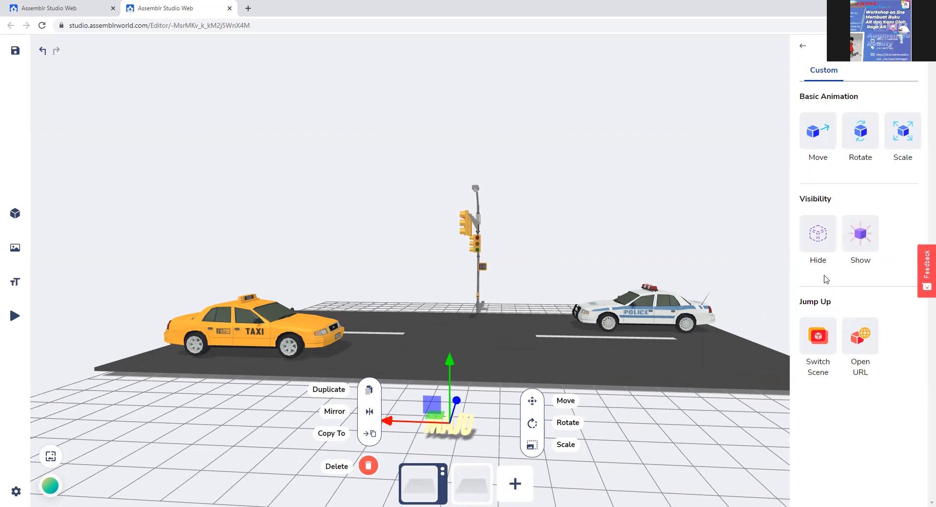
click(827, 234)
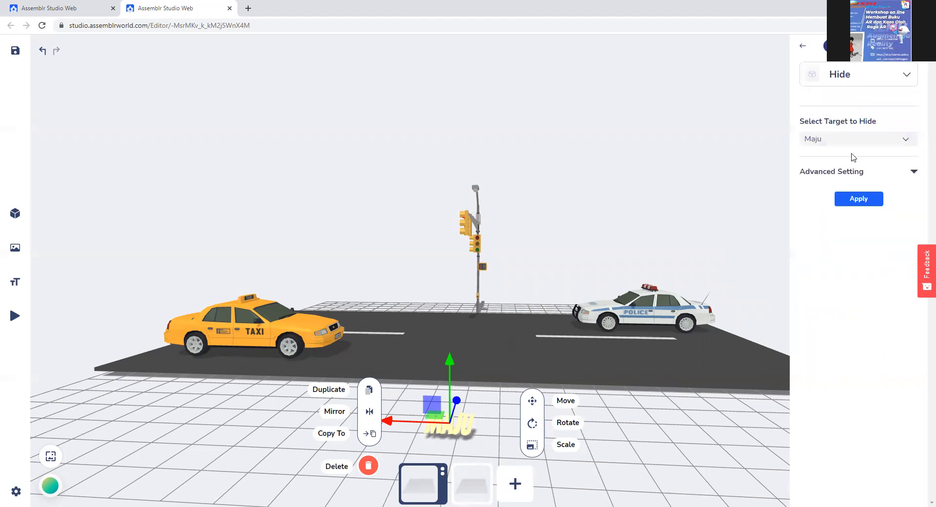
click(905, 140)
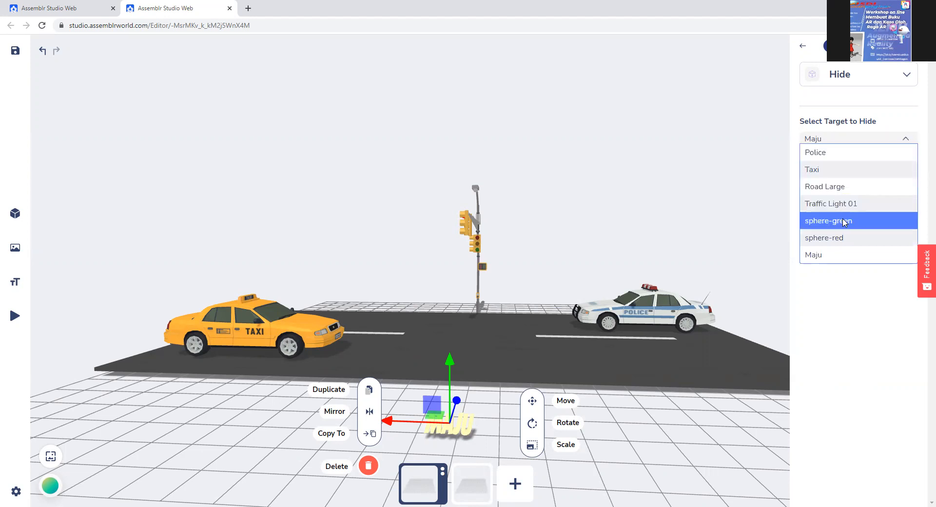
click(853, 155)
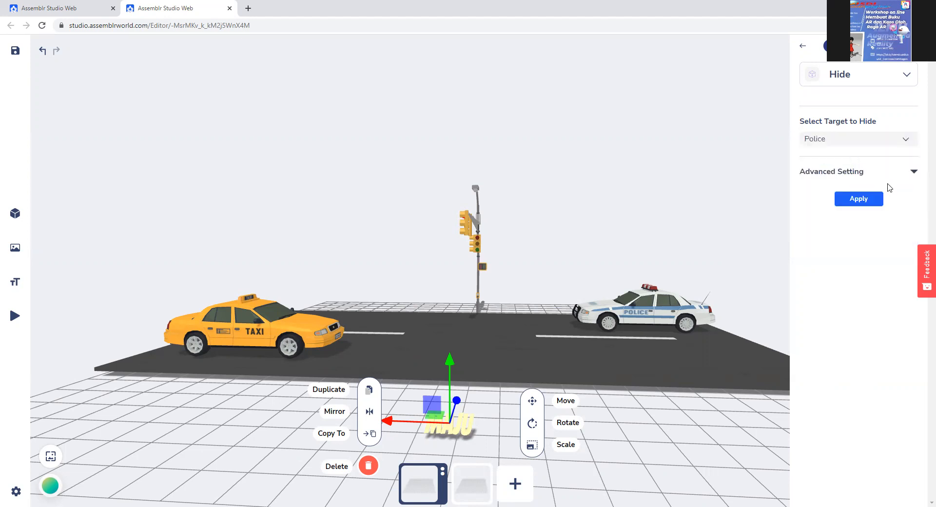
click(860, 201)
click(907, 206)
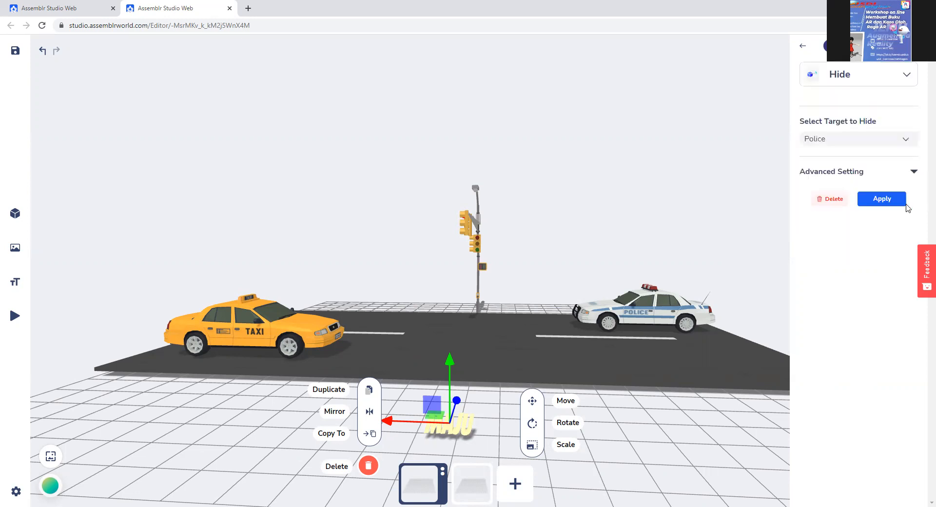
click(913, 171)
double_click(899, 188)
text(1)
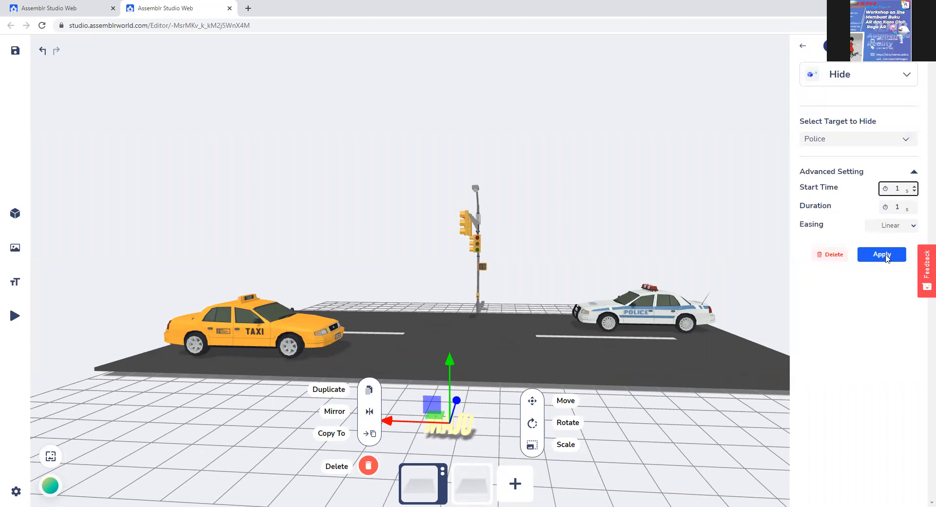
click(883, 254)
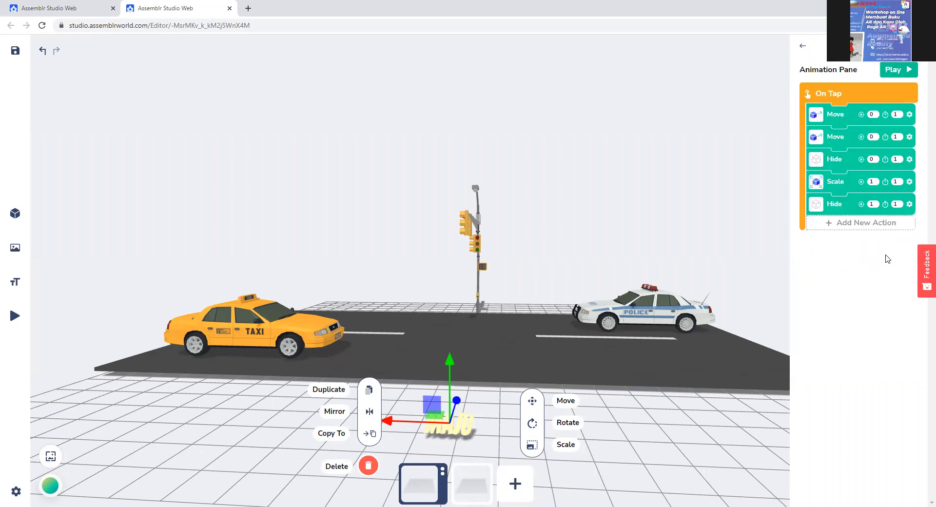
Add a Hide action targeting Taxi to the Maju text's tap actions, with a start time of 1 s
click(867, 225)
click(821, 246)
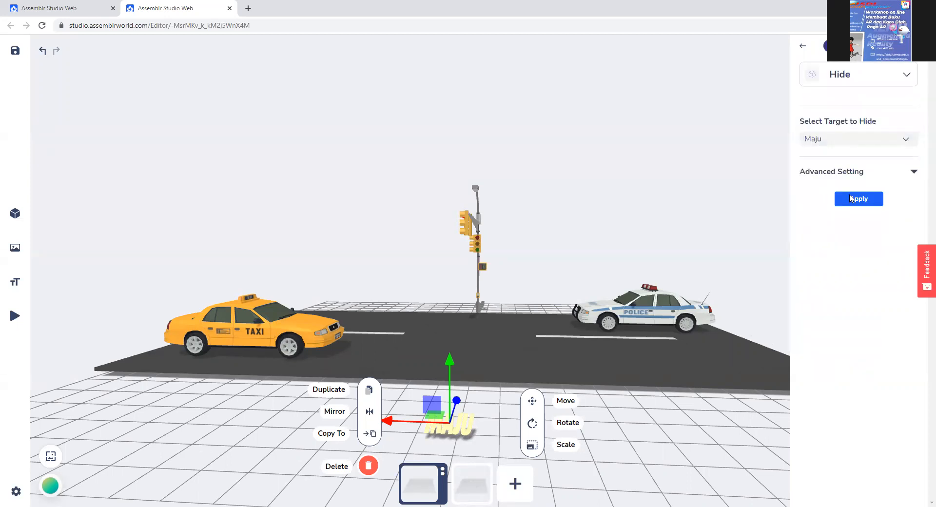
click(906, 140)
click(911, 172)
click(897, 190)
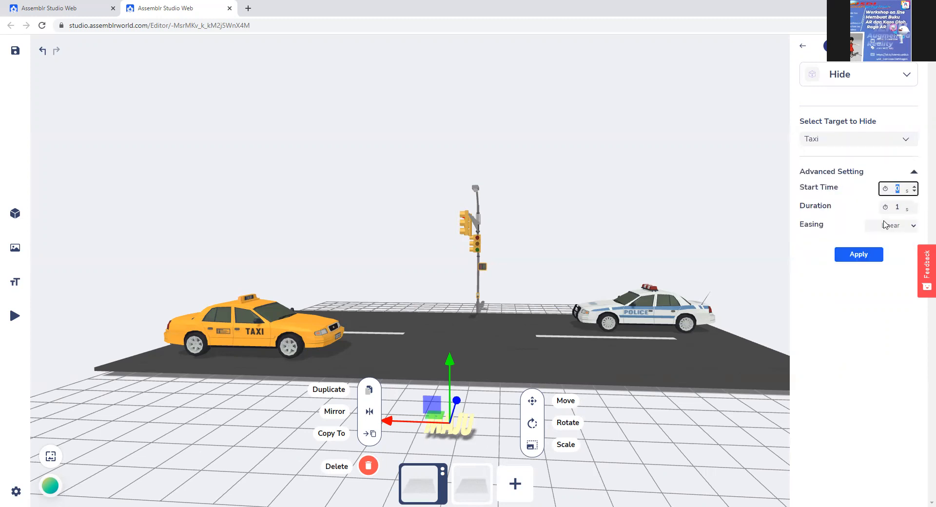
click(862, 260)
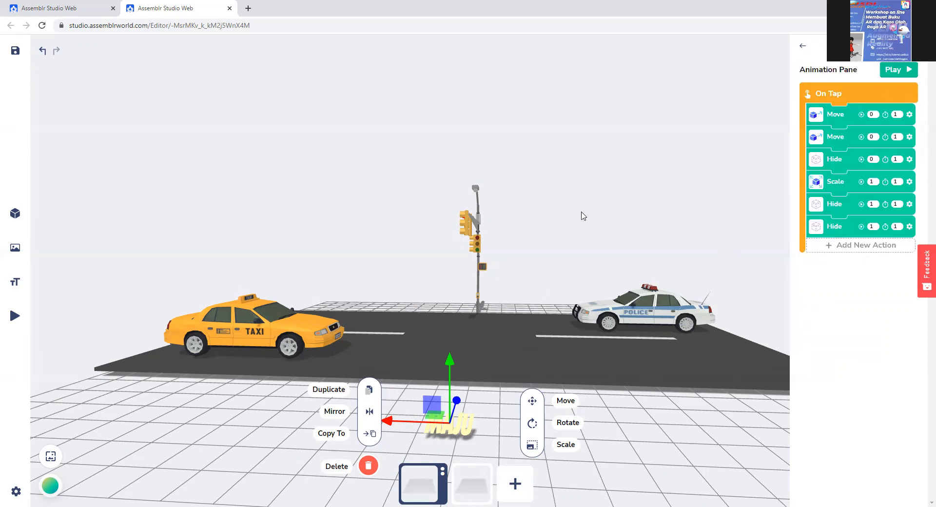
Play the scene preview, trigger the Maju text's tap animation to check the hiding of both cars, and return to the editor
click(901, 74)
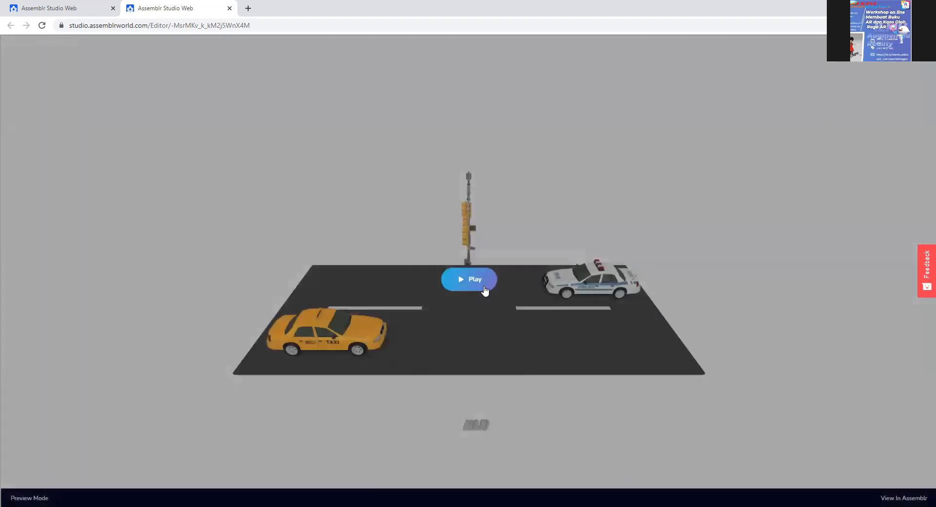
click(474, 279)
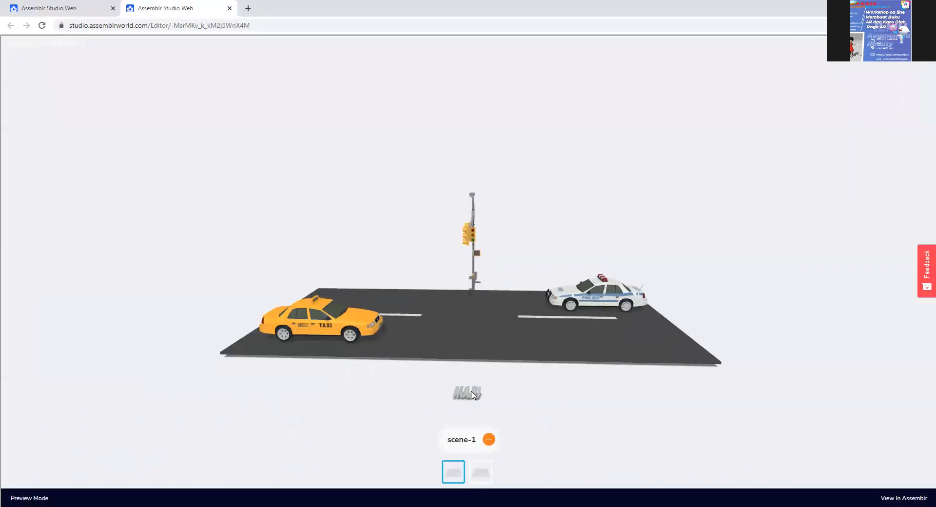
click(466, 392)
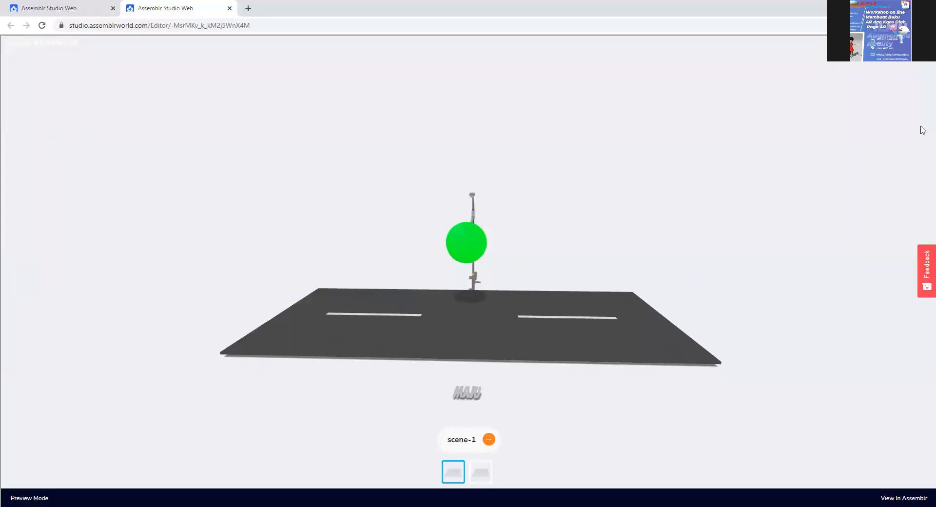
click(917, 48)
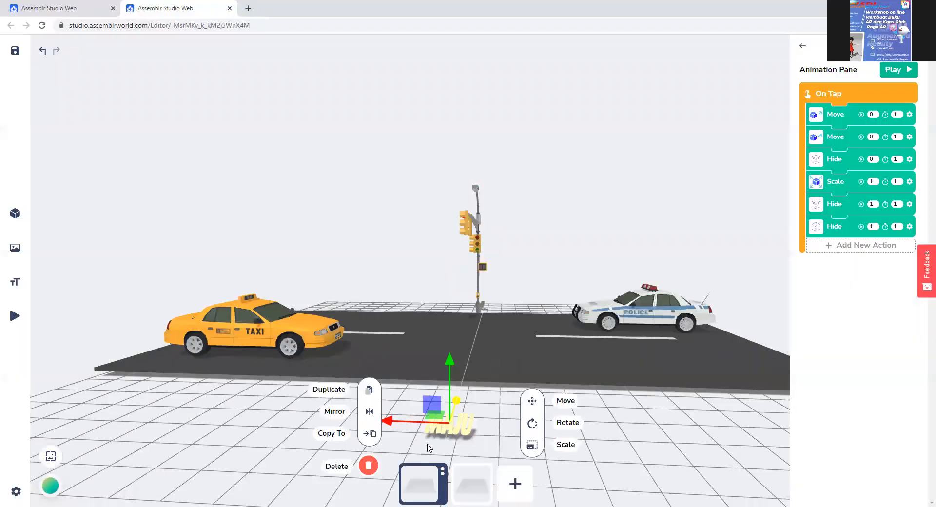
Duplicate scene-1, open the copied scene and select its taxi
click(442, 470)
click(428, 422)
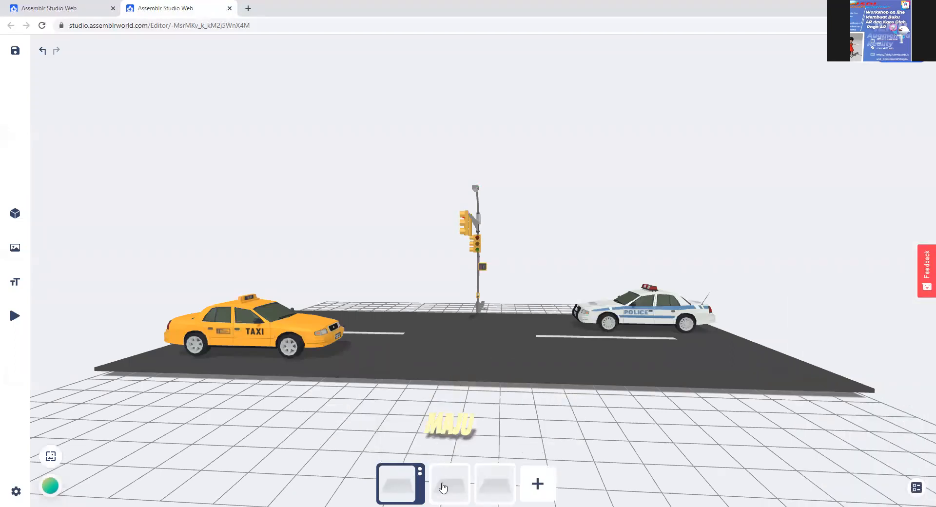
click(442, 487)
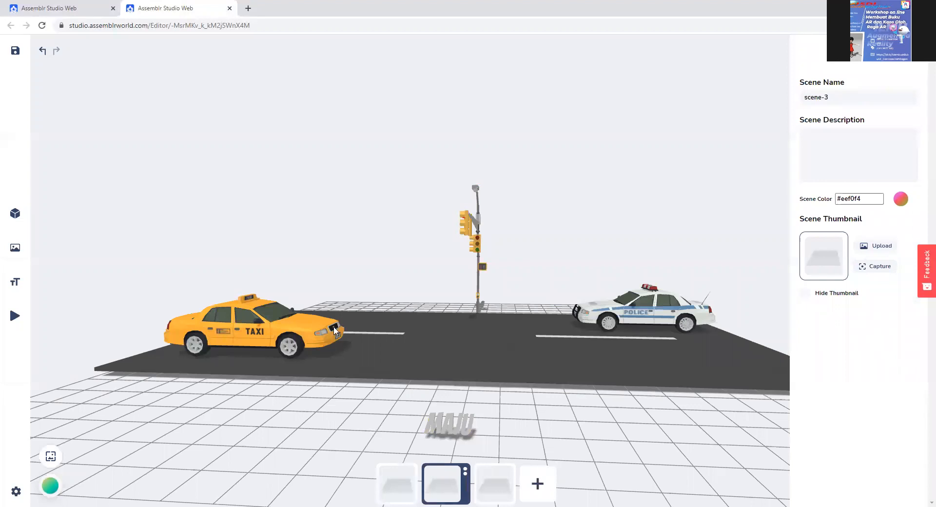
click(291, 341)
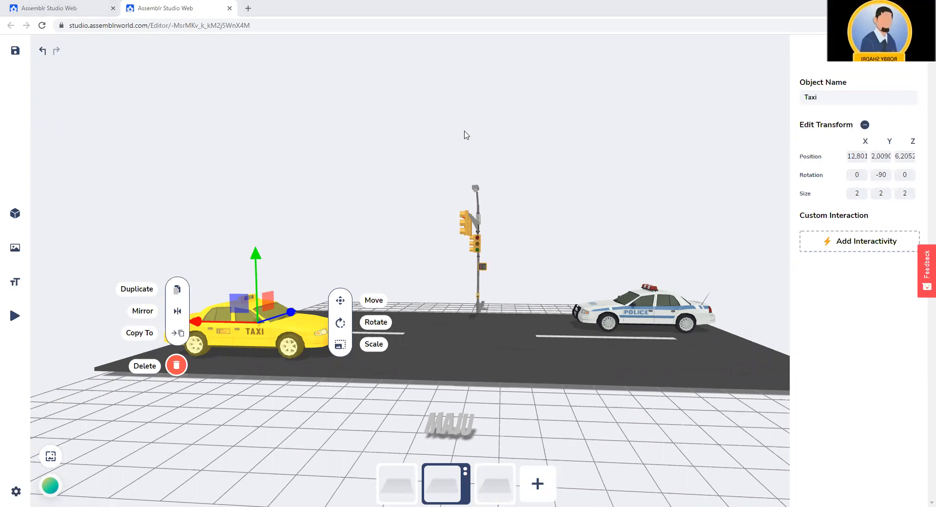
Return to scene-1 and save the project
click(405, 486)
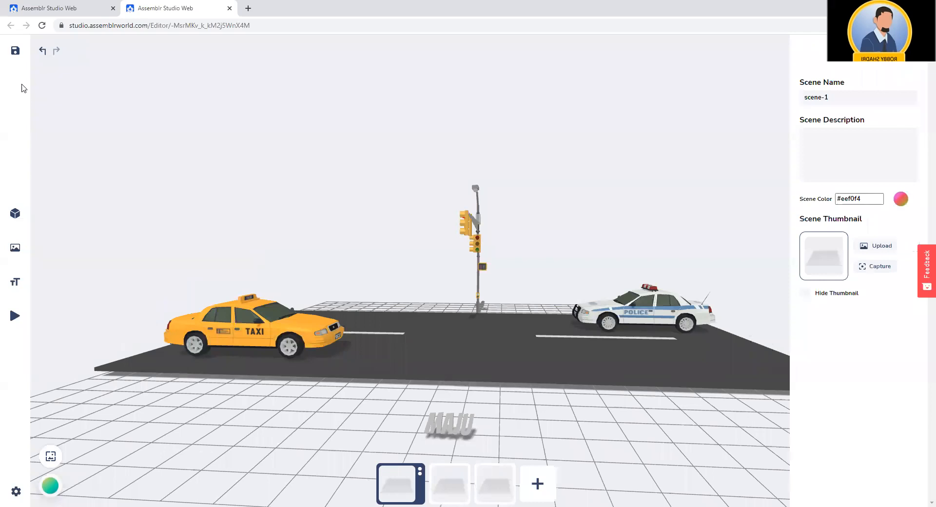
click(18, 56)
click(254, 112)
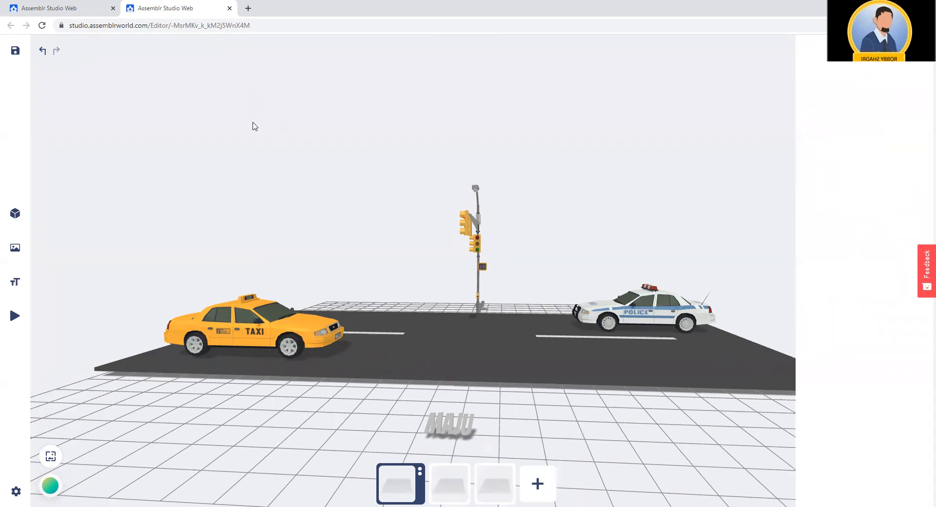
drag(282, 134, 262, 140)
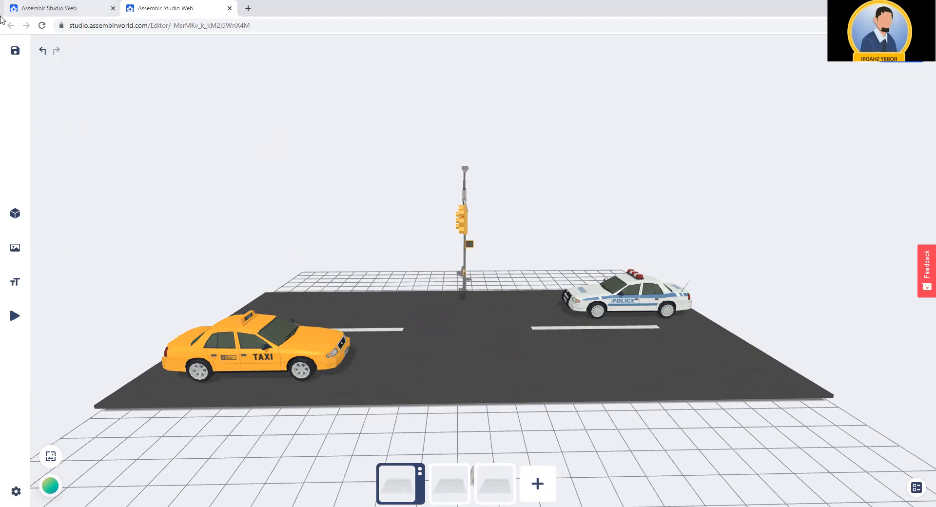
mouse_move(15, 50)
click(15, 50)
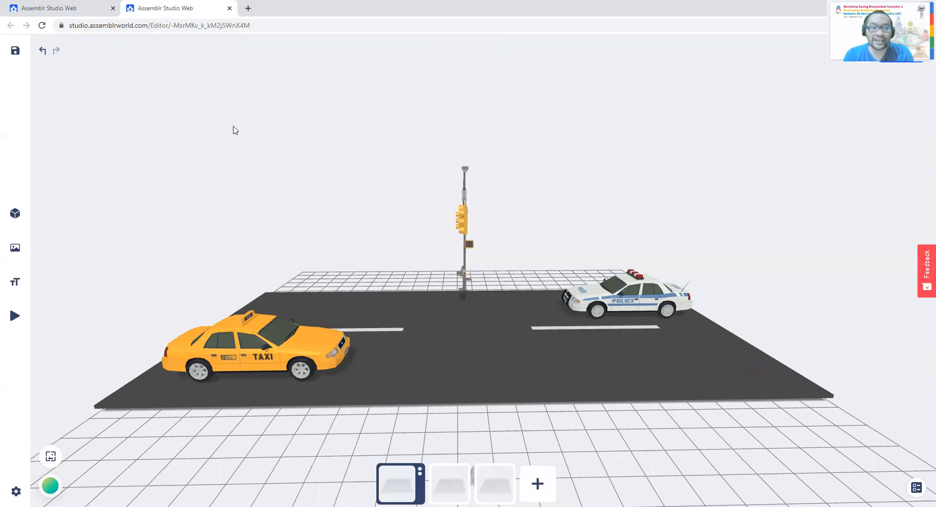
drag(244, 159, 253, 150)
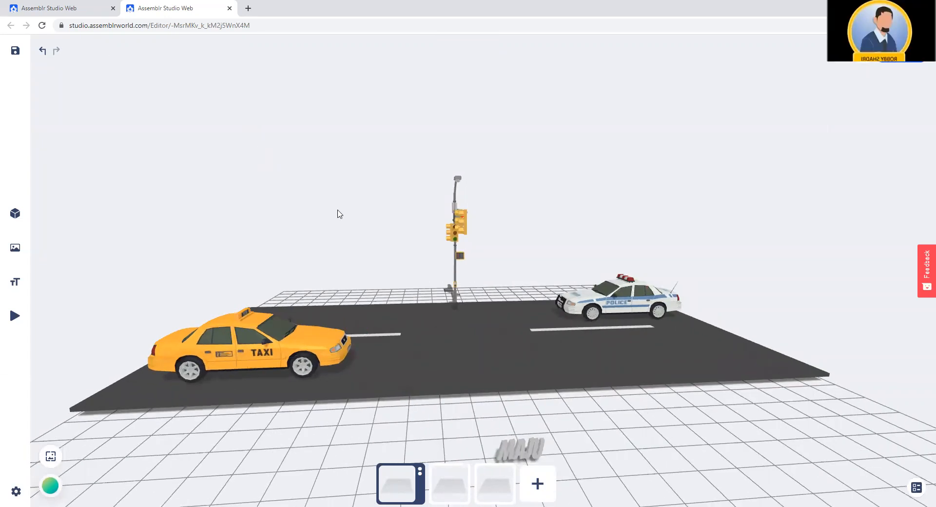
mouse_move(618, 231)
mouse_down()
mouse_move(604, 238)
mouse_move(613, 237)
mouse_up()
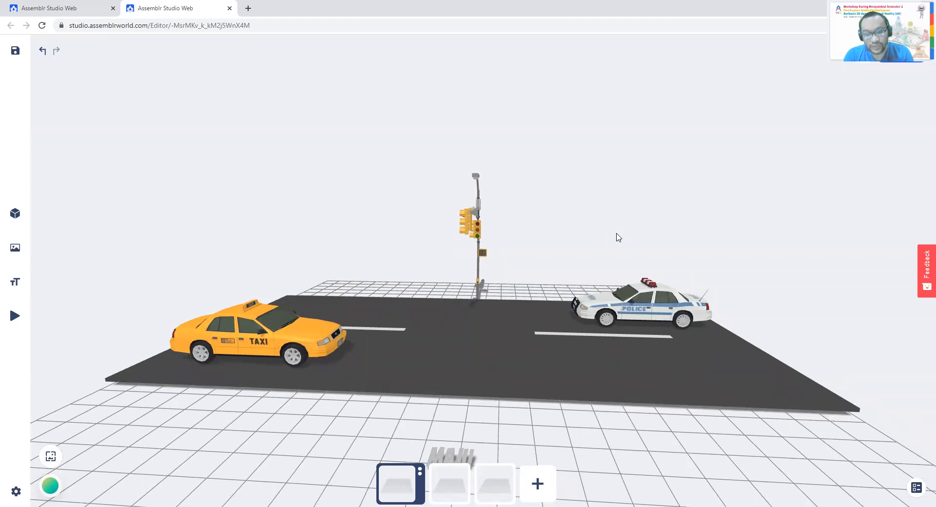
mouse_move(612, 236)
mouse_down()
mouse_move(603, 235)
mouse_move(617, 238)
mouse_up()
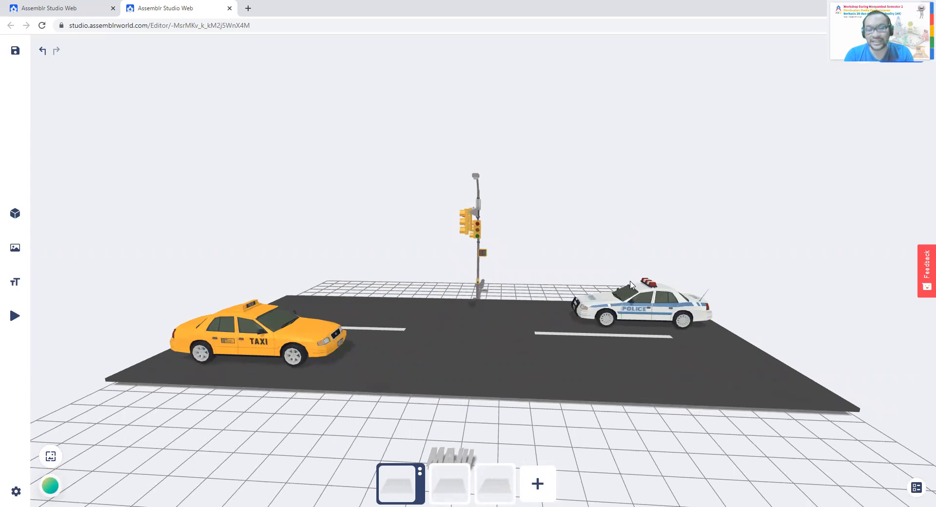
click(637, 298)
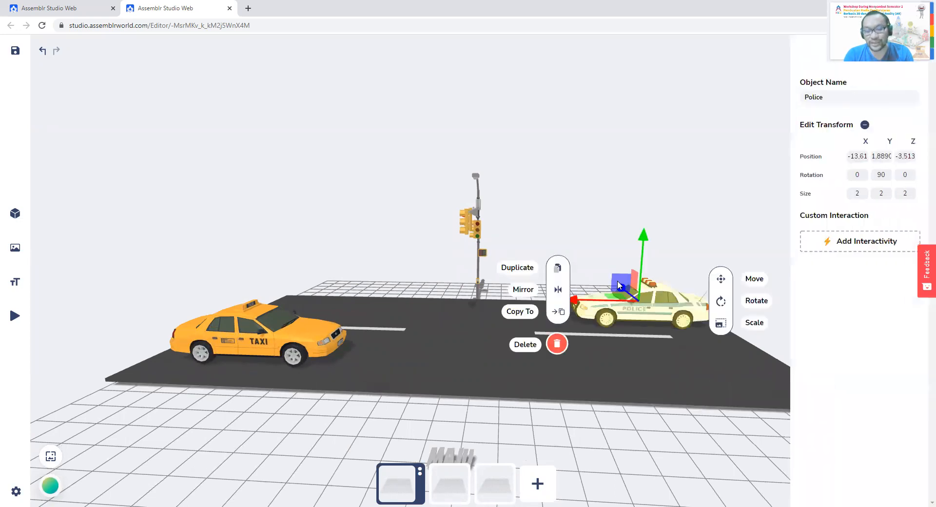
click(580, 216)
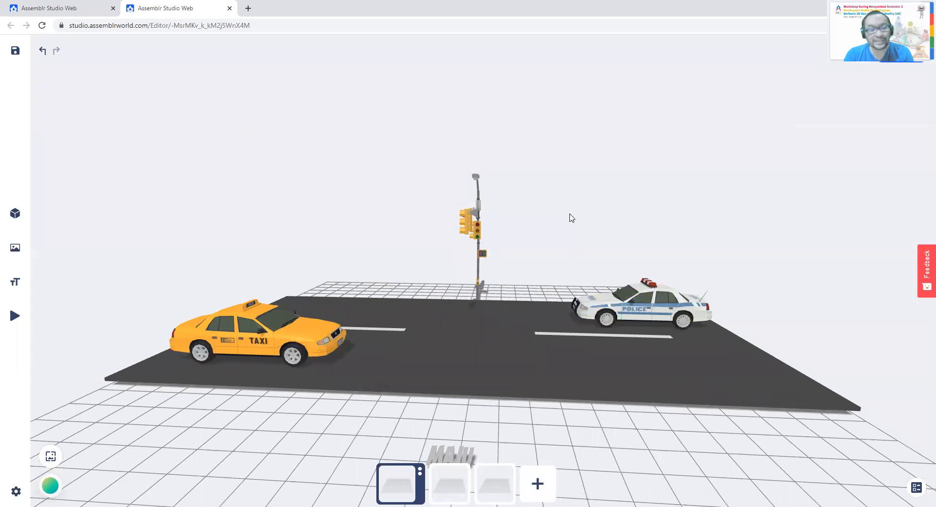
click(26, 213)
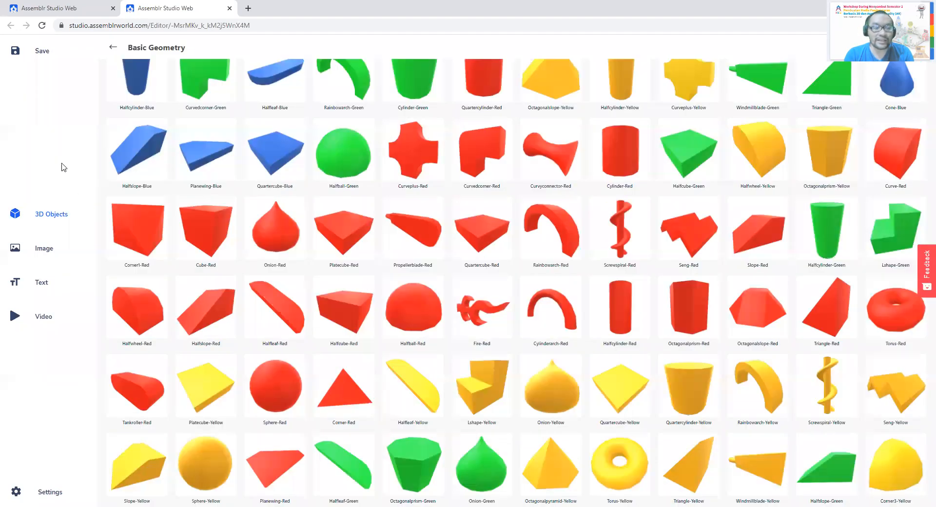
click(113, 49)
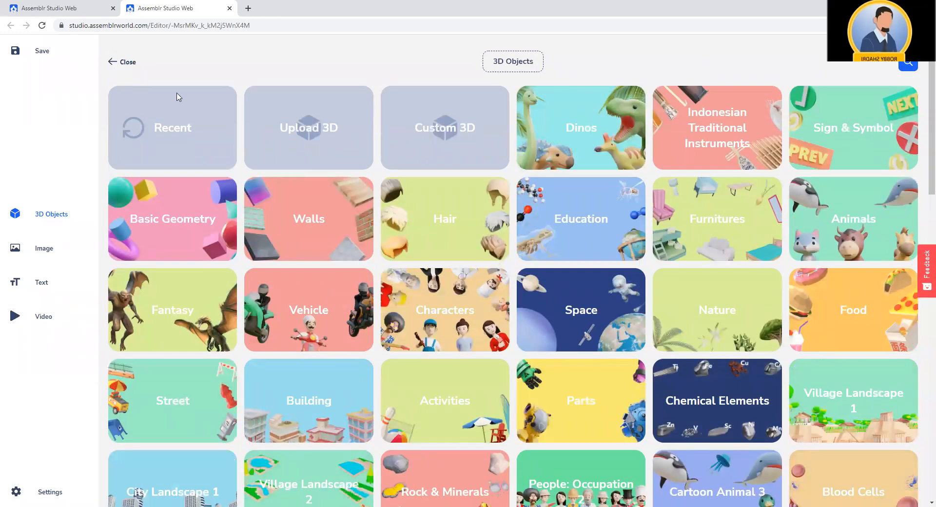
click(113, 63)
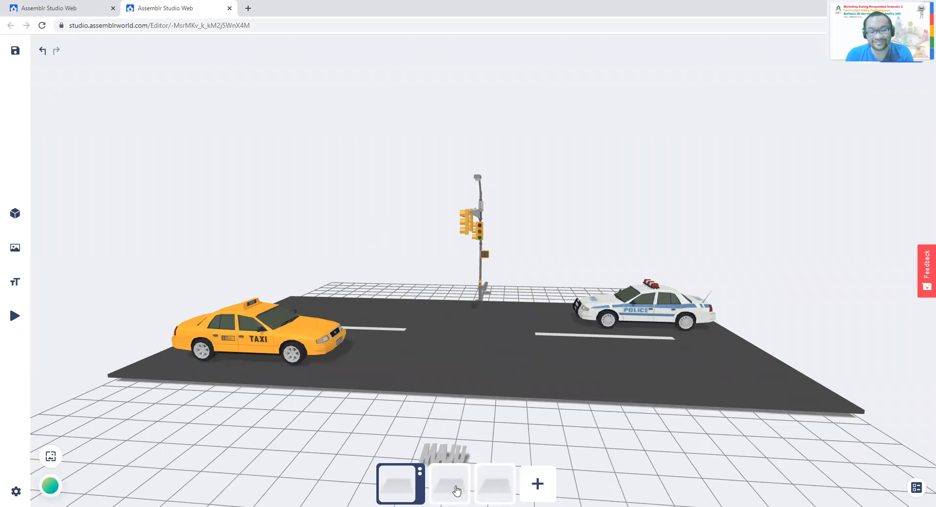
Switch to scene-3 and save the project
click(437, 485)
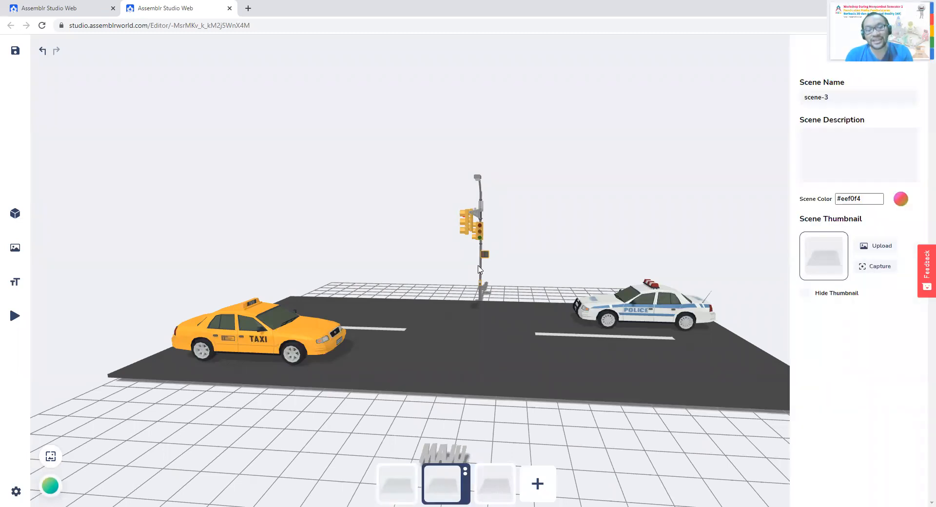
drag(397, 271, 443, 269)
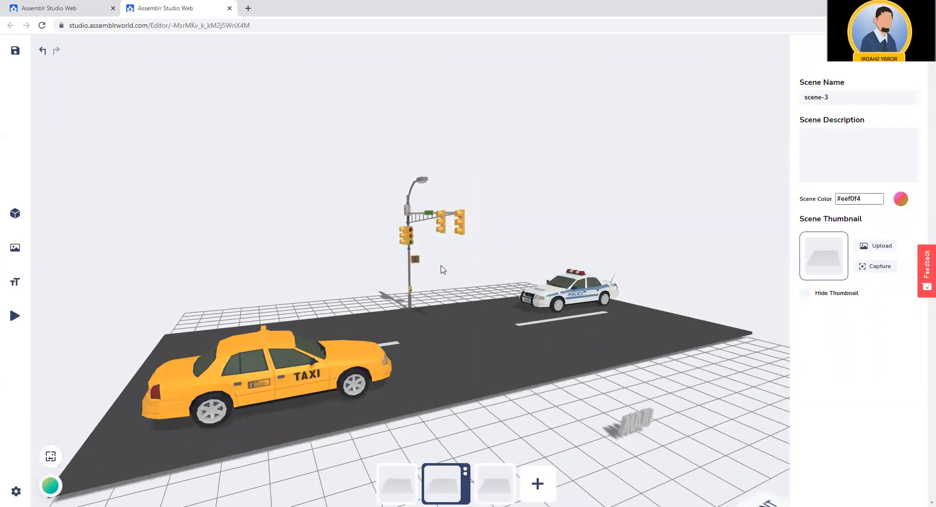
drag(443, 270, 493, 271)
drag(607, 240, 505, 245)
click(15, 50)
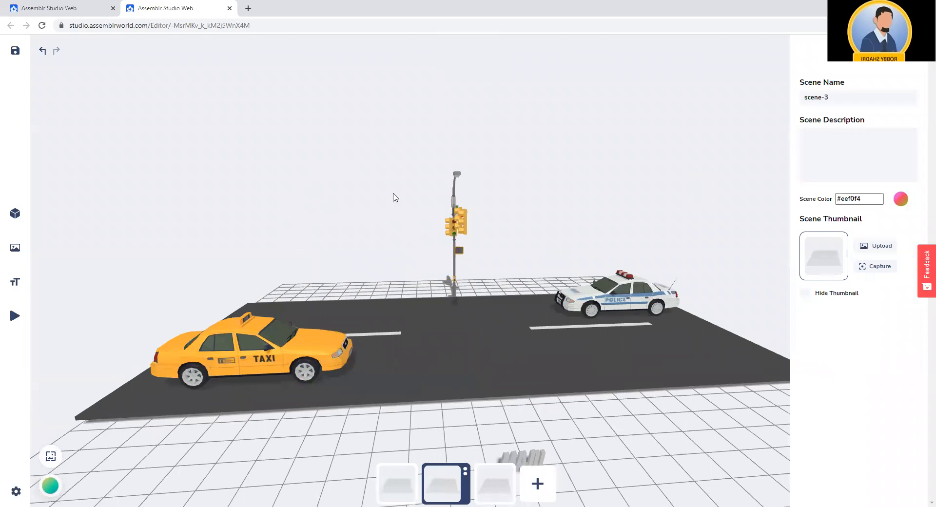
Set the colour of the Maju text in scene-3 to red, #ff0000, and save the project
drag(437, 415, 428, 403)
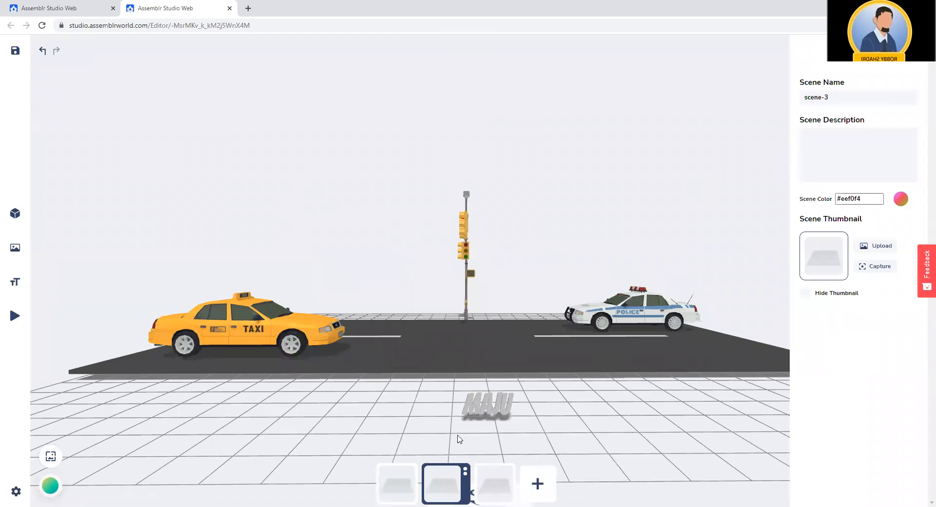
click(488, 405)
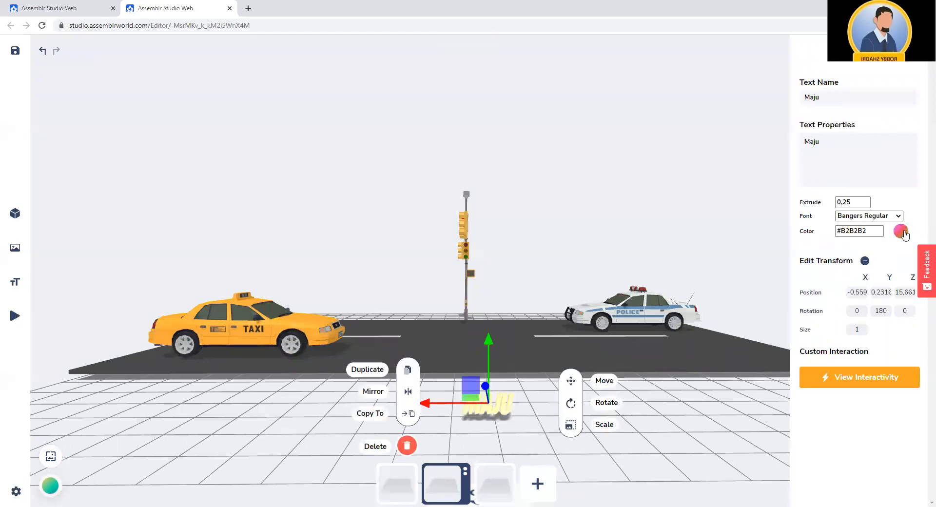
click(901, 231)
drag(802, 262, 922, 244)
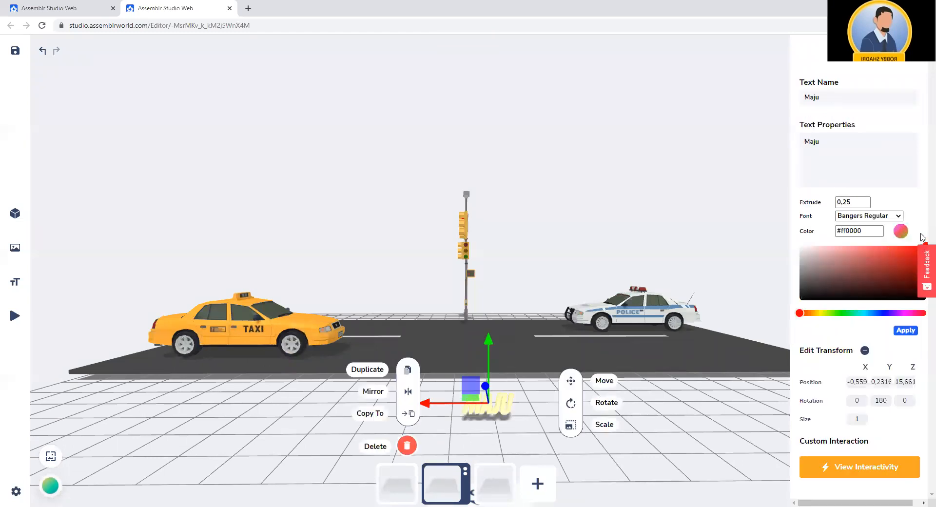
click(905, 330)
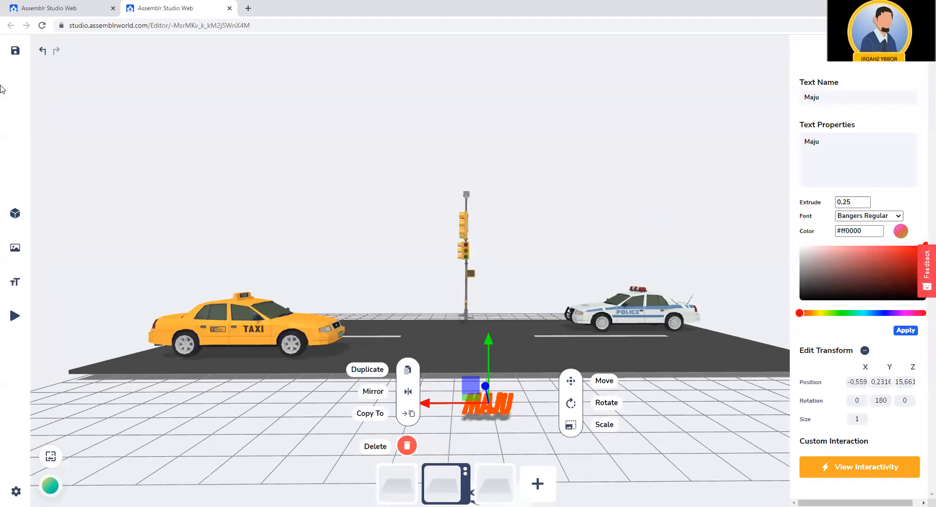
click(15, 51)
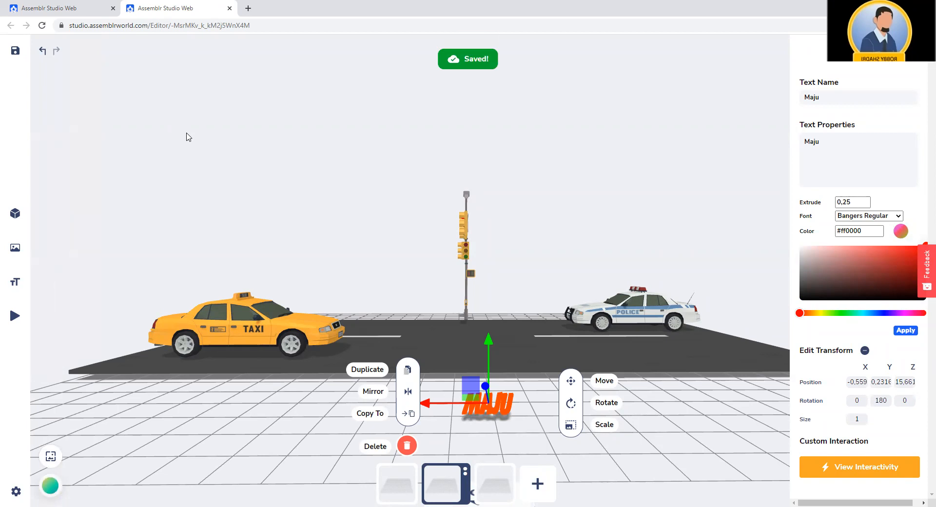
click(189, 137)
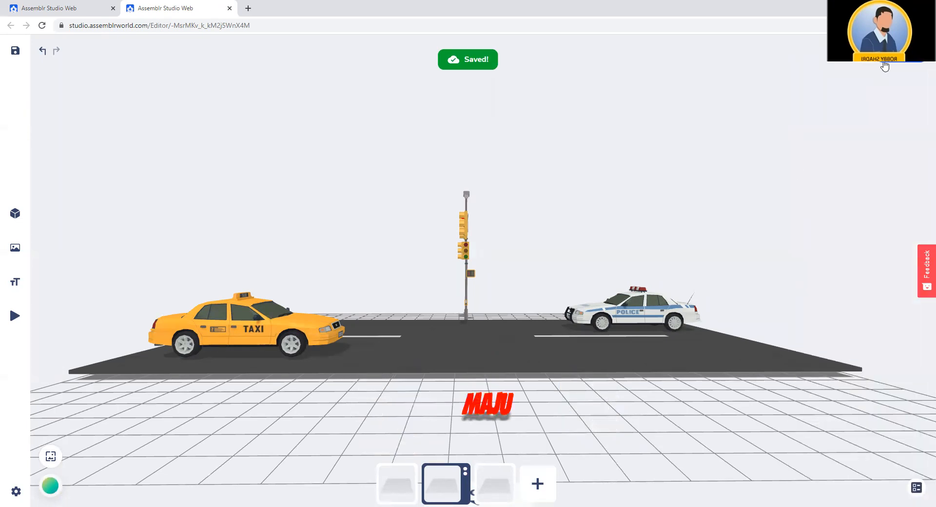
Open the Maju text's interactivity in scene-3, play the scene preview to check it, and return to the editor
click(504, 413)
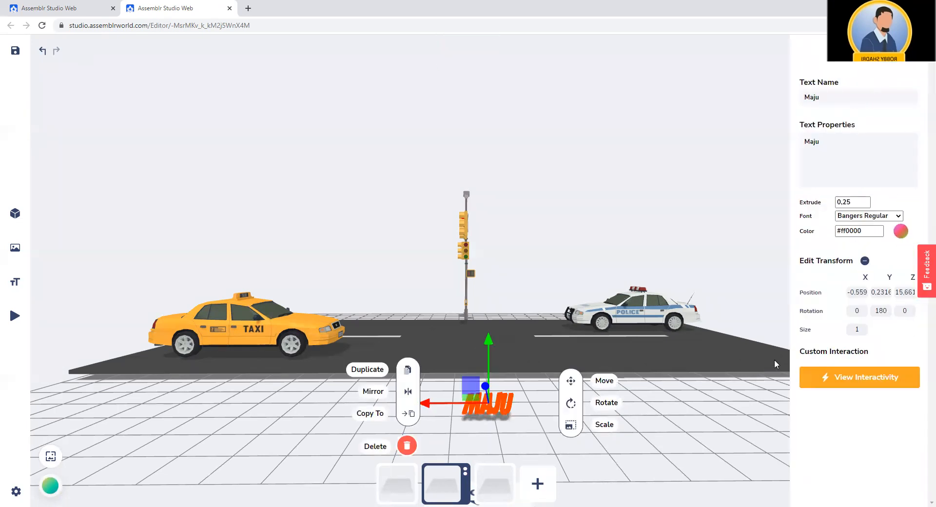
click(847, 379)
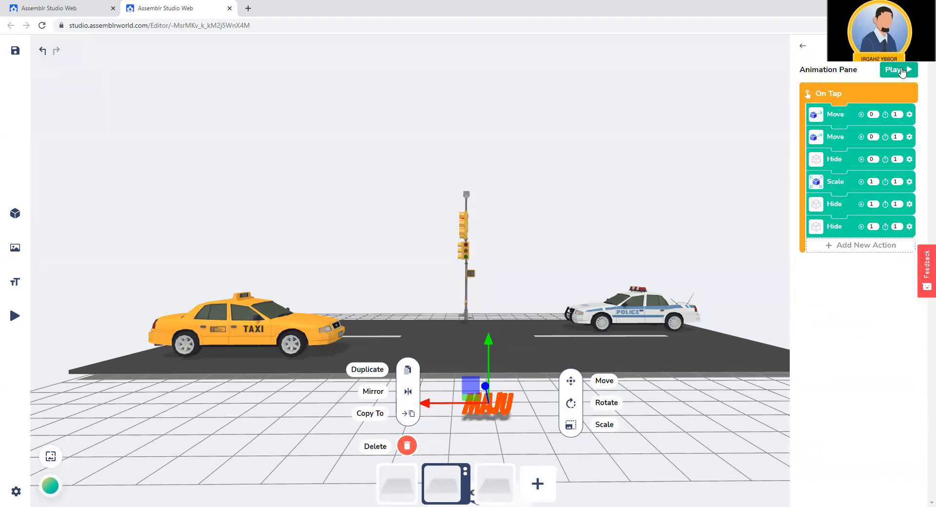
key(F5)
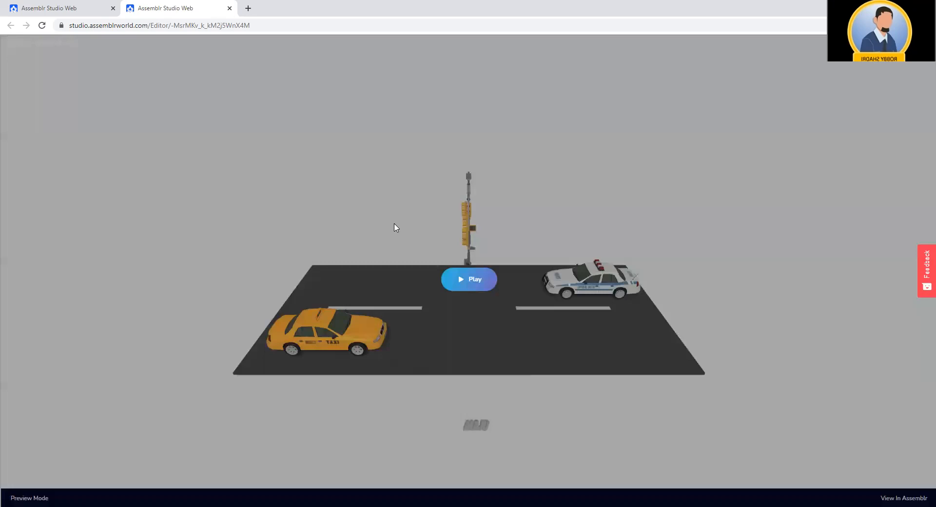
click(458, 280)
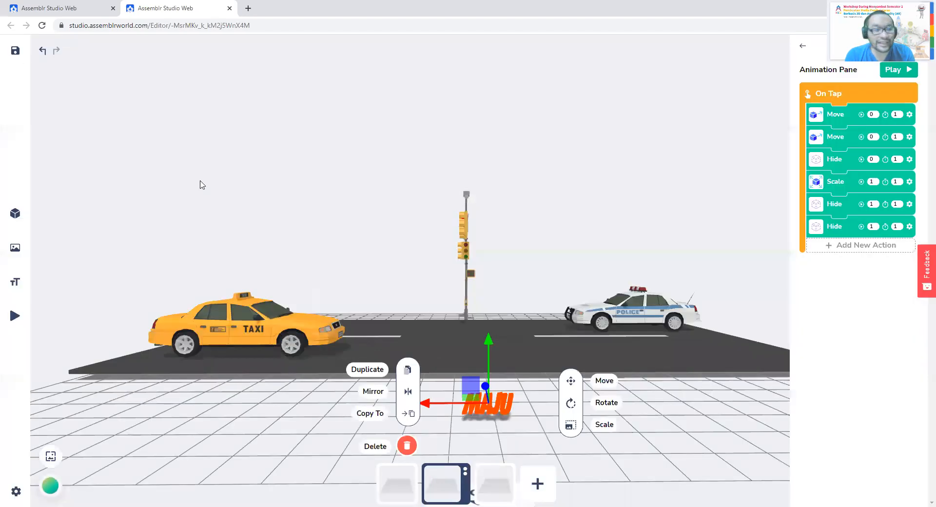
Save the project and play it in preview mode
click(16, 50)
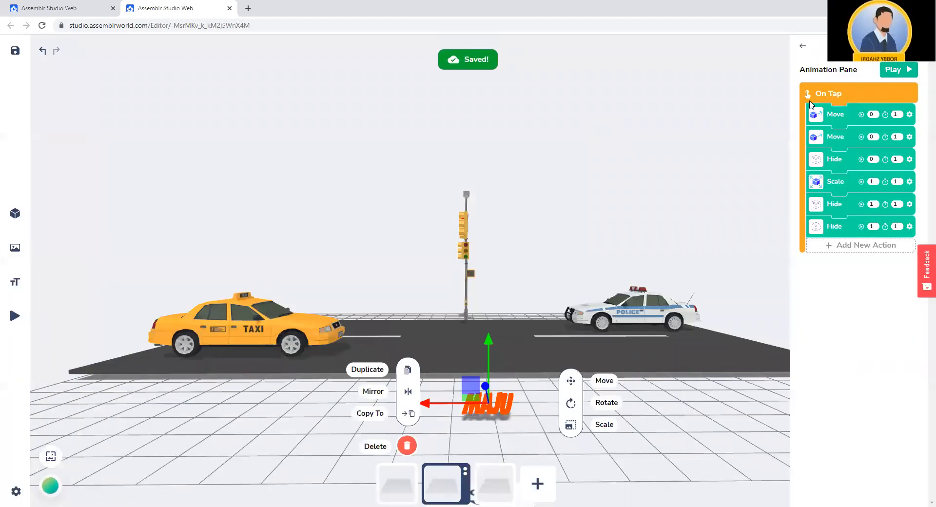
key(F5)
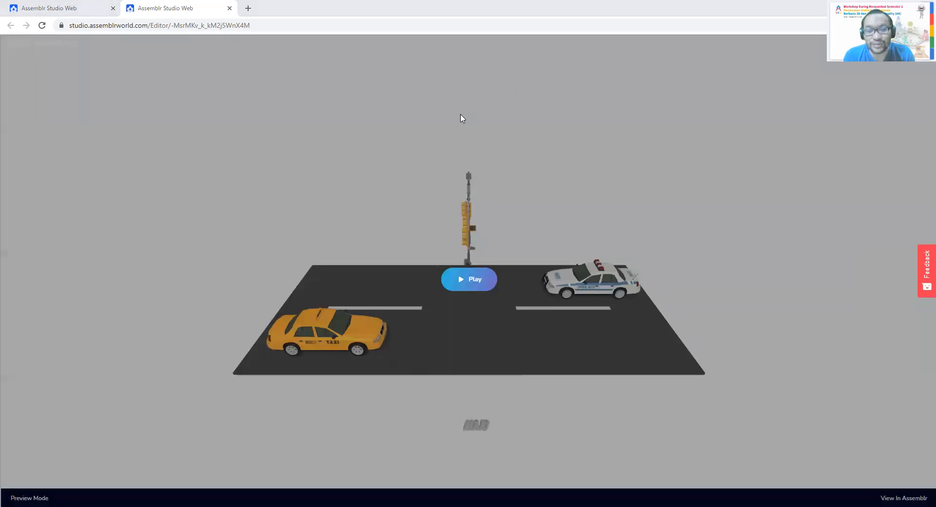
click(464, 283)
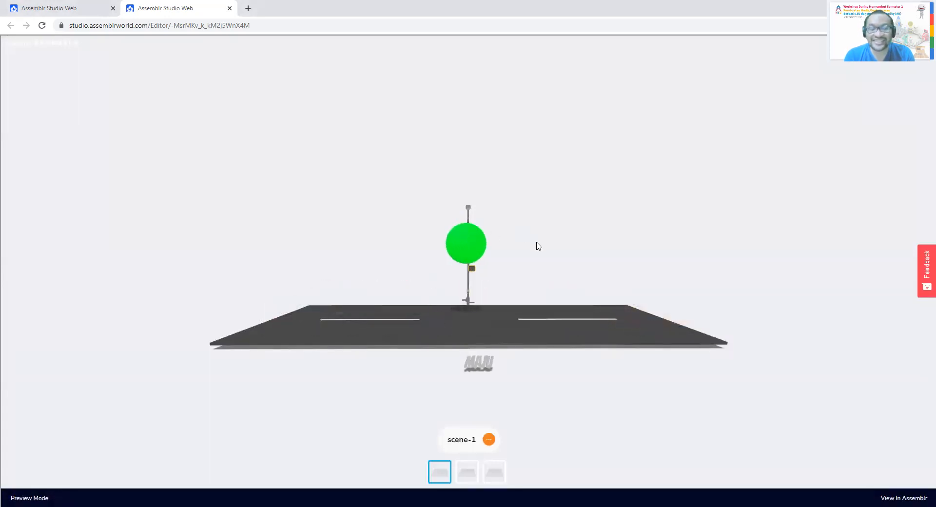
View the other scenes in the preview, return to the editor and deselect the Maju text
drag(534, 247, 520, 380)
click(467, 472)
click(494, 472)
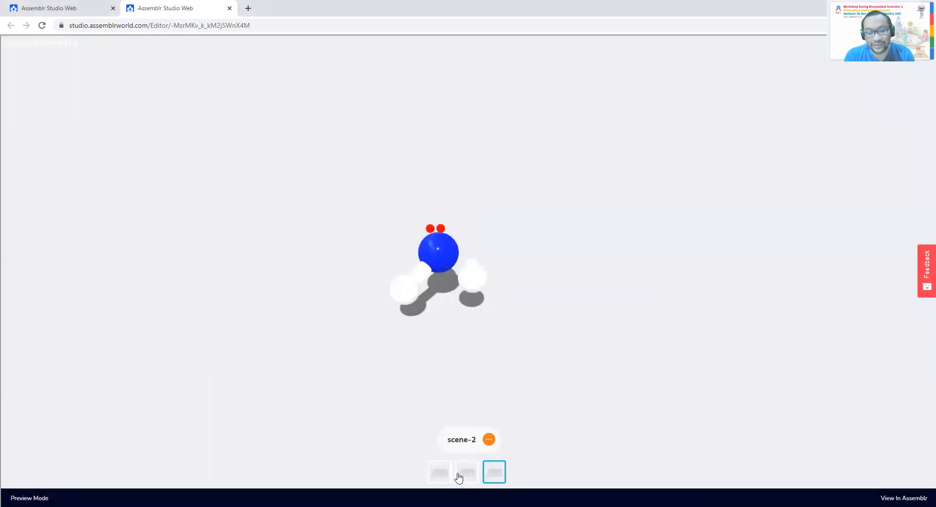
drag(427, 355, 648, 195)
key(Escape)
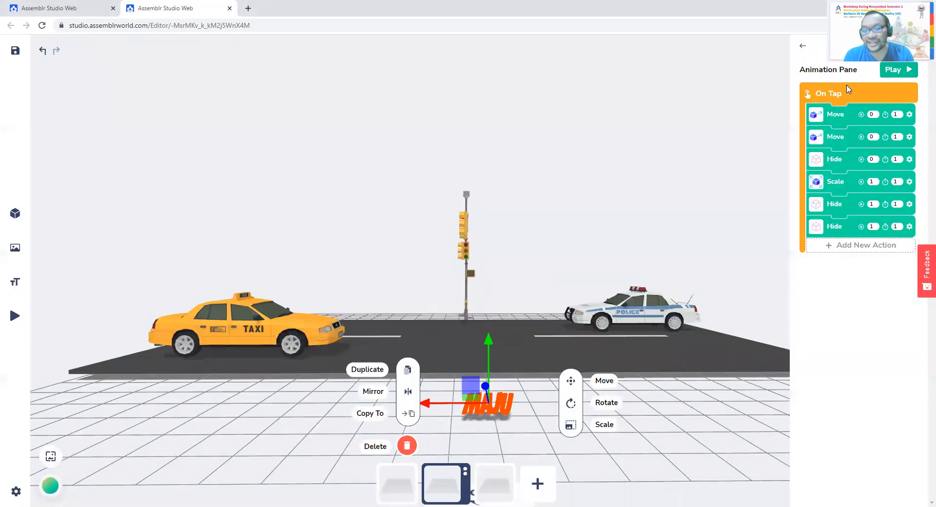
click(422, 206)
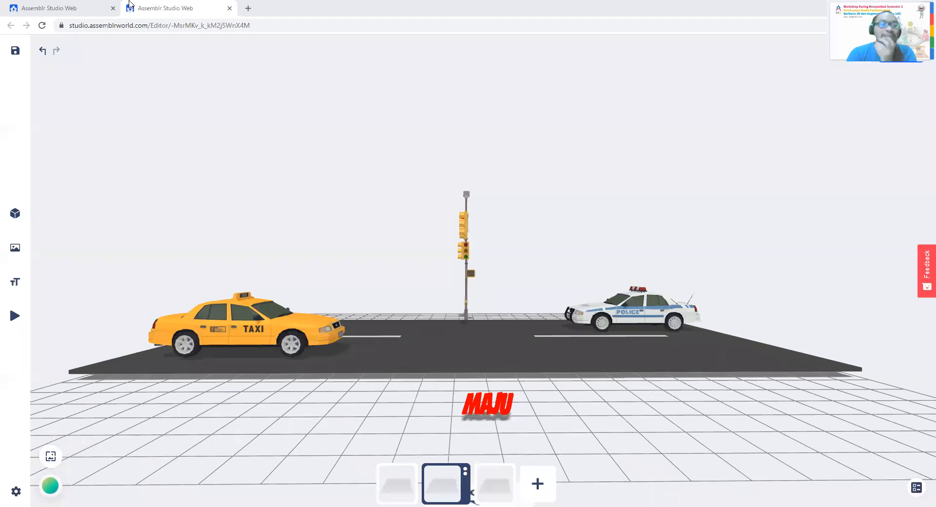
Switch to the projects page and browse the saved projects
click(90, 6)
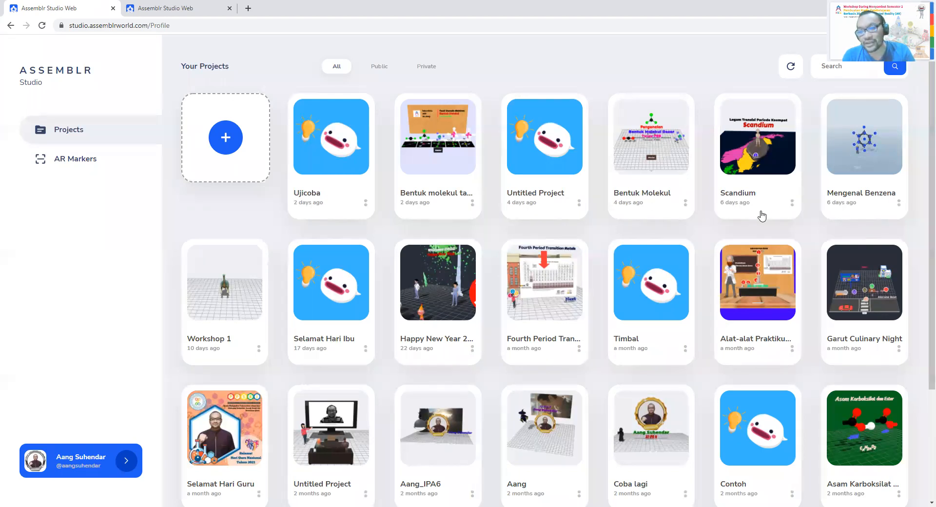
scroll(756, 222, down, 2)
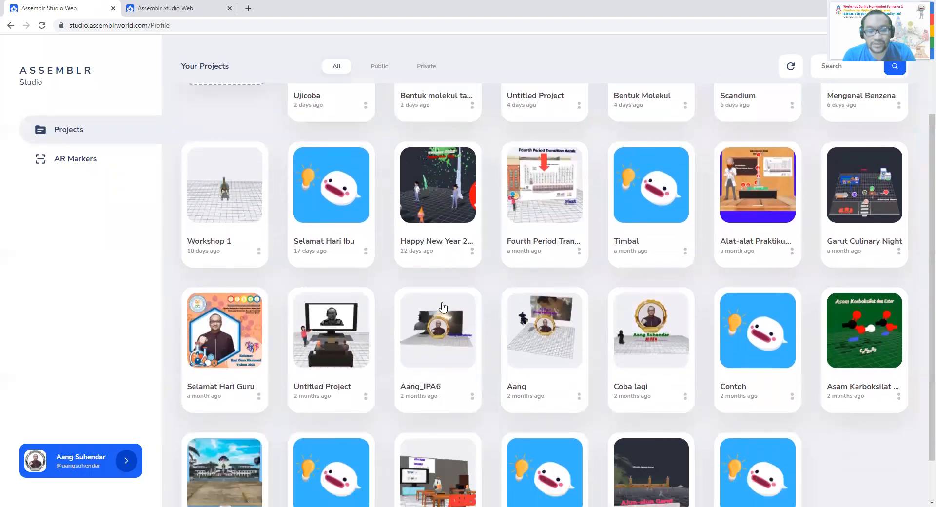
scroll(422, 319, up, 2)
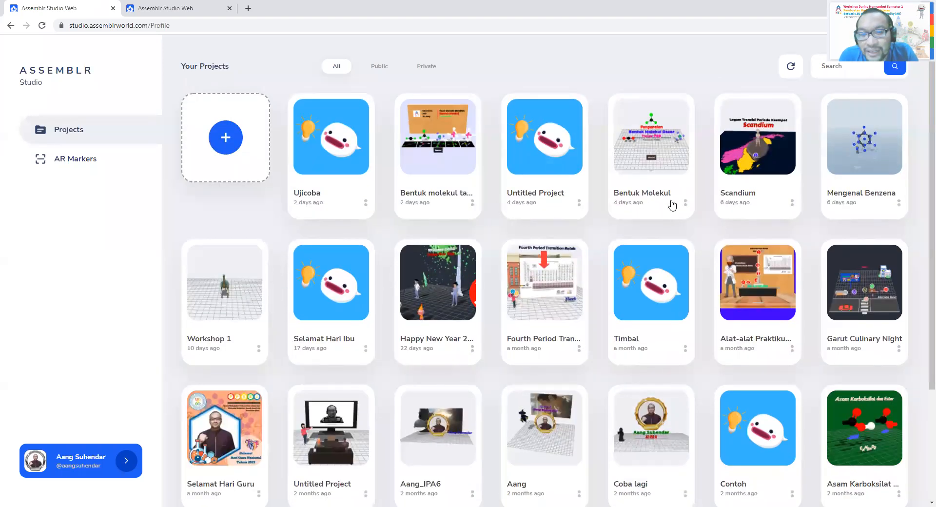
Copy the web player link from the Bentuk Molekul project's share options
click(686, 202)
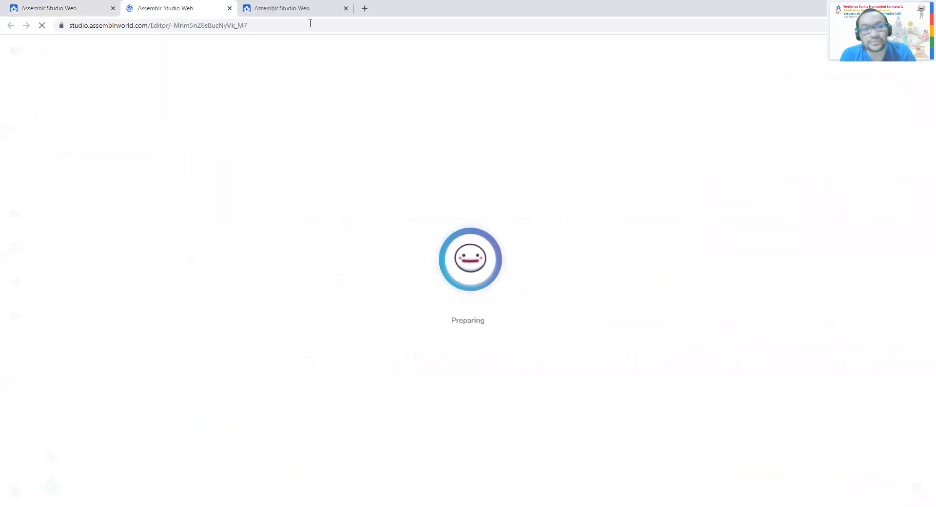
click(227, 8)
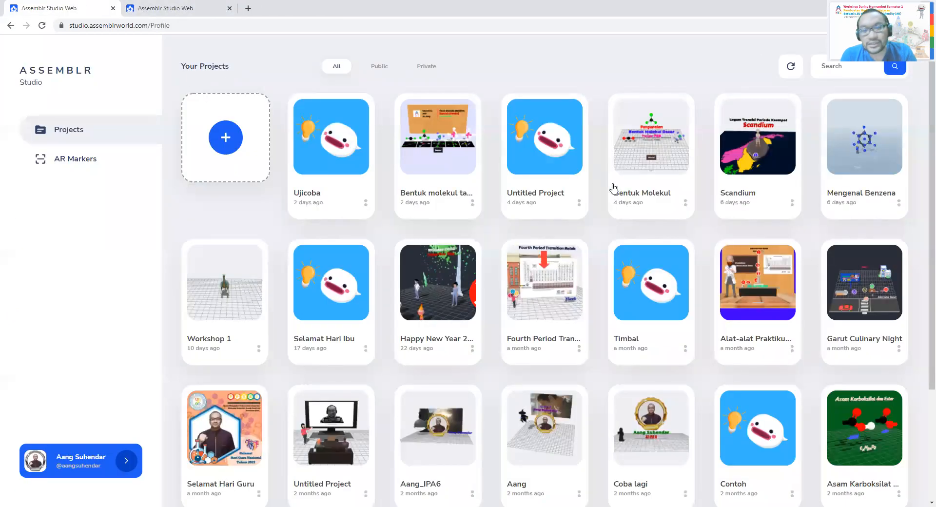
click(685, 203)
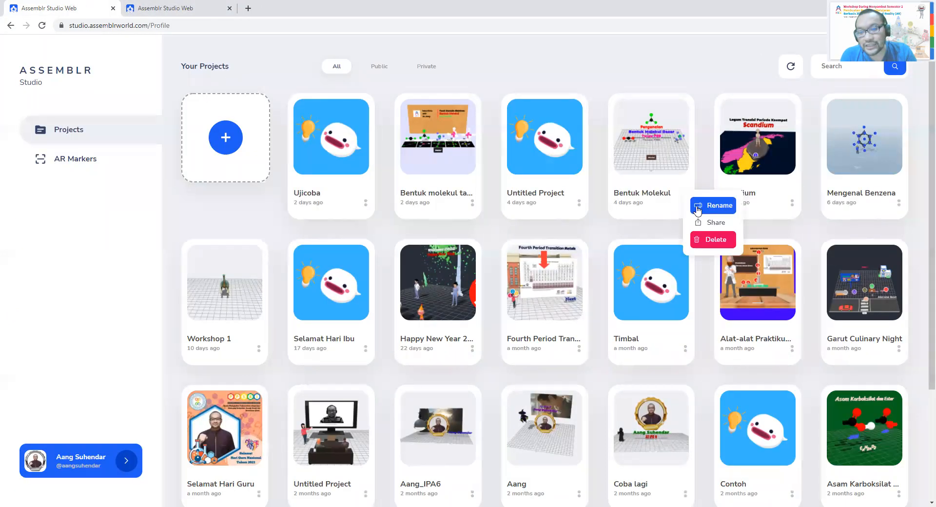
click(707, 222)
click(467, 251)
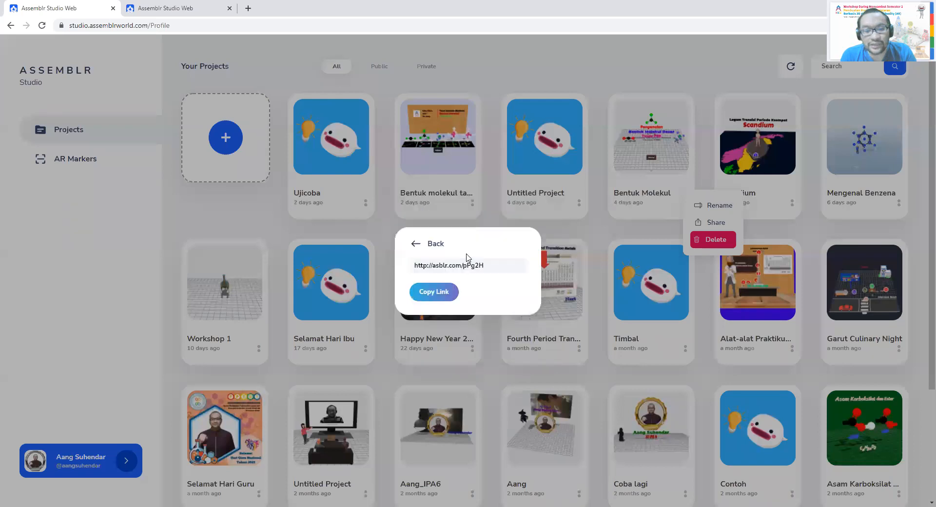
click(441, 292)
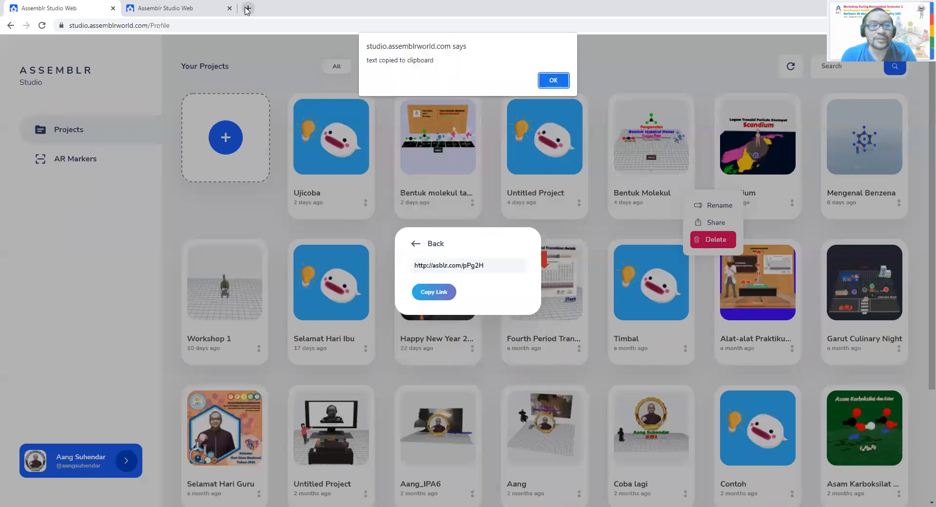
Open the copied link in a new browser tab and play the Bentuk Molekul creation in 3D
click(248, 9)
key(ctrl+v)
key(Return)
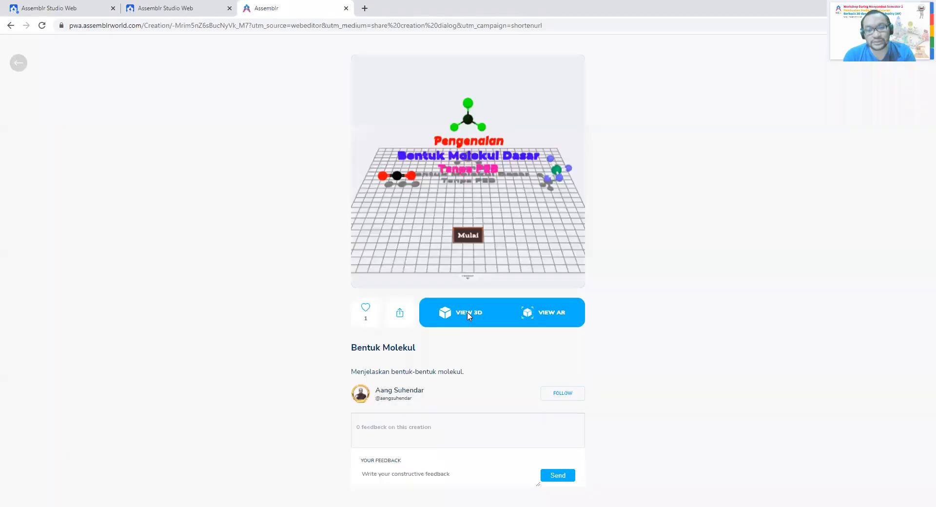
click(467, 311)
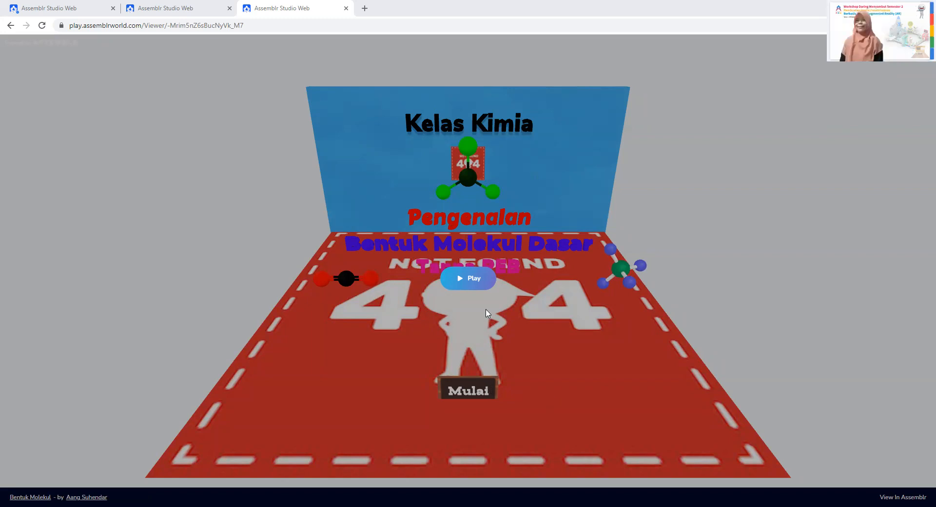
click(466, 276)
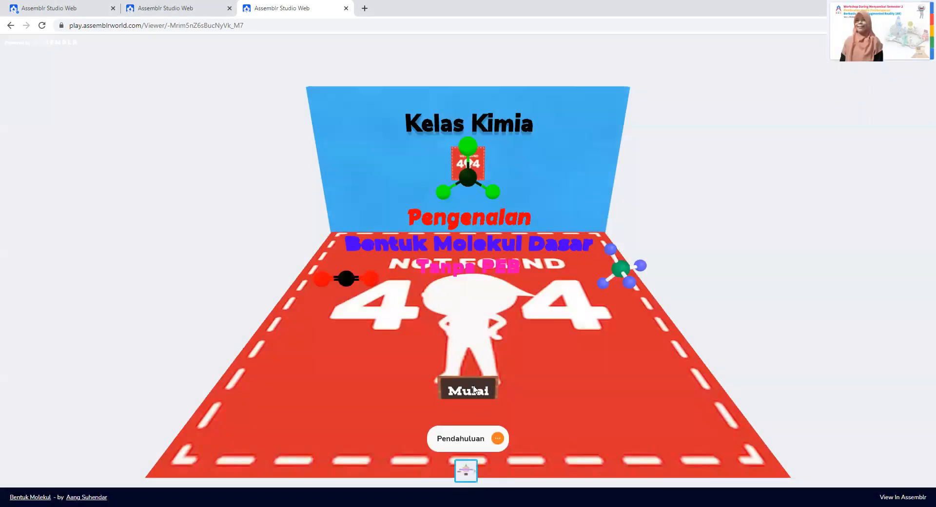
Start the creation with Mulai and advance through the molecule scenes to the closing Terima kasih scene
click(473, 389)
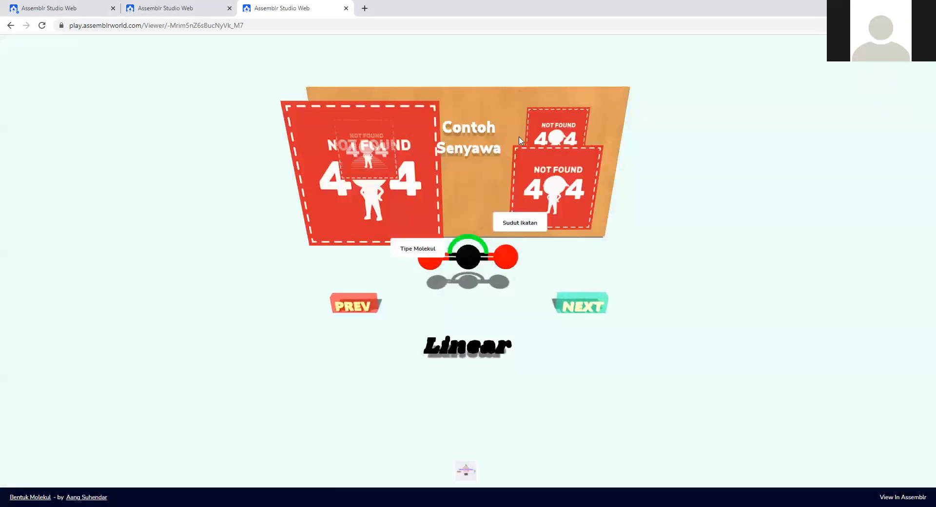
click(584, 305)
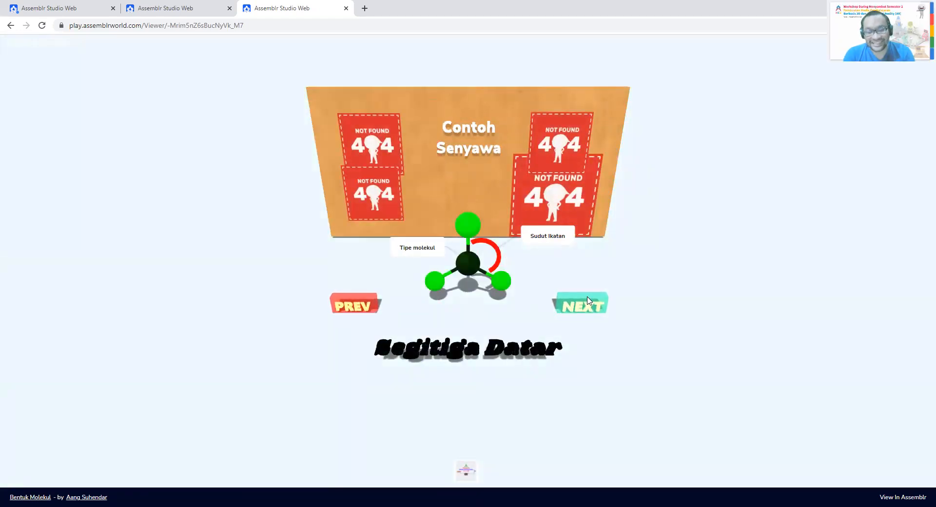
click(587, 301)
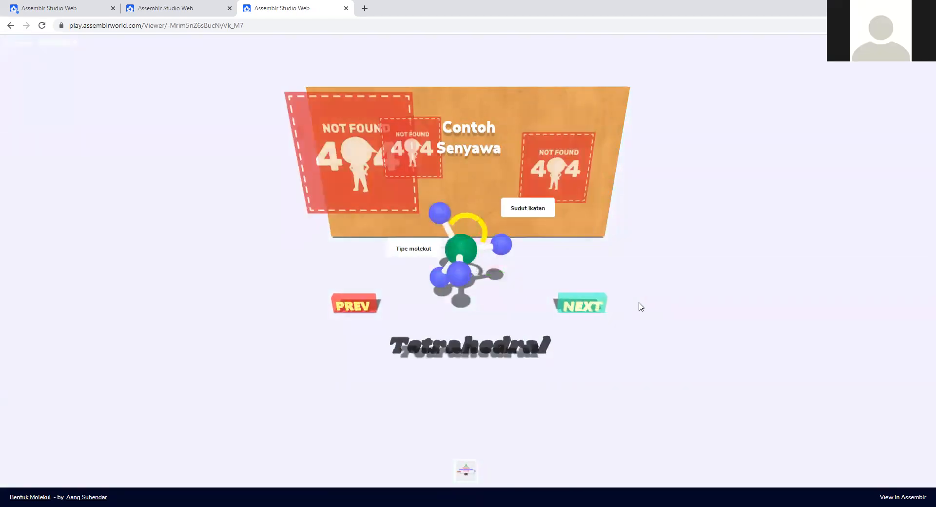
click(591, 306)
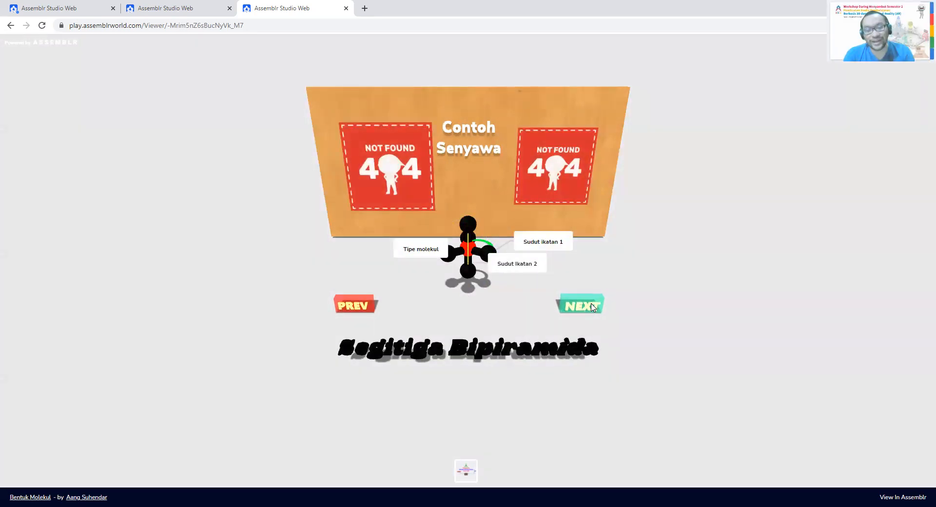
click(577, 306)
click(577, 306)
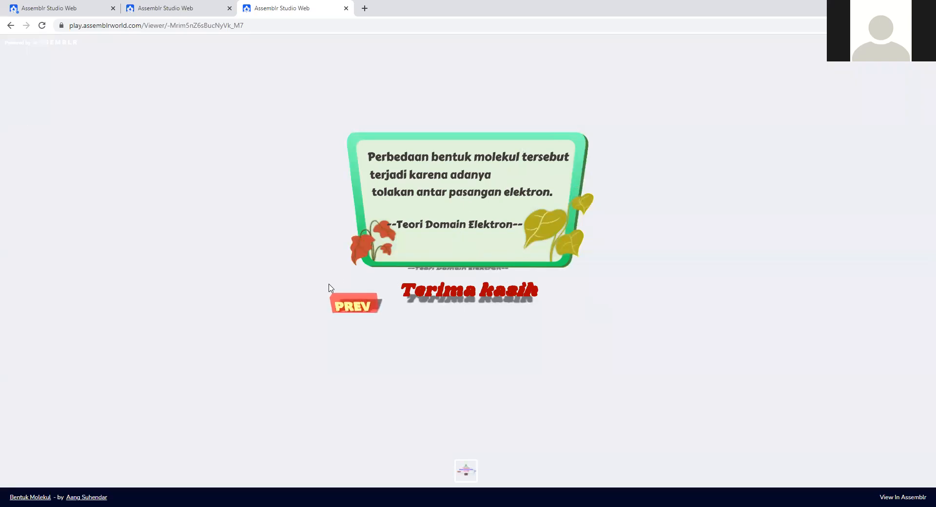
Step back through the molecule scenes to the opening Pendahuluan scene
click(354, 305)
click(353, 305)
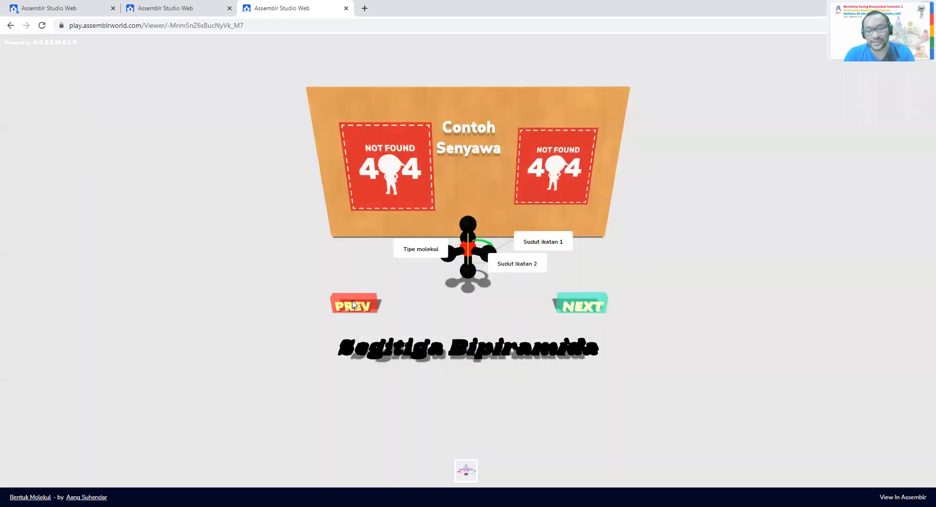
click(353, 305)
click(353, 305)
click(354, 305)
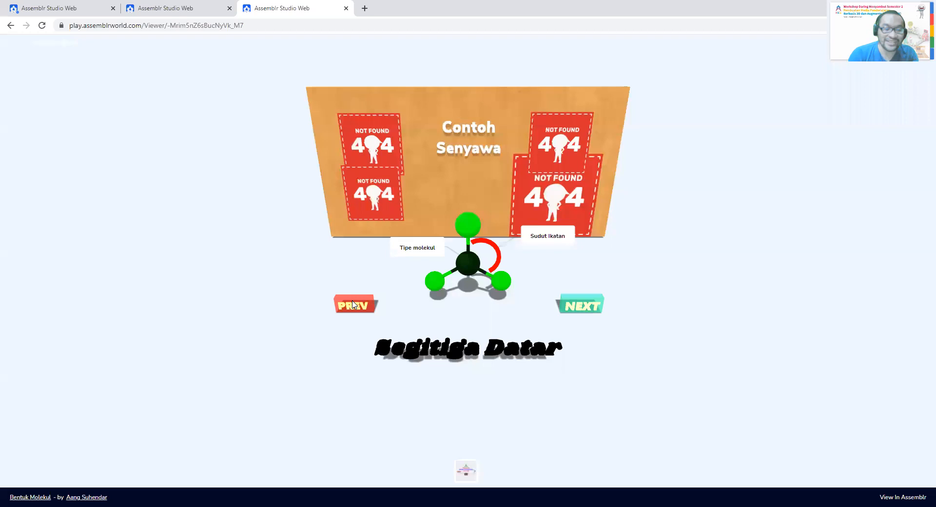
click(354, 305)
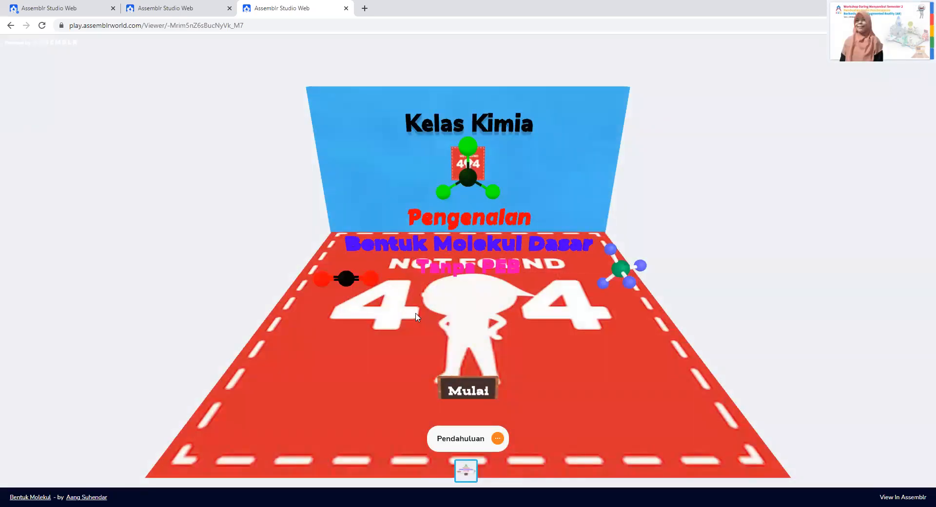
Start again with Mulai and go forward from the Linear scene to the closing Terima kasih scene
click(495, 390)
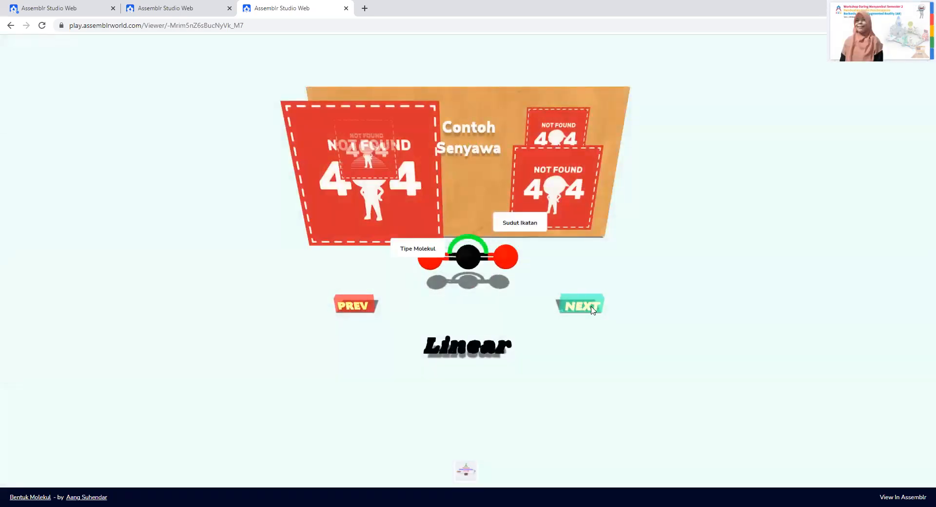
click(594, 310)
click(594, 310)
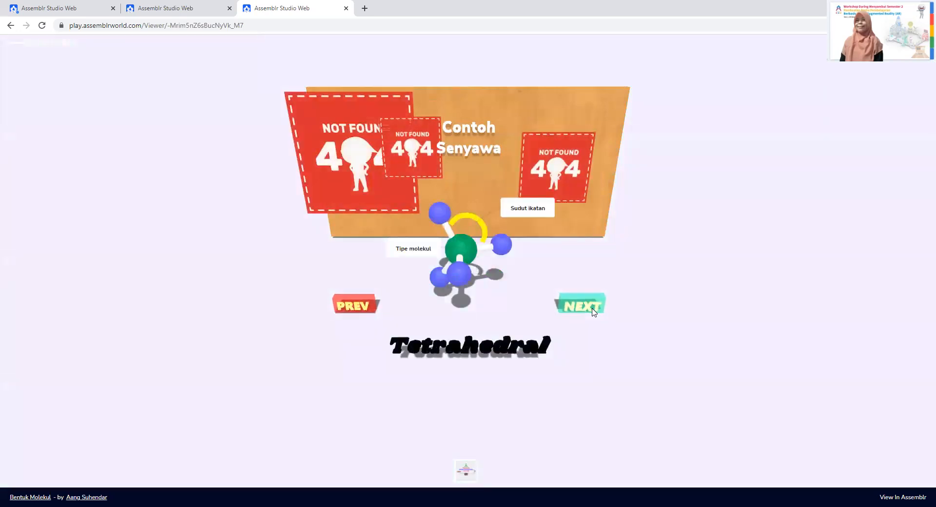
click(593, 310)
click(593, 310)
click(594, 310)
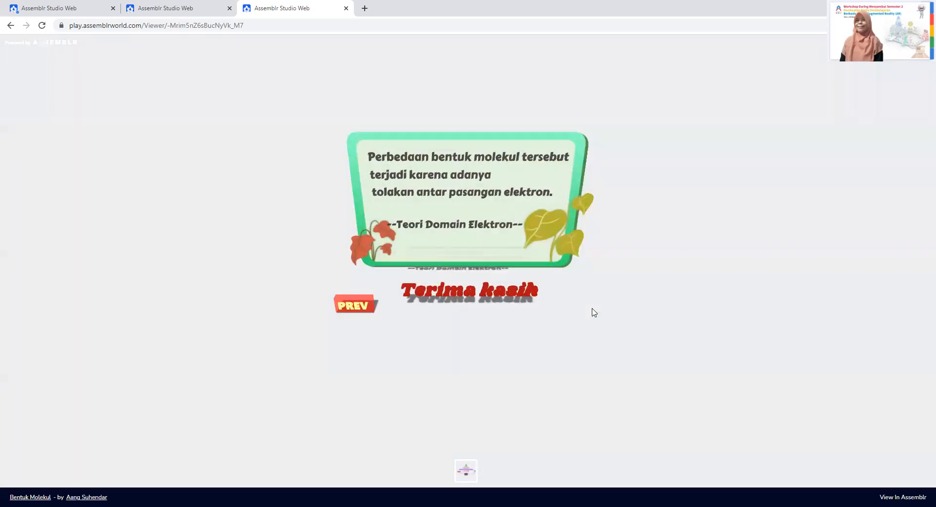
Go back to the Segitiga Bipiramida scene and view the molecule from a low and a high angle
click(362, 306)
click(362, 307)
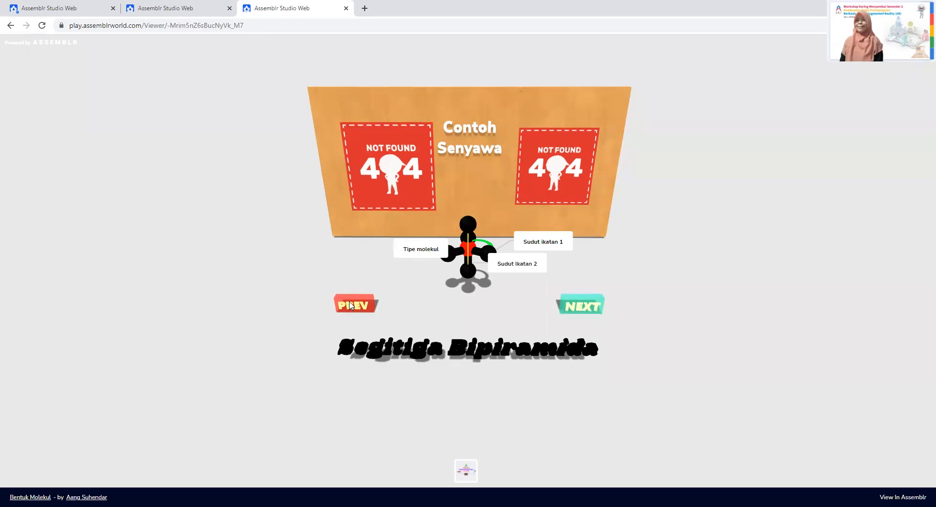
drag(388, 271, 405, 229)
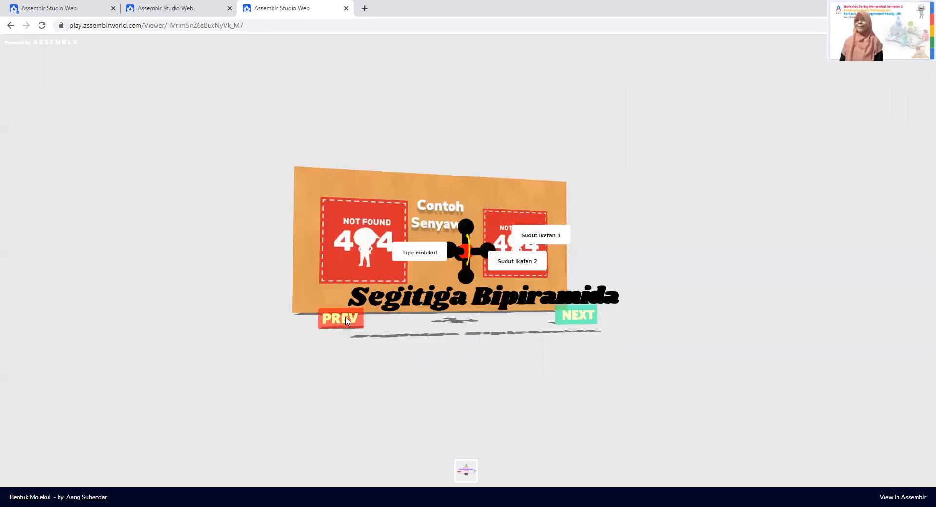
drag(521, 396, 492, 449)
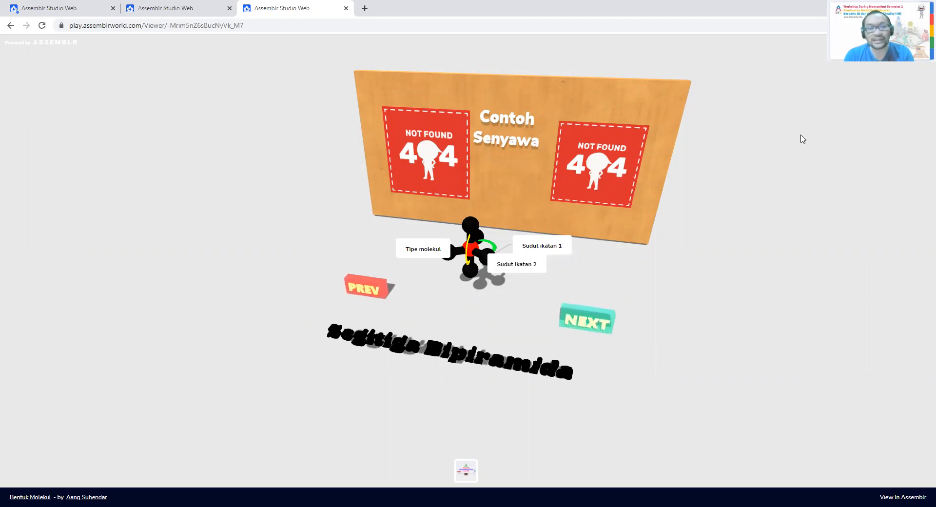
Close the web player tab and dismiss the Bentuk Molekul project's sharing dialog
click(346, 8)
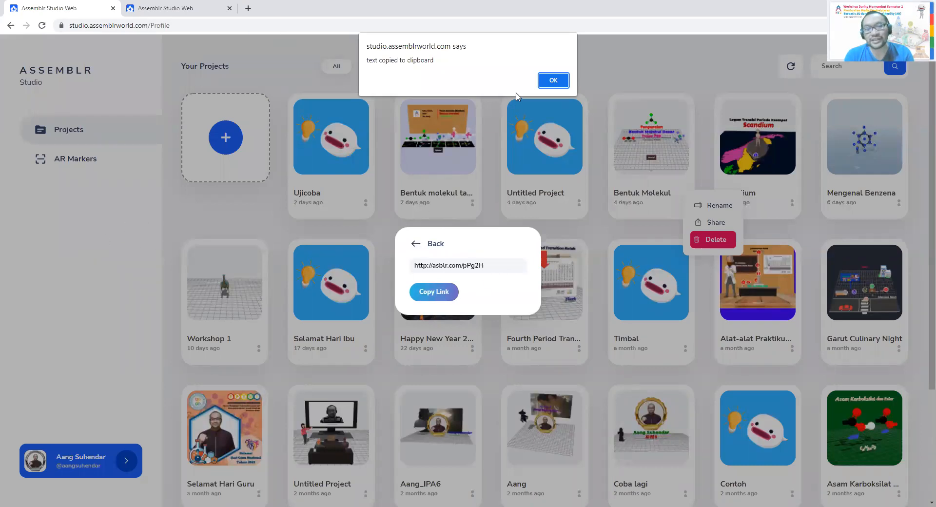
click(551, 80)
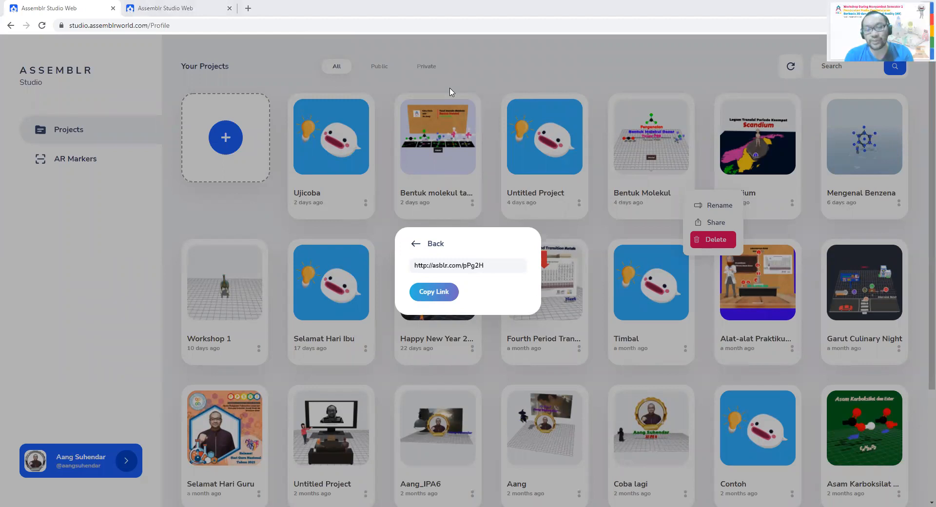
click(415, 245)
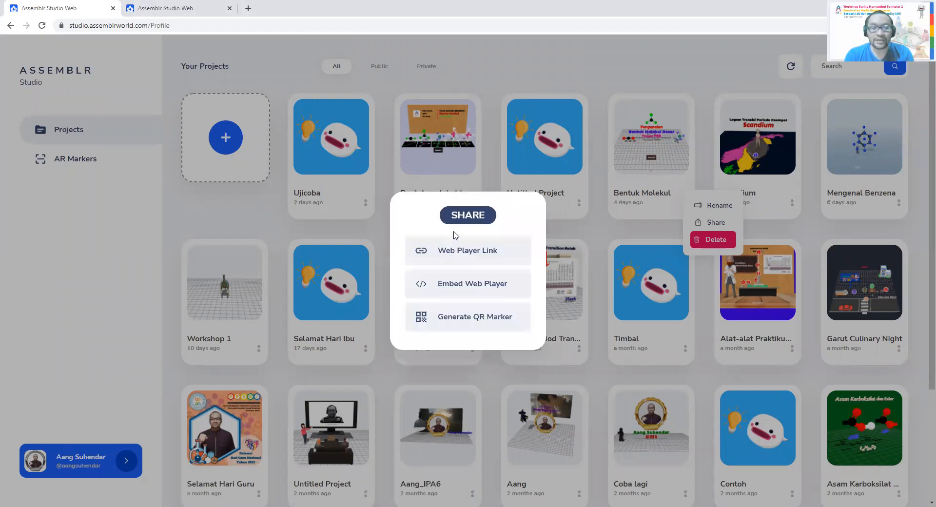
click(154, 222)
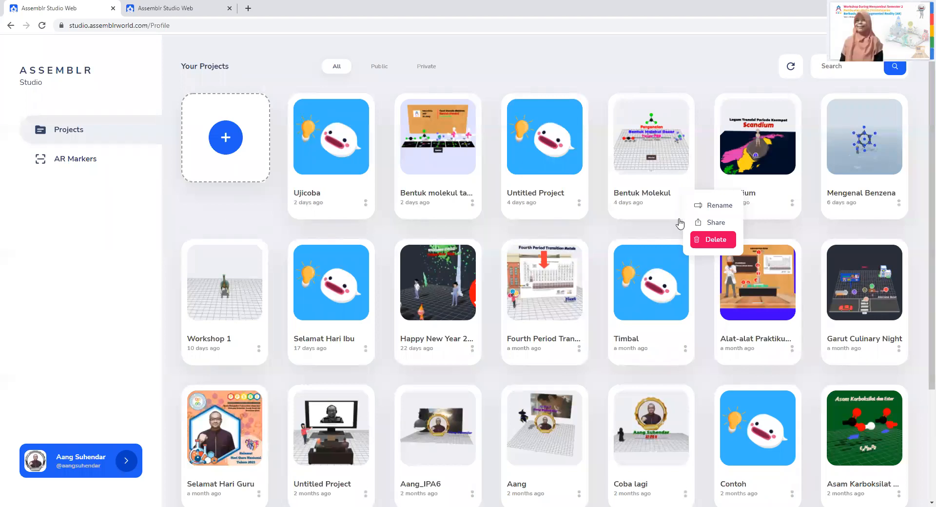
Go back to the Maju car scene in the editor and save the project
click(189, 219)
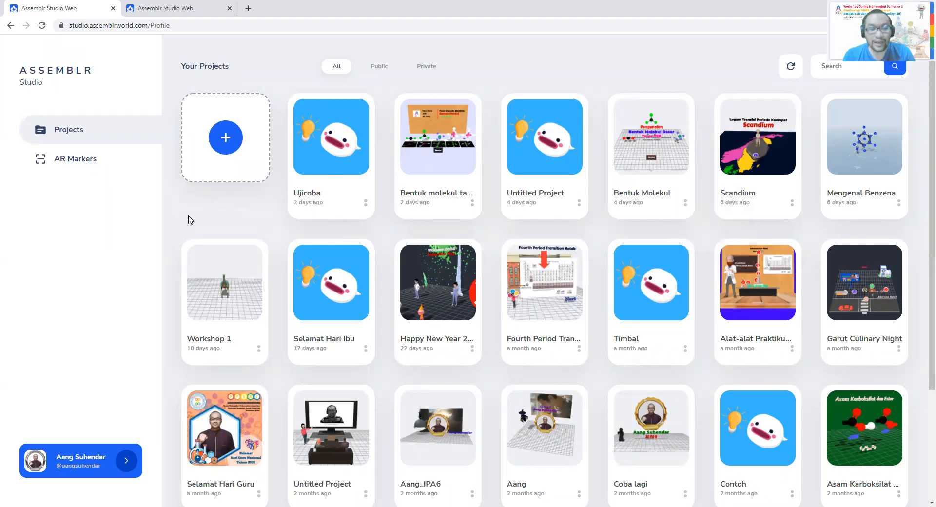
click(685, 204)
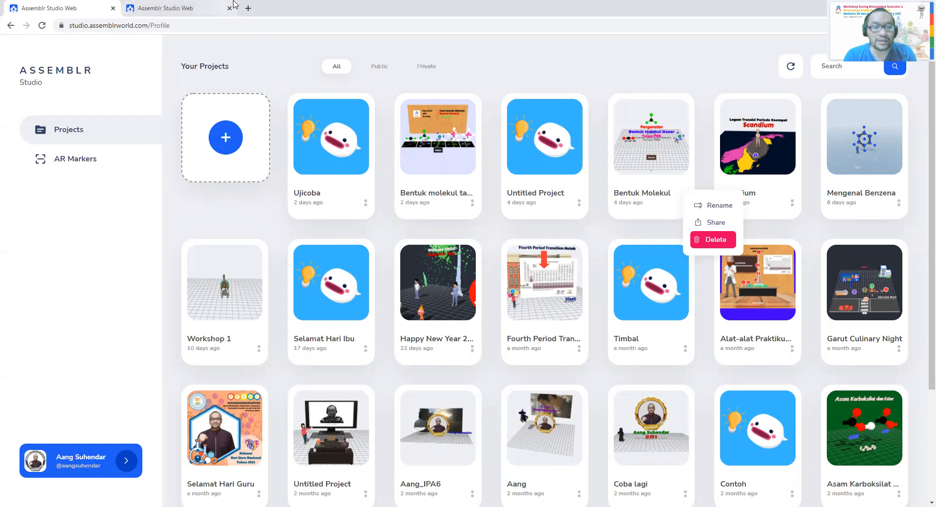
click(184, 6)
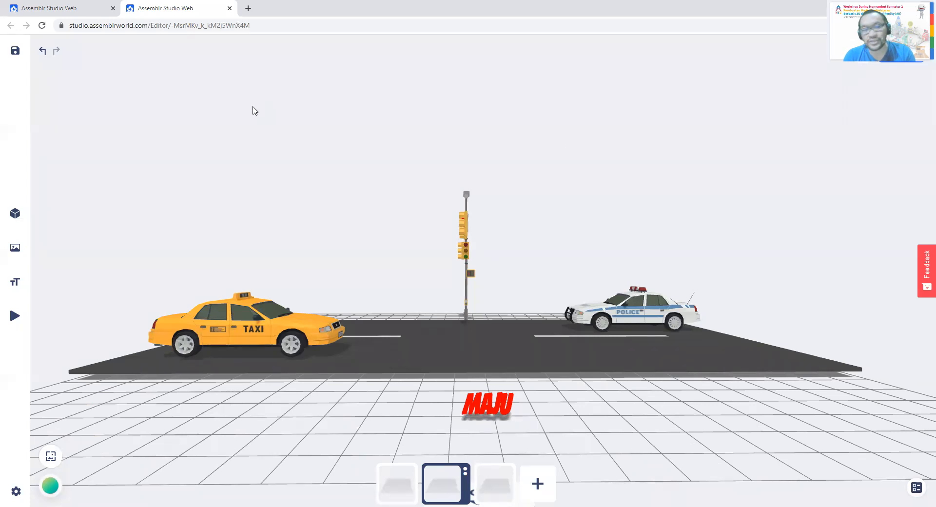
click(15, 51)
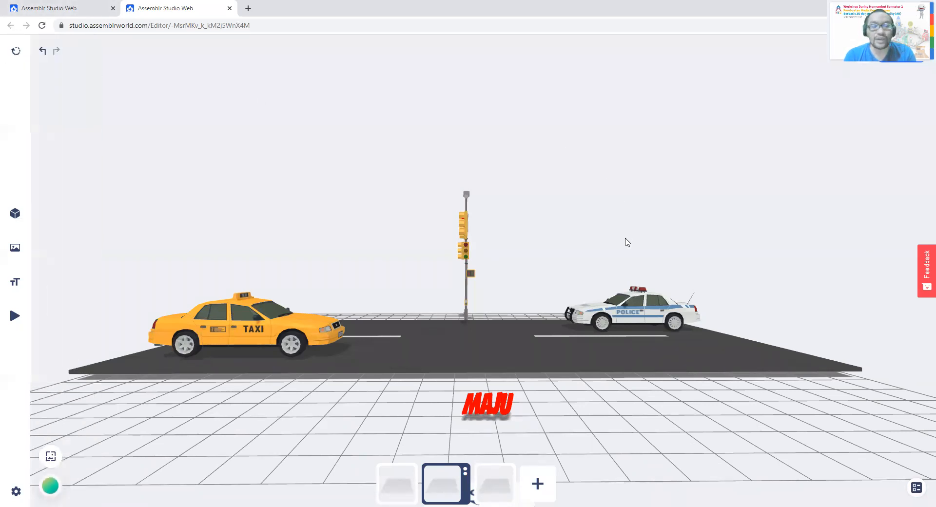
mouse_move(541, 242)
mouse_down()
mouse_move(554, 251)
mouse_move(645, 242)
mouse_move(685, 267)
mouse_move(537, 234)
mouse_up()
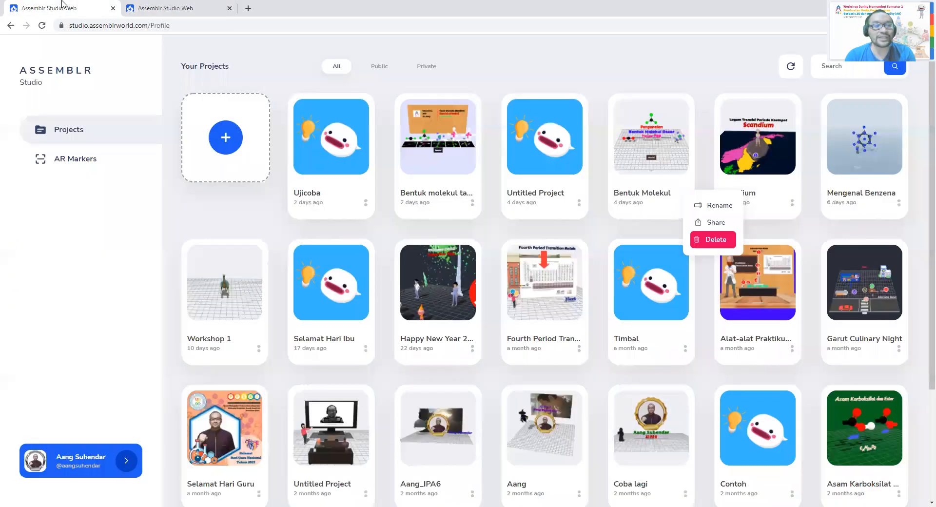
Return to the project list and open the Bentuk Molekul project in the editor
click(61, 7)
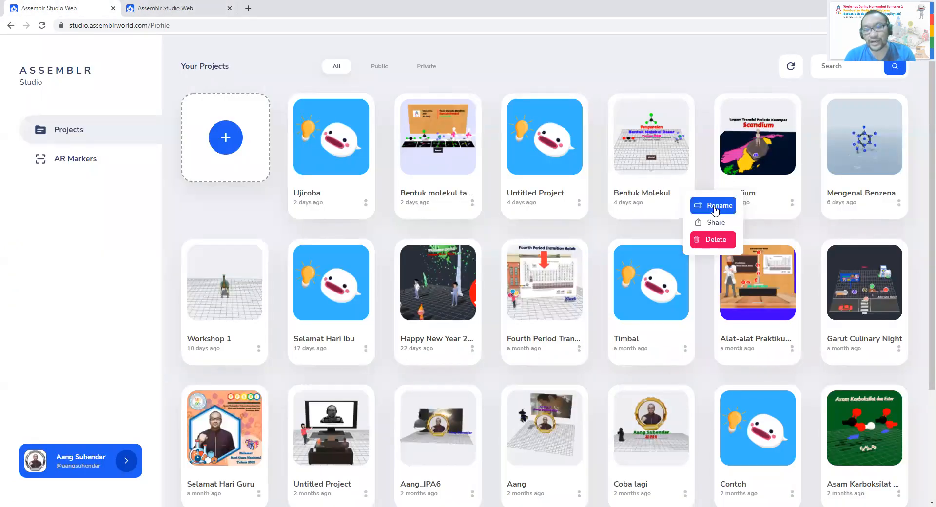
click(212, 209)
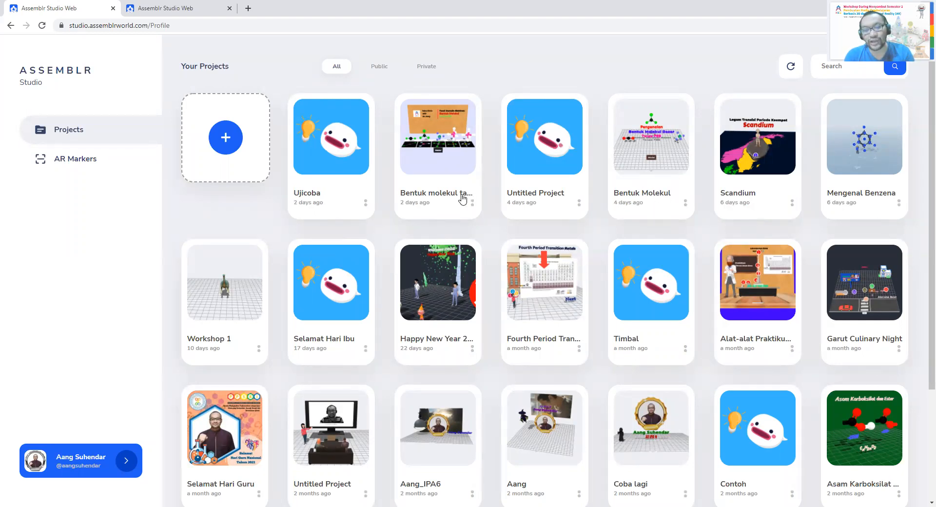
click(685, 203)
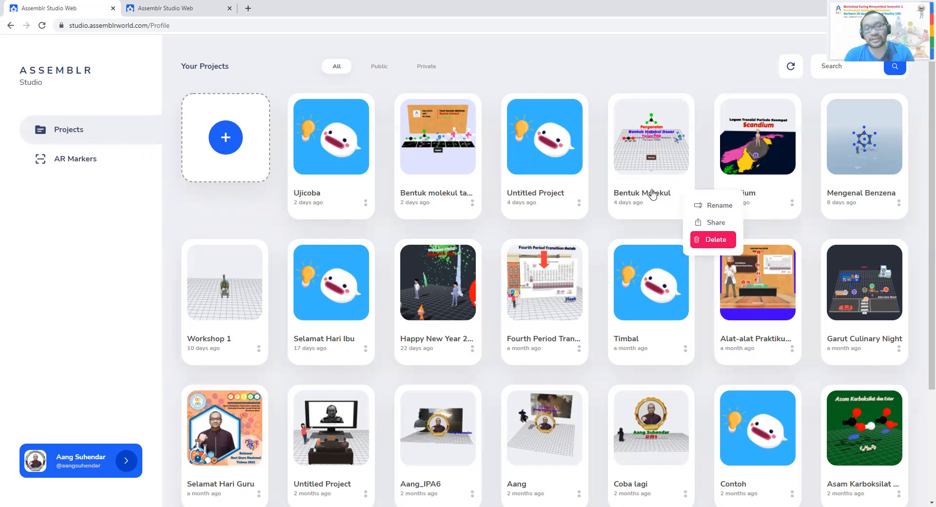
click(652, 194)
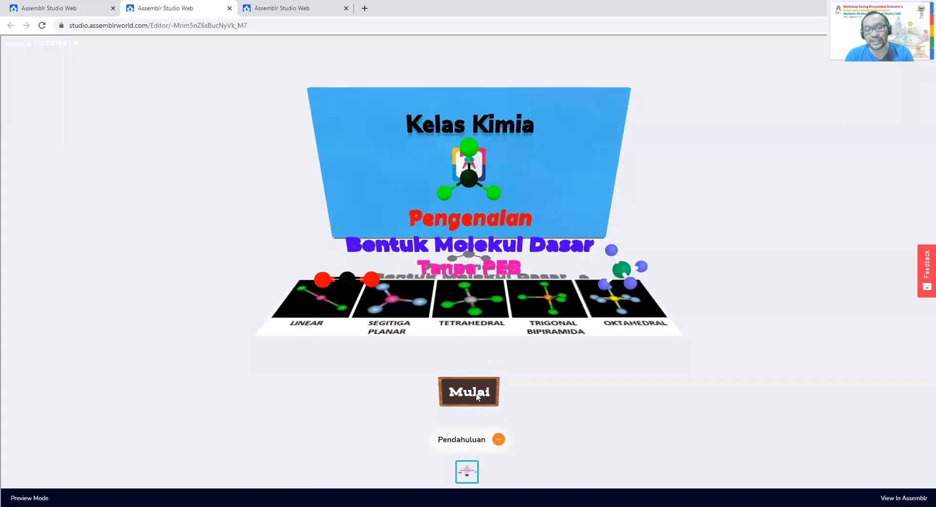
Run the Bentuk Molekul preview from Mulai forward to the closing Terima kasih scene, and exit the preview
click(477, 396)
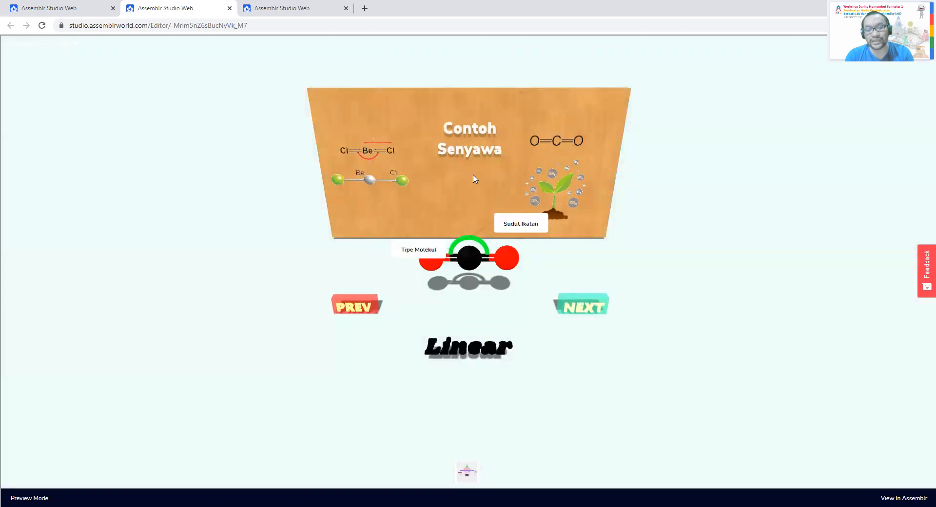
click(582, 308)
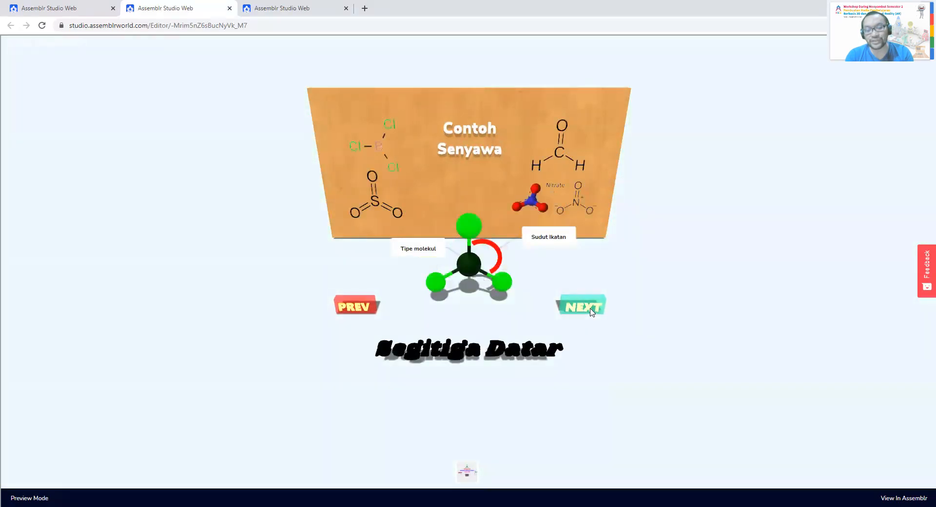
click(591, 311)
click(591, 311)
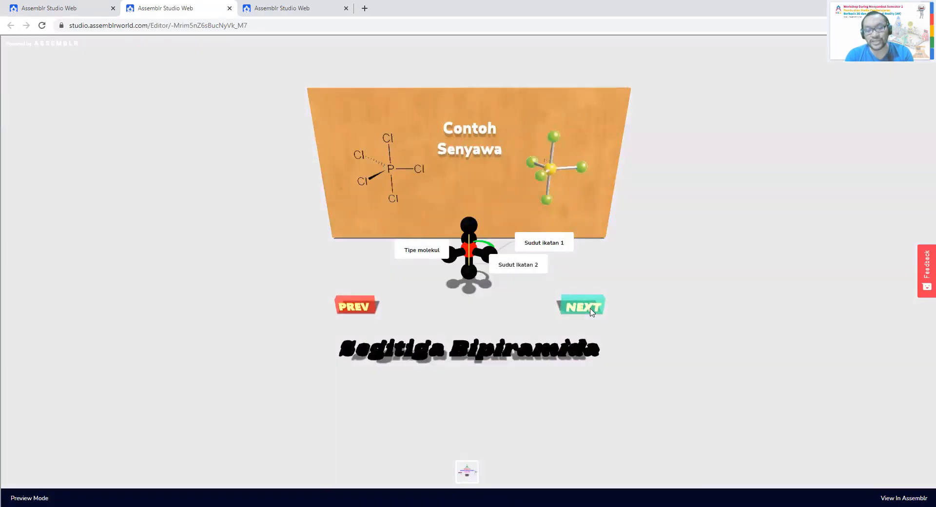
click(591, 311)
click(591, 312)
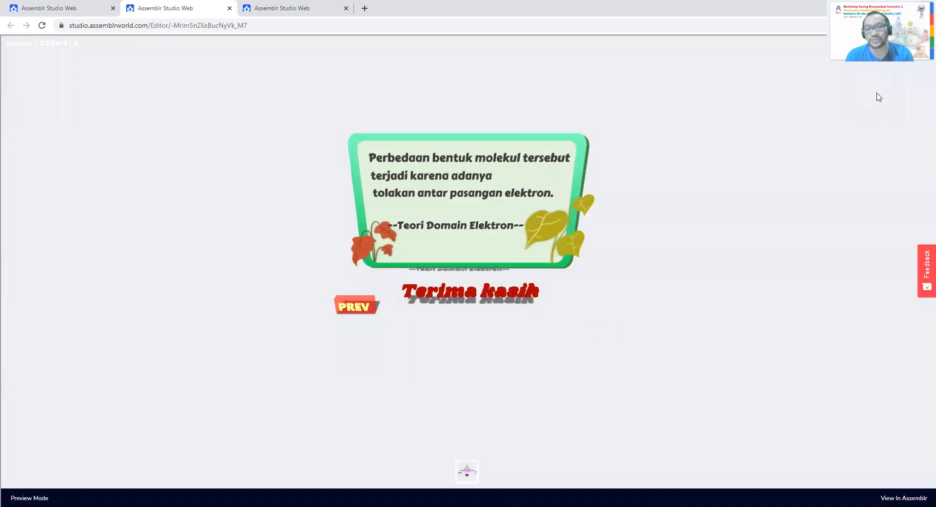
click(919, 62)
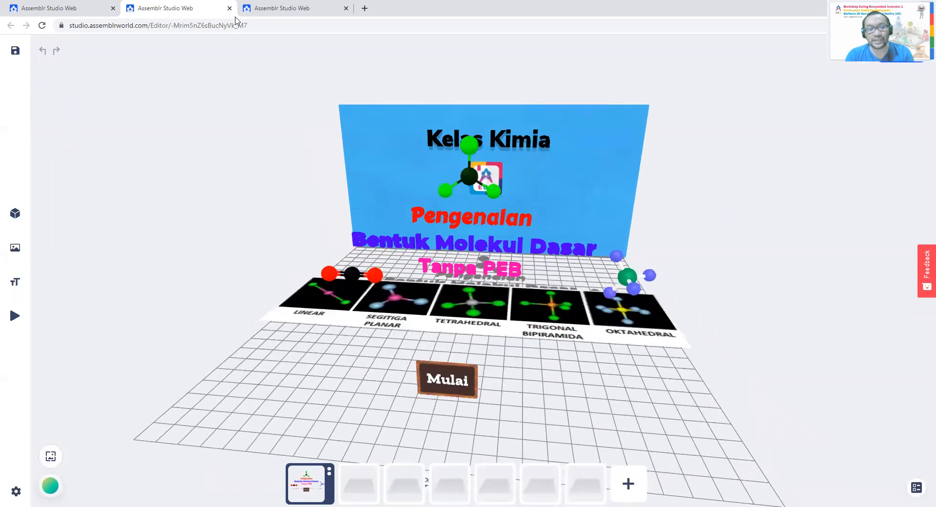
Copy the sharing link of the Bentuk molekul tanpa PEB project from the project list
click(78, 8)
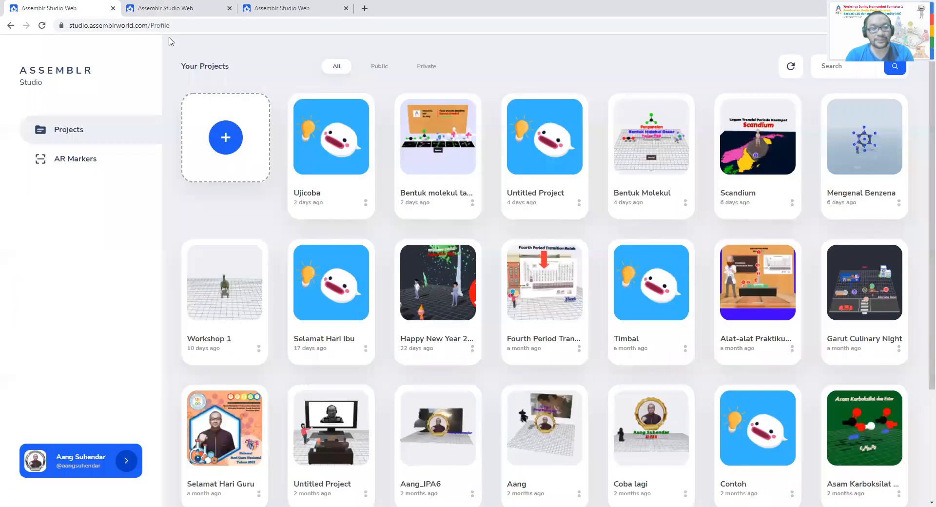
click(472, 202)
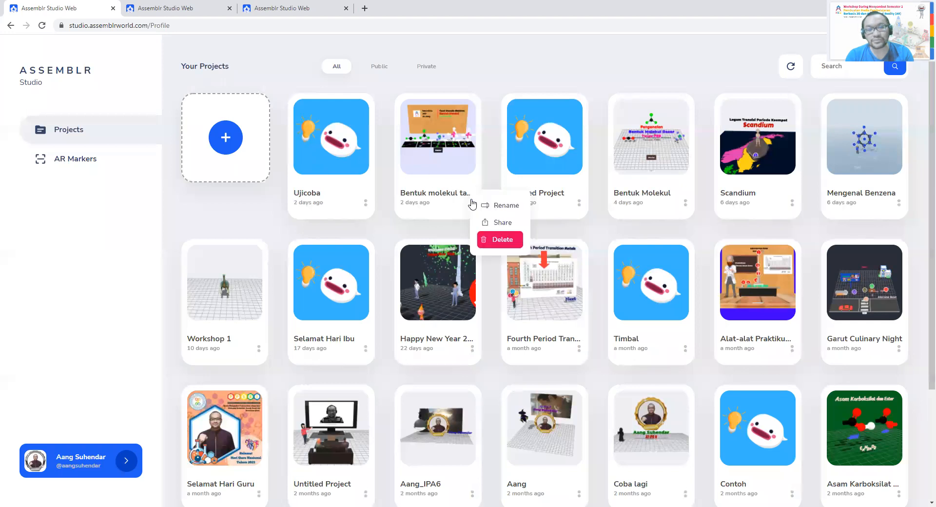
click(496, 220)
click(454, 251)
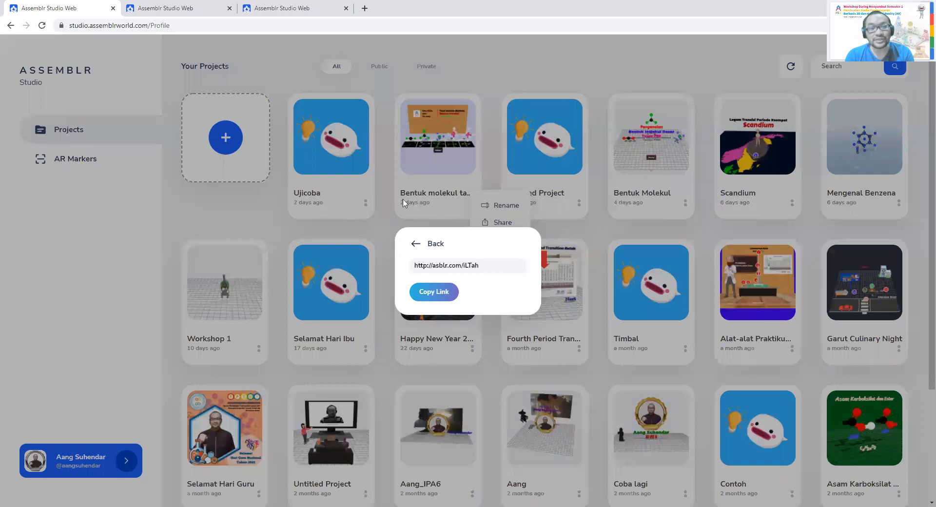
click(432, 293)
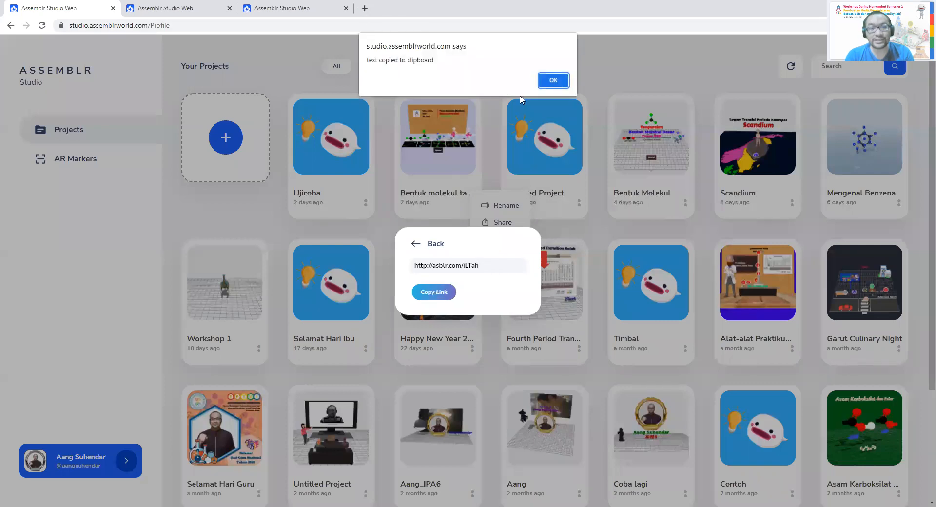
click(553, 80)
Open the copied link in a new browser tab and play the Bentuk molekul tanpa PEB creation in 3D
click(365, 8)
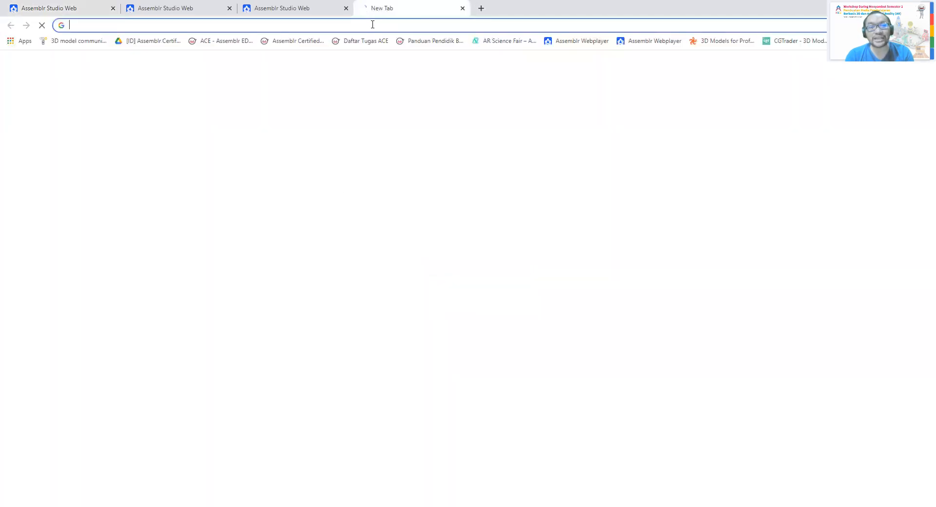
key(ctrl+v)
key(Return)
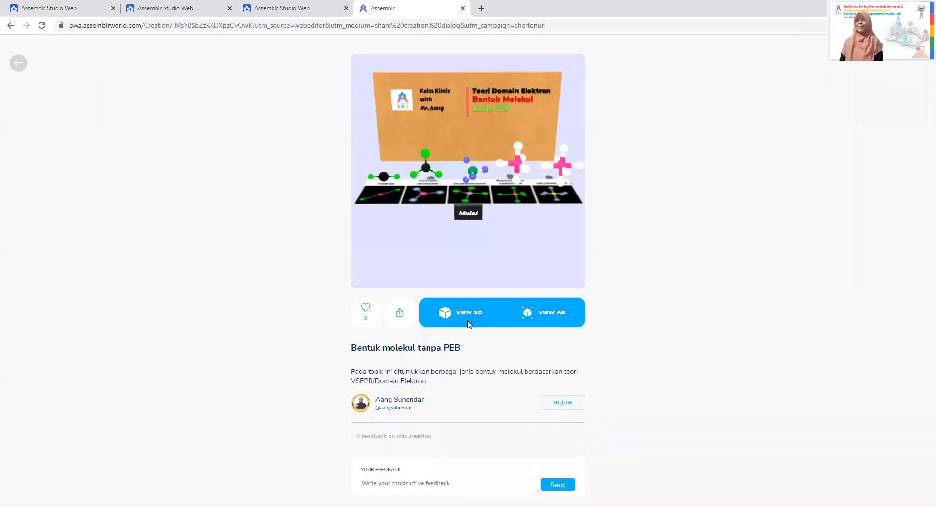
click(468, 322)
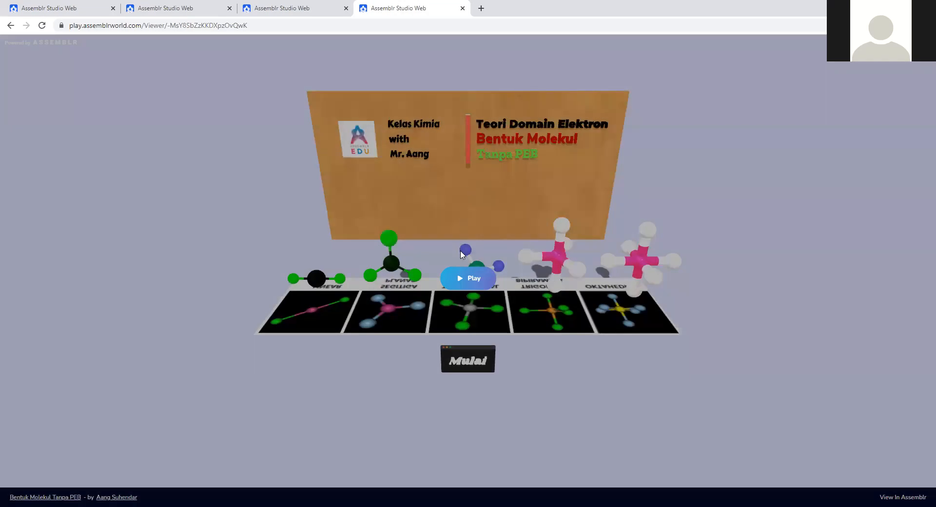
click(468, 282)
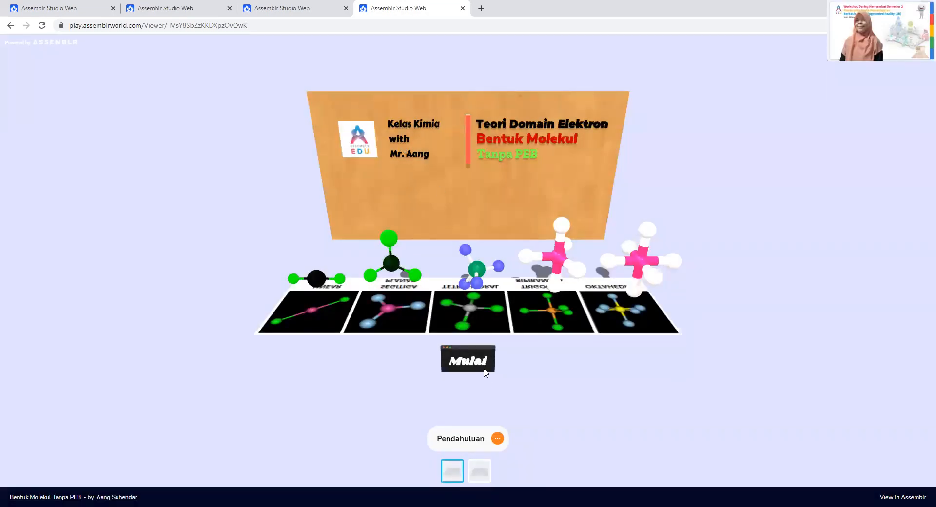
Start with Mulai, go forward from the Linear scene to the closing scene, and restart from the opening Pendahuluan scene
click(480, 362)
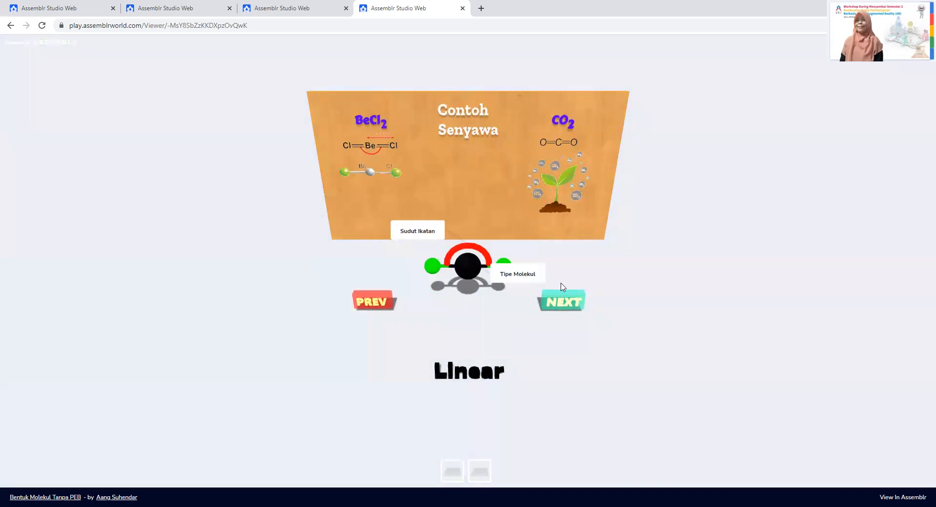
click(564, 303)
click(565, 306)
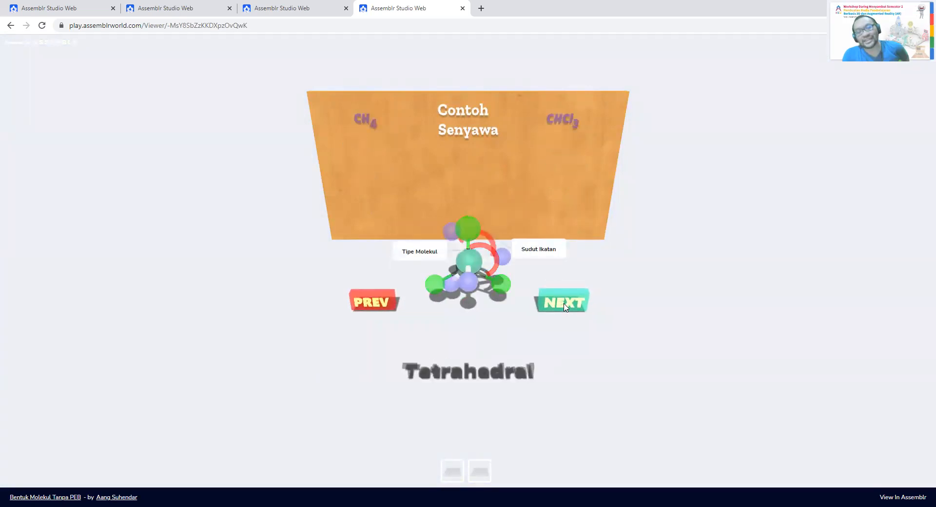
click(564, 305)
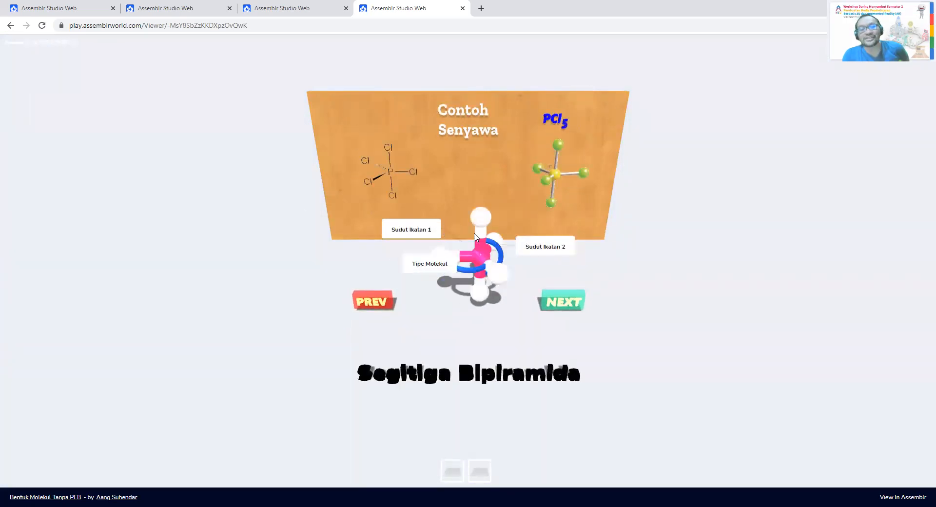
click(566, 306)
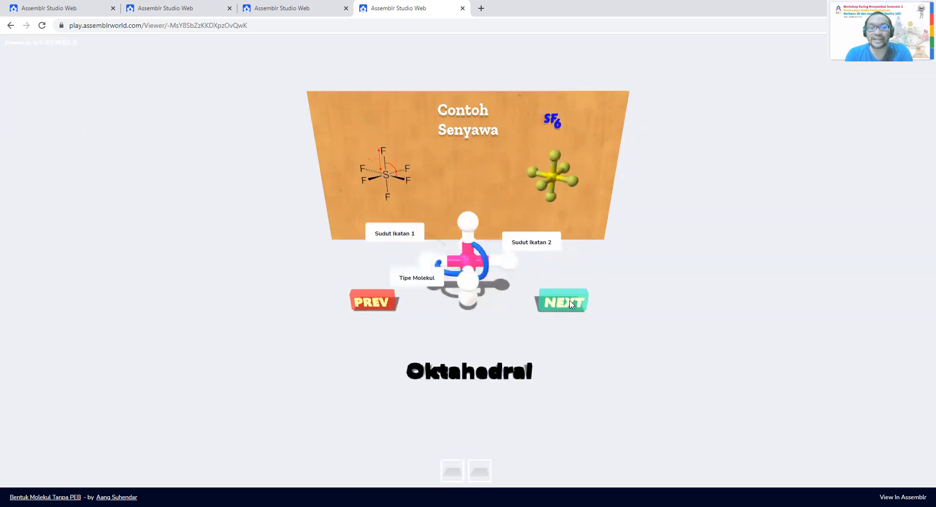
click(571, 305)
click(564, 296)
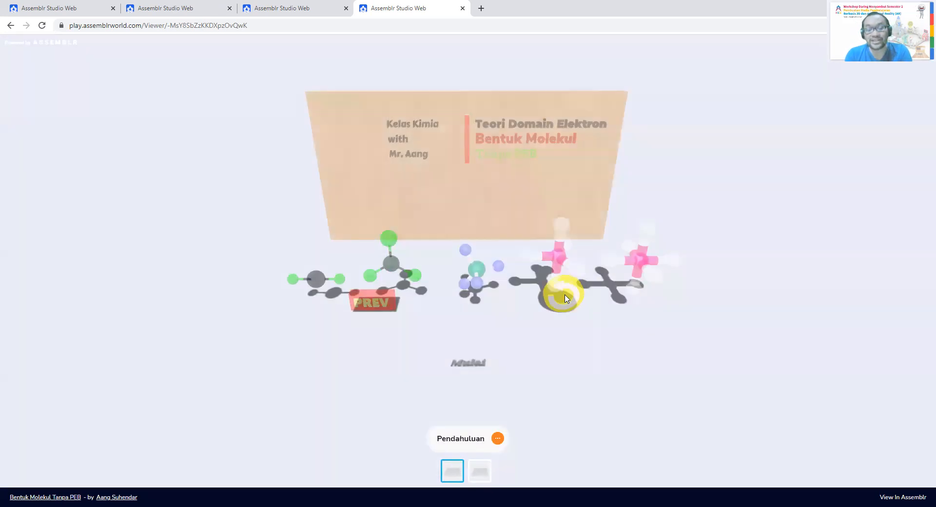
Start again with Mulai and advance through the molecule scenes to the closing Penutup scene
click(464, 366)
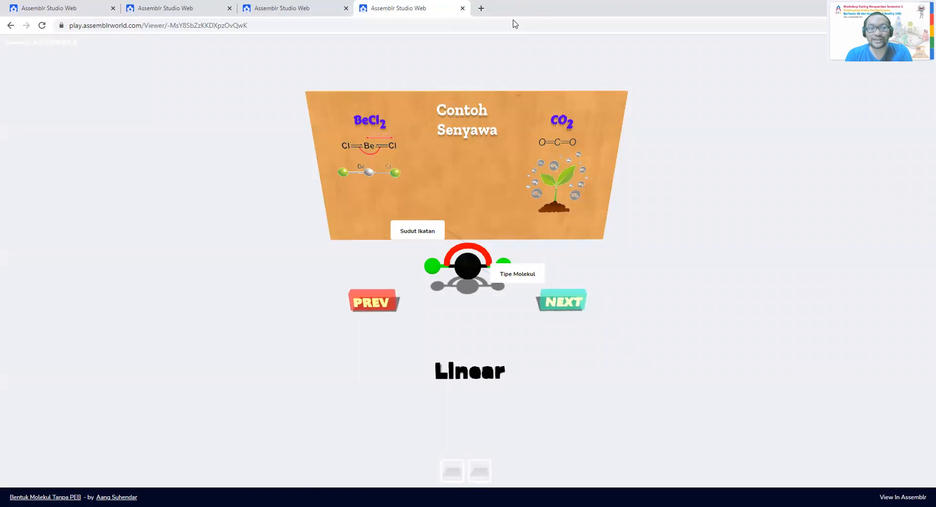
click(564, 302)
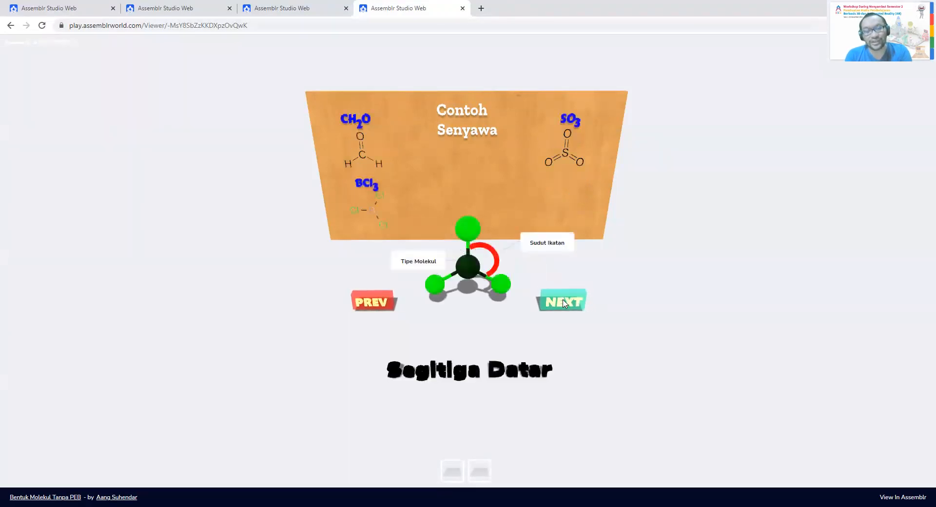
click(564, 302)
click(564, 302)
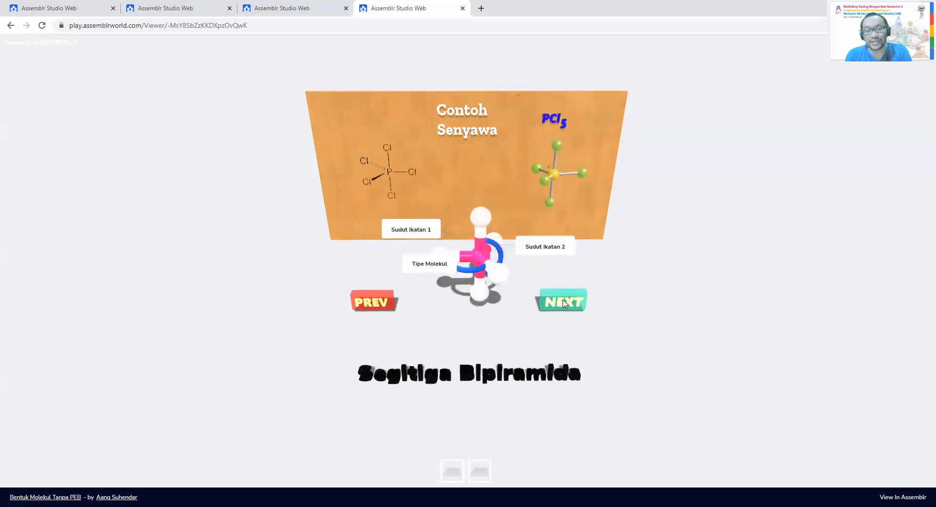
click(564, 302)
click(563, 302)
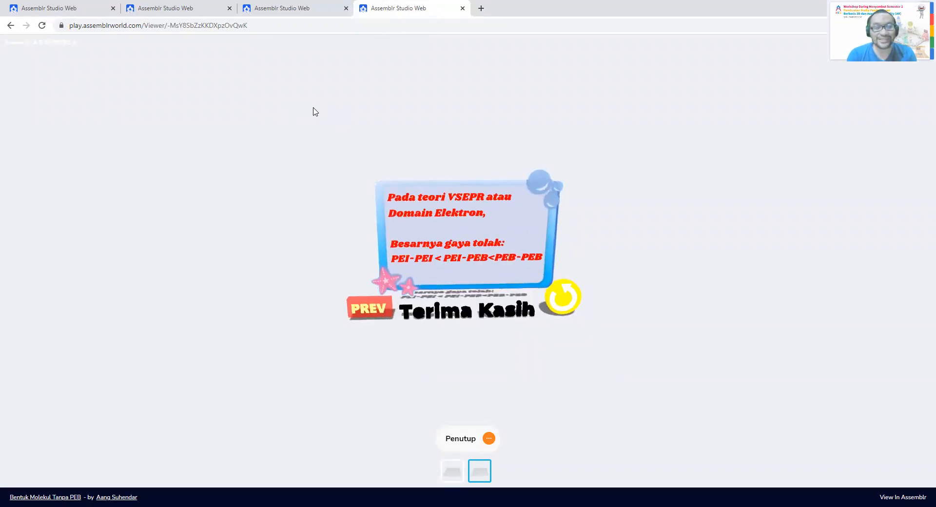
Close the web player and both editor tabs, and dismiss the Bentuk molekul tanpa PEB project's sharing dialog
click(462, 8)
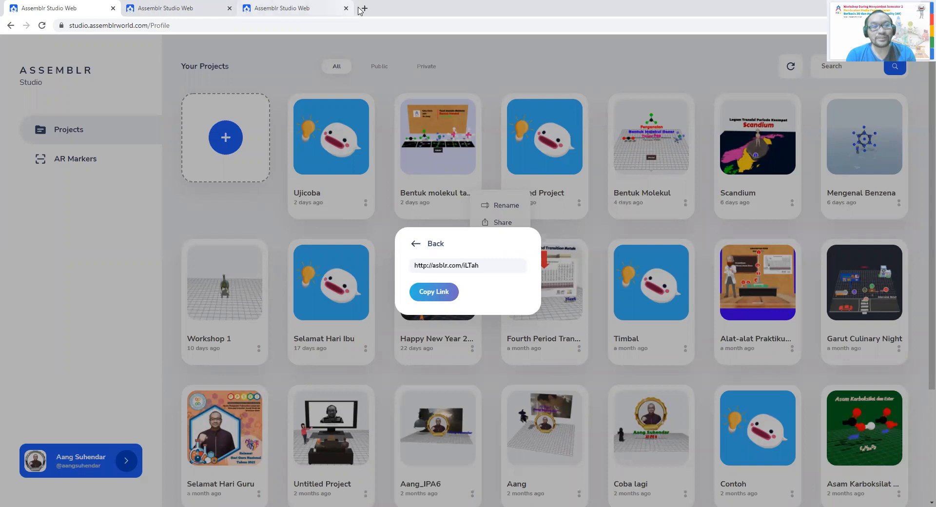
click(346, 8)
click(185, 8)
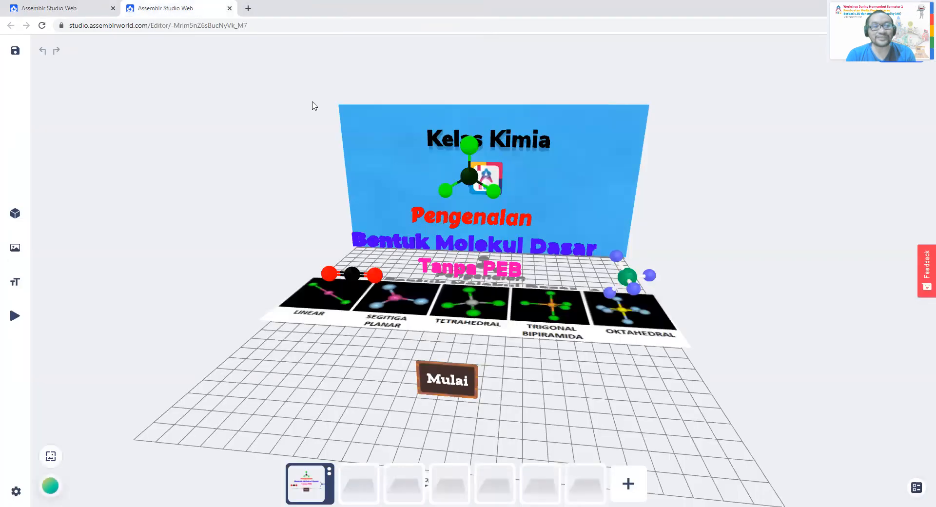
click(229, 8)
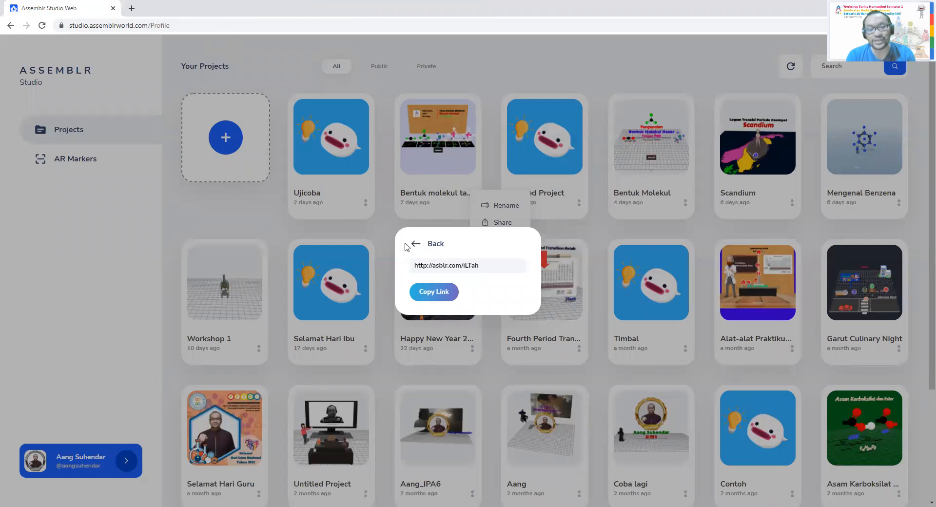
click(181, 210)
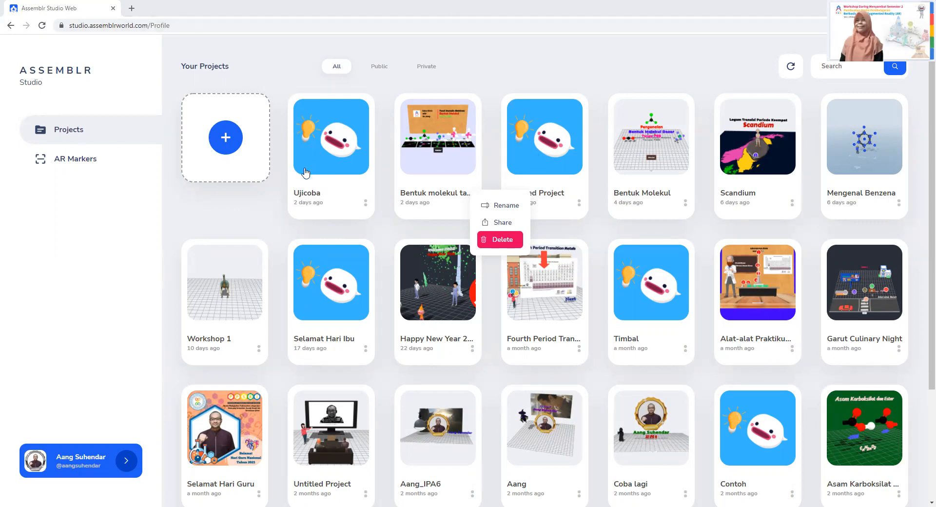
Open the Ujicoba project in the editor and play its preview
click(307, 188)
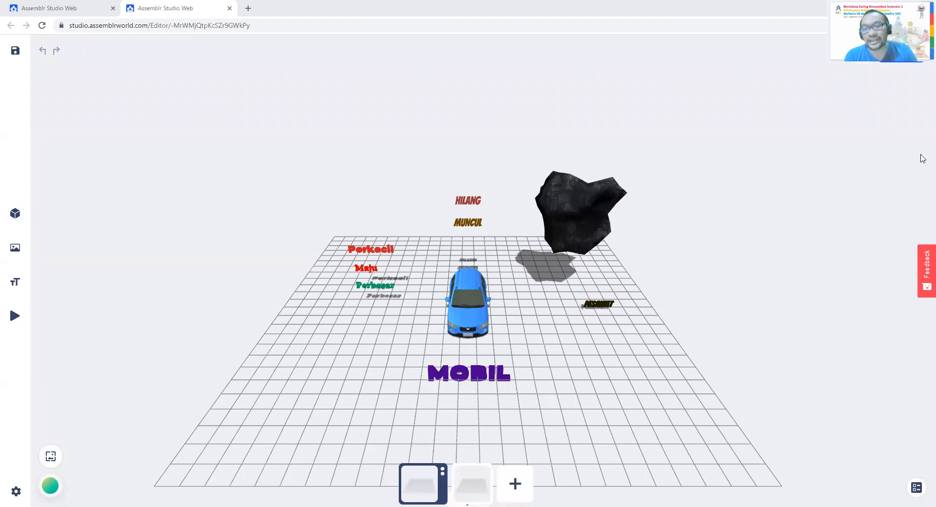
click(861, 64)
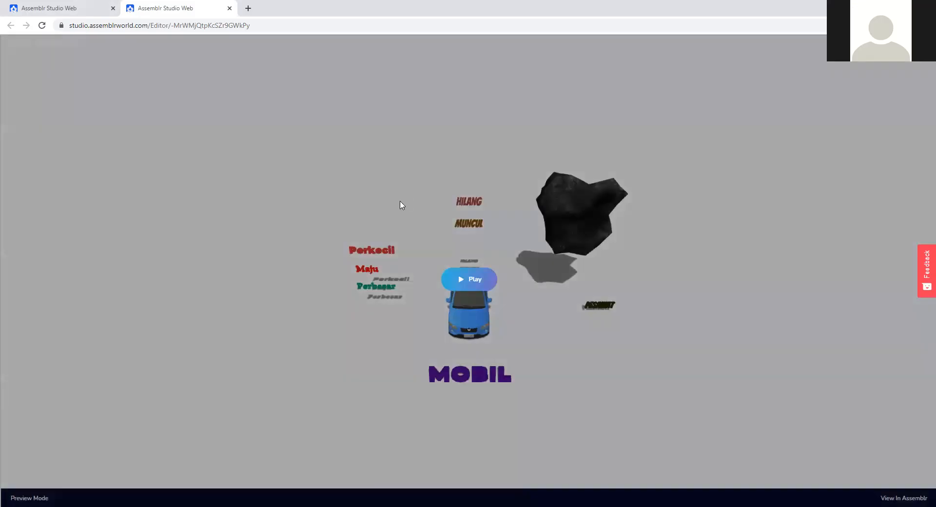
click(462, 279)
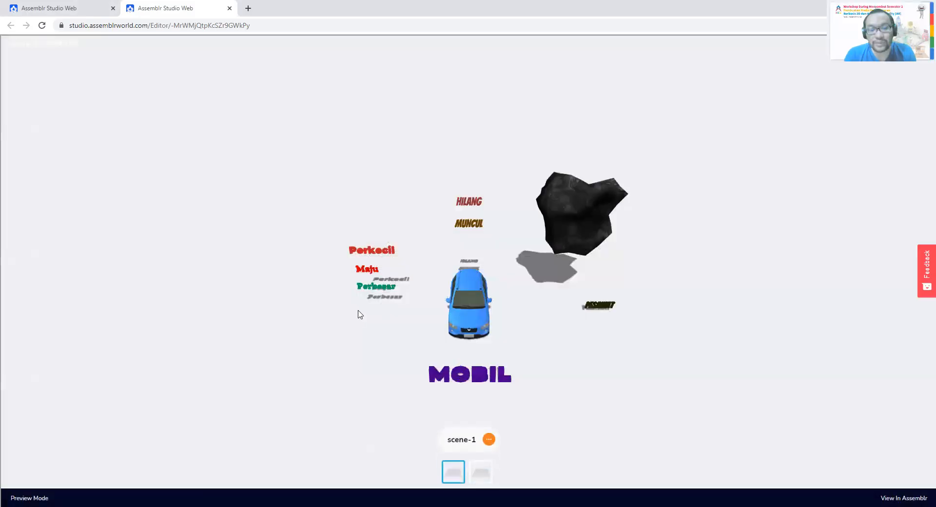
Trigger the Perkecil text repeatedly in the preview, examine the car from several angles, and return to the editor
click(373, 252)
drag(570, 365, 592, 384)
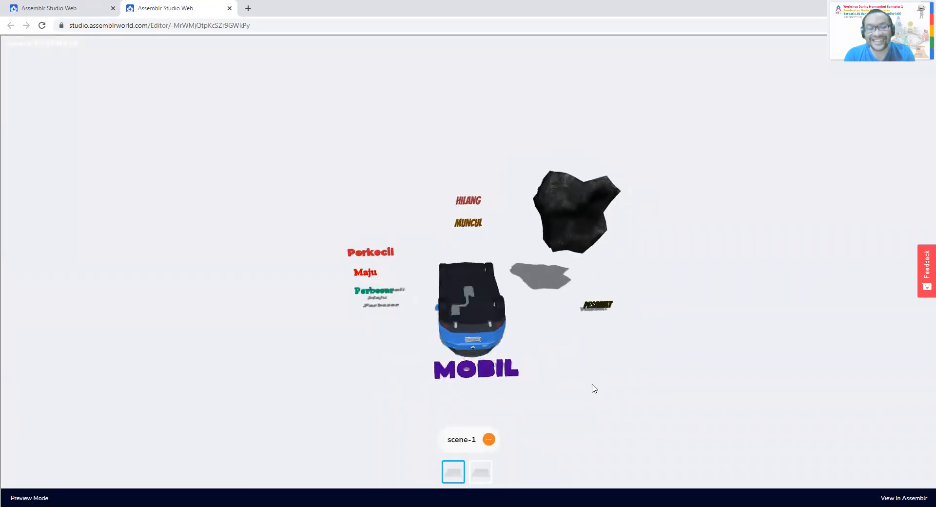
drag(508, 328, 470, 317)
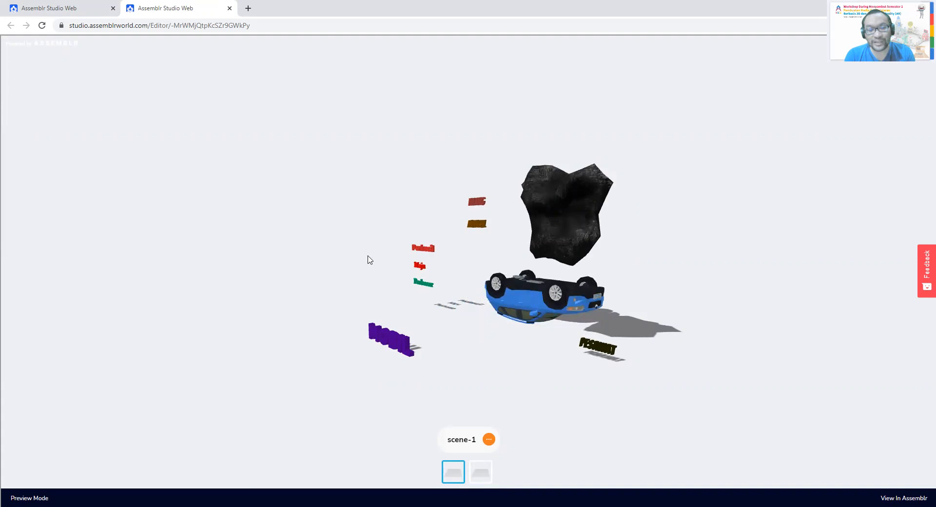
drag(333, 263, 353, 259)
click(383, 248)
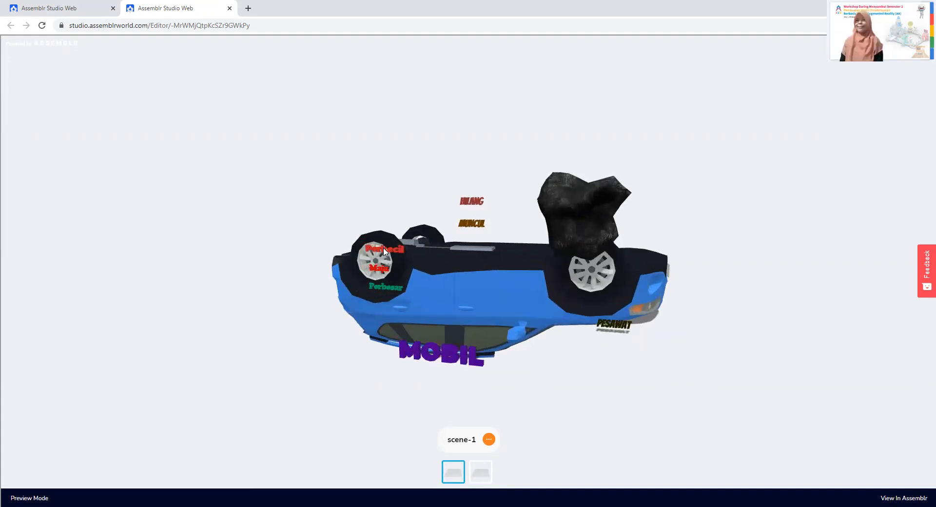
click(383, 247)
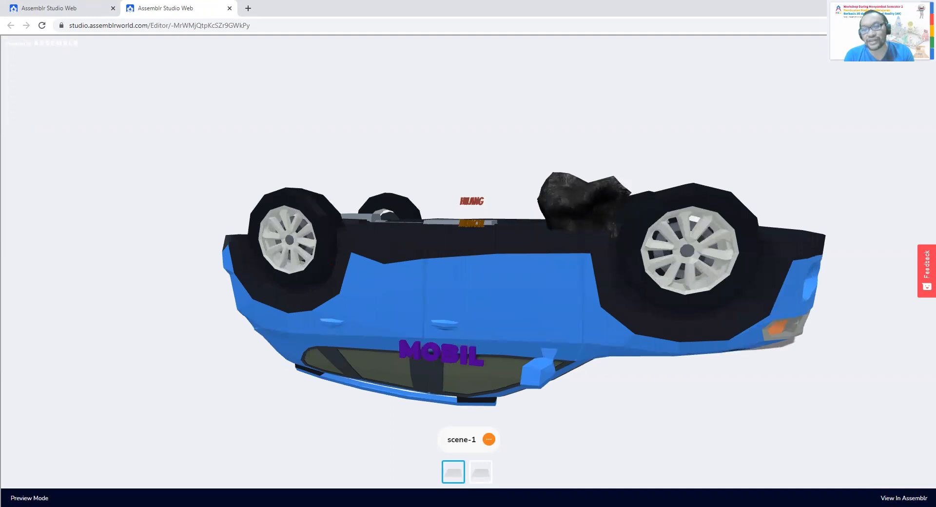
click(917, 59)
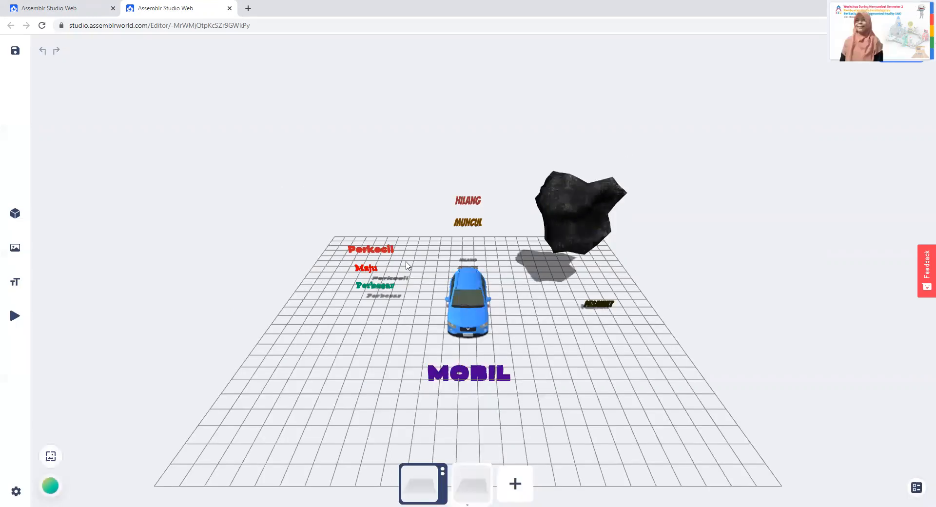
Open the Perkecil text's interactivity and inspect the settings of its On Tap Scale action
click(382, 252)
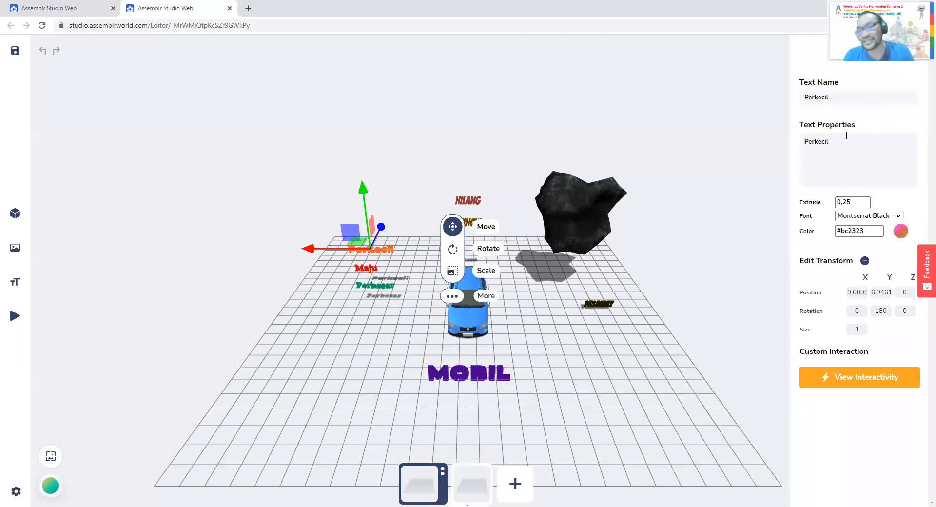
click(855, 382)
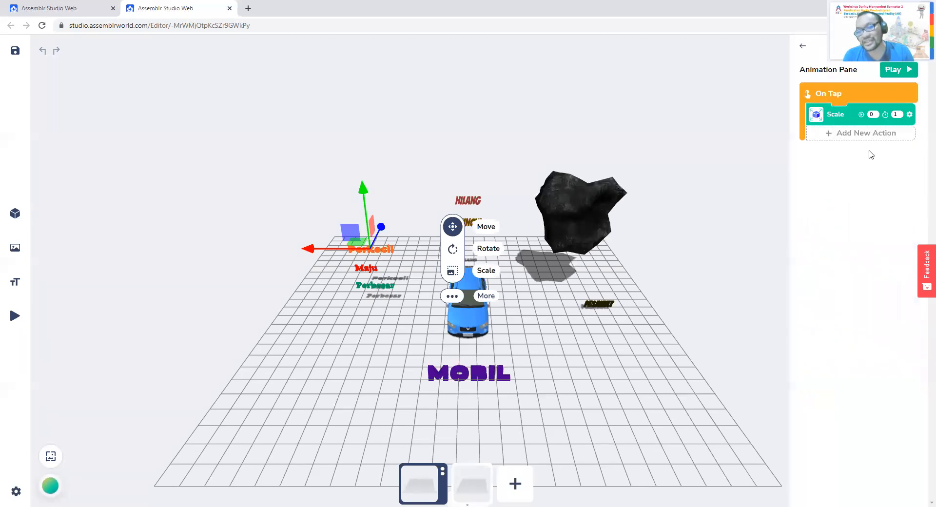
click(909, 114)
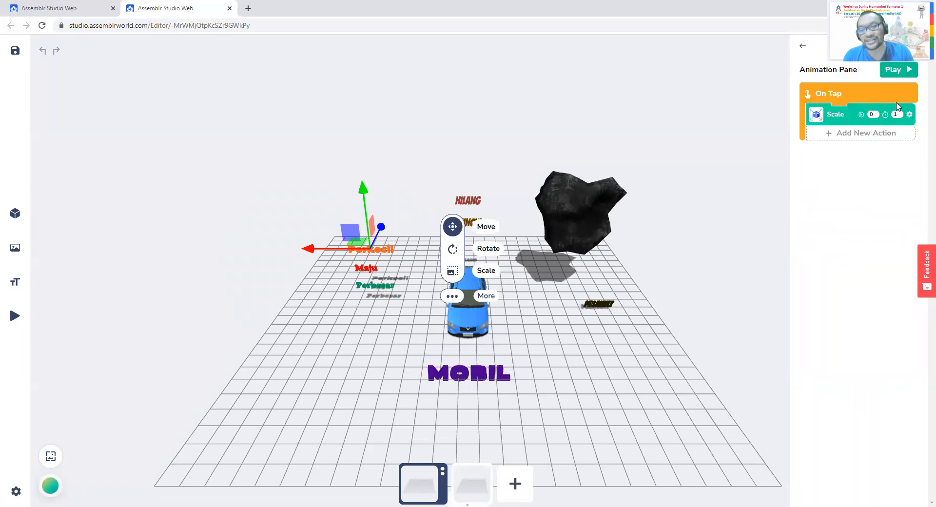
Replay the preview, test the Perkecil and Maju texts on the car, and exit the preview
click(899, 71)
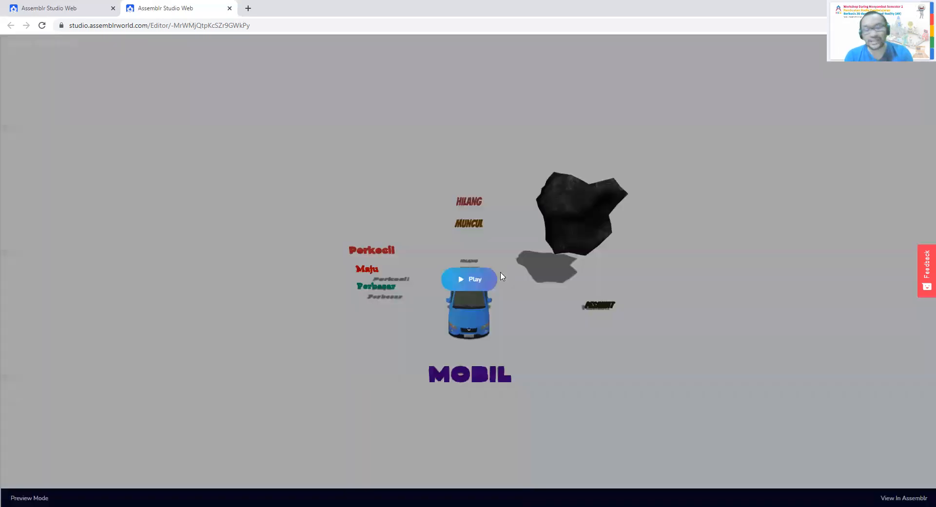
click(484, 279)
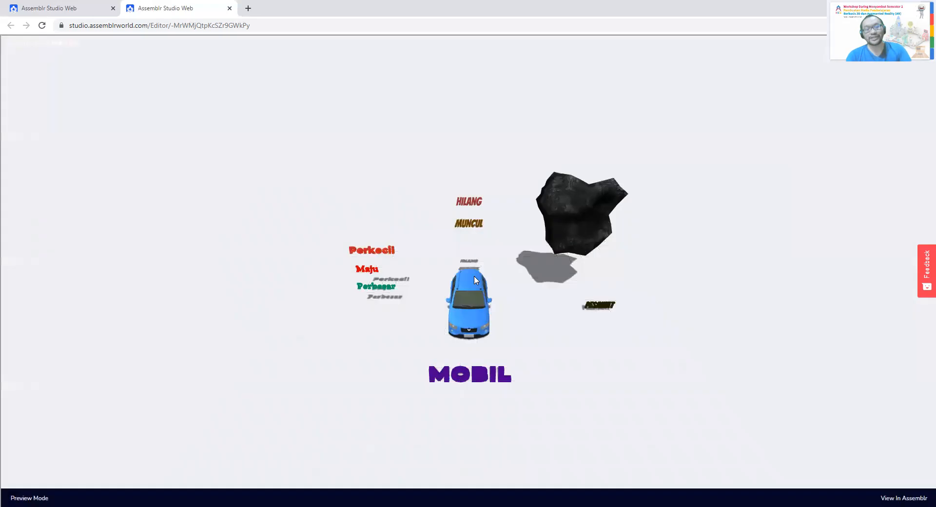
drag(370, 378, 380, 276)
click(380, 252)
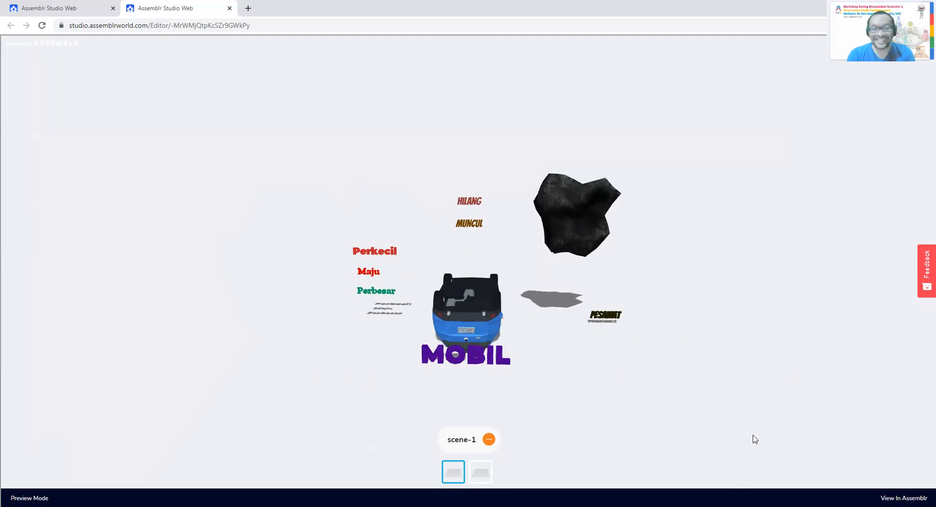
drag(771, 344, 561, 303)
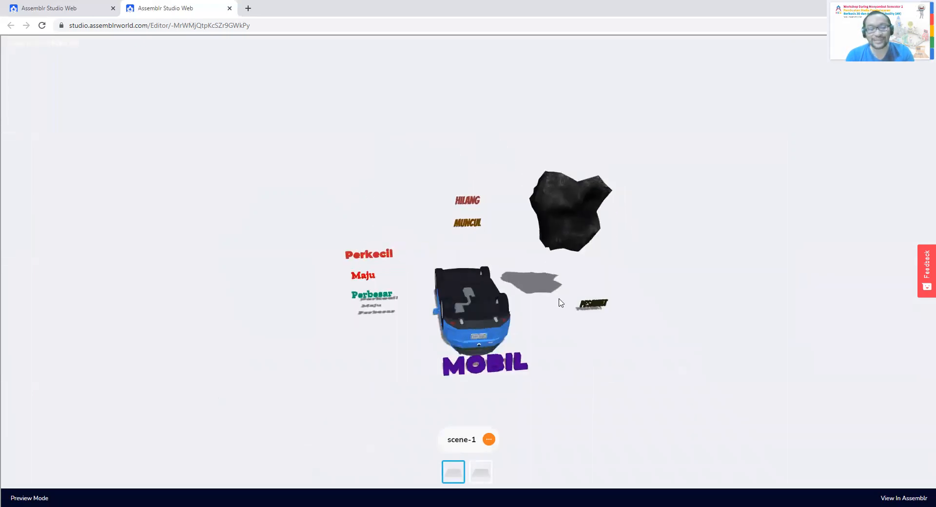
click(361, 254)
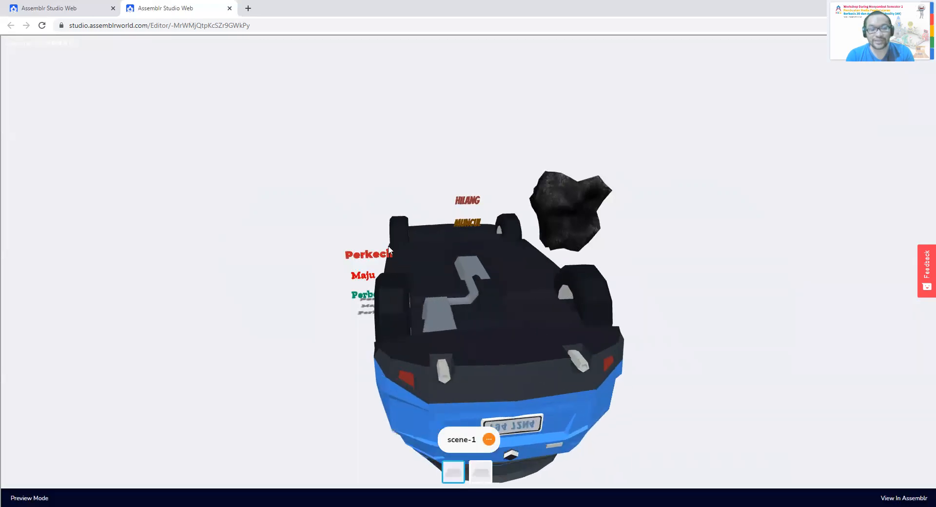
click(362, 276)
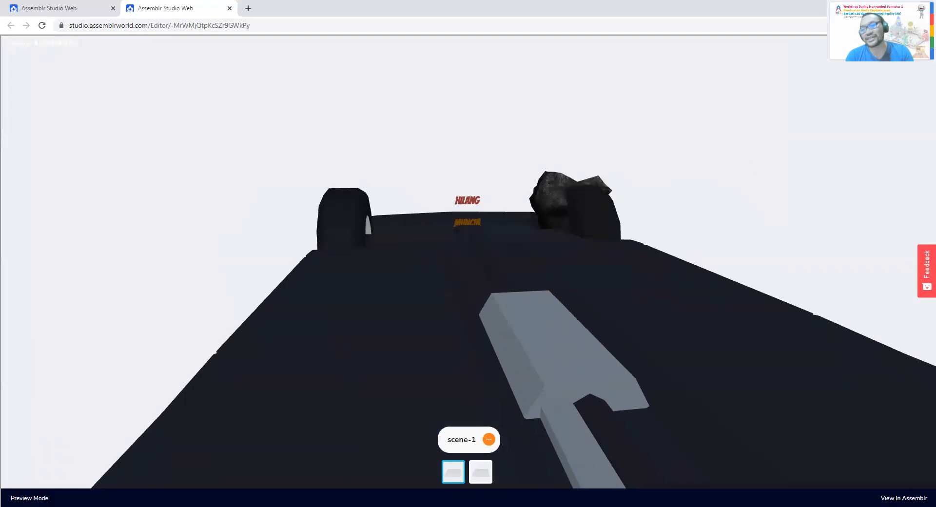
click(923, 56)
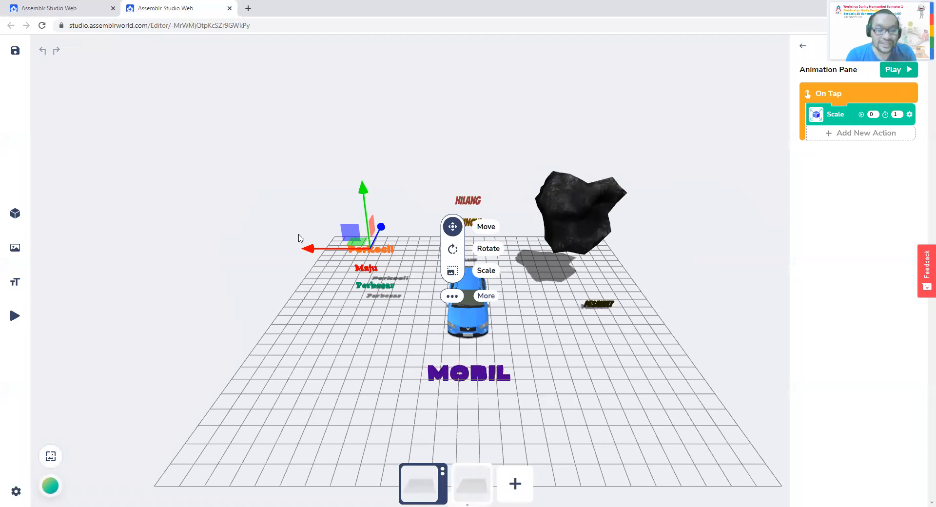
Play the preview, alternate the Hilang and Muncul texts to test hiding and showing the rock, and return to the editor
click(277, 239)
drag(714, 271, 722, 247)
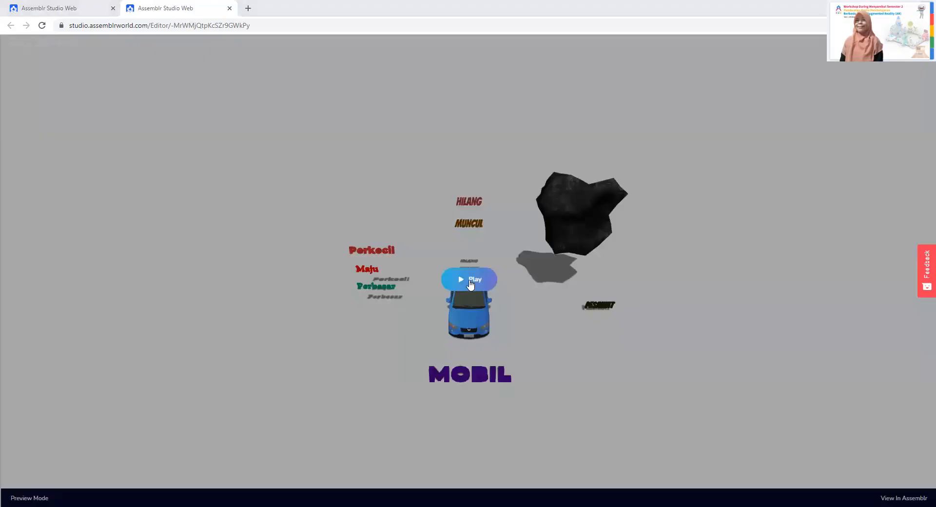
click(470, 284)
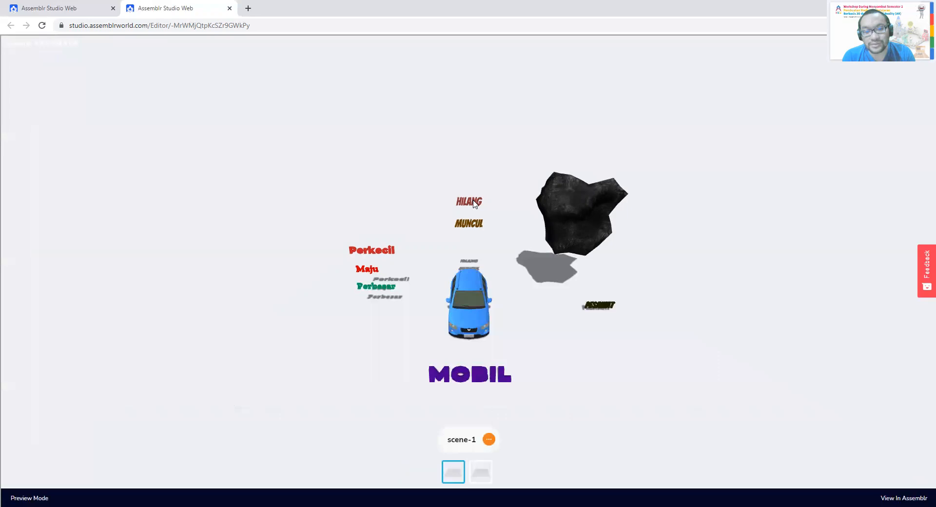
click(473, 204)
drag(629, 209, 657, 209)
click(467, 224)
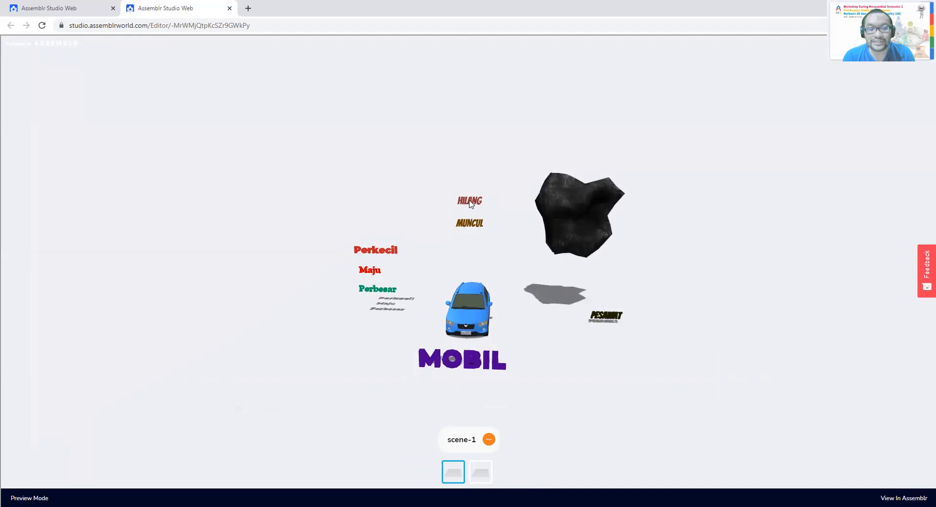
click(471, 204)
click(470, 224)
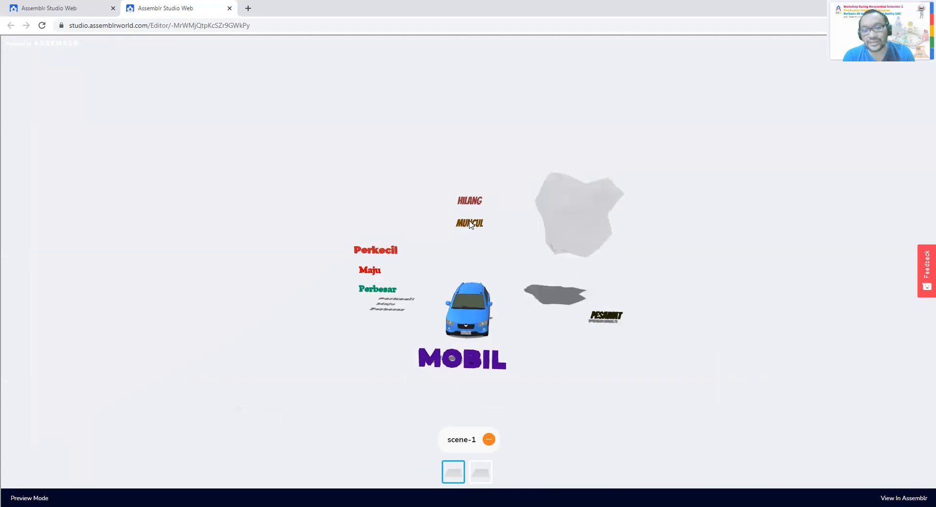
click(471, 206)
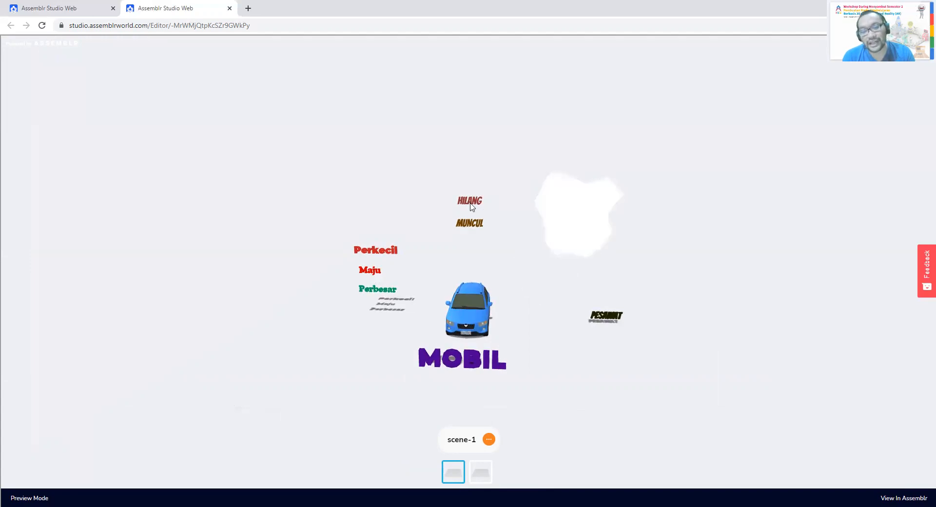
click(473, 227)
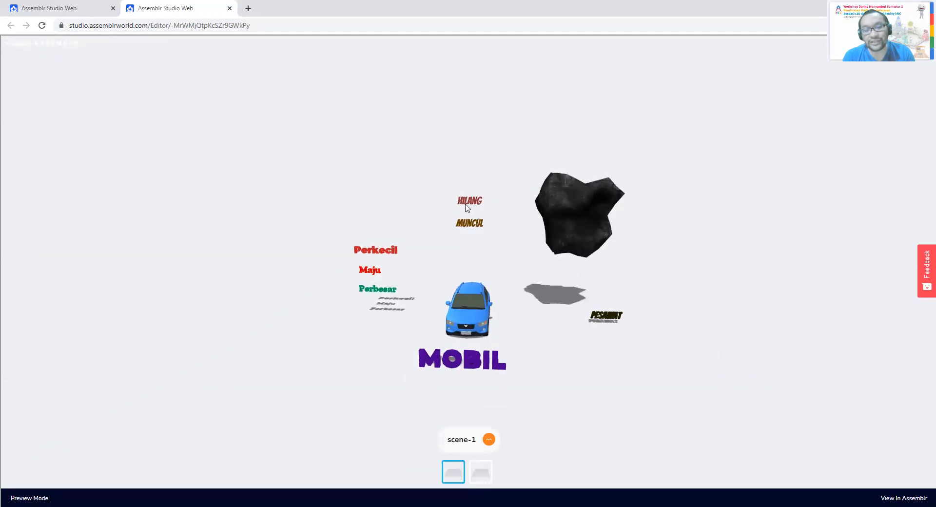
click(467, 205)
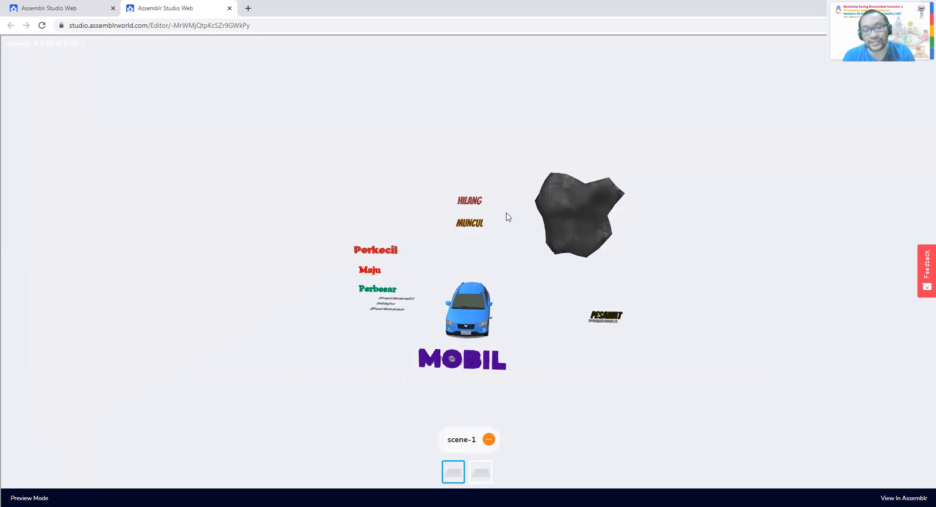
click(468, 228)
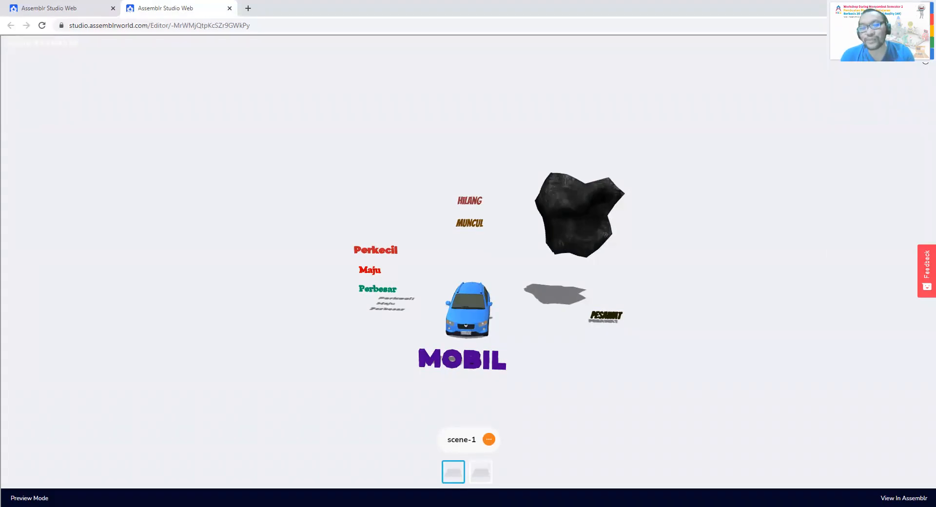
click(865, 78)
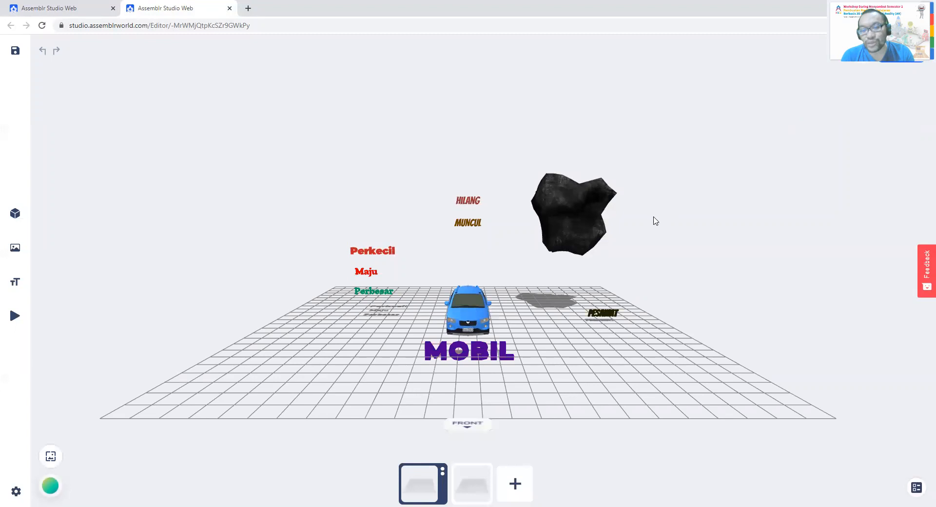
Check the rock's interactivity, and set the duration of the Hilang text's Hide action on Carbon to 0 seconds
click(576, 212)
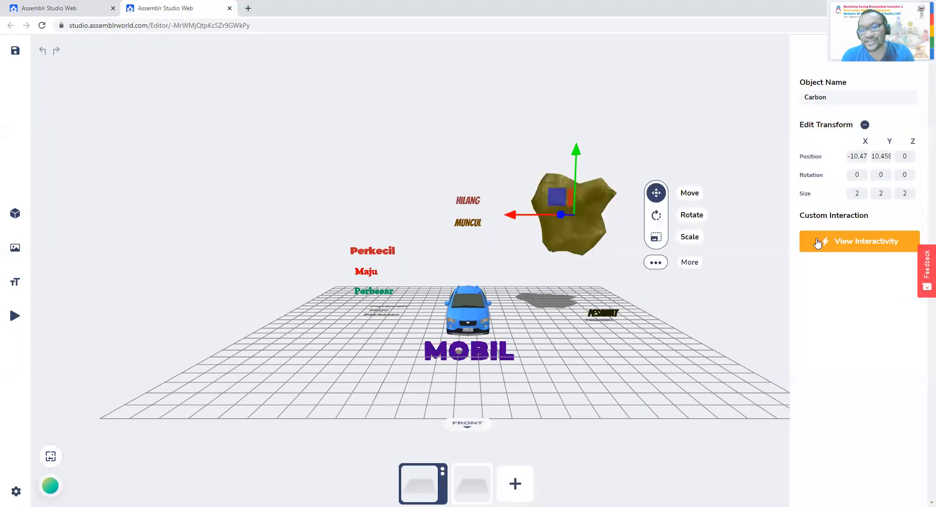
click(858, 246)
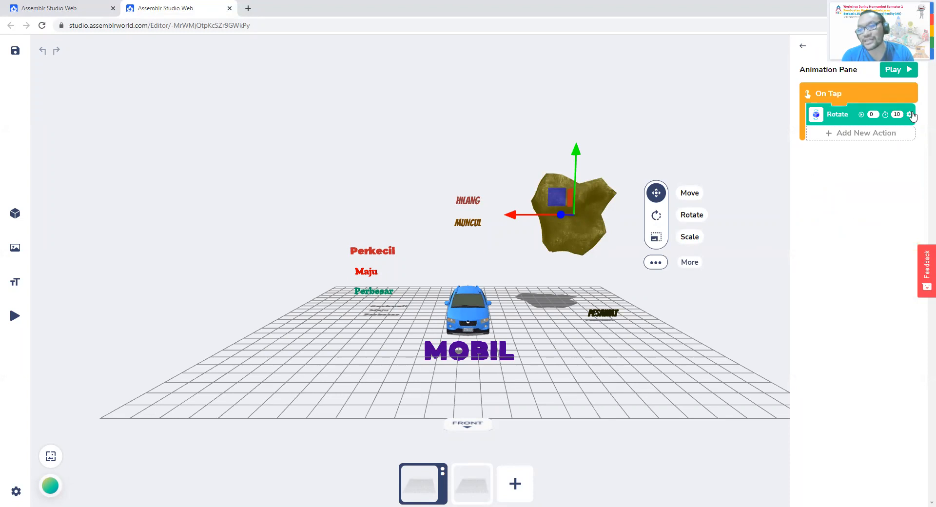
click(462, 202)
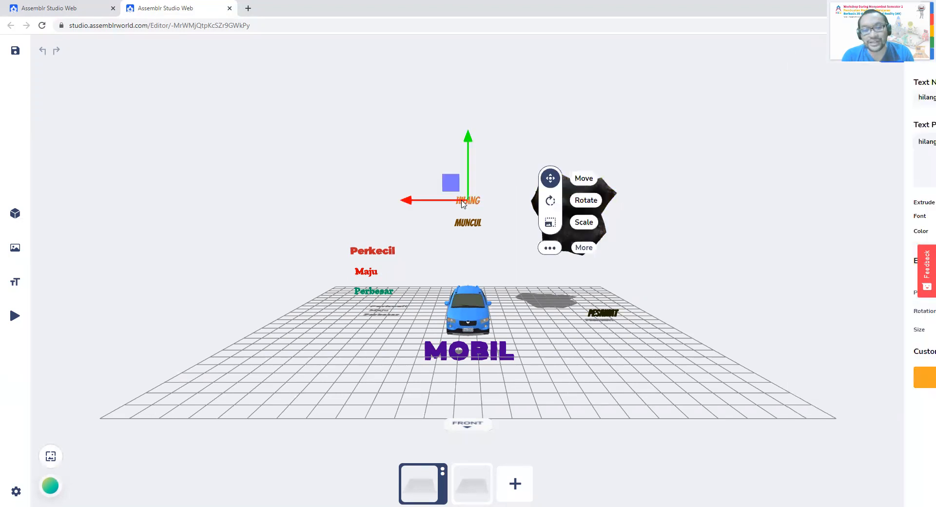
click(892, 378)
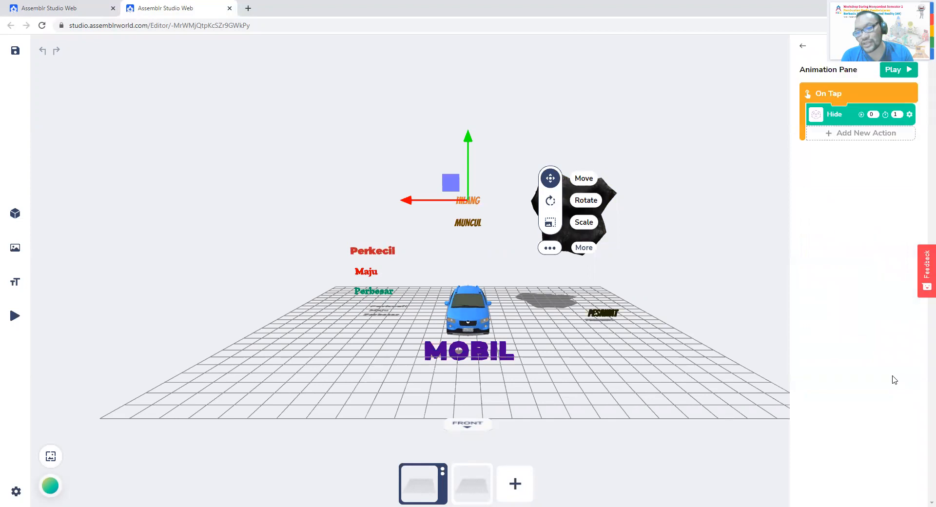
click(909, 115)
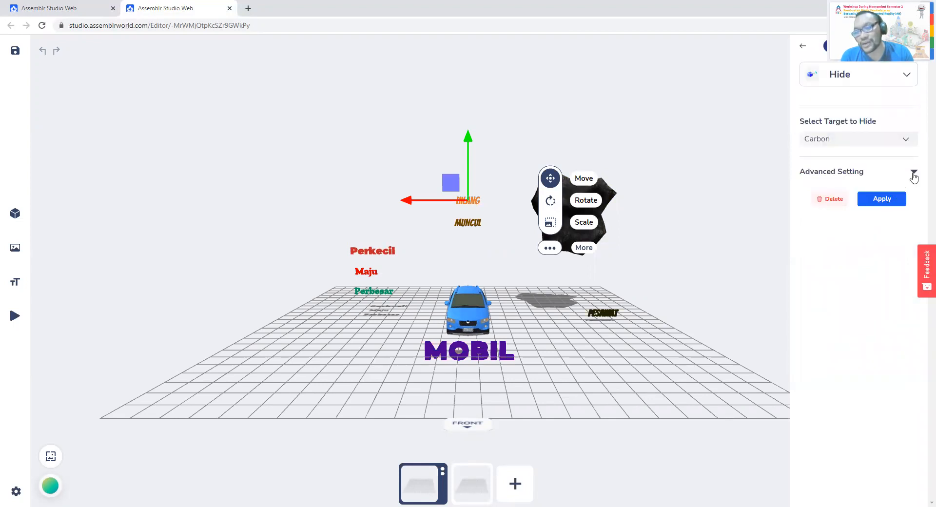
click(913, 173)
double_click(900, 207)
text(0)
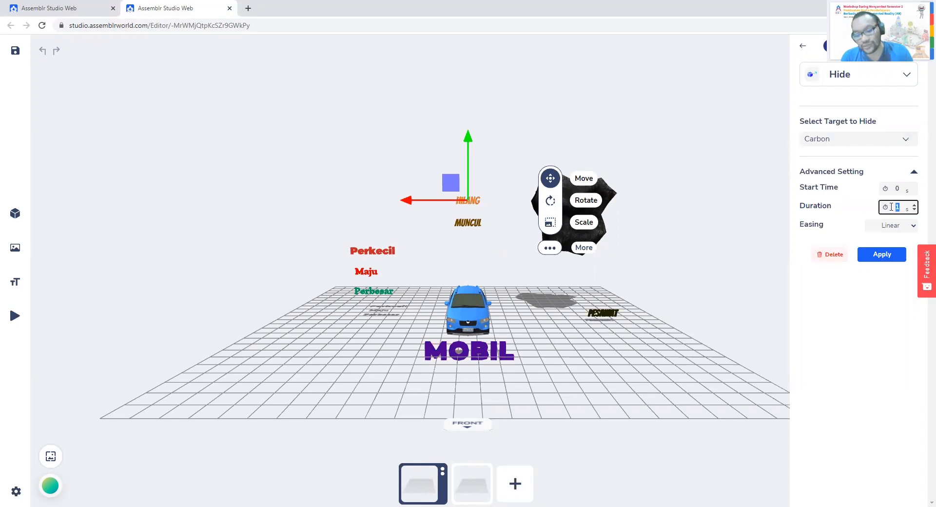
click(890, 254)
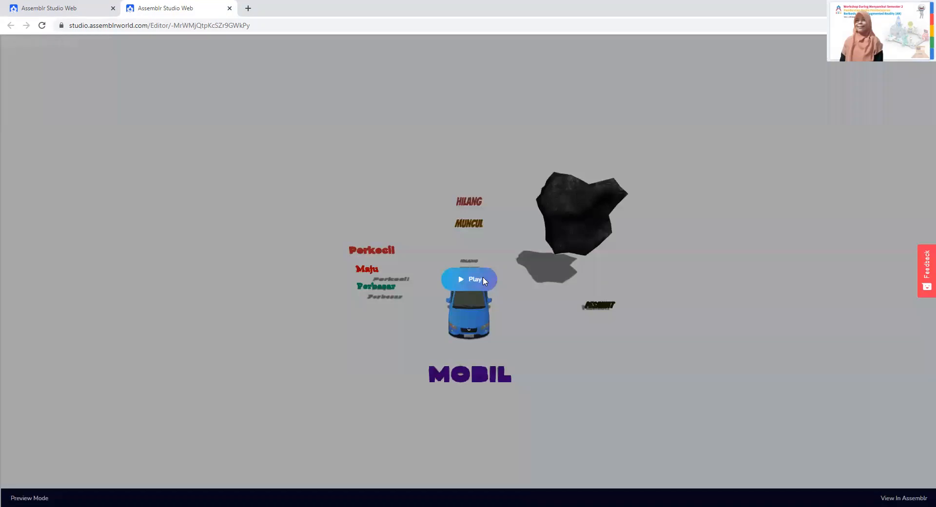
Play the preview, alternate the Hilang and Muncul texts to test the rock's hiding and showing, and return to the editor
click(484, 280)
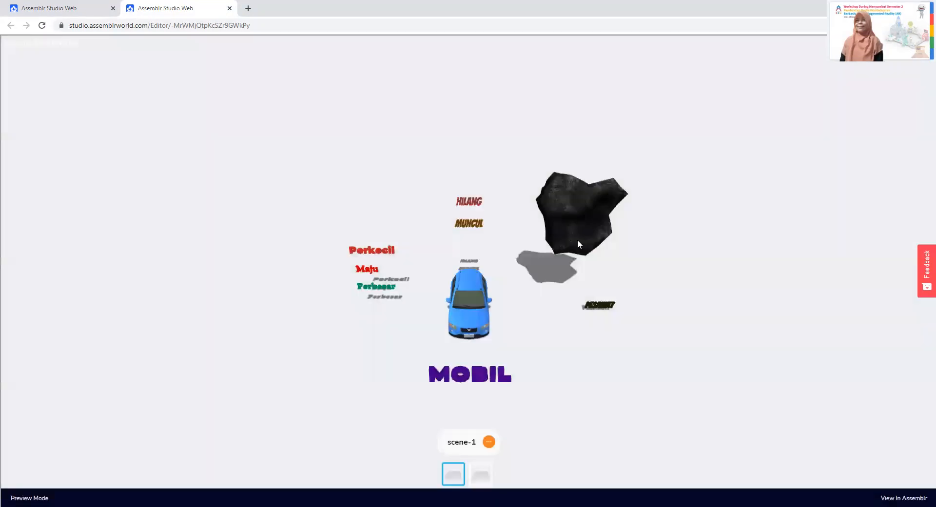
click(471, 202)
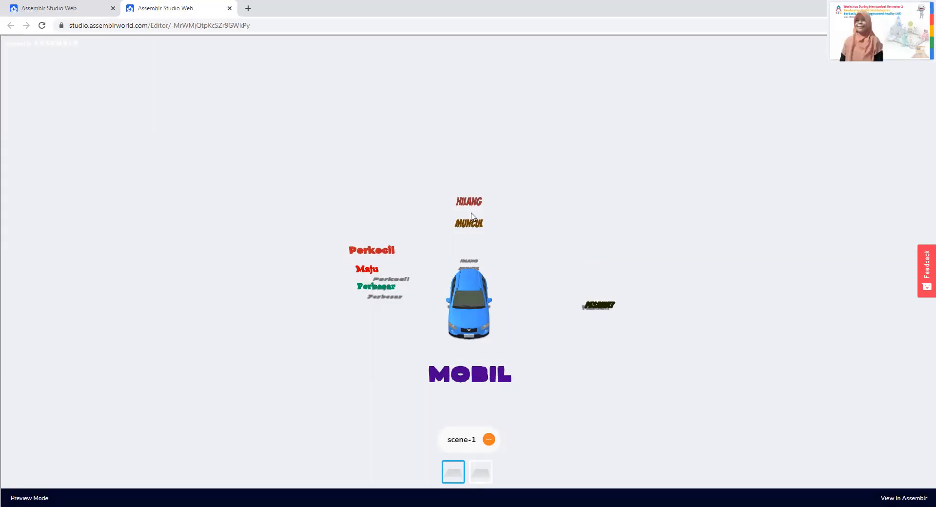
click(470, 219)
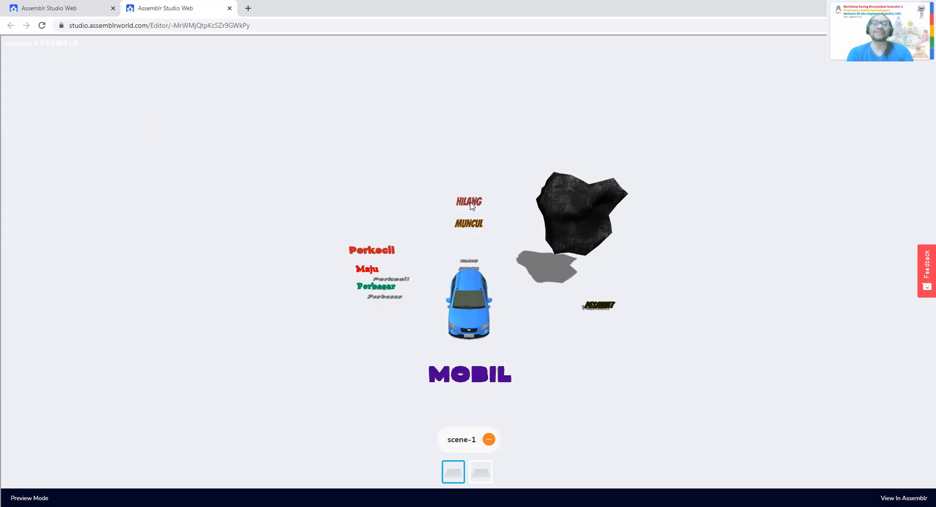
click(471, 203)
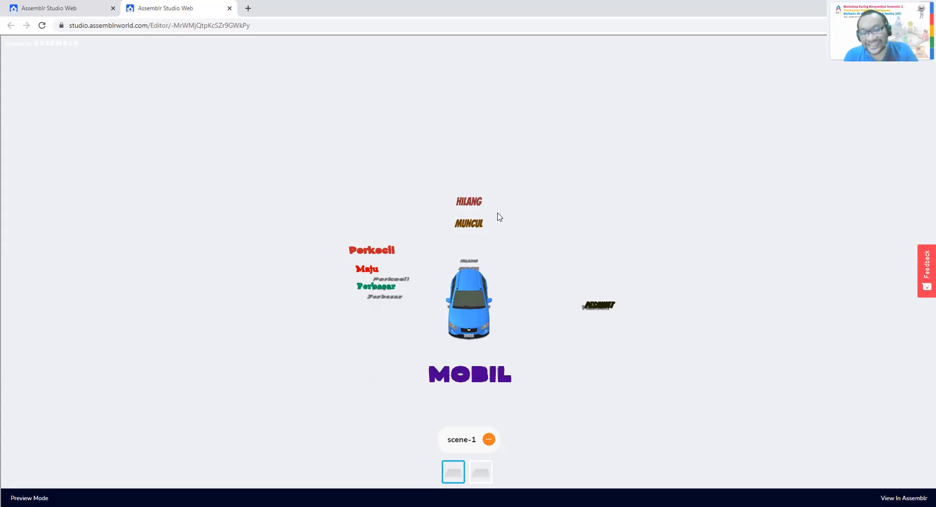
drag(332, 243, 463, 216)
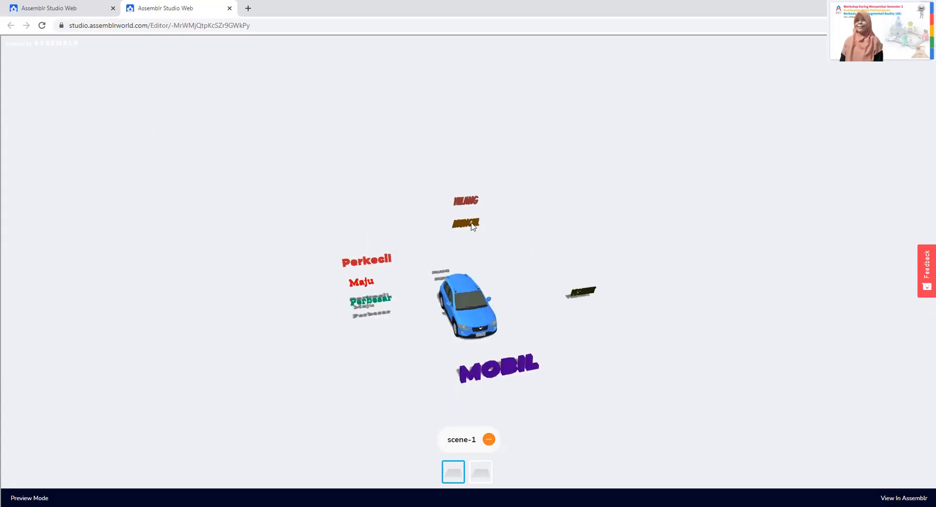
click(470, 222)
drag(509, 295, 479, 288)
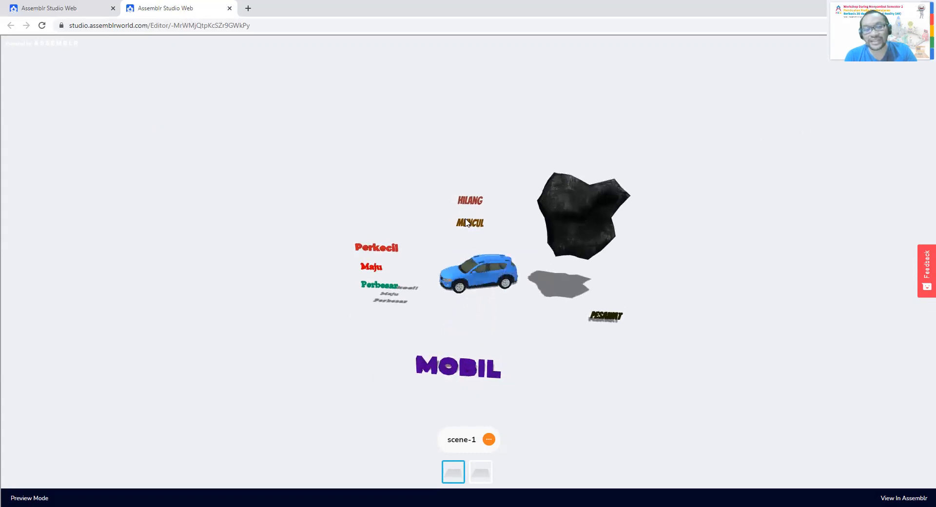
click(470, 201)
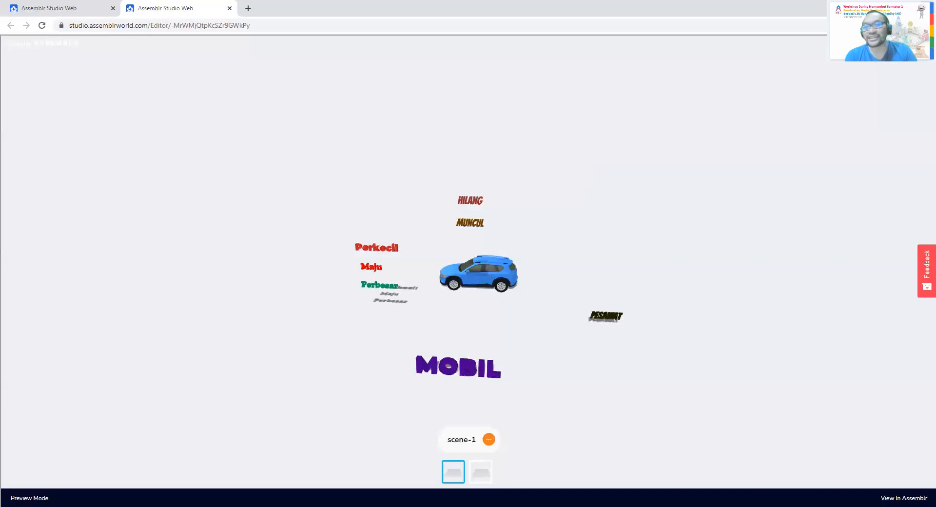
click(924, 64)
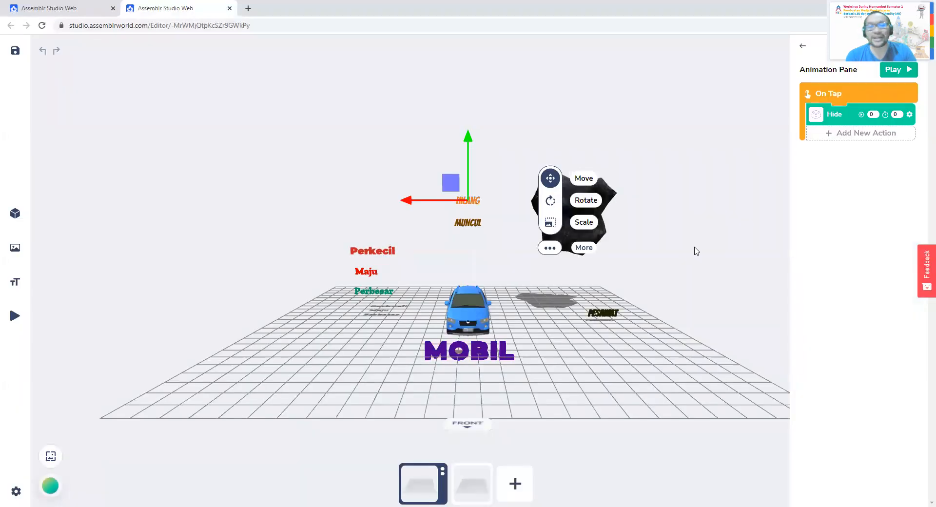
Set the duration of the Muncul text's On Tap Show action on Carbon to 0 seconds and apply it
click(696, 251)
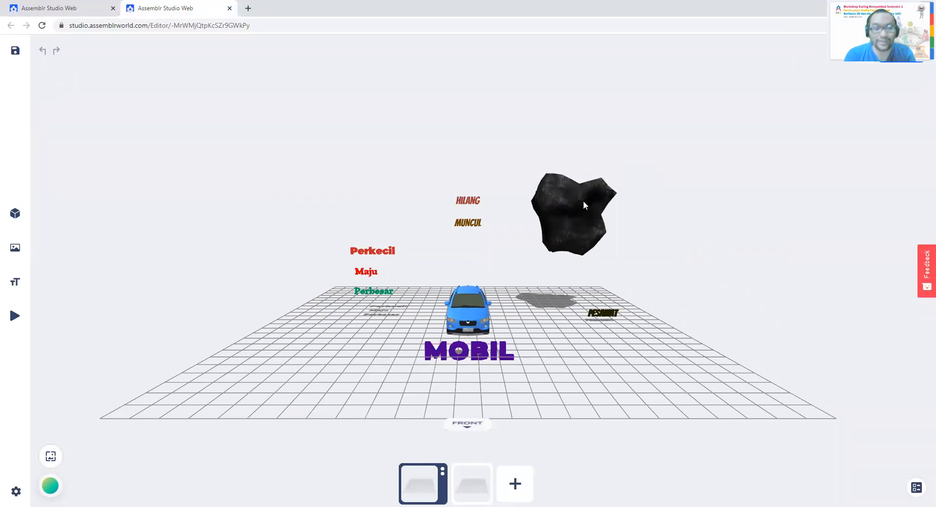
click(468, 223)
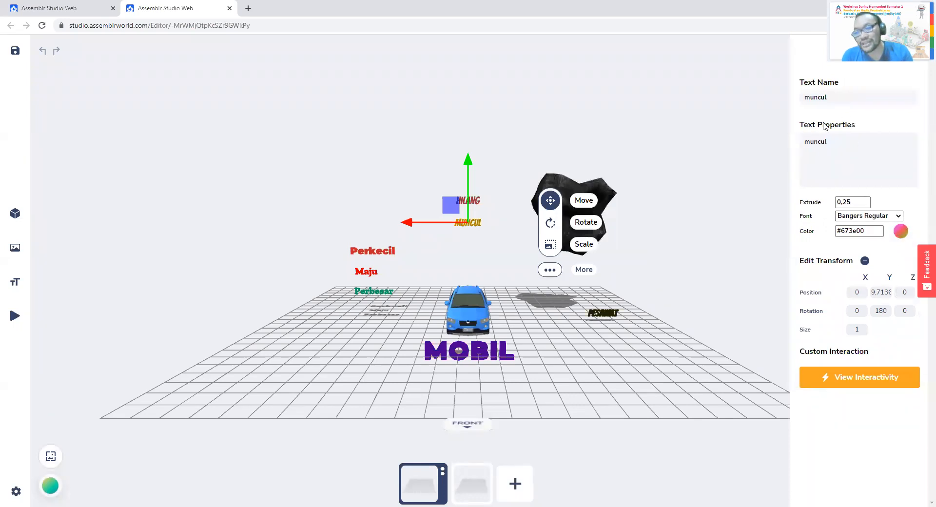
click(843, 377)
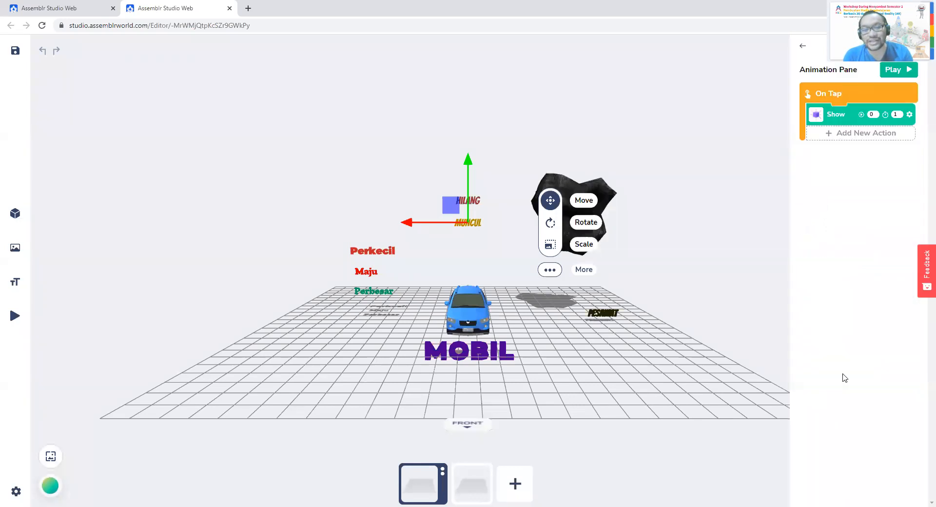
click(908, 115)
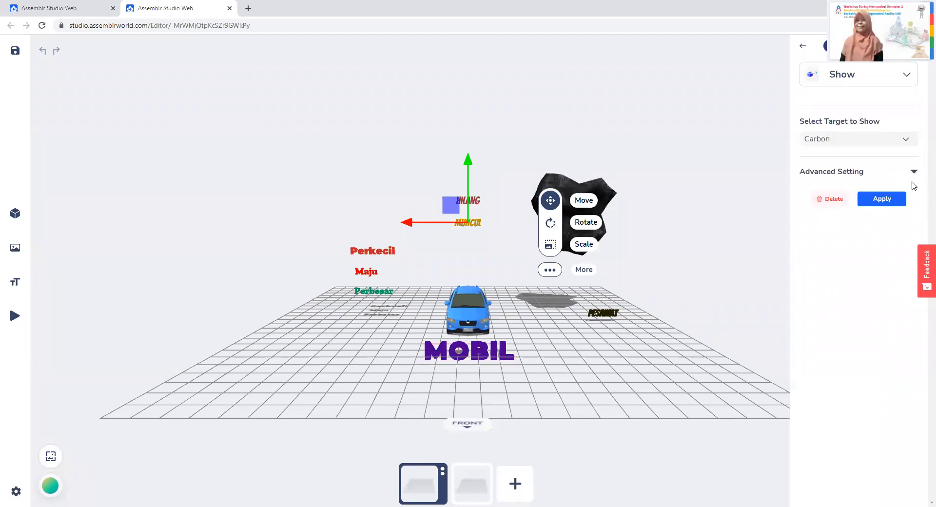
click(914, 172)
click(889, 207)
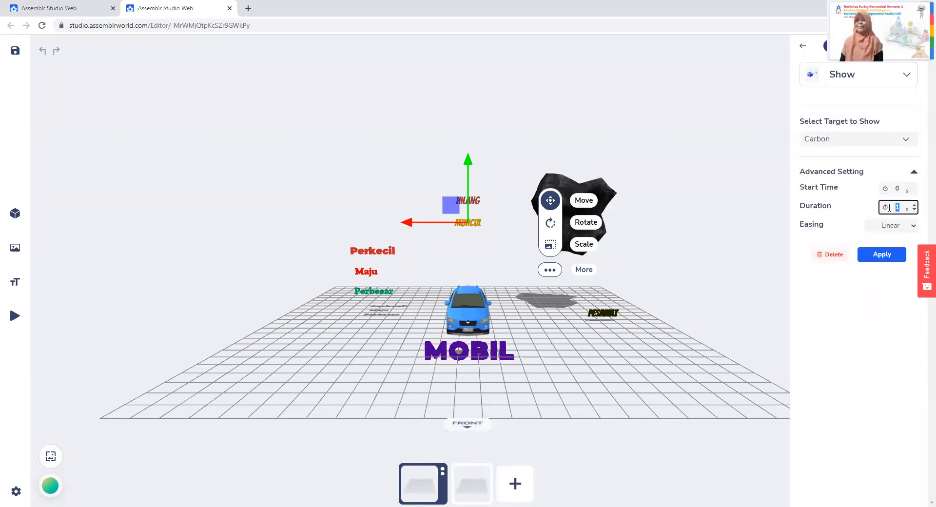
text(0)
click(881, 254)
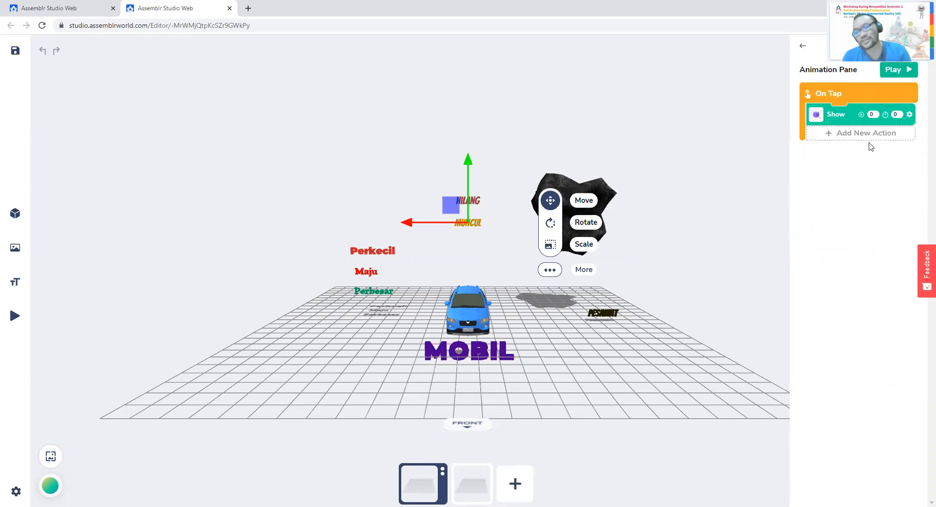
Preview the scene again, retest the Hilang and Muncul texts on the rock, exit the preview and deselect the text
click(899, 73)
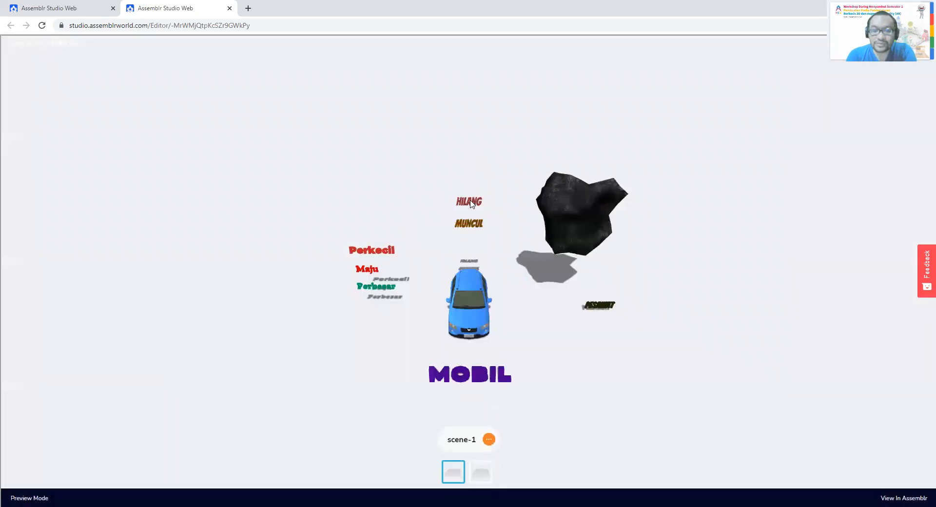
click(472, 202)
click(470, 225)
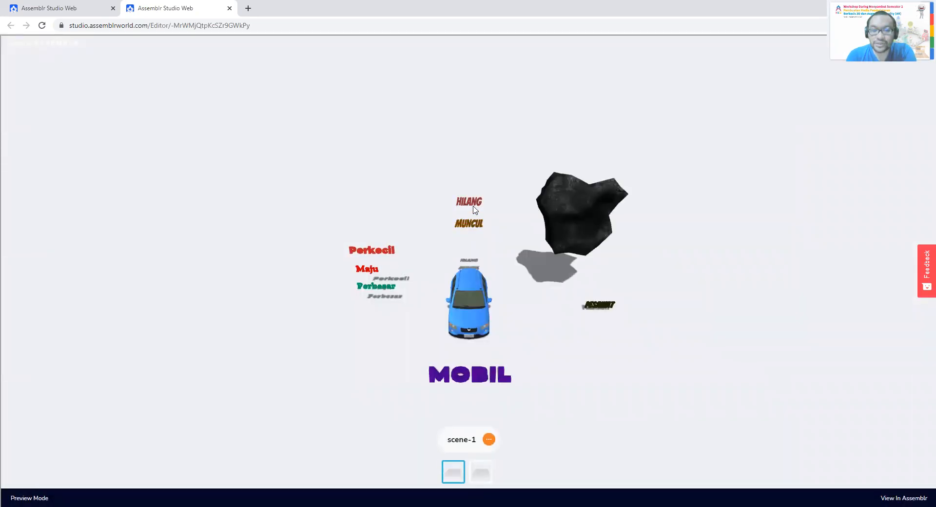
click(471, 203)
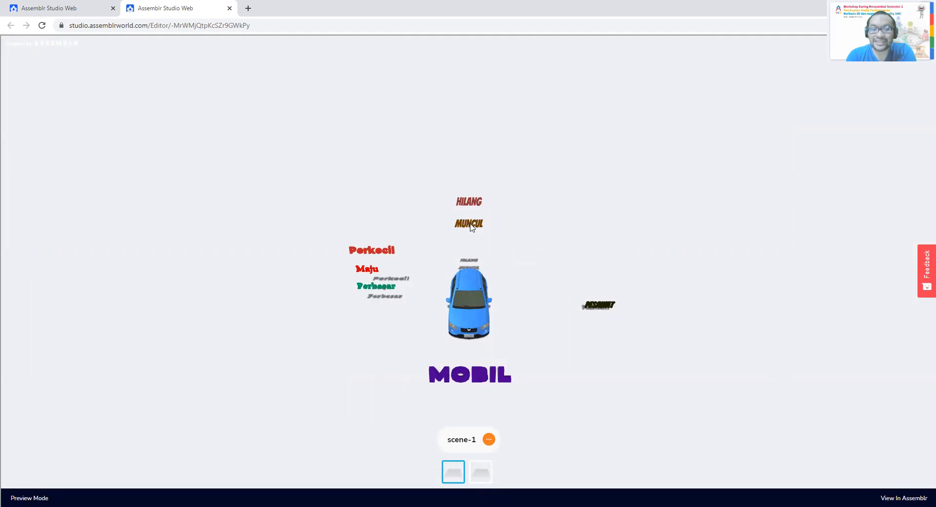
click(470, 224)
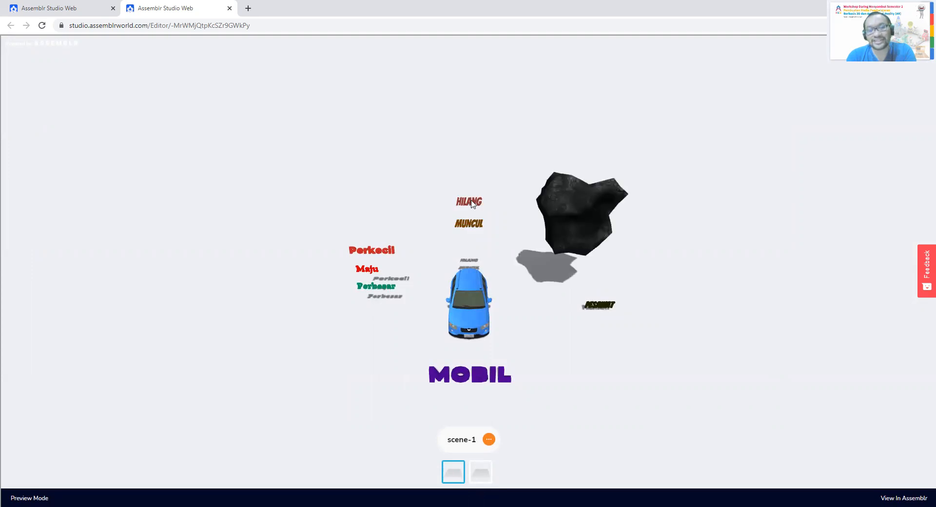
click(471, 204)
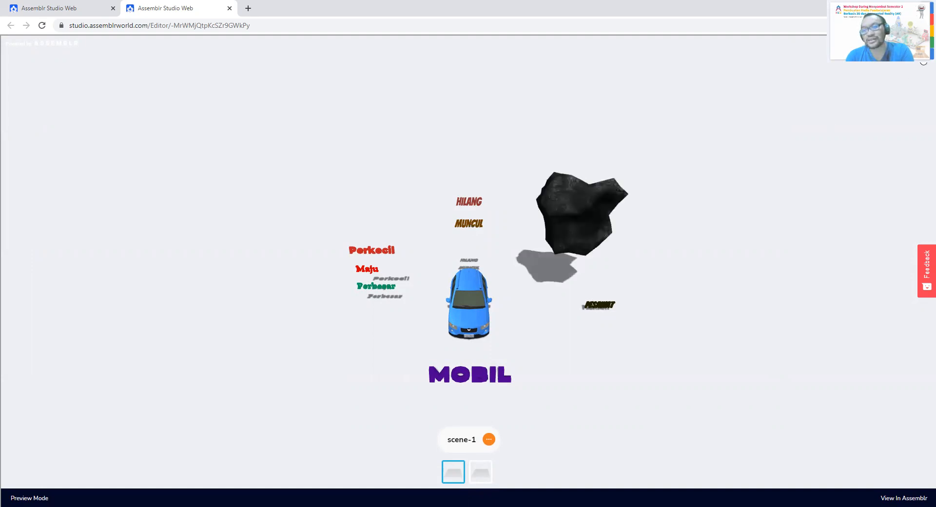
key(Escape)
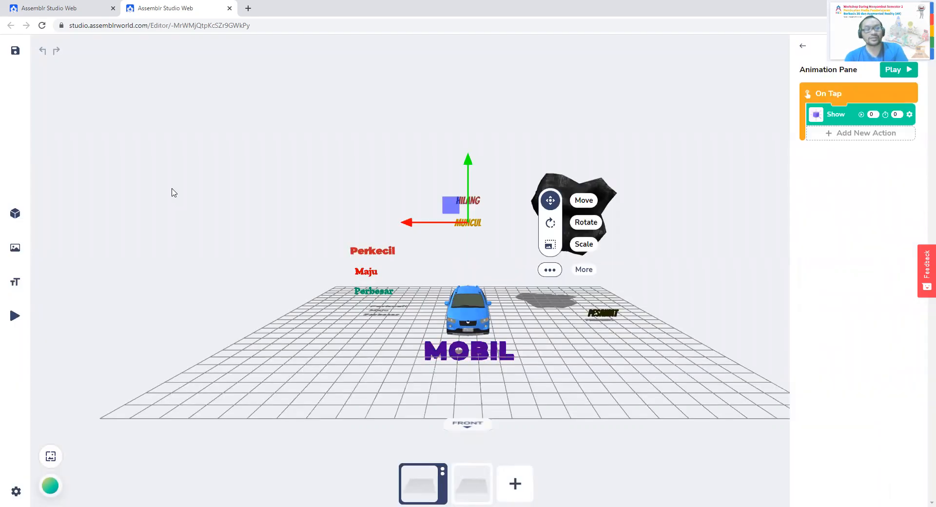
click(172, 193)
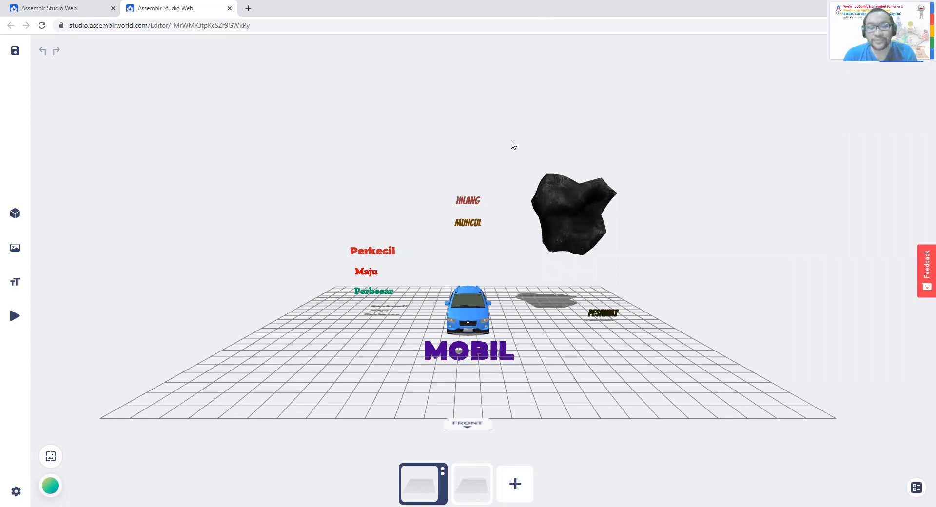
Add a third scene after scene-2 and insert the Next sign from the Sign & Symbol 3D objects
drag(621, 228, 723, 134)
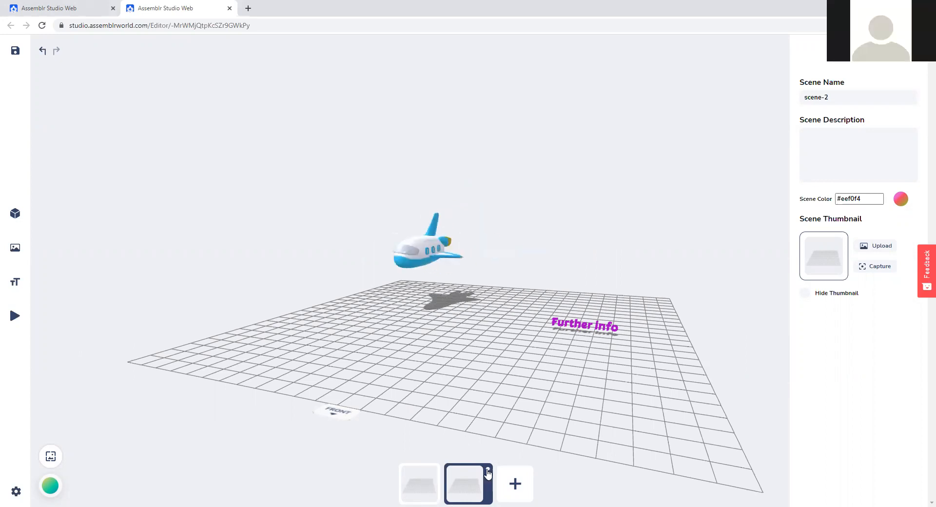
click(513, 483)
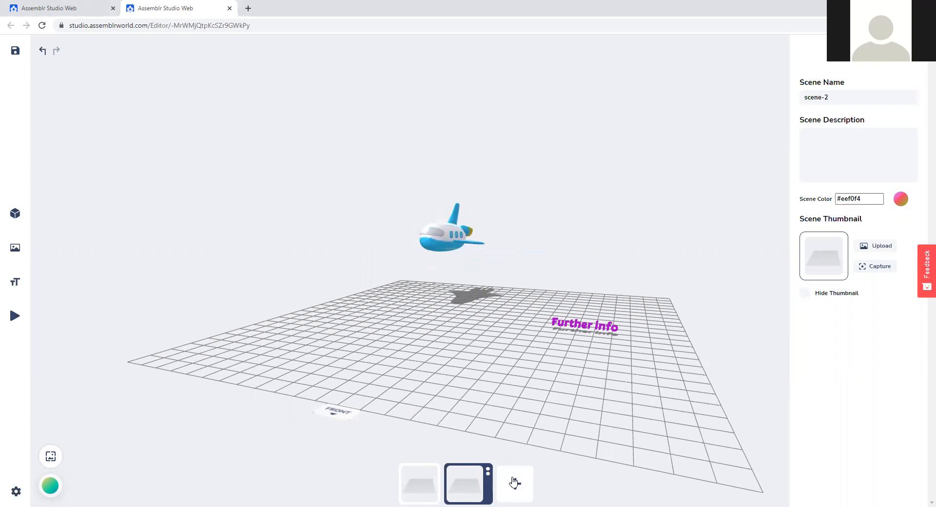
click(488, 490)
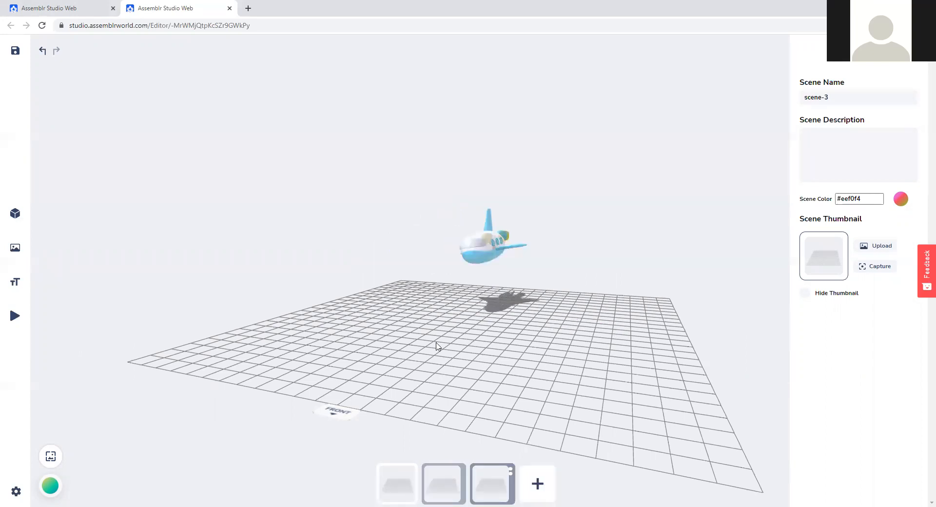
click(13, 219)
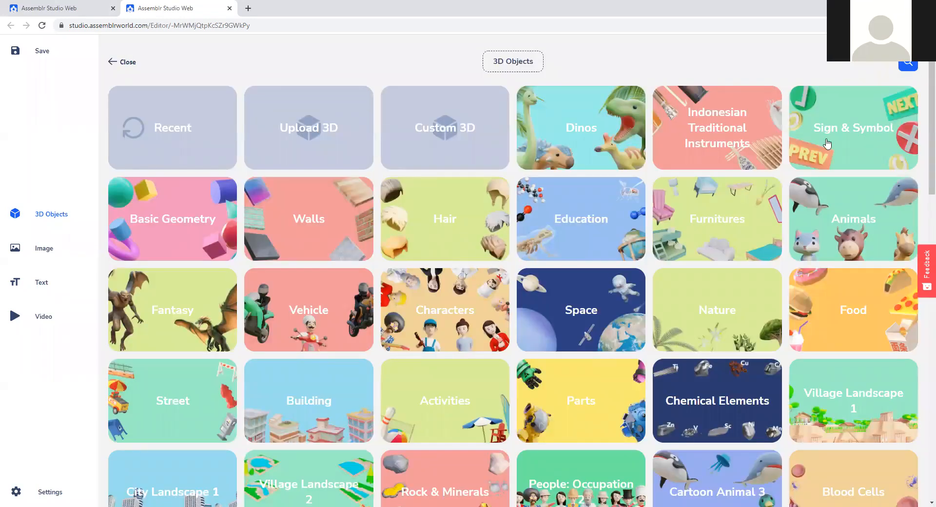
click(844, 135)
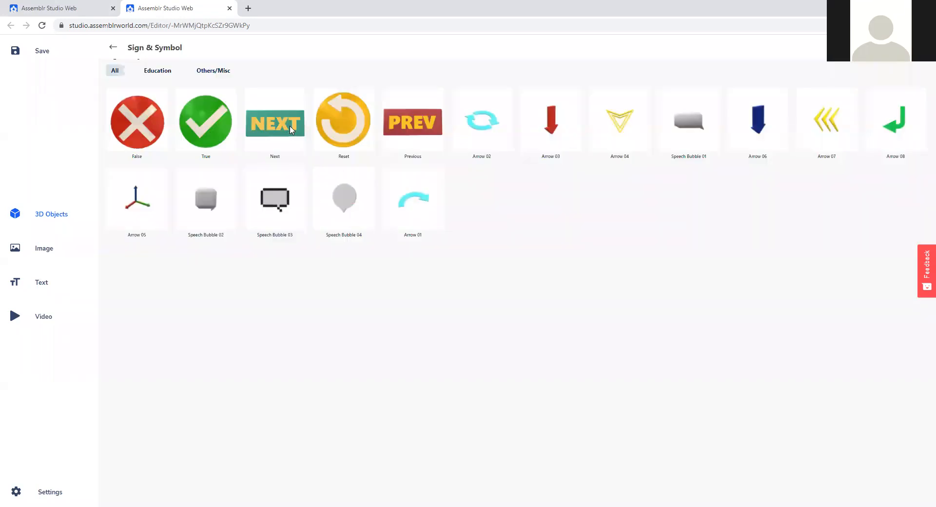
click(275, 122)
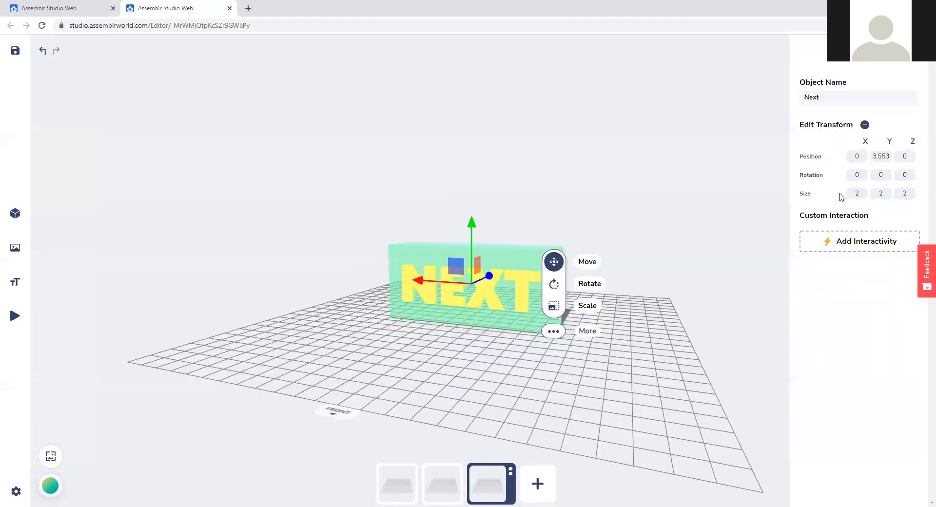
Set the Next sign's size to 1 on the X, Y and Z axes
click(856, 193)
text(1)
click(881, 193)
text(1)
key(Tab)
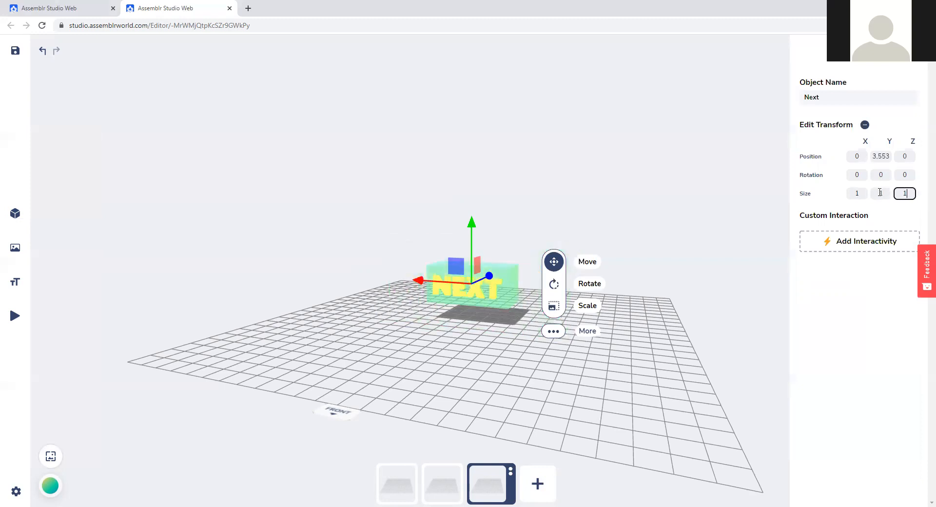
text(1)
Move the Next sign beside the grid's edge, to about X -14.6 and Y 1.7, and deselect it
drag(539, 280, 563, 279)
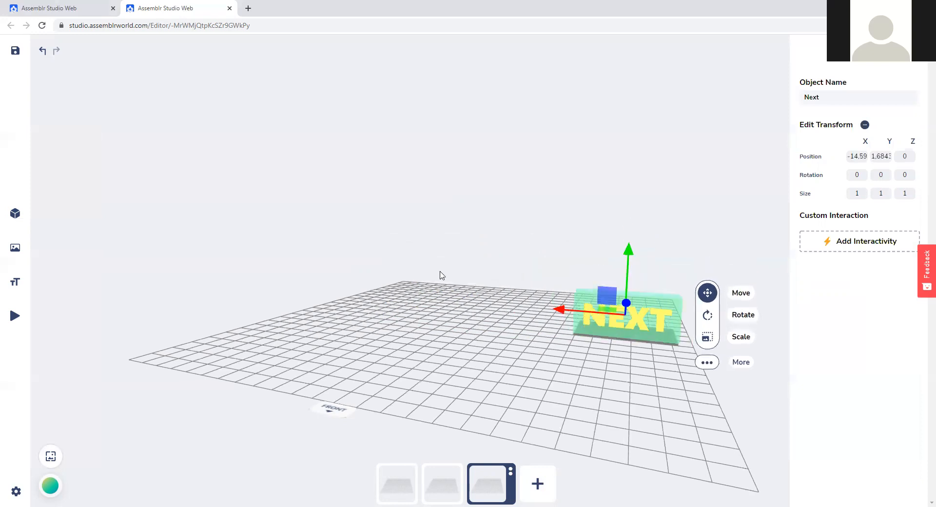
click(495, 302)
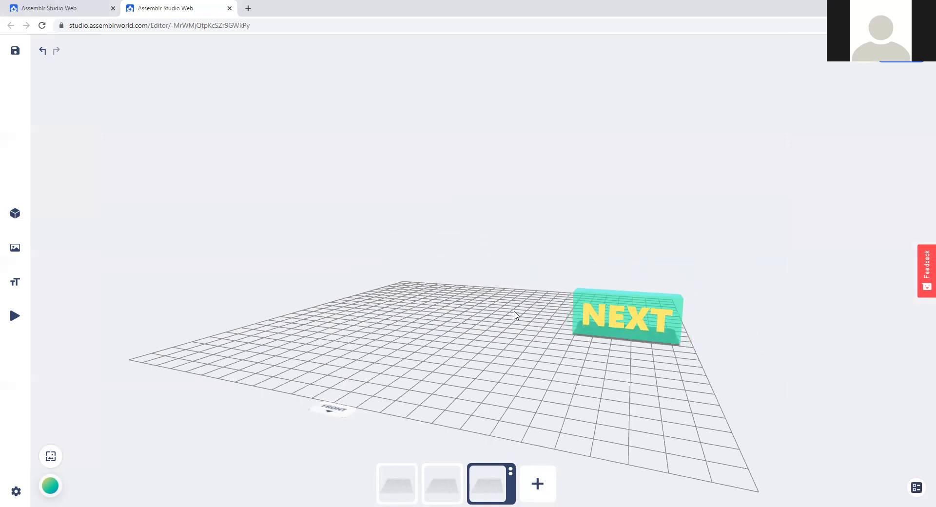
drag(536, 356, 583, 387)
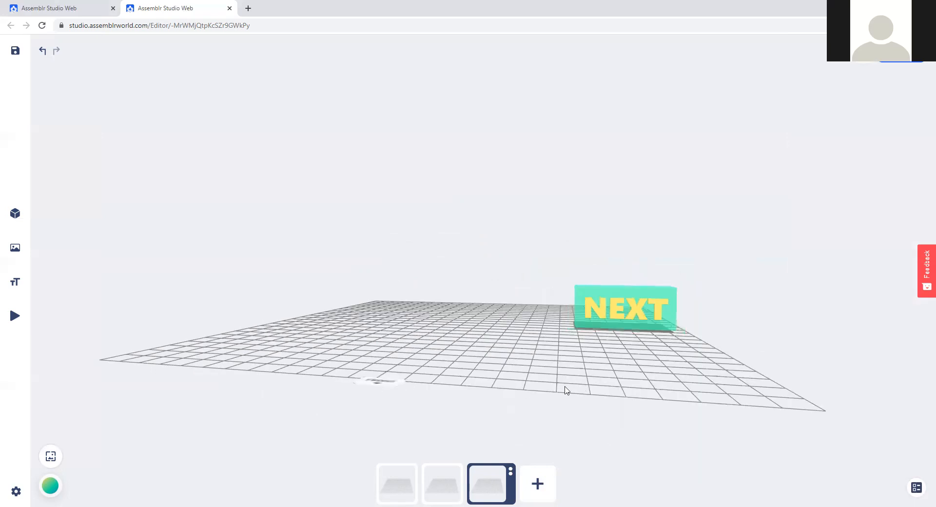
View the third scene's Duplicate and Remove options, and close them without choosing either
click(510, 471)
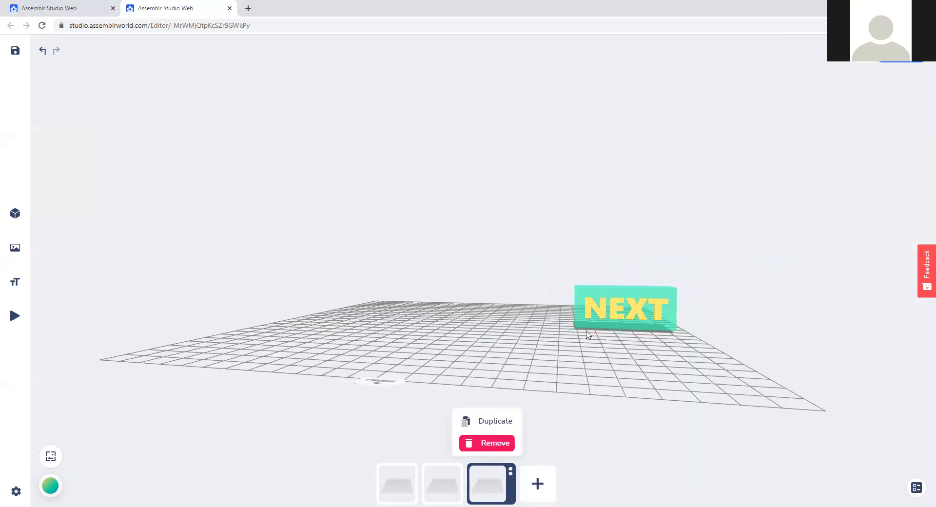
click(504, 320)
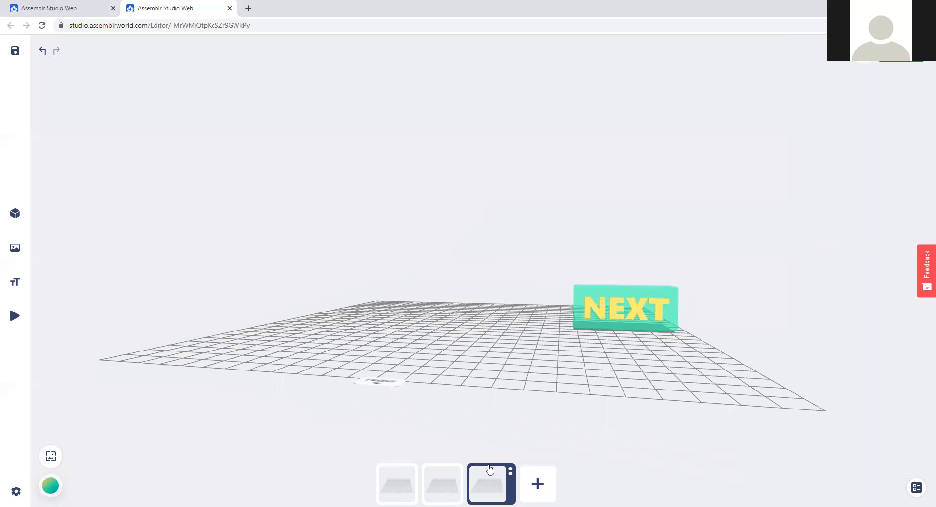
click(510, 472)
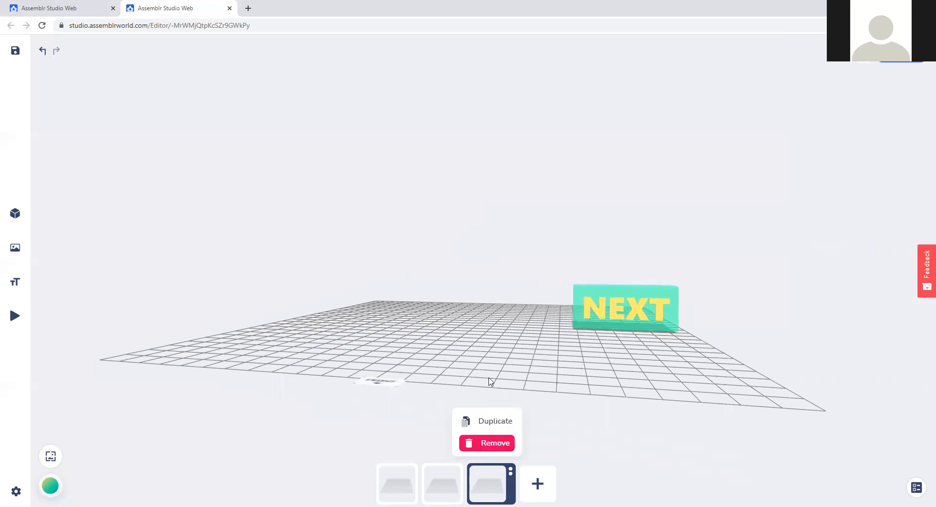
click(489, 381)
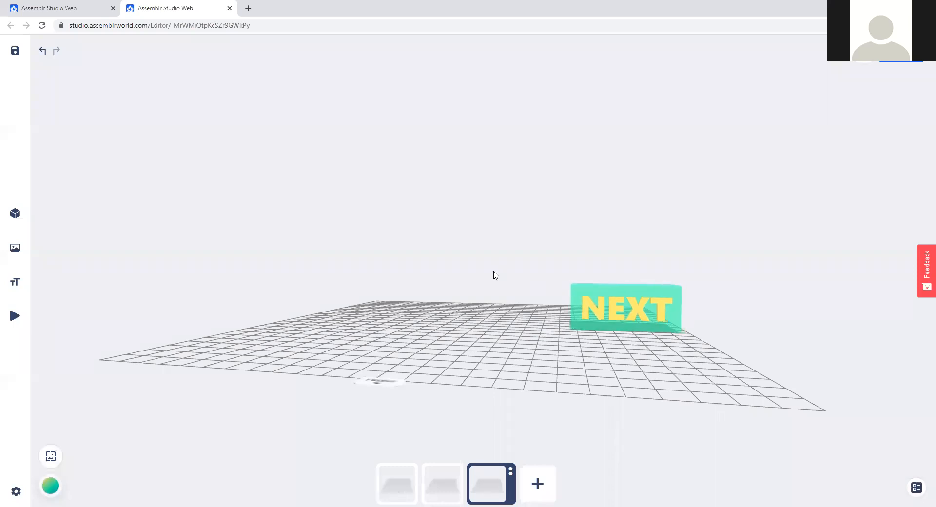
Examine the interactivity options available for the third scene's Next sign, including Basic Animation, Visibility and Jump Up
click(596, 295)
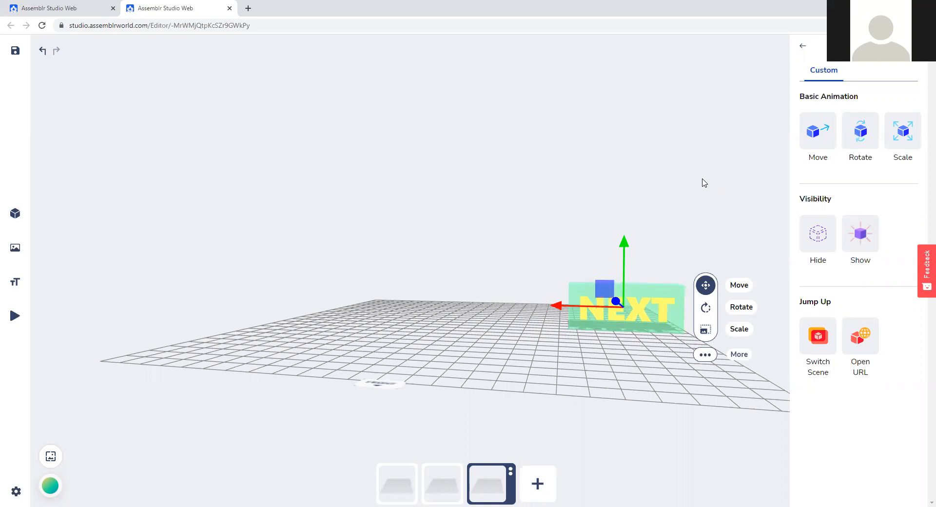
click(702, 183)
click(651, 303)
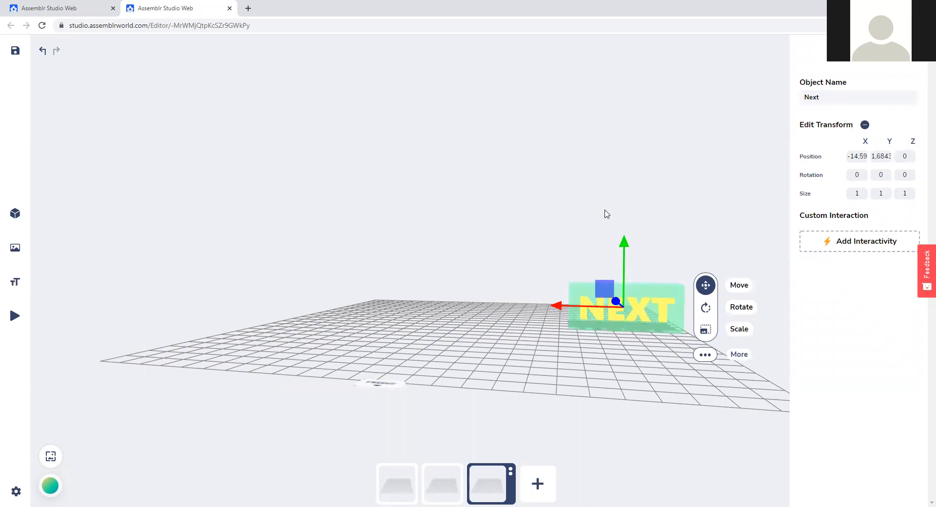
click(833, 252)
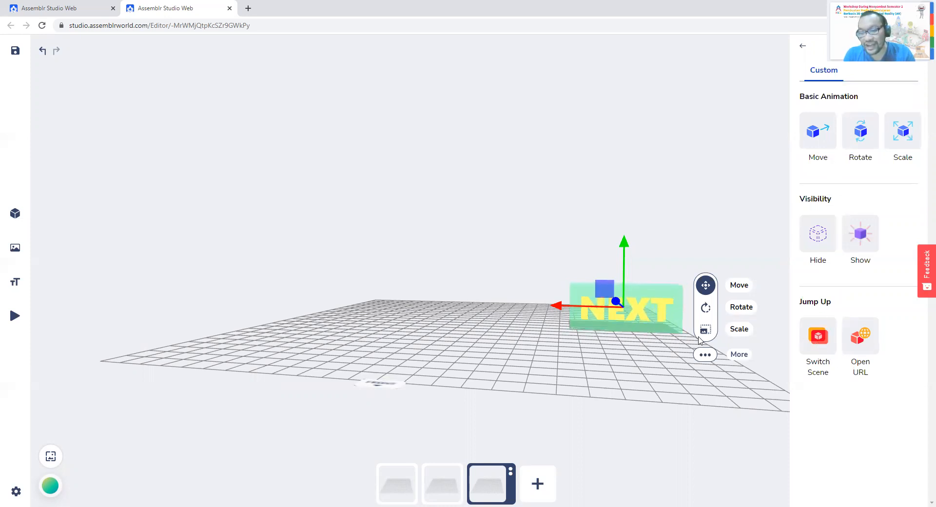
Duplicate scene-3 and check the Next sign in both the original scene and the copy
click(511, 472)
click(504, 420)
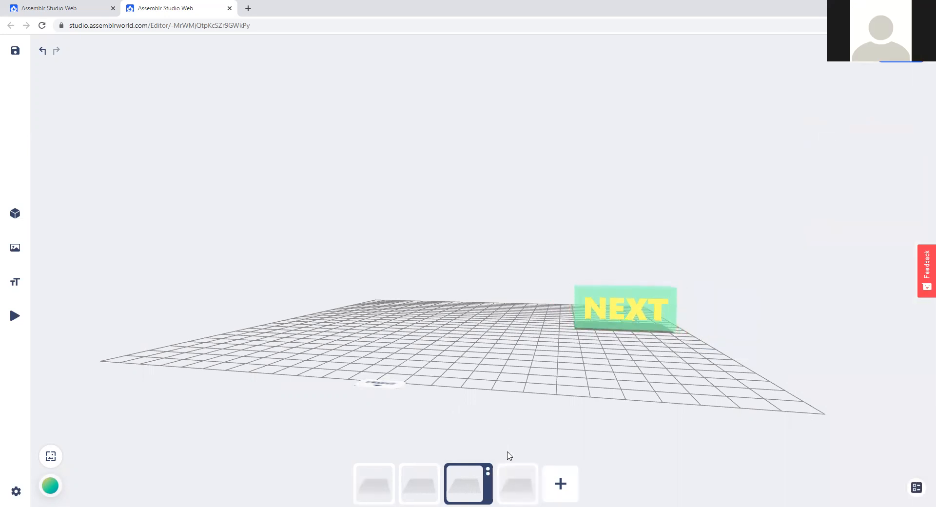
click(515, 482)
click(464, 475)
click(640, 300)
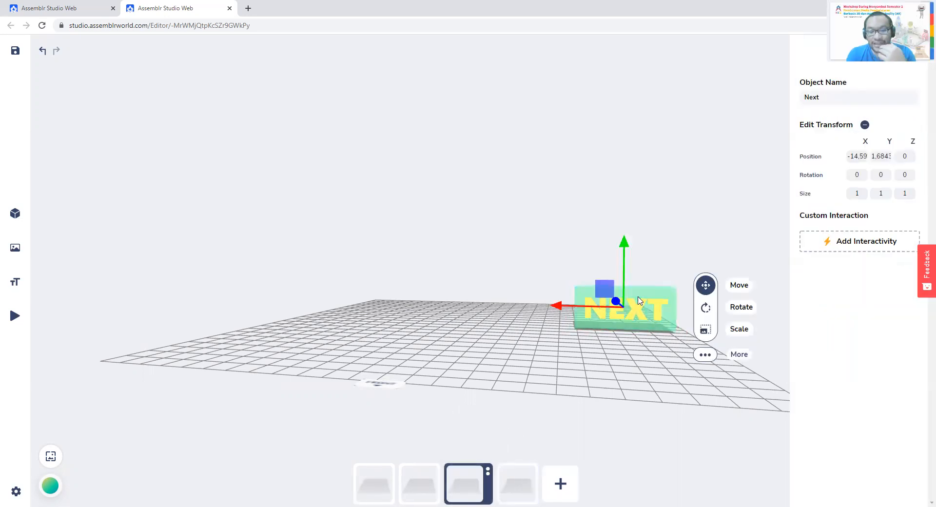
click(531, 482)
click(647, 307)
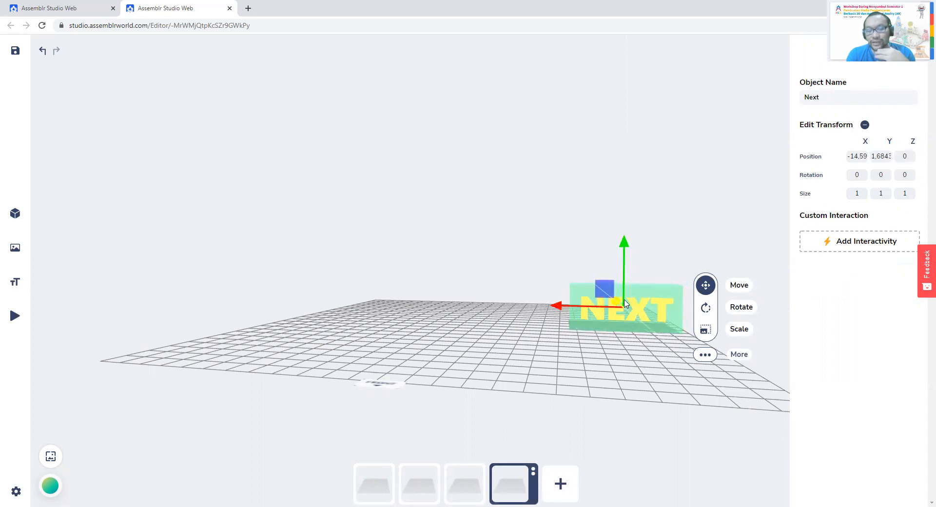
click(477, 485)
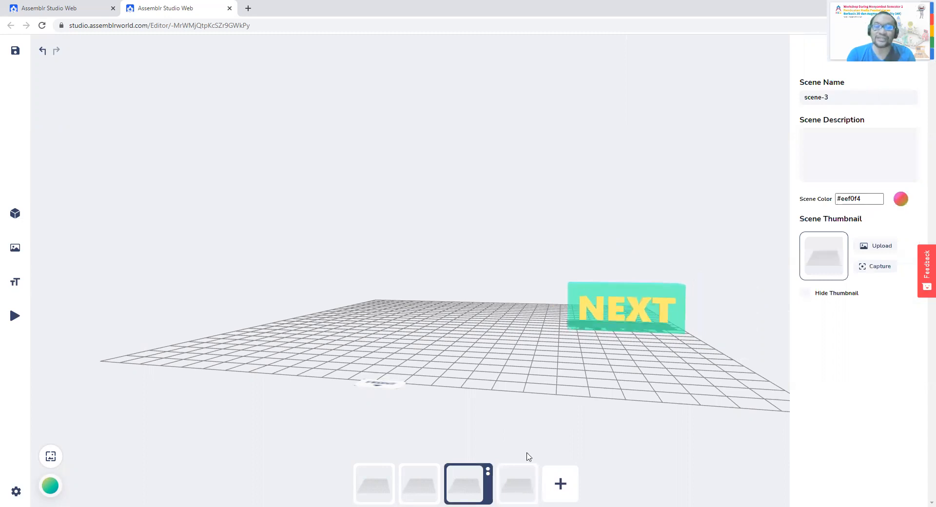
click(520, 490)
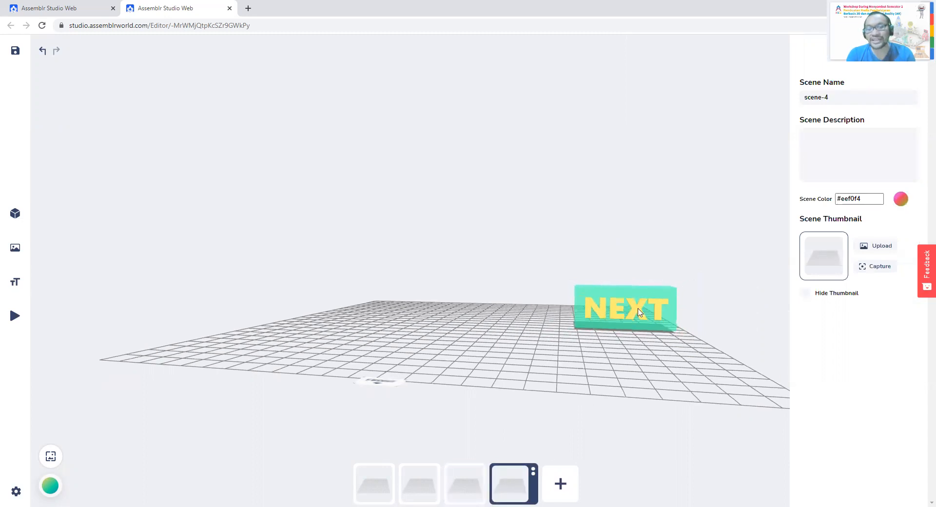
click(639, 313)
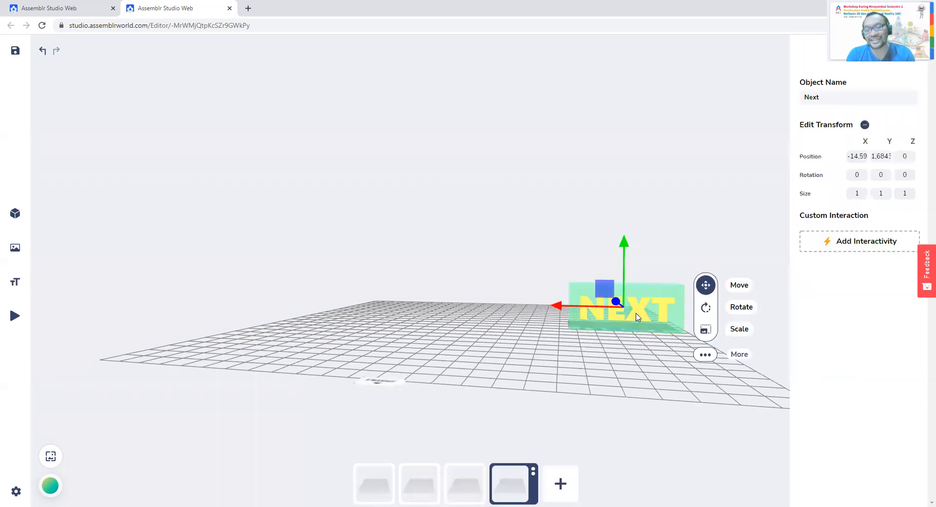
Duplicate scene-4 and check the resulting scenes, selecting the Next sign in scene-4 and scene-3
click(533, 471)
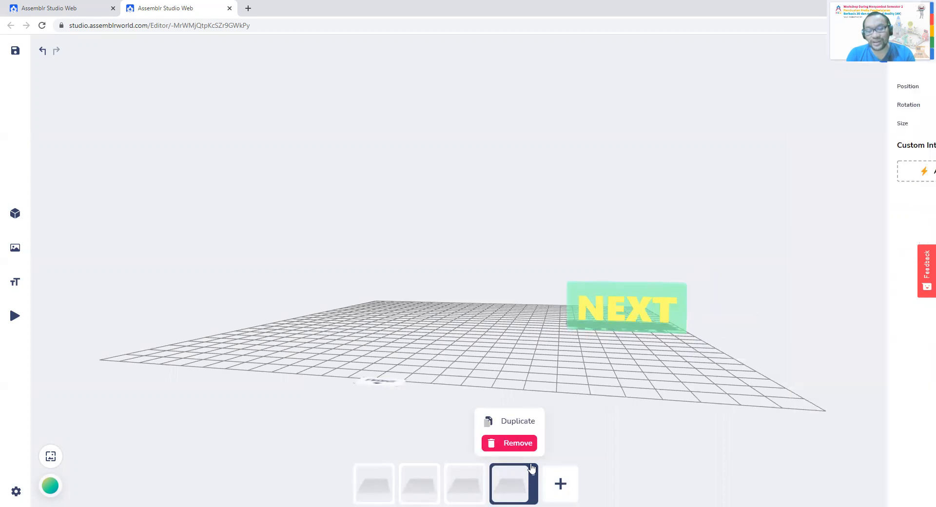
click(520, 421)
click(447, 485)
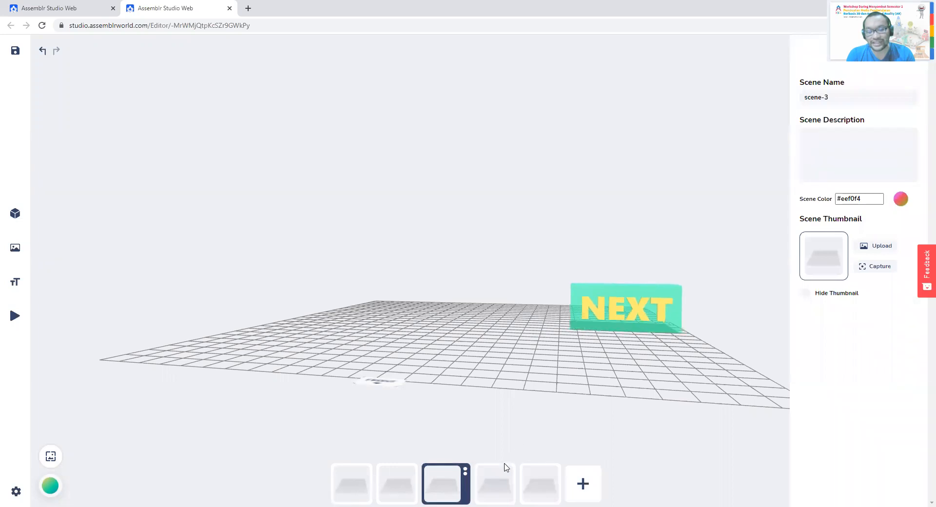
click(494, 483)
click(622, 312)
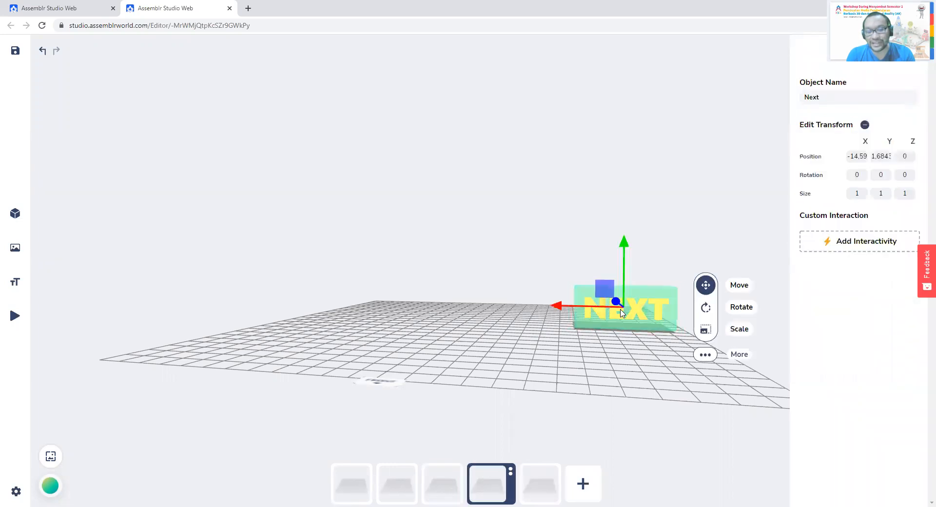
click(448, 487)
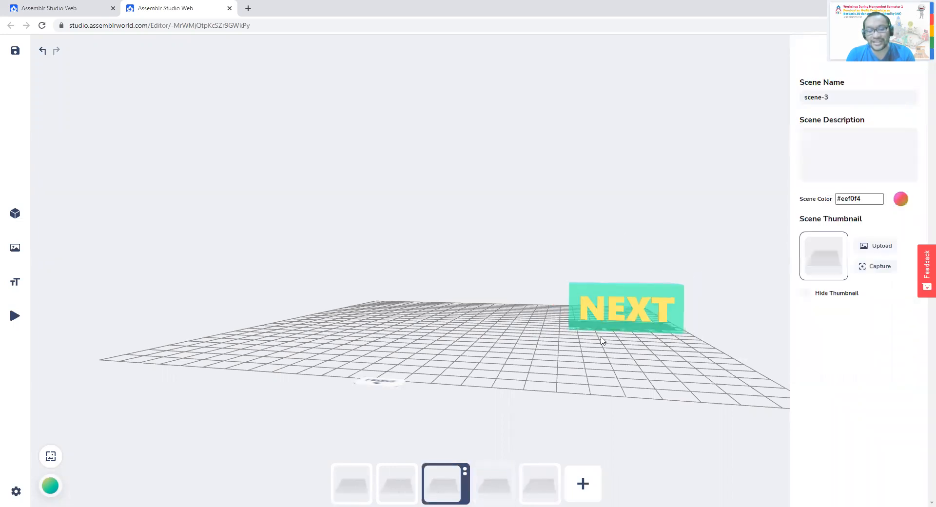
click(626, 313)
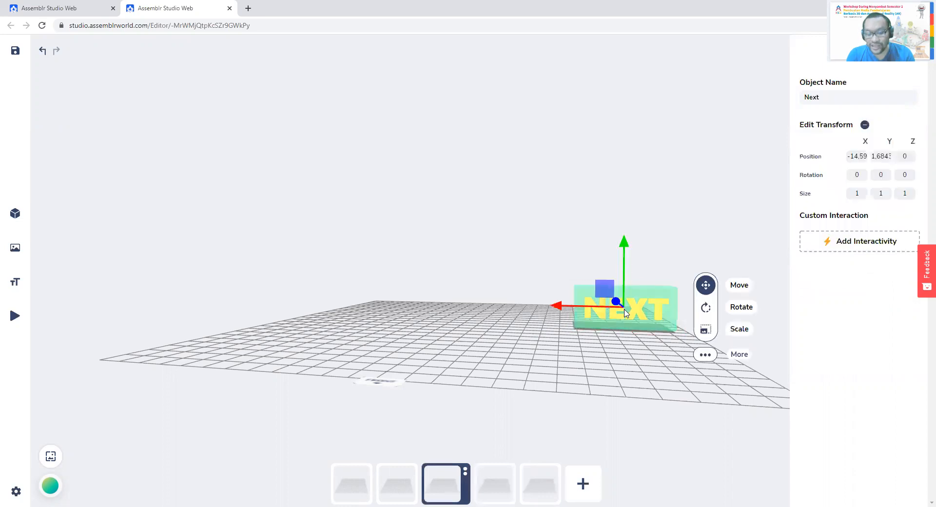
click(534, 483)
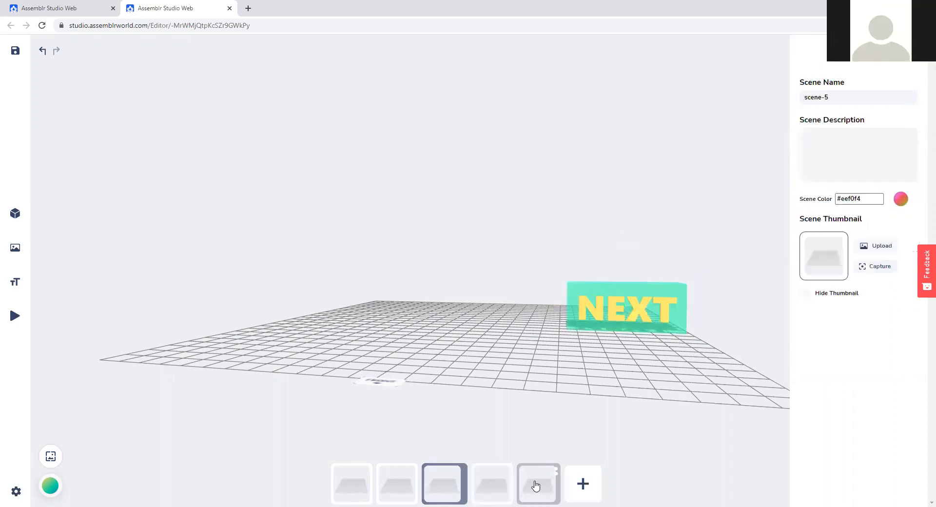
Compare scene-3 and scene-4 by switching between them and inspecting the Next sign's transform in each
click(499, 483)
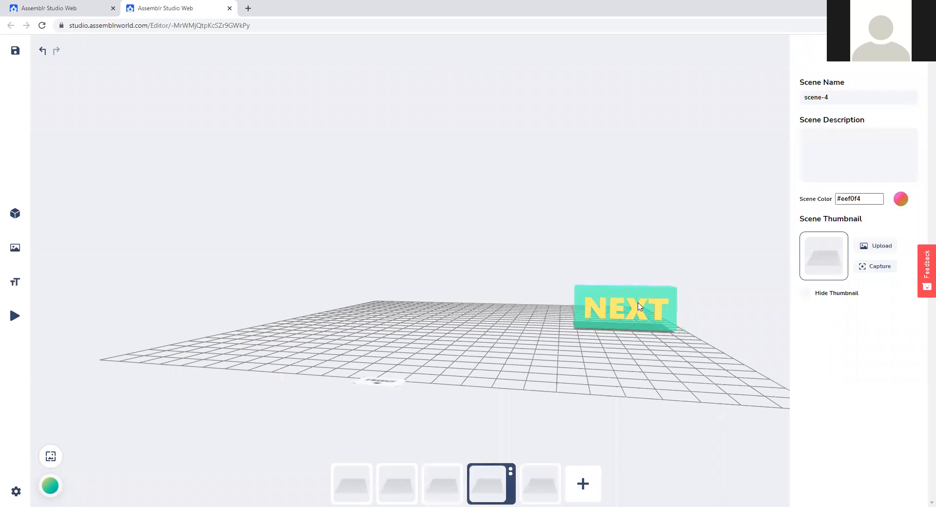
click(639, 307)
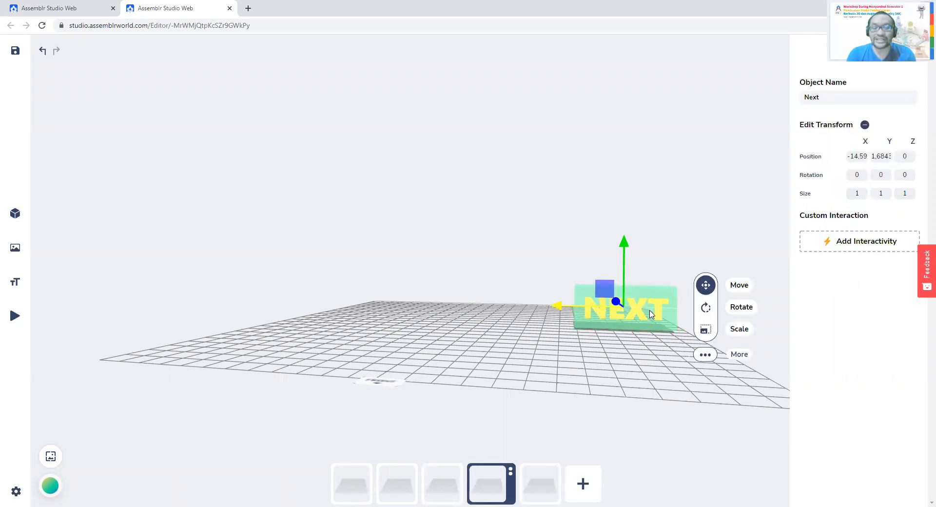
click(442, 480)
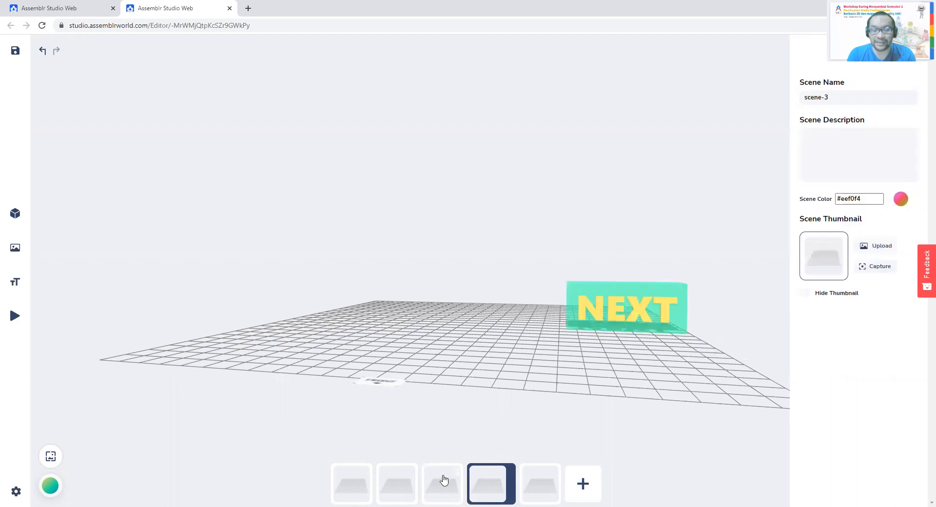
click(612, 317)
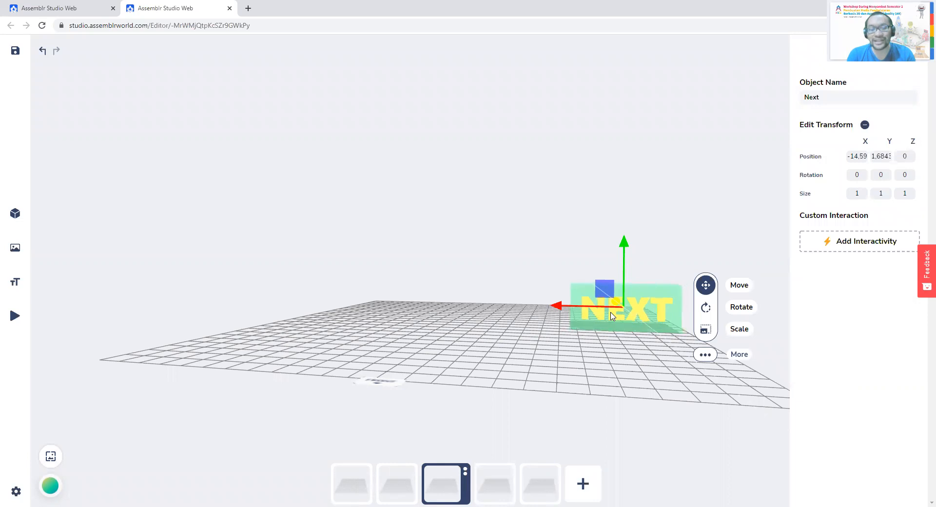
click(493, 481)
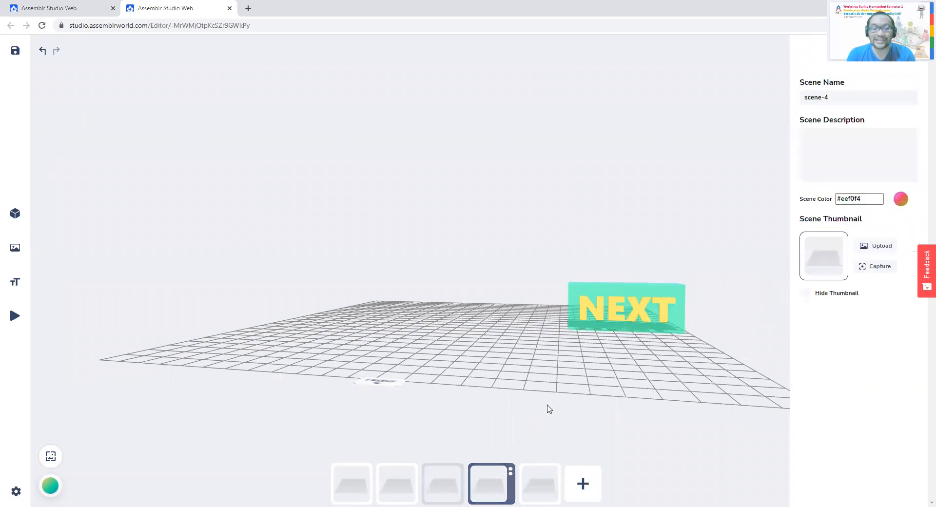
click(605, 325)
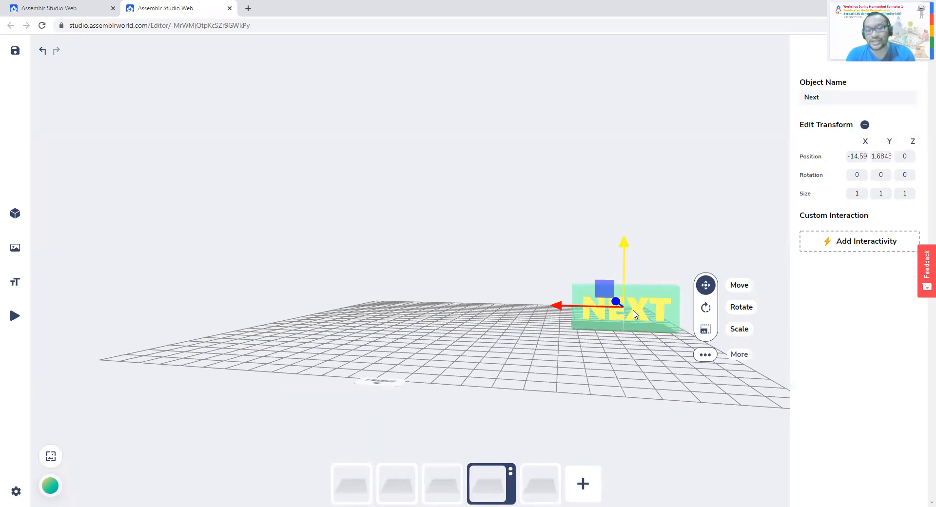
click(453, 480)
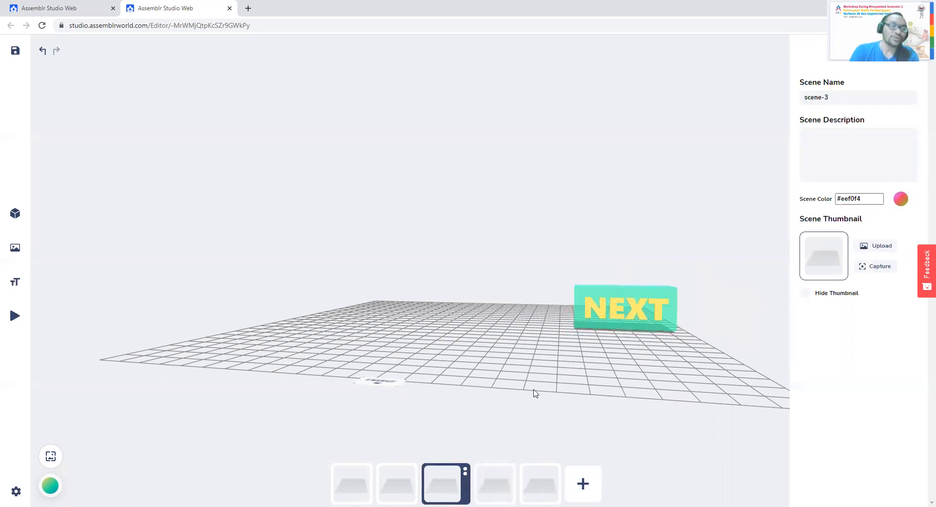
click(497, 491)
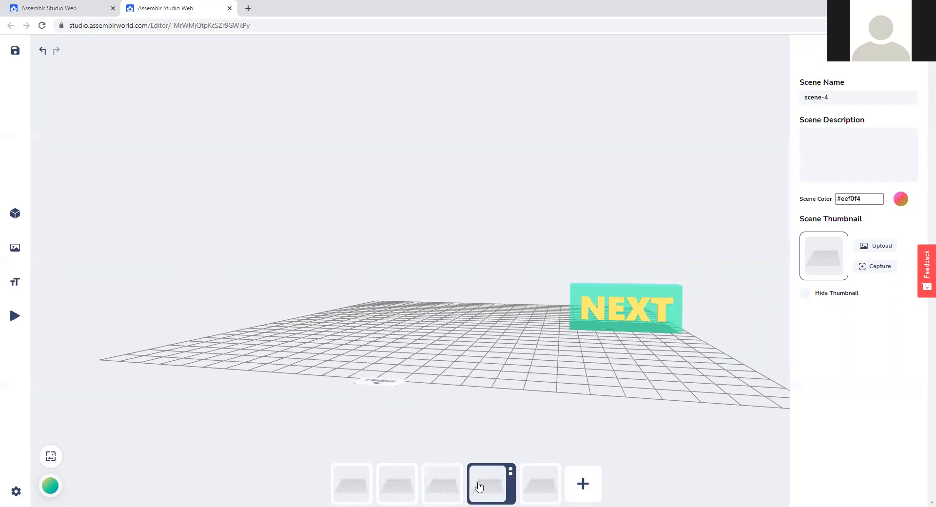
click(456, 482)
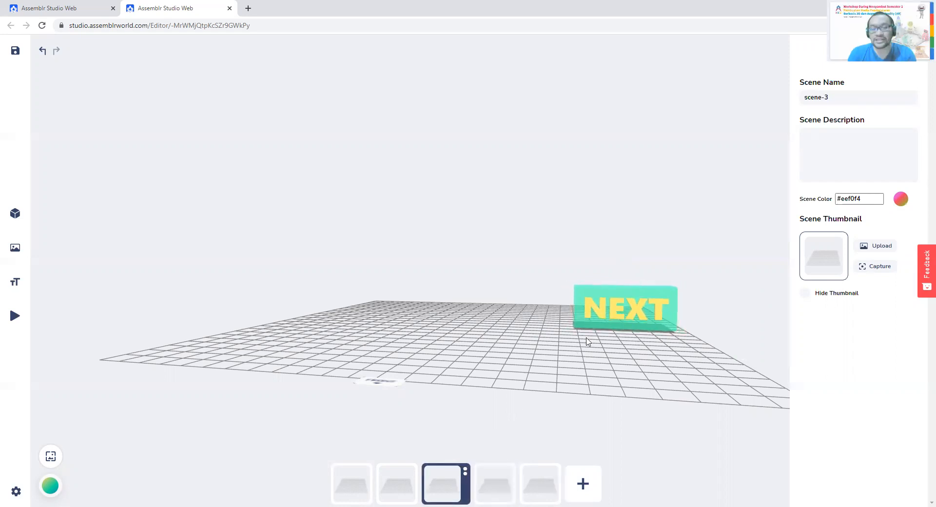
click(492, 485)
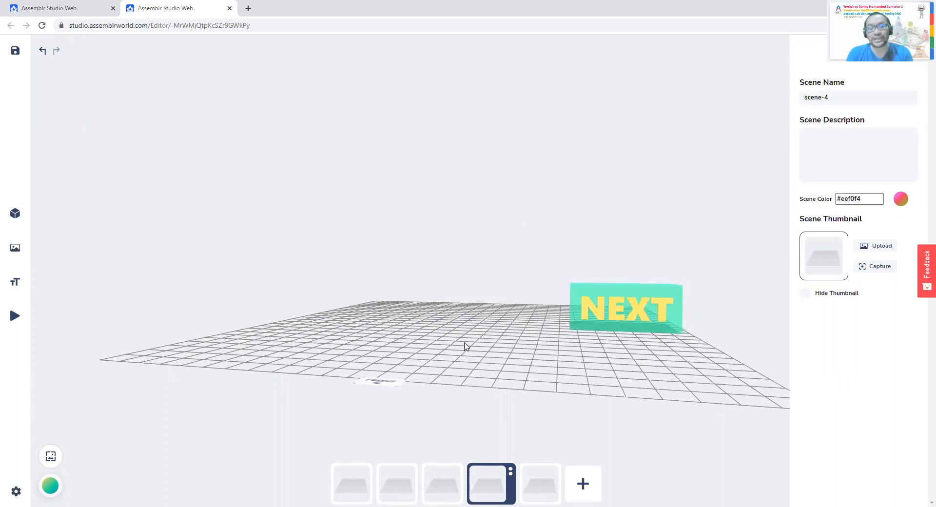
View the Target Scene choices of the Switch Scene interaction for scene-4's Next sign, and leave it without applying
drag(437, 286, 439, 288)
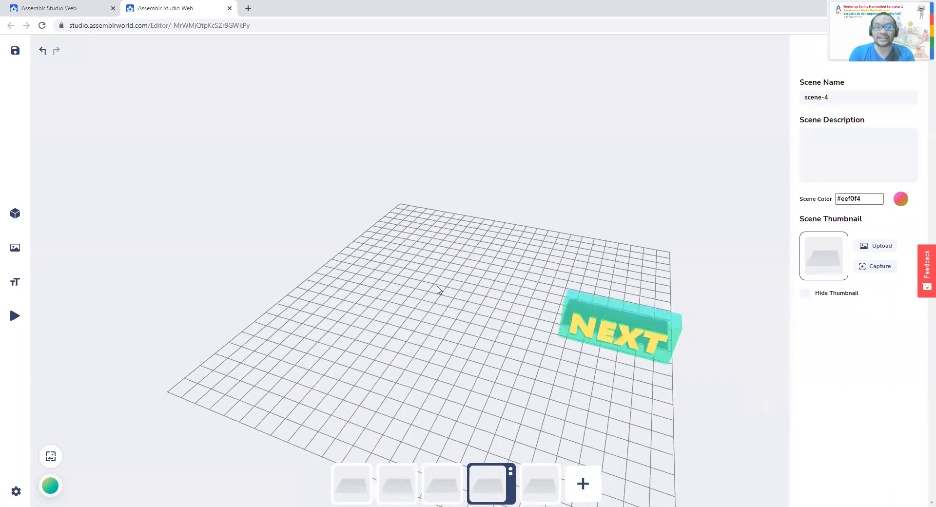
drag(379, 308, 429, 288)
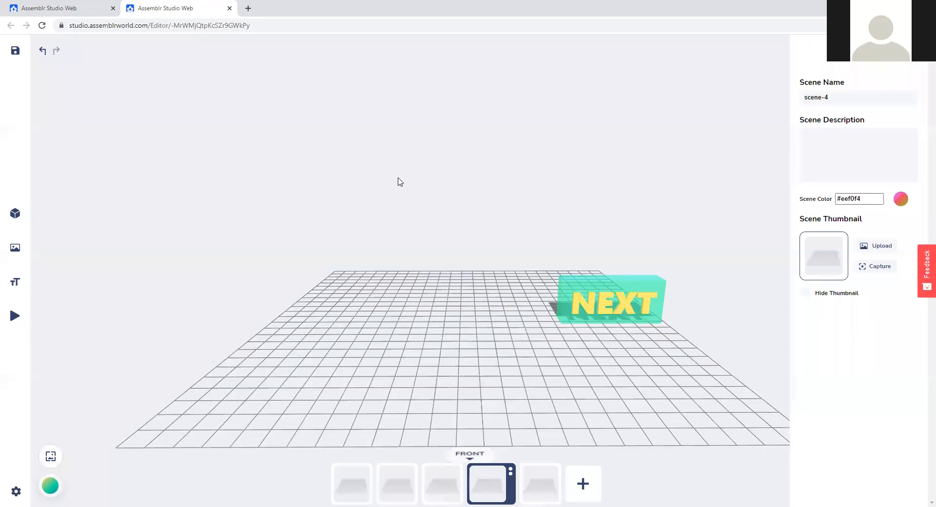
drag(400, 181, 424, 261)
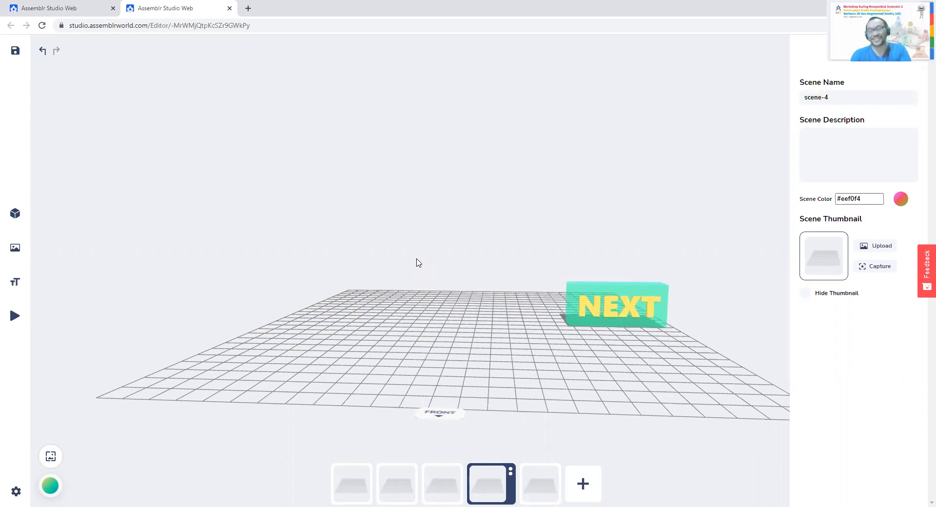
click(616, 300)
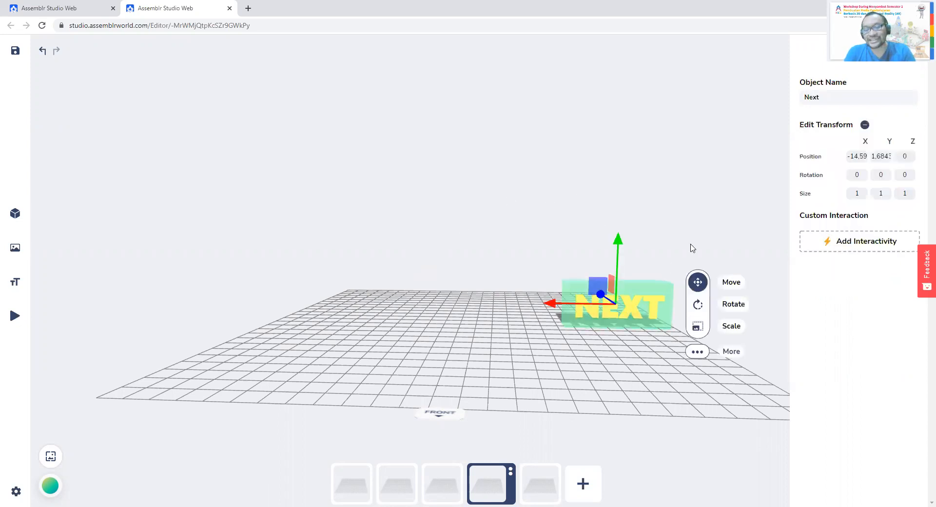
click(821, 250)
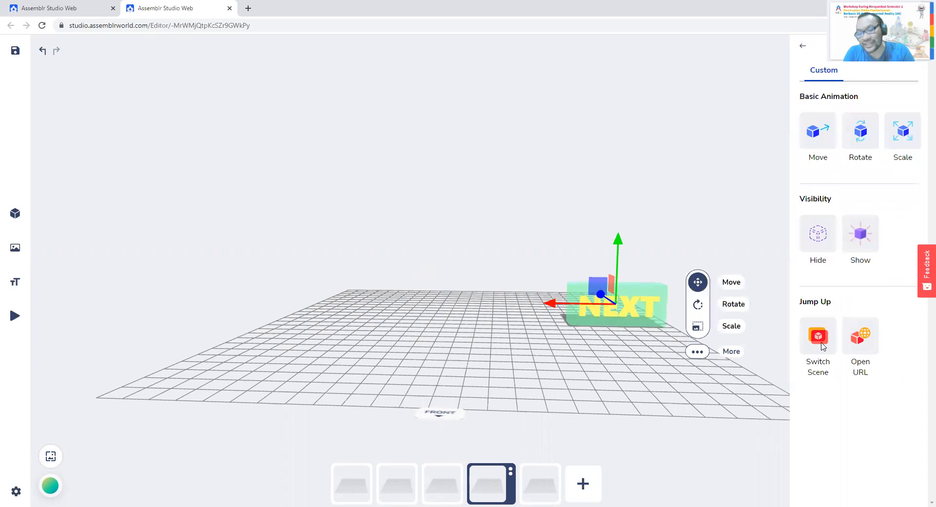
click(811, 357)
click(852, 143)
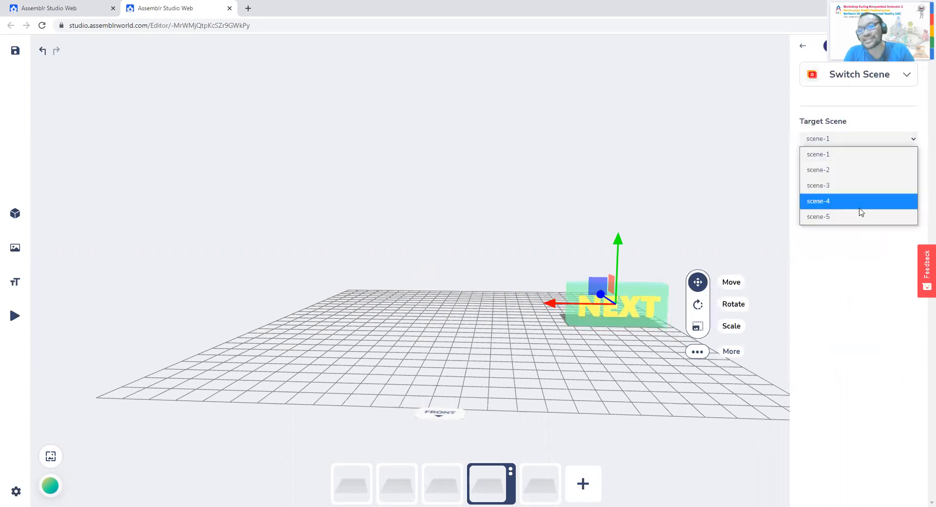
click(853, 290)
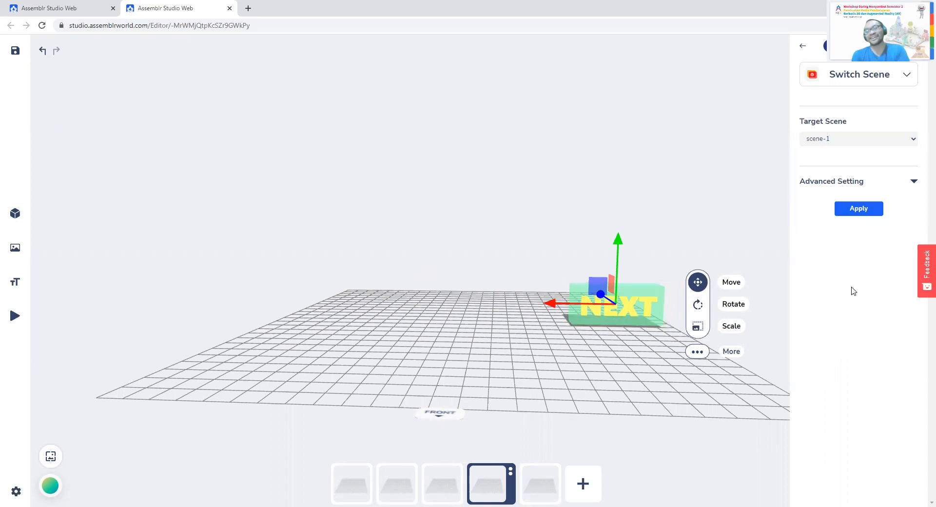
click(856, 140)
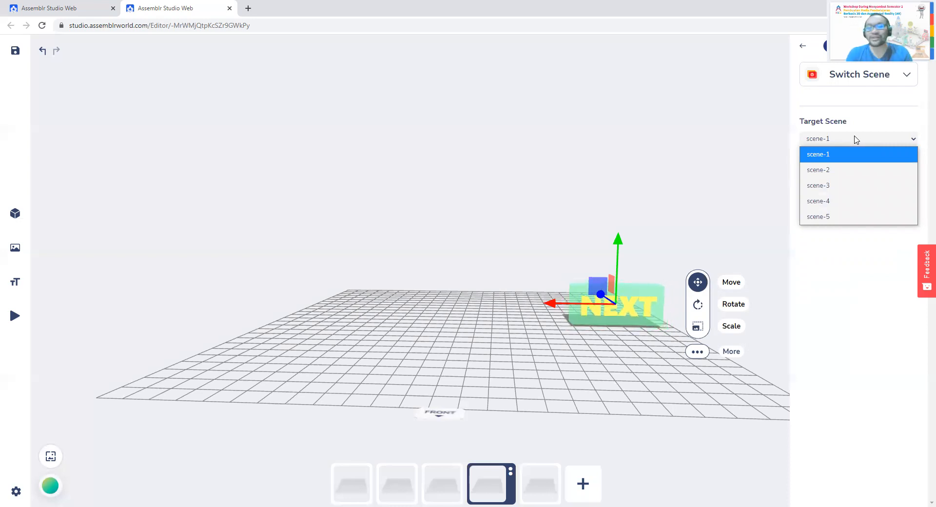
click(649, 227)
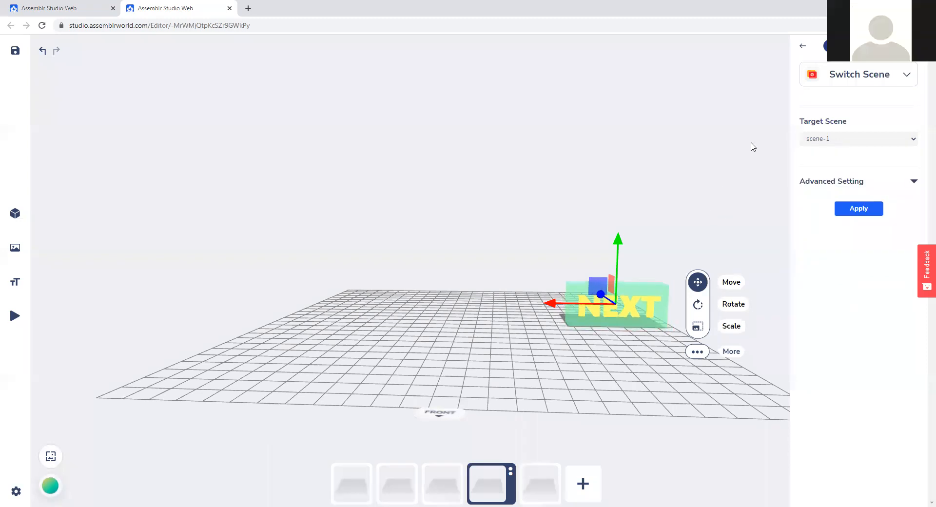
click(717, 212)
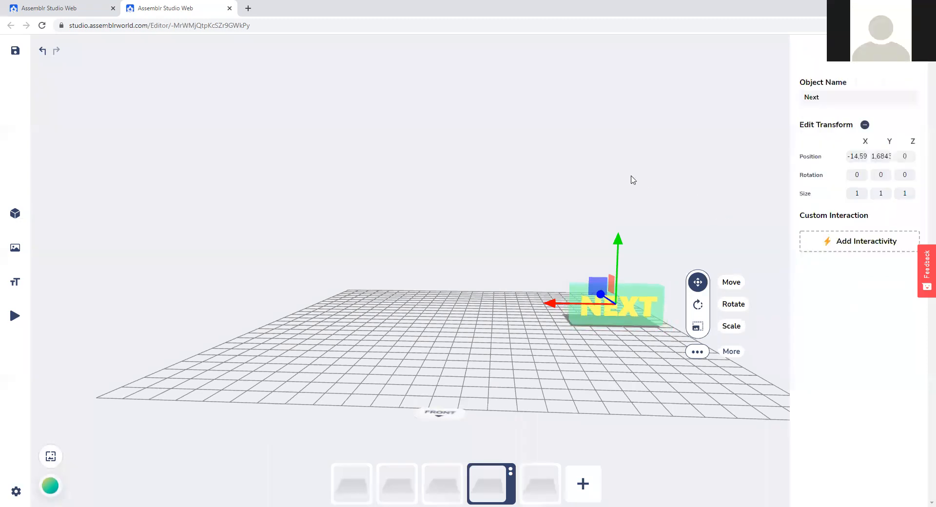
click(541, 198)
drag(720, 219, 697, 210)
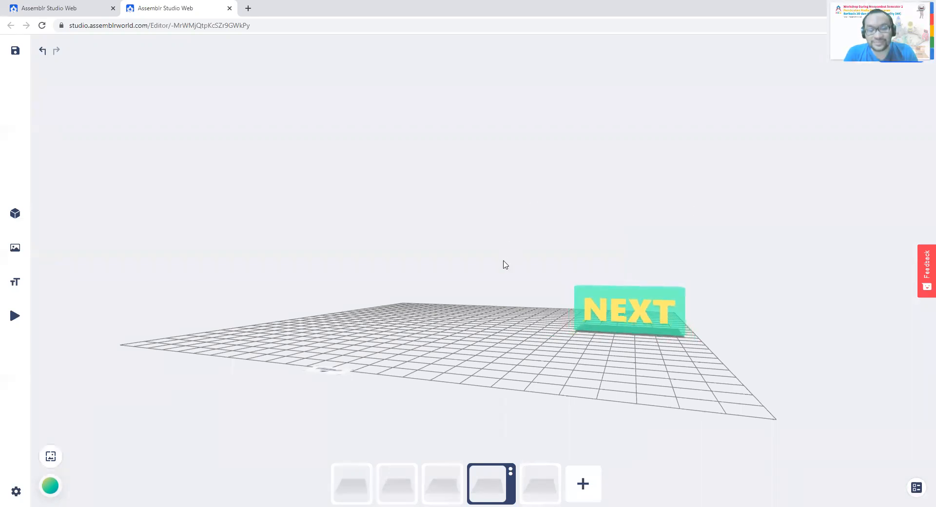
drag(495, 313, 503, 309)
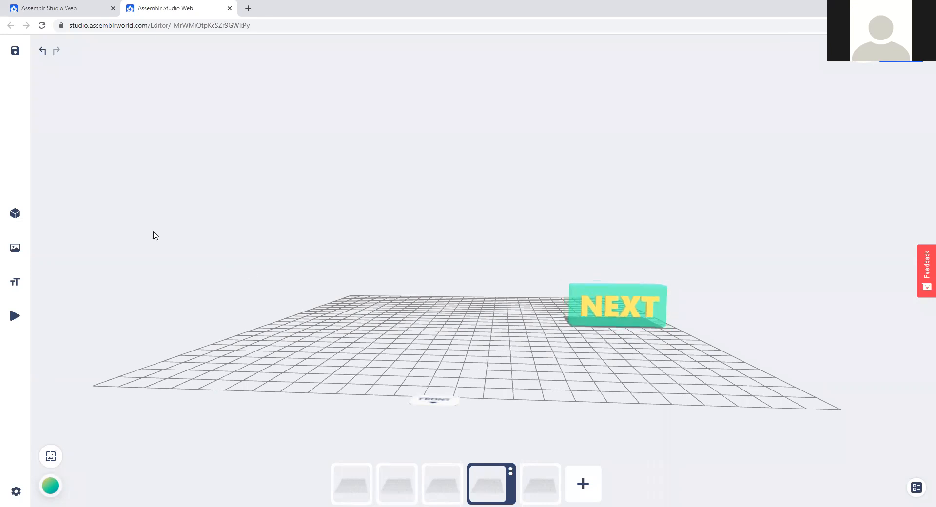
click(25, 217)
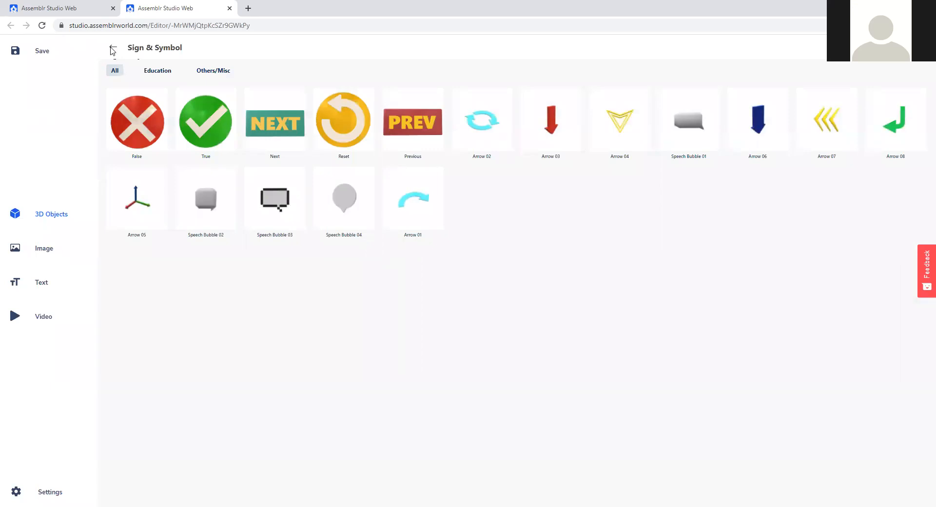
click(113, 49)
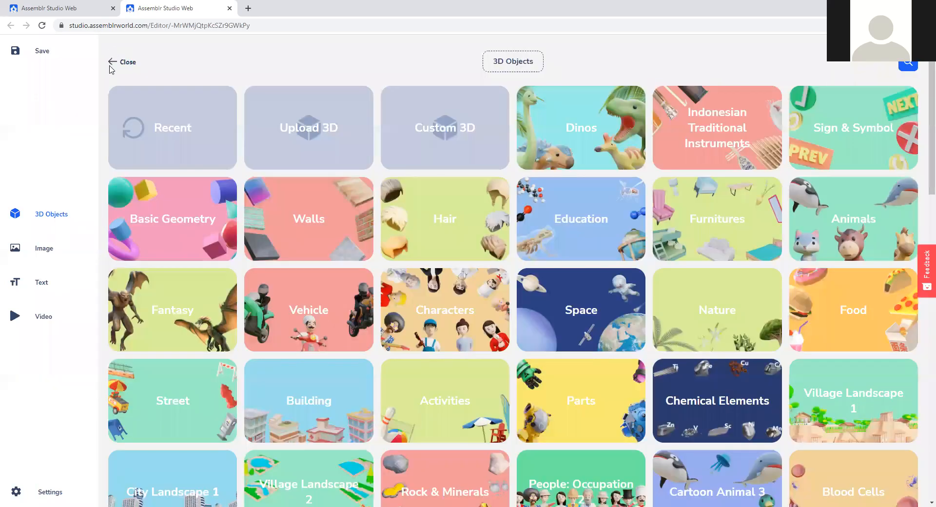
click(110, 67)
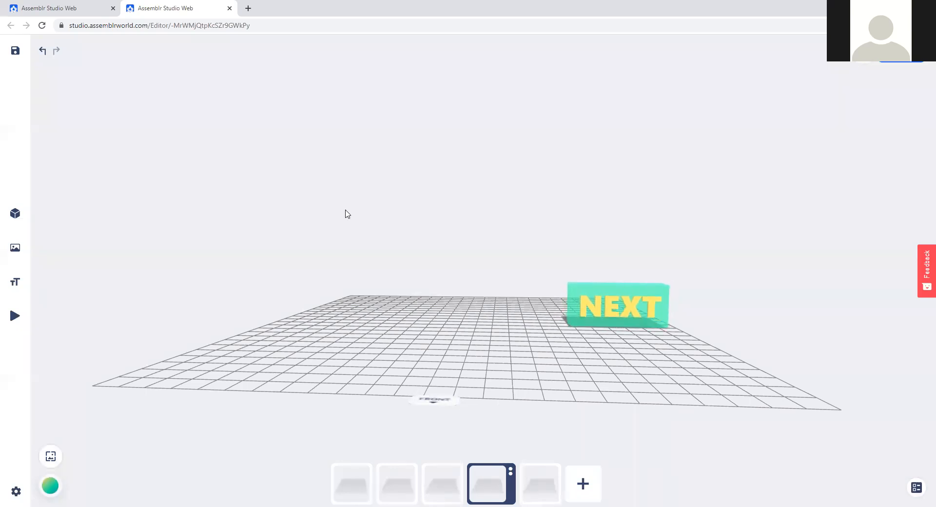
Add the Arrow 08 object from the Sign & Symbol category of 3D objects to the current scene with the Next sign
mouse_move(21, 212)
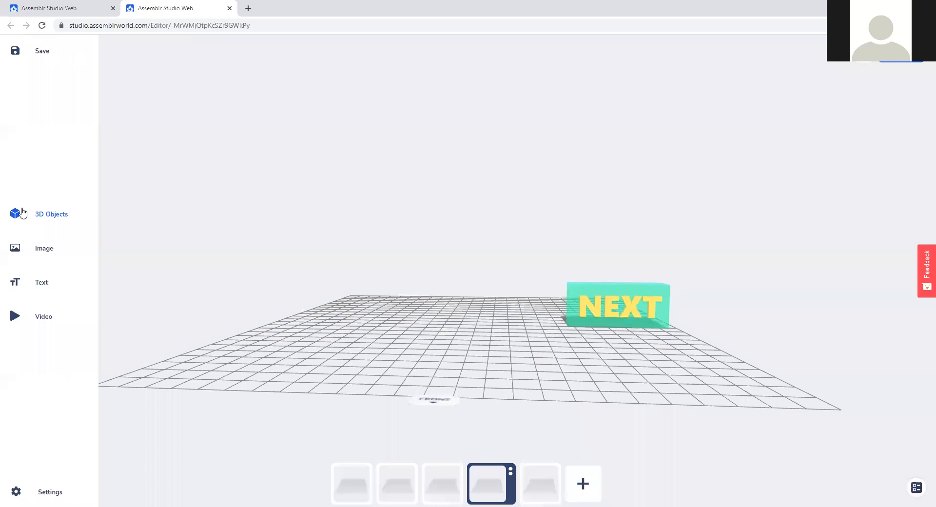
click(22, 213)
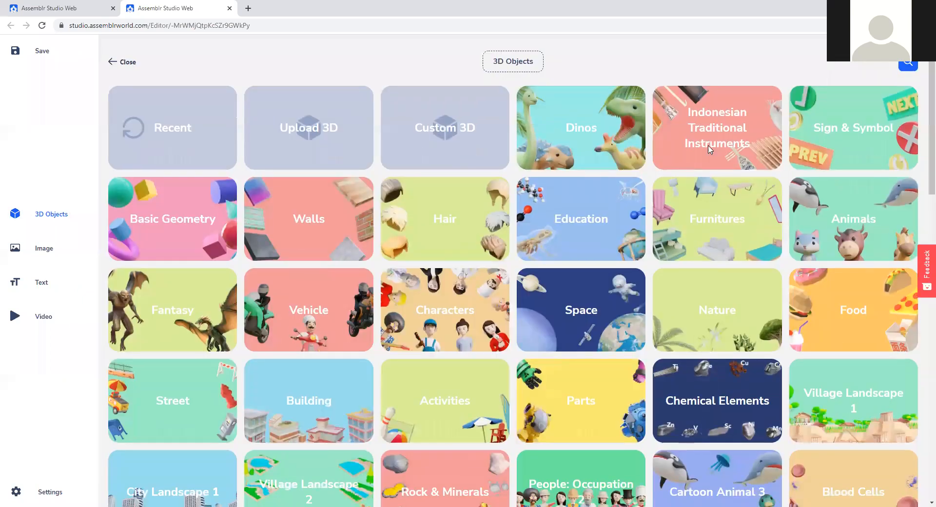
click(880, 134)
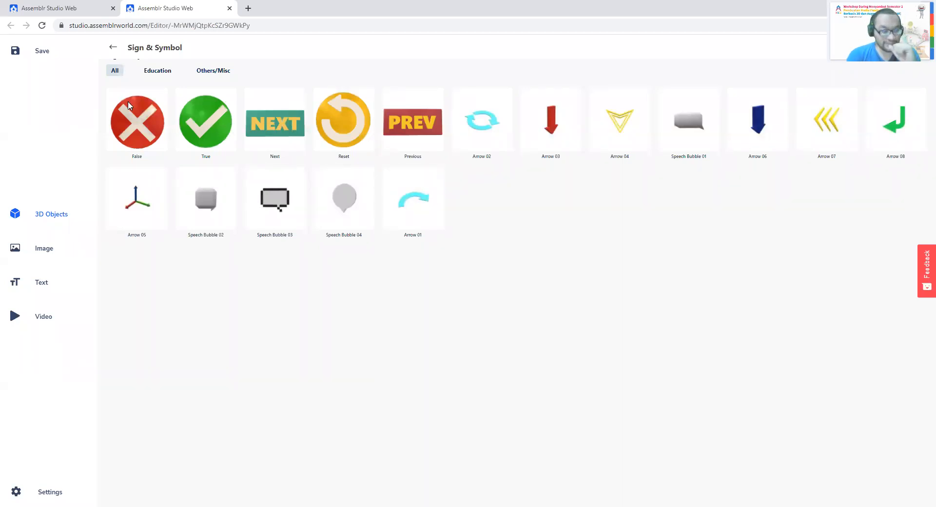
click(114, 49)
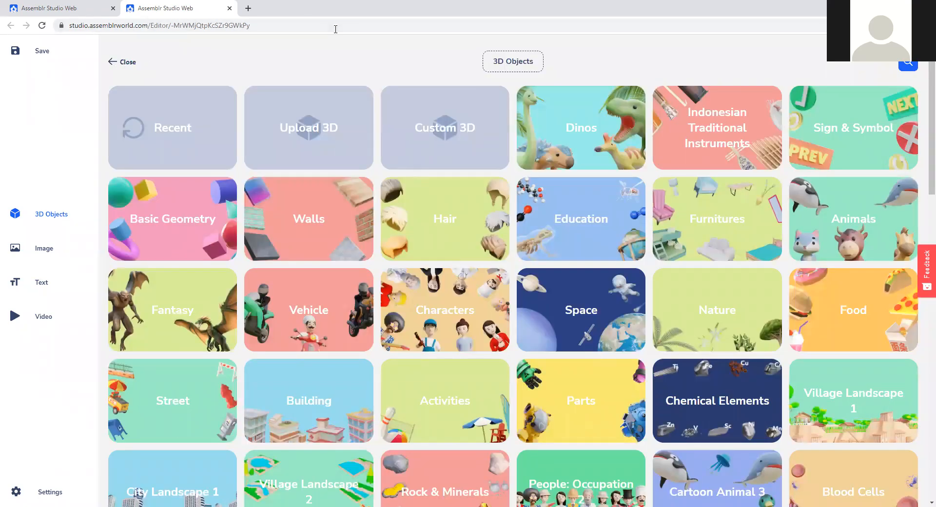
click(824, 128)
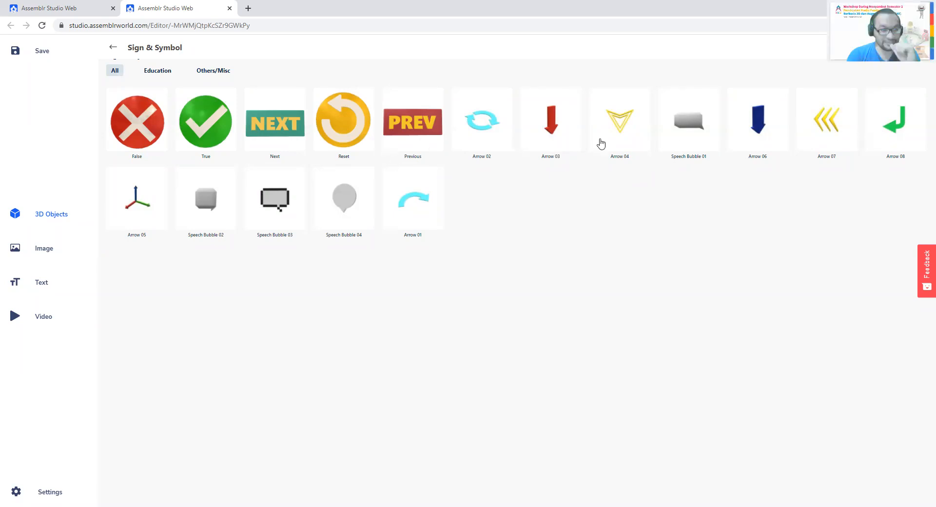
click(904, 124)
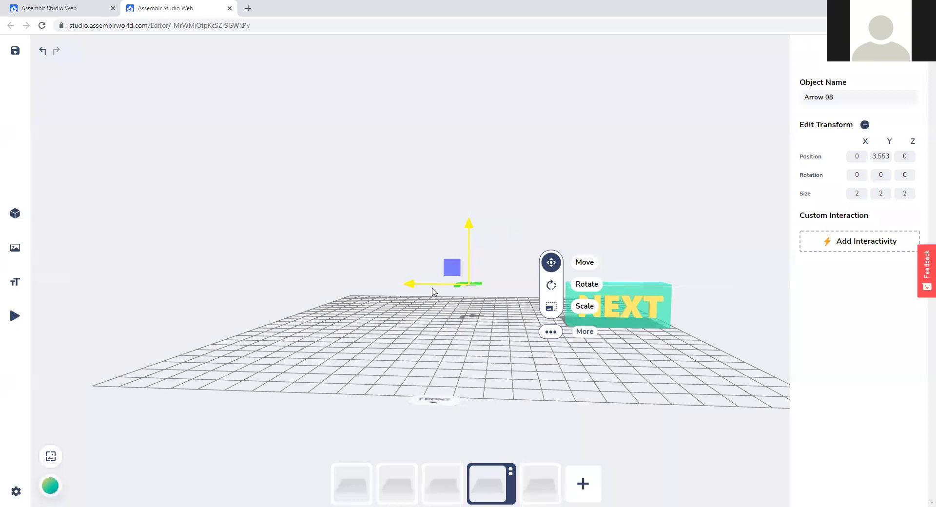
Move the green arrow forward along the grid to a Z position of about 9.21
click(520, 236)
drag(520, 236, 505, 319)
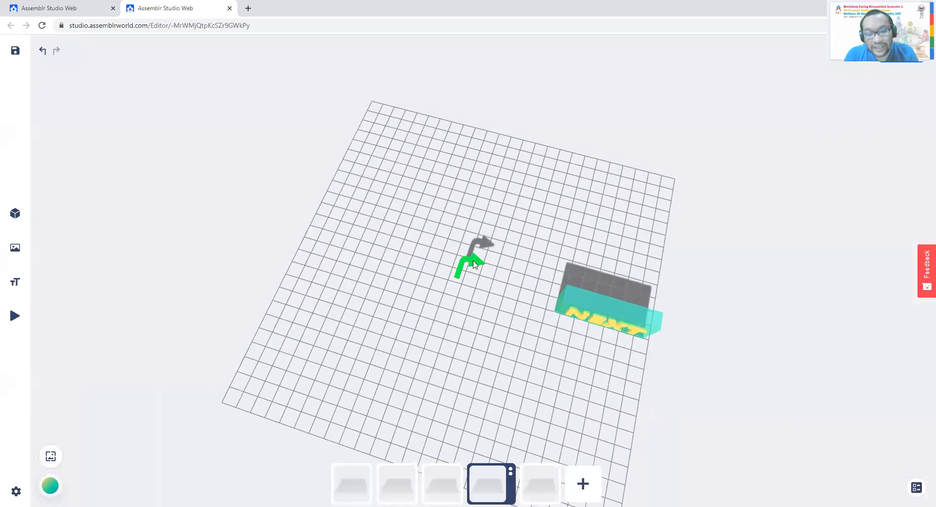
click(469, 263)
drag(484, 224, 456, 311)
click(490, 224)
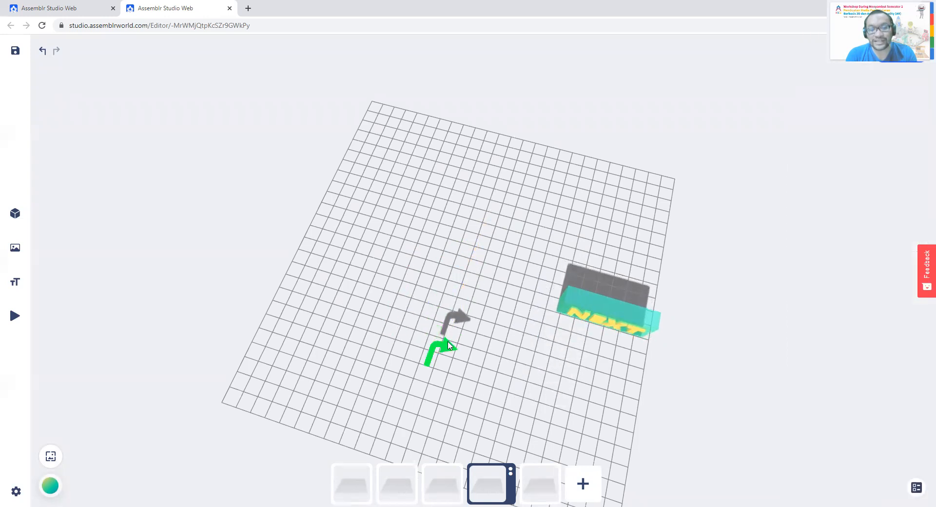
View the target scene choices for a Switch Scene interaction on the green arrow, without applying one
click(443, 345)
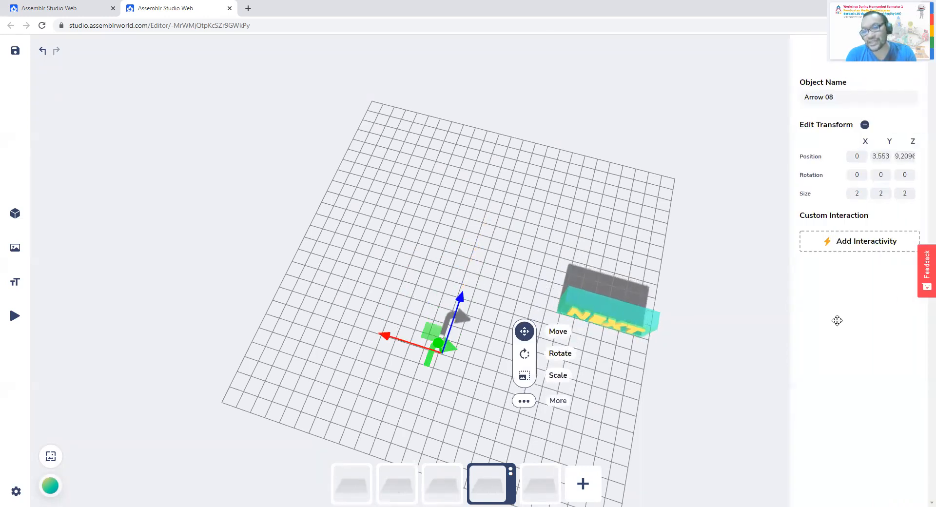
click(859, 241)
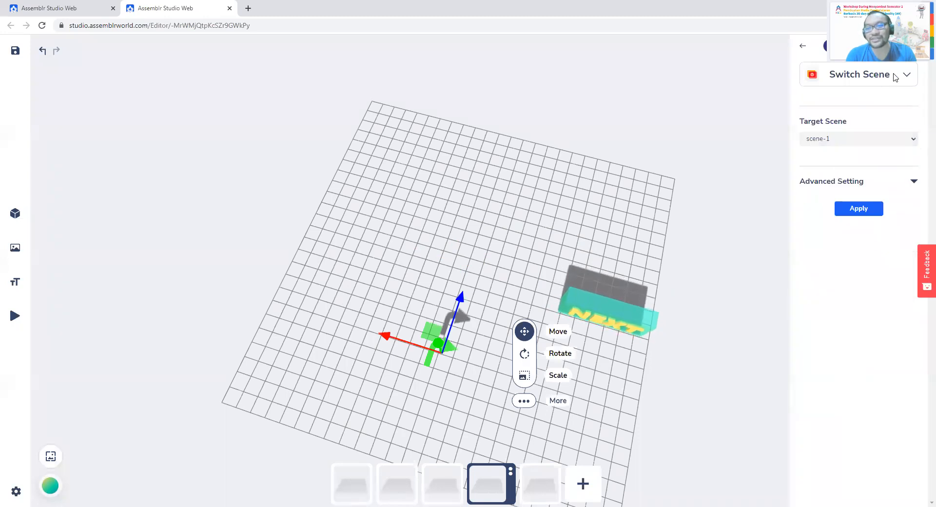
click(855, 141)
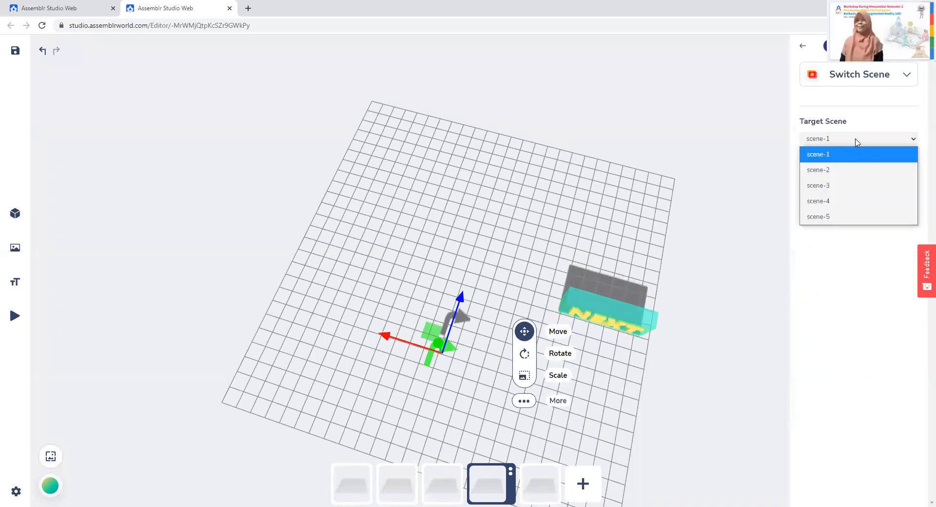
click(448, 254)
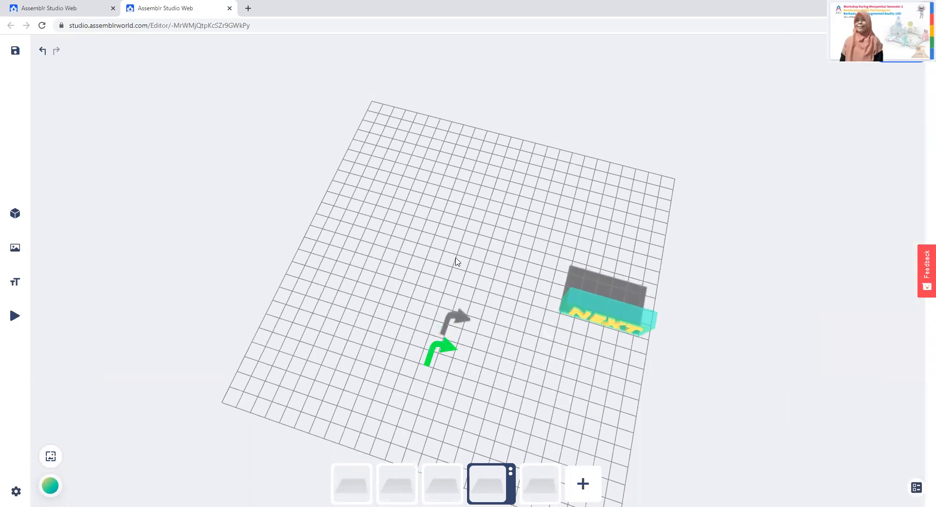
Insert the Single-Wooden-Arrow-01 image from the 2D Arrows category and set its Y rotation to 180
click(439, 349)
drag(506, 181, 518, 259)
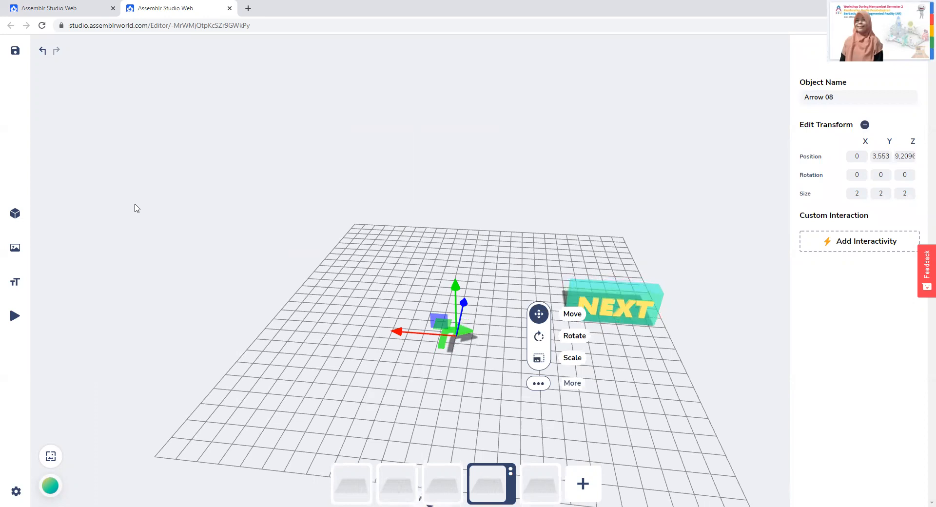
click(15, 248)
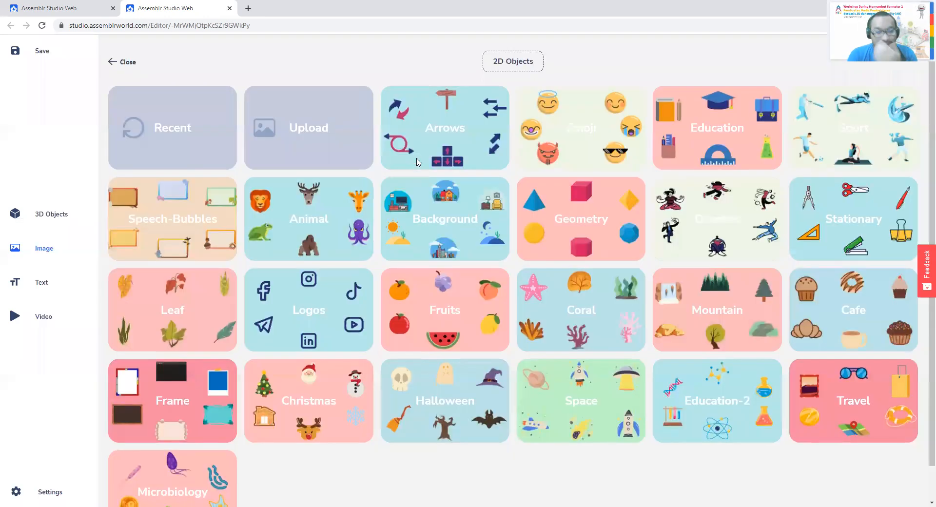
click(451, 129)
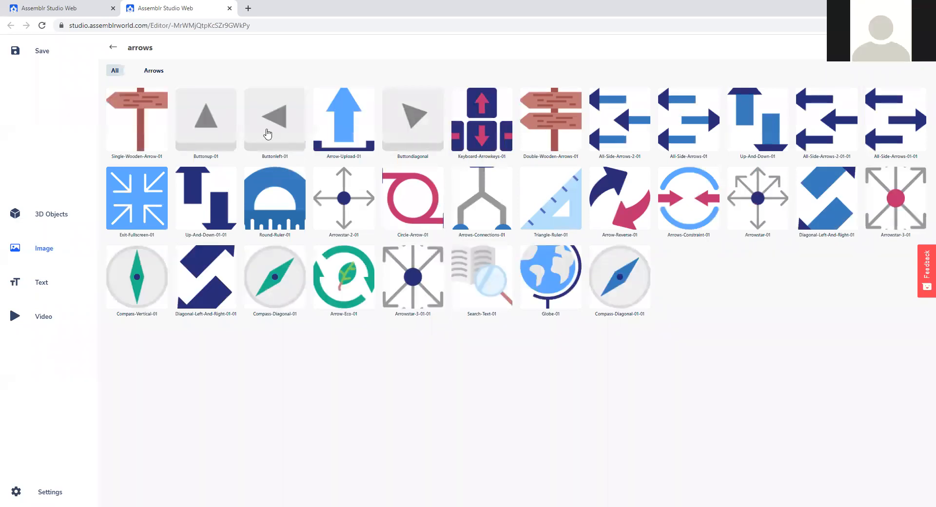
click(152, 128)
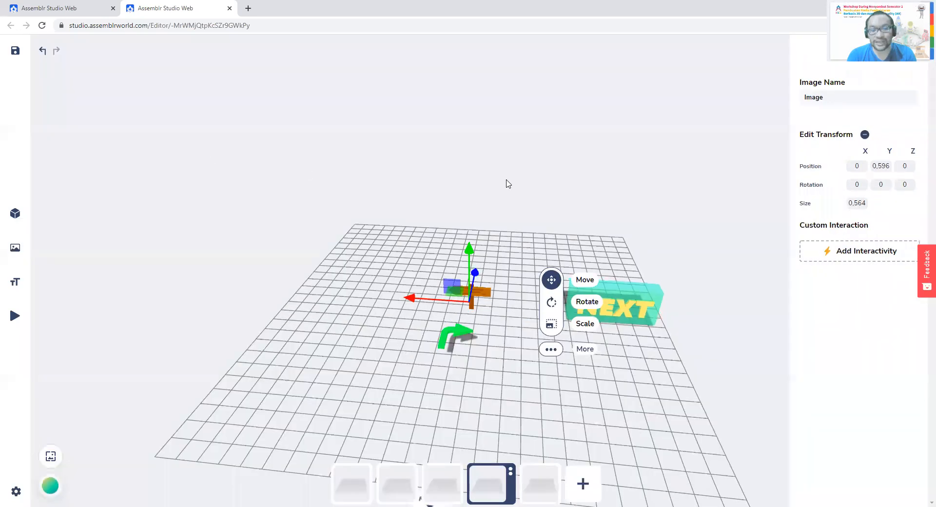
click(880, 185)
text(180)
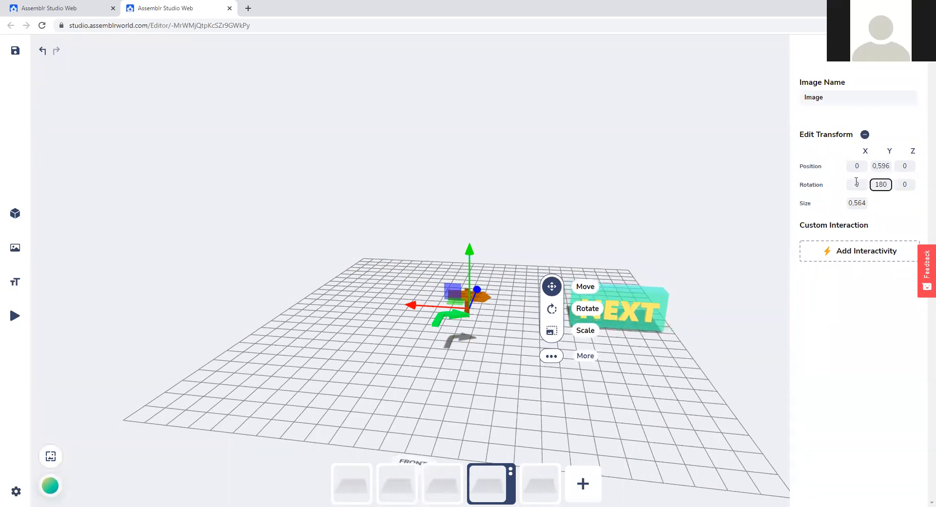
Move the wooden signpost in front of the NEXT block, to about X -14.25 and Z 13.35
drag(626, 195, 511, 246)
drag(519, 288, 409, 329)
click(522, 246)
drag(522, 247, 480, 298)
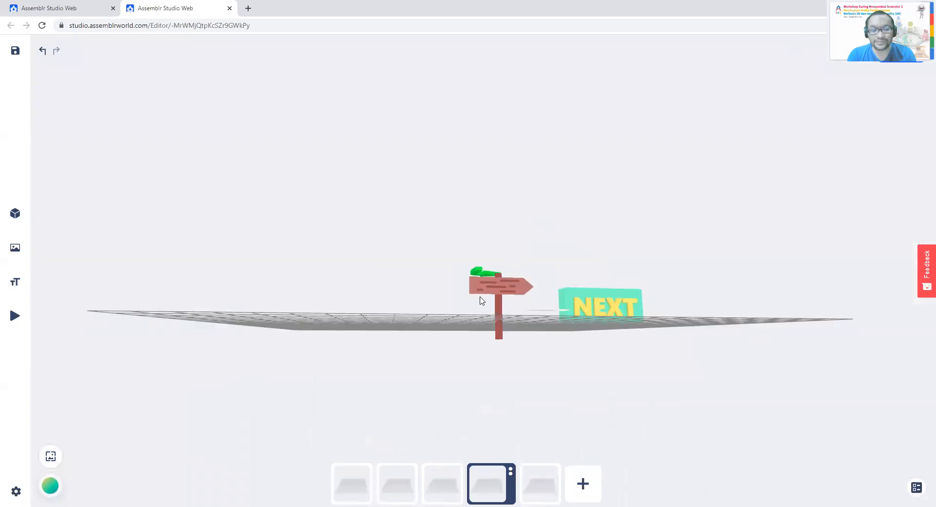
drag(480, 335, 696, 337)
click(483, 325)
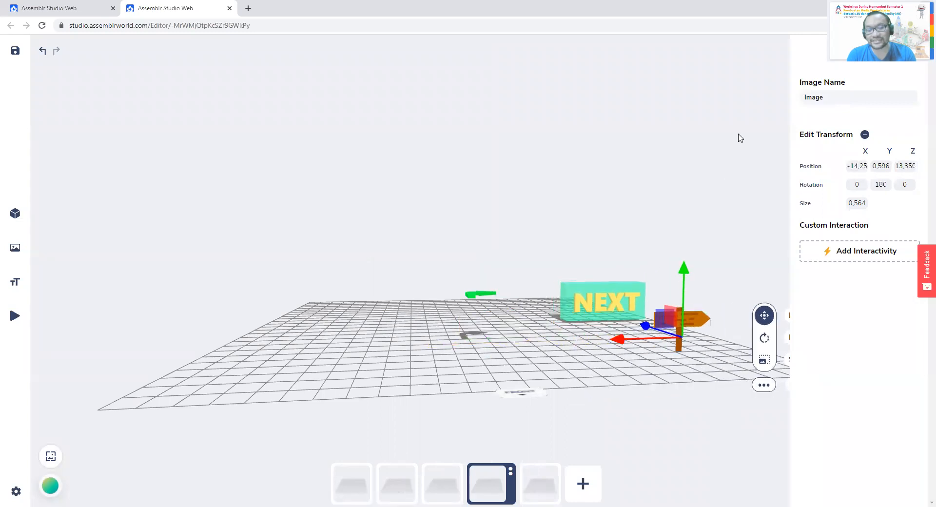
Raise the wooden signpost to a Y position of about 1.65
click(733, 138)
drag(731, 138, 692, 156)
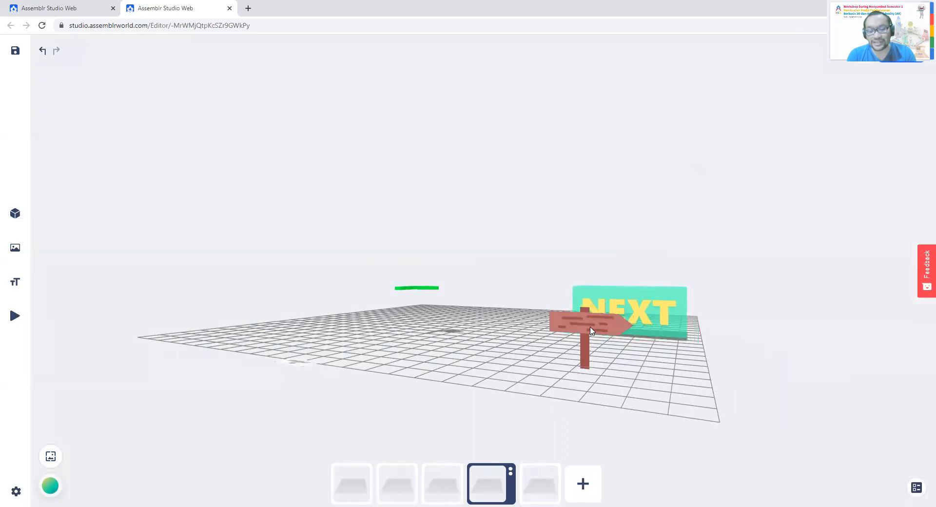
click(587, 271)
mouse_move(588, 272)
mouse_down()
mouse_move(589, 248)
mouse_move(588, 288)
mouse_up()
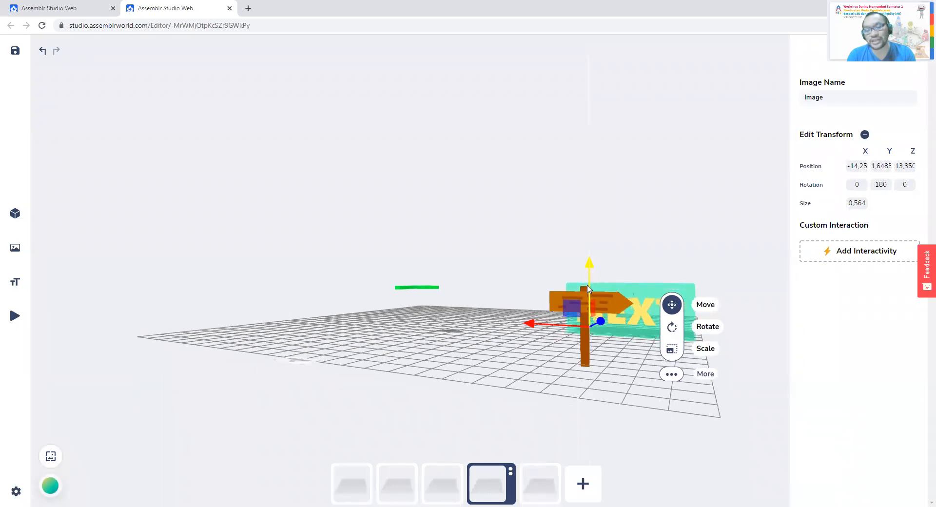
View the interactions available for the wooden signpost without assigning one
click(871, 256)
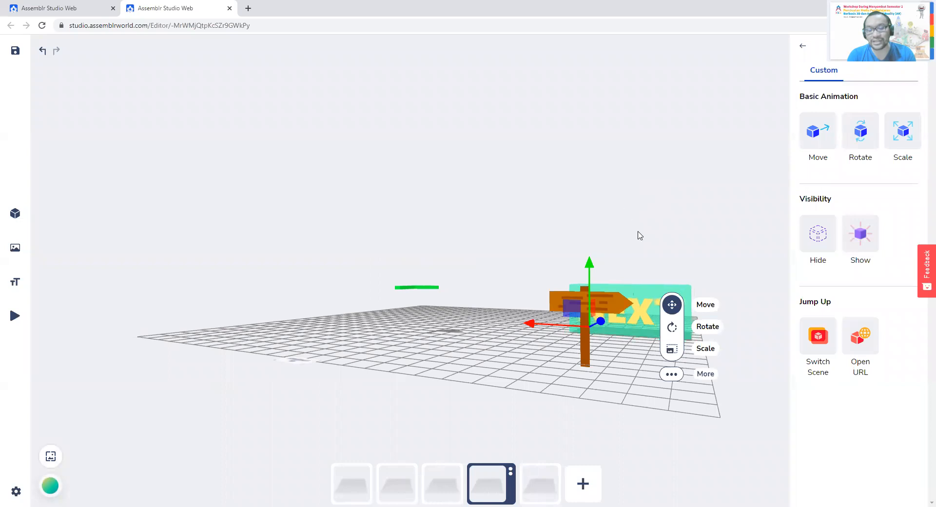
click(640, 297)
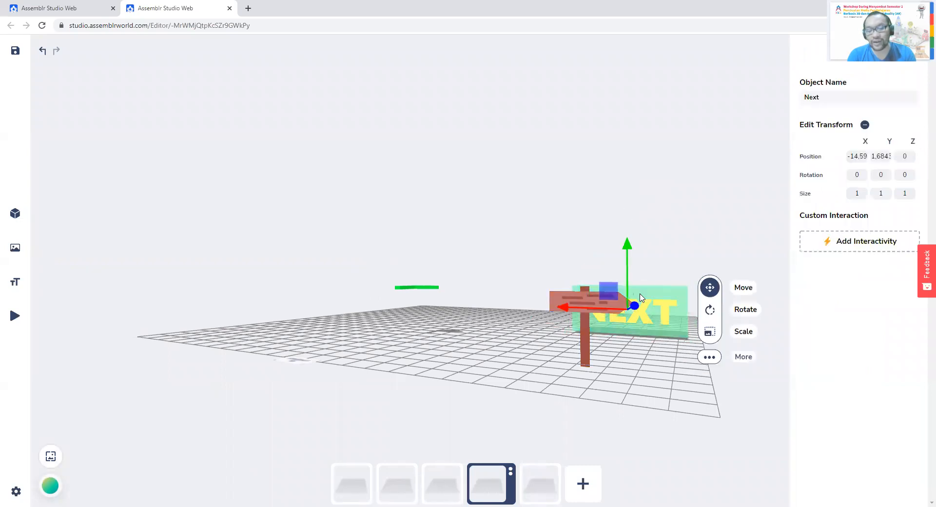
click(585, 300)
click(527, 232)
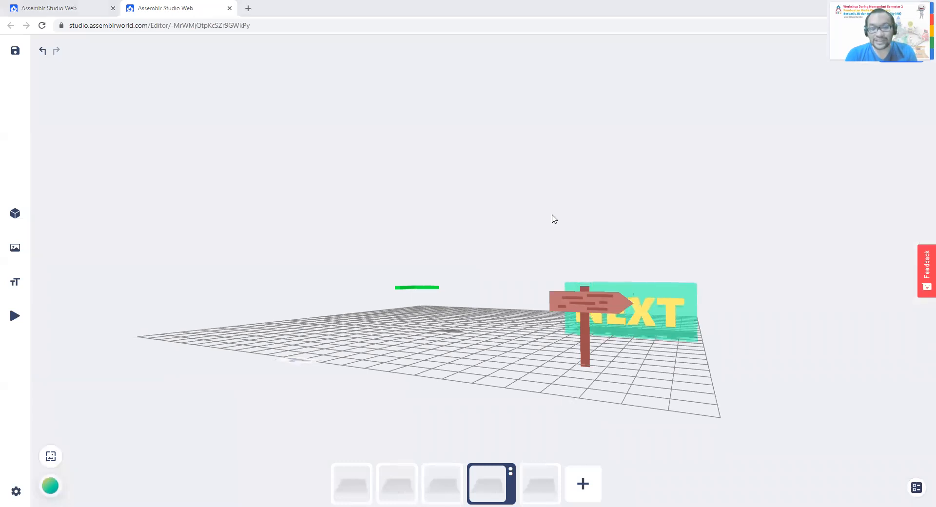
Duplicate the NEXT block
click(667, 300)
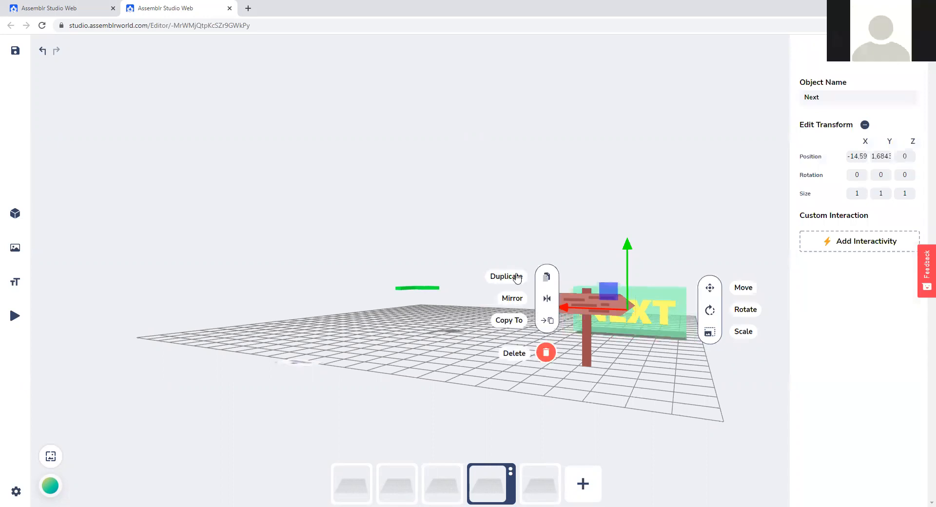
click(517, 277)
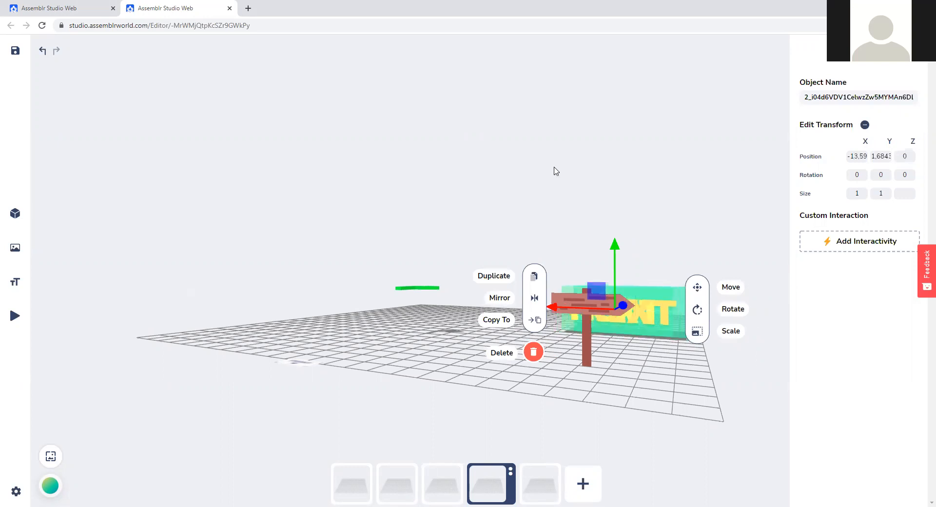
click(698, 313)
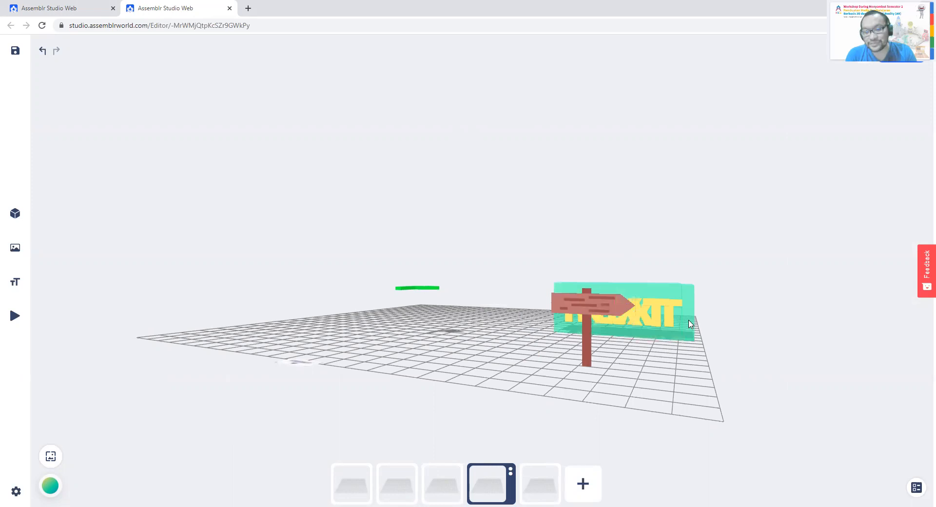
Delete the original NEXT block, keeping only its duplicate
click(580, 334)
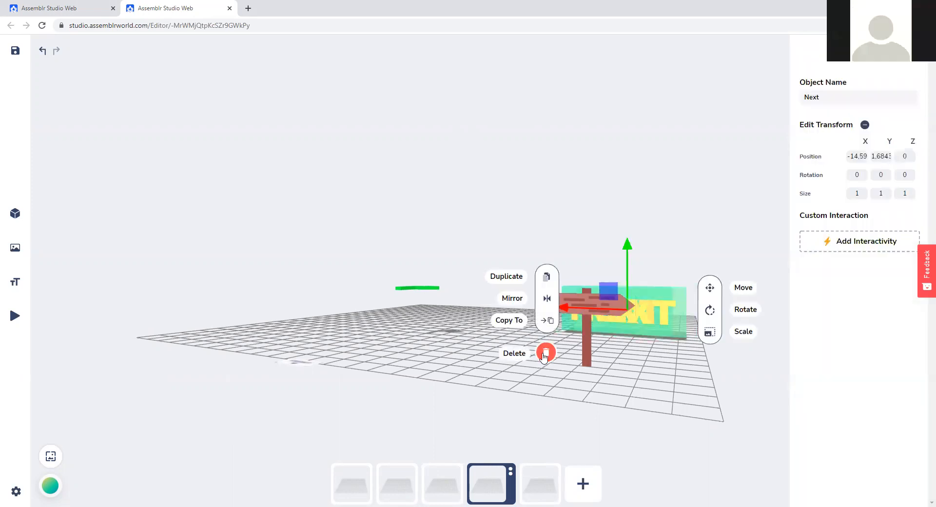
click(545, 275)
drag(511, 250, 570, 285)
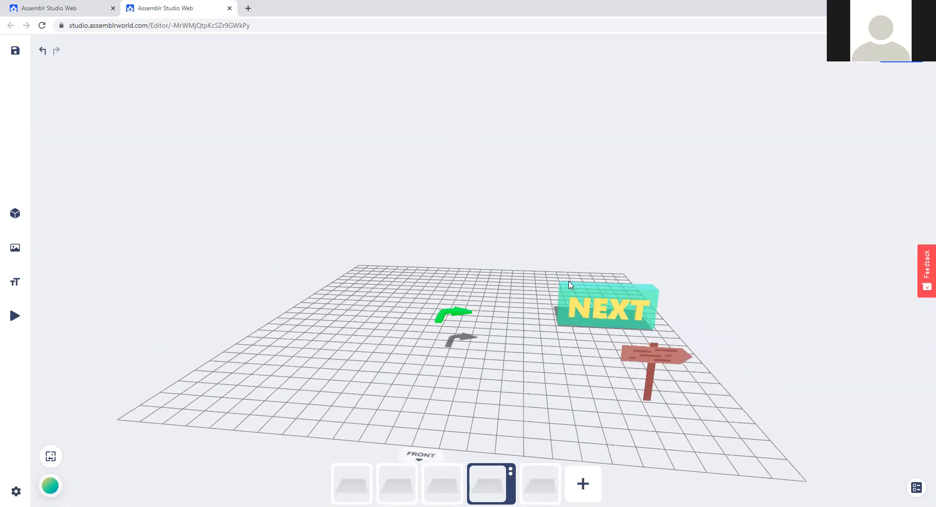
click(578, 308)
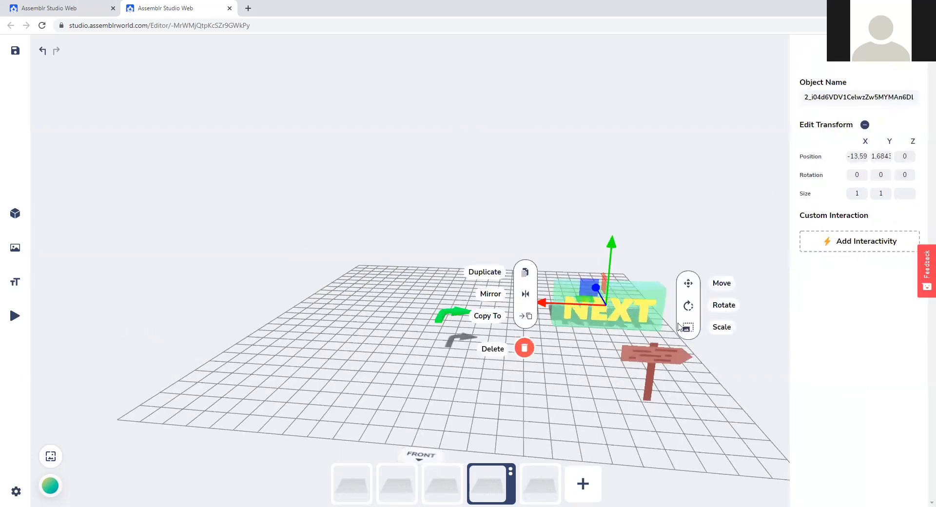
click(528, 182)
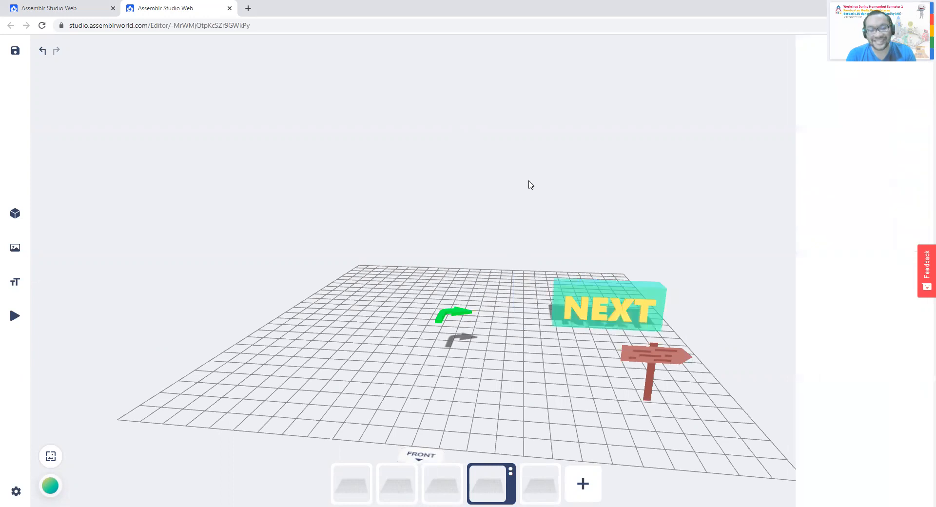
View the interactions available for the remaining NEXT block without assigning one
click(596, 291)
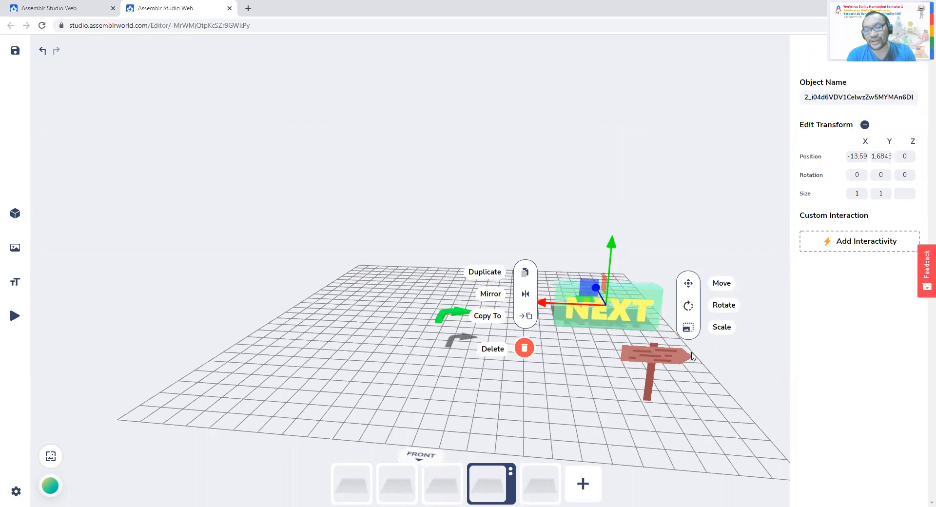
click(841, 249)
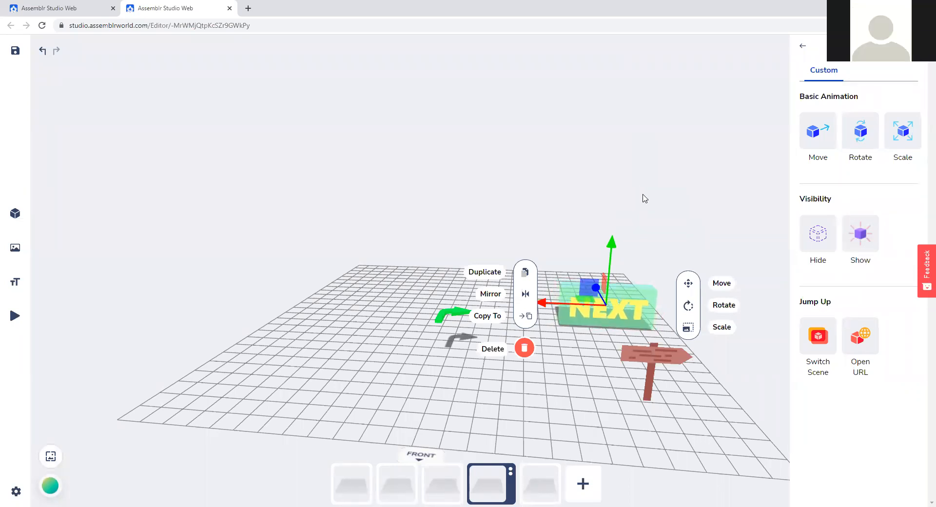
mouse_move(636, 180)
mouse_down()
mouse_move(619, 171)
mouse_move(632, 169)
mouse_up()
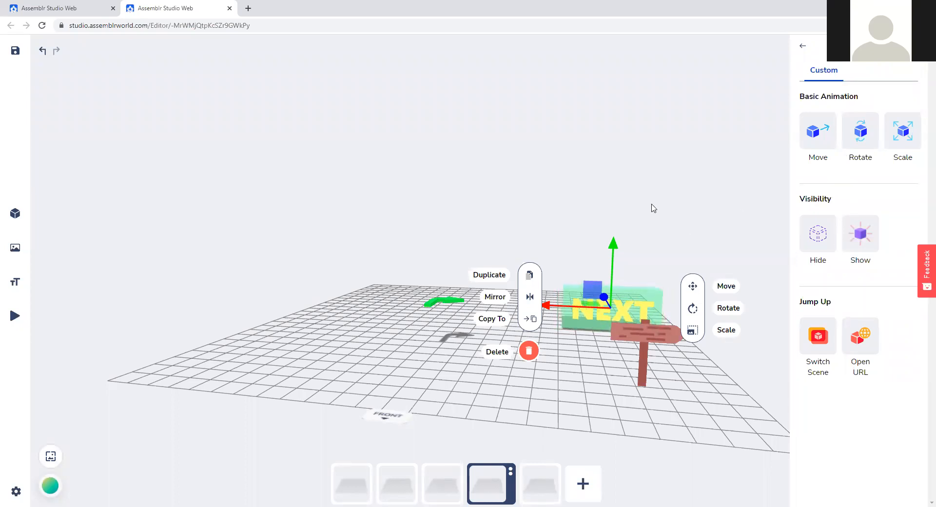
click(696, 217)
mouse_move(682, 229)
mouse_down()
mouse_move(623, 248)
mouse_move(612, 238)
mouse_move(682, 221)
mouse_up()
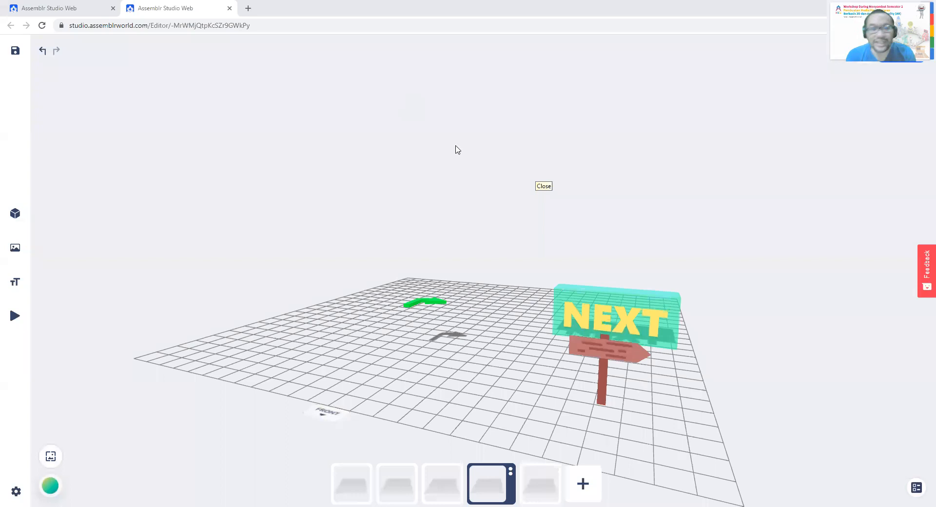
drag(507, 169, 532, 200)
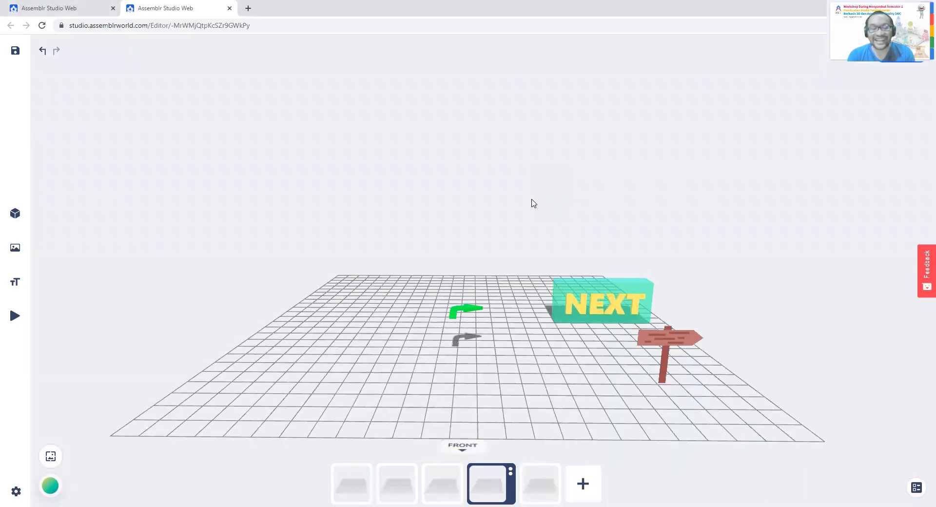
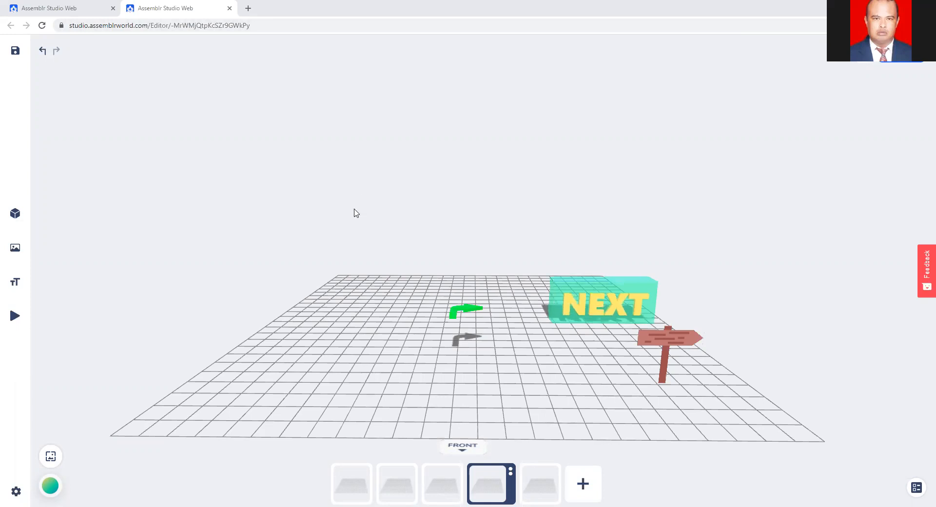
Add the wooden Wall10 from the Walls collection of 3D objects and set its Y rotation to 90
click(16, 214)
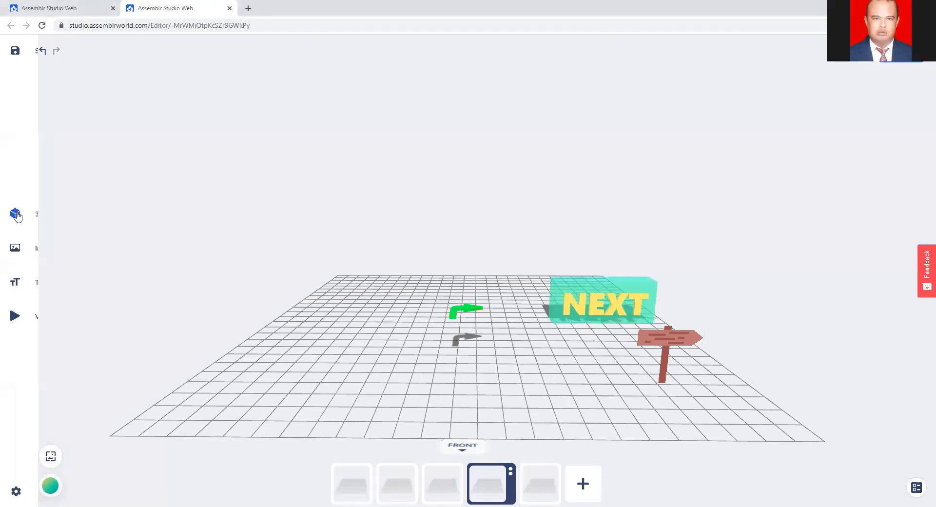
click(45, 214)
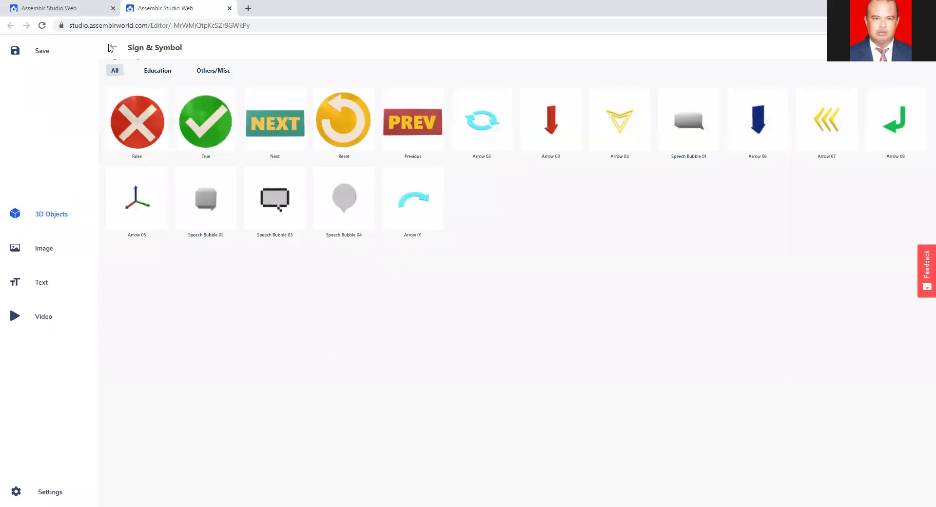
click(111, 48)
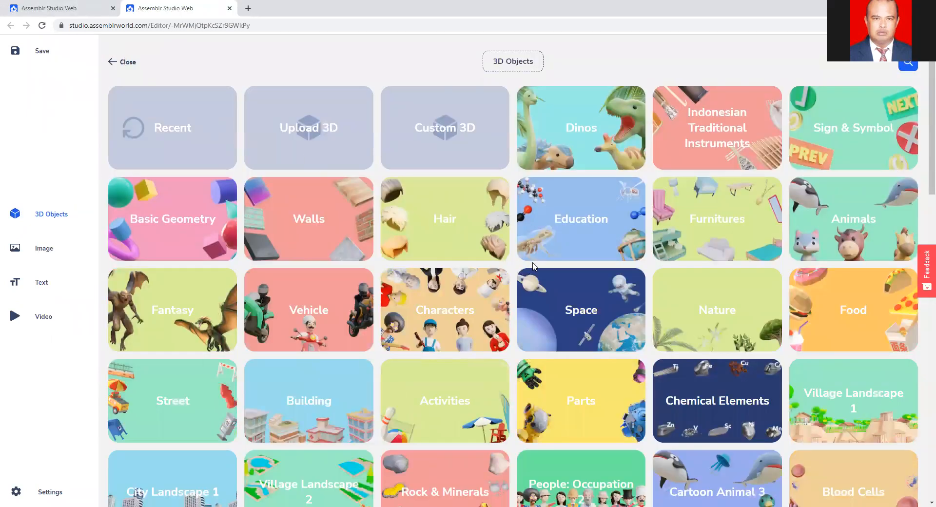
click(305, 233)
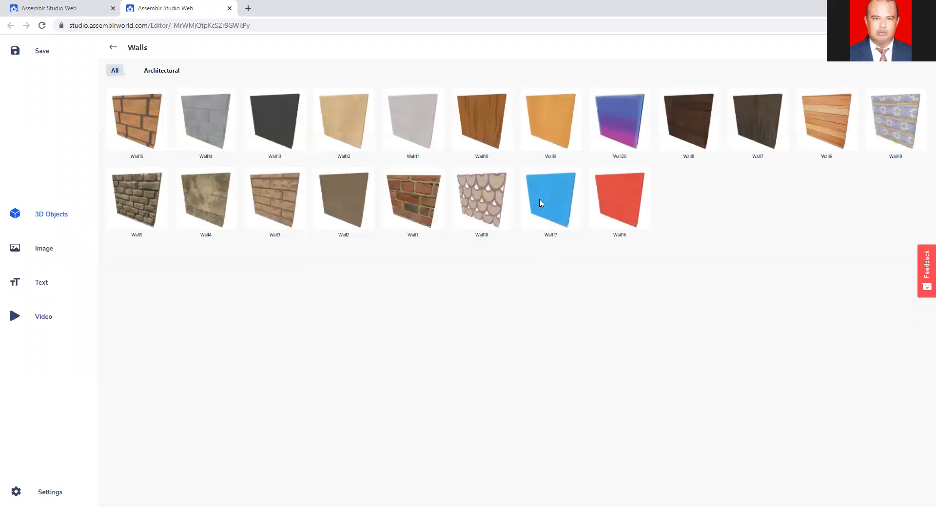
click(541, 203)
click(886, 175)
text(90)
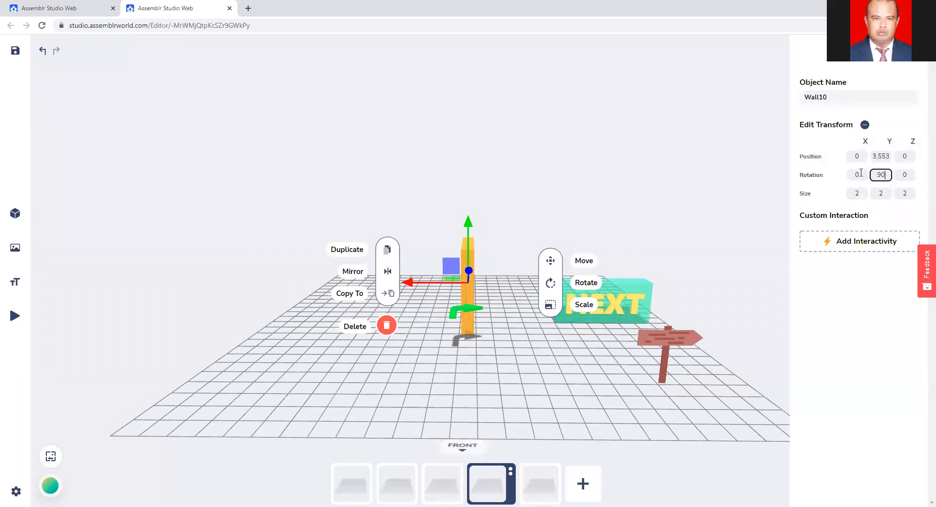
Move the wooden wall to the grid's rear edge at about Z -19.28 and set its size to 10 in Z and 5 in Y
drag(563, 196, 429, 199)
drag(524, 275, 659, 256)
click(906, 192)
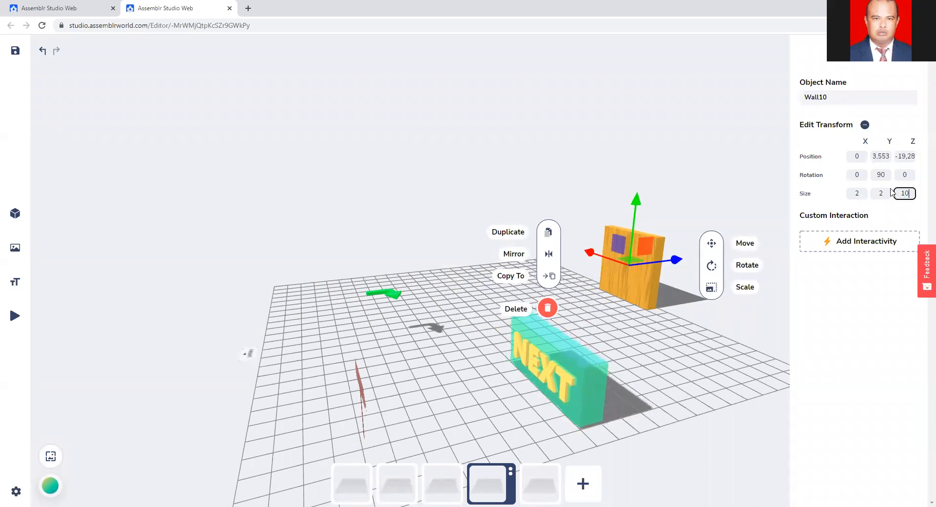
text(10)
key(Return)
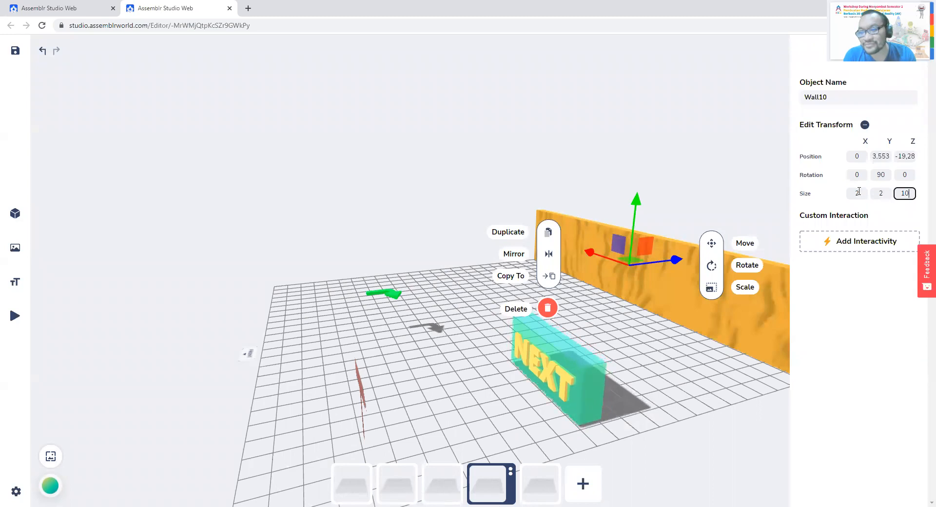
click(880, 193)
text(5)
key(Return)
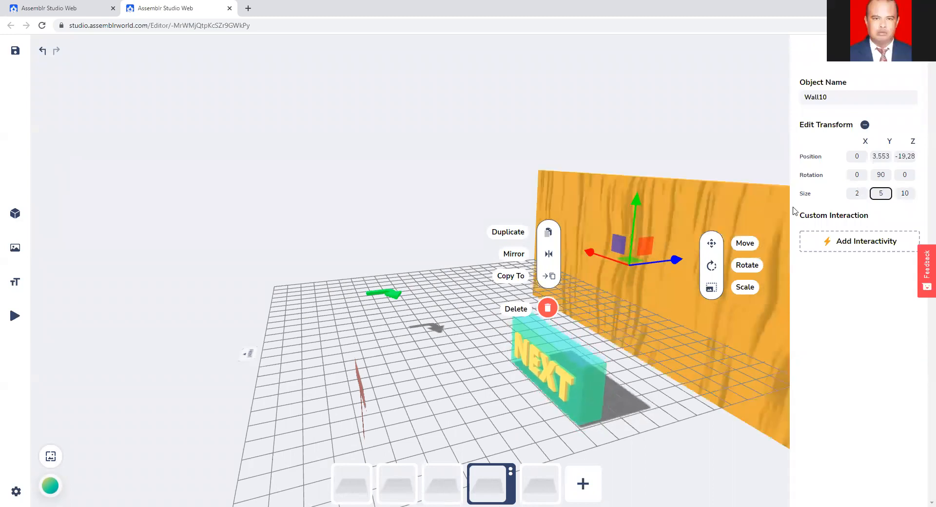
Raise the enlarged wooden wall until its lower edge rests on the grid, and deselect it
drag(636, 200, 642, 145)
drag(438, 264, 466, 293)
click(465, 292)
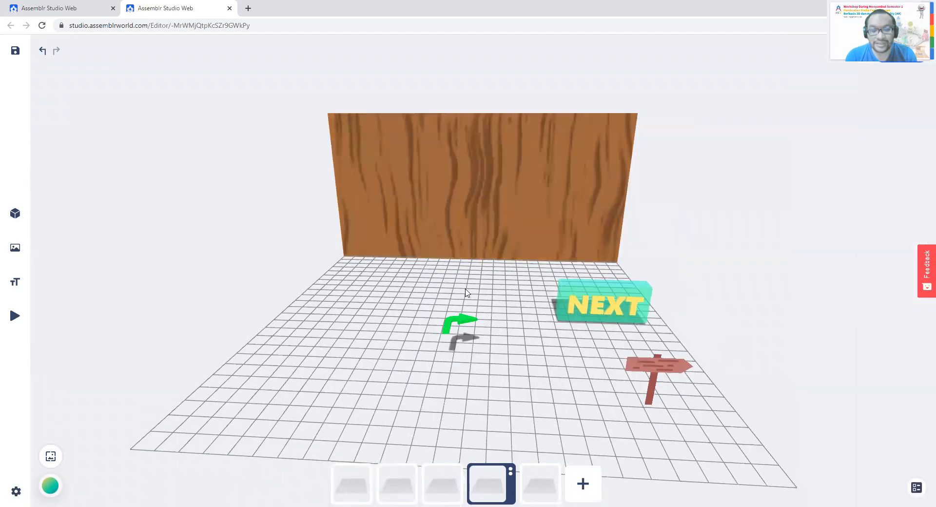
drag(403, 273, 165, 146)
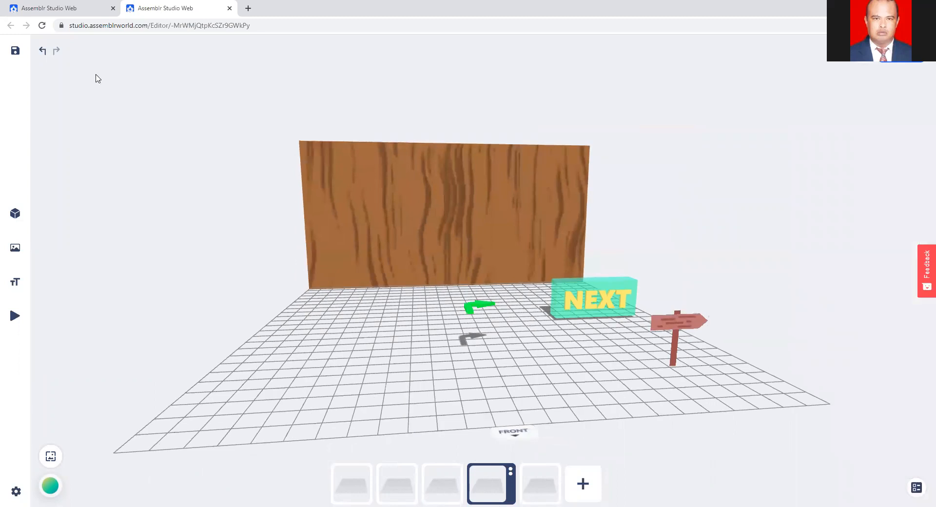
Save the project with the wooden wall in place
click(15, 53)
drag(192, 261, 151, 276)
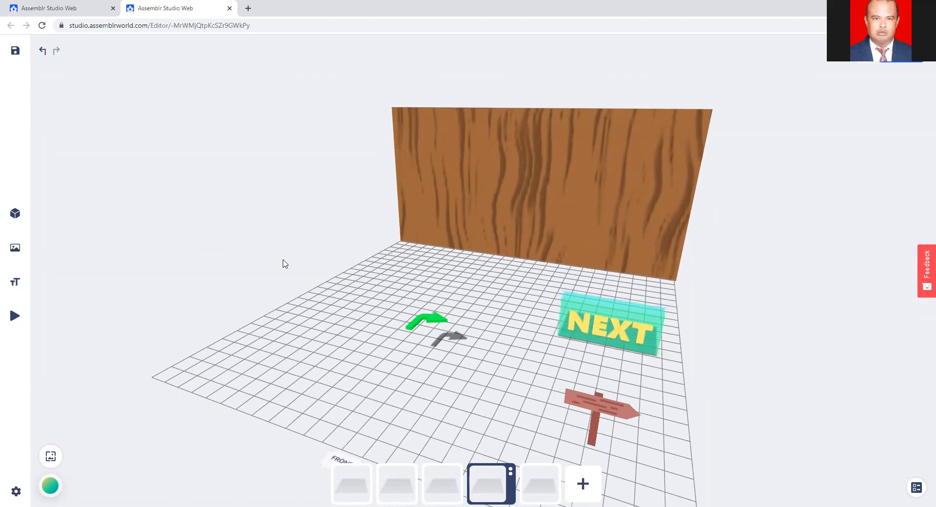
drag(327, 300, 324, 322)
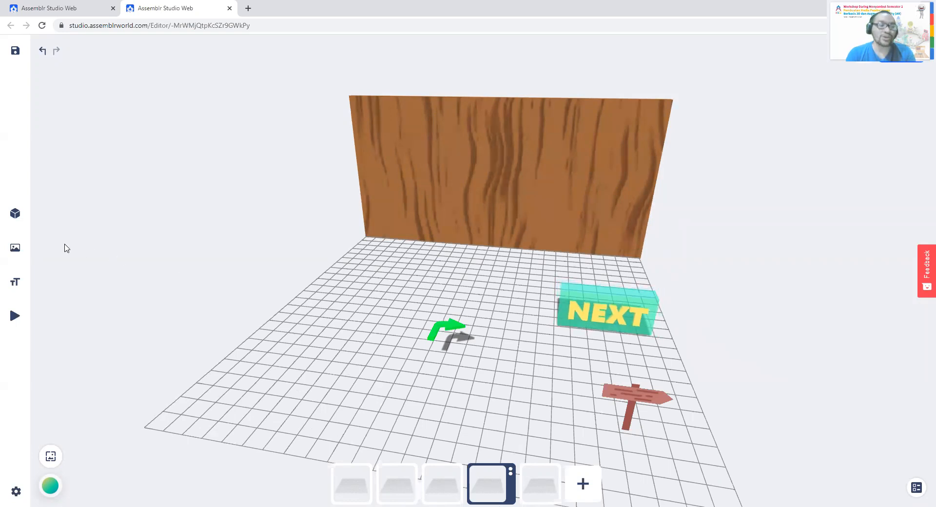
Open a new browser tab and search Google for "kapal laut"
click(249, 9)
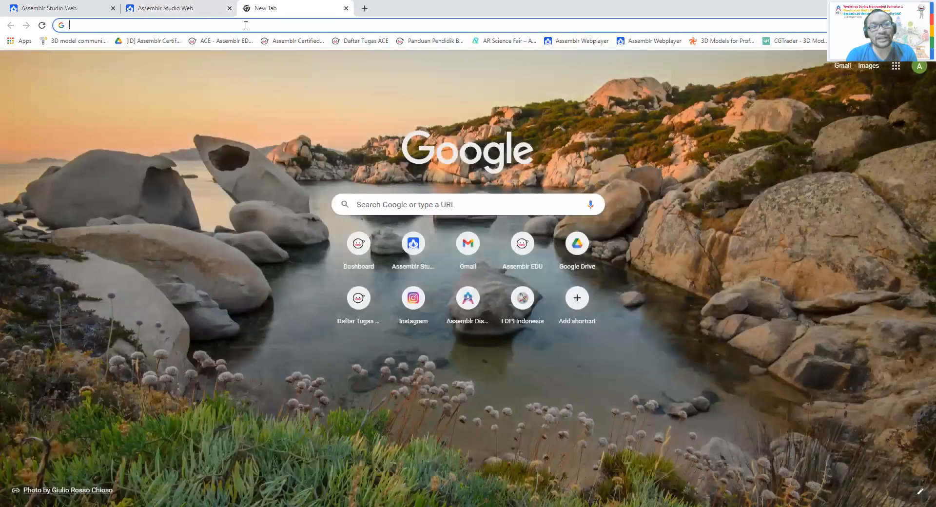
click(245, 25)
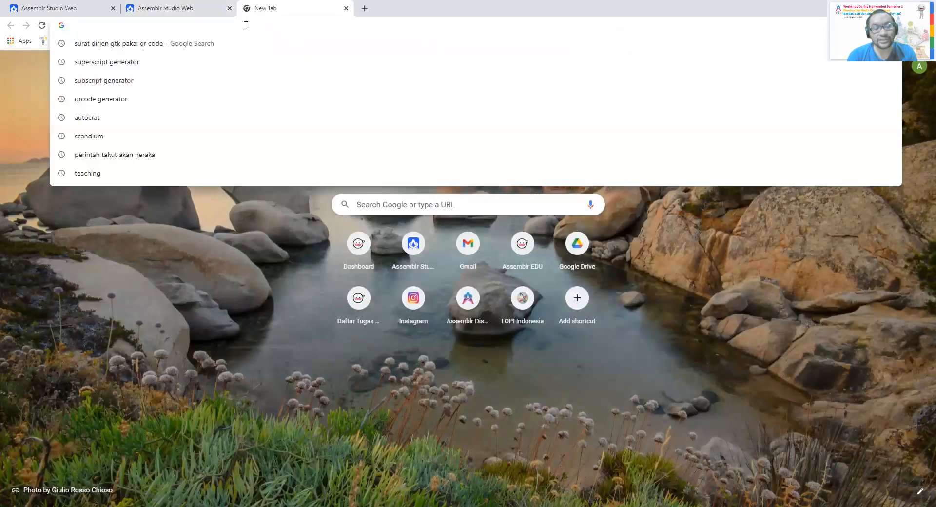
text(kapal latu)
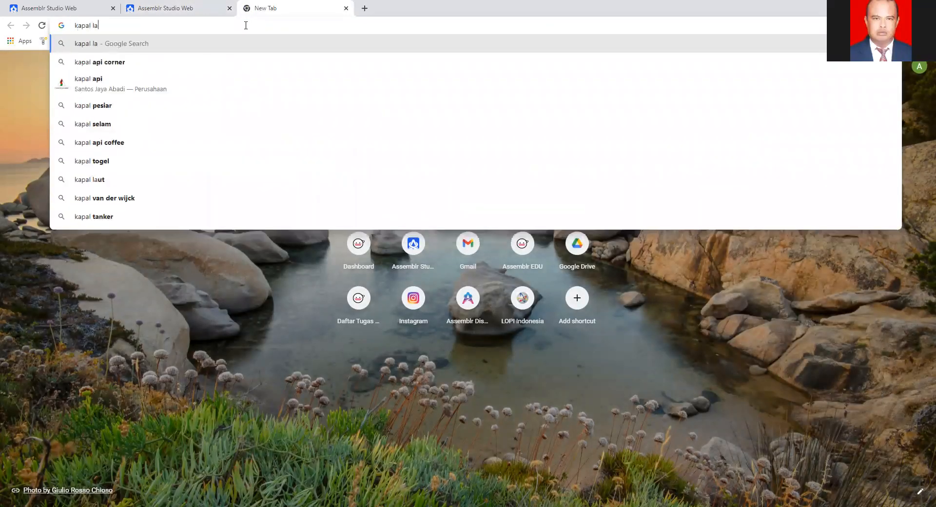
key(BackSpace)
key(BackSpace)
key(BackSpace)
text(aut)
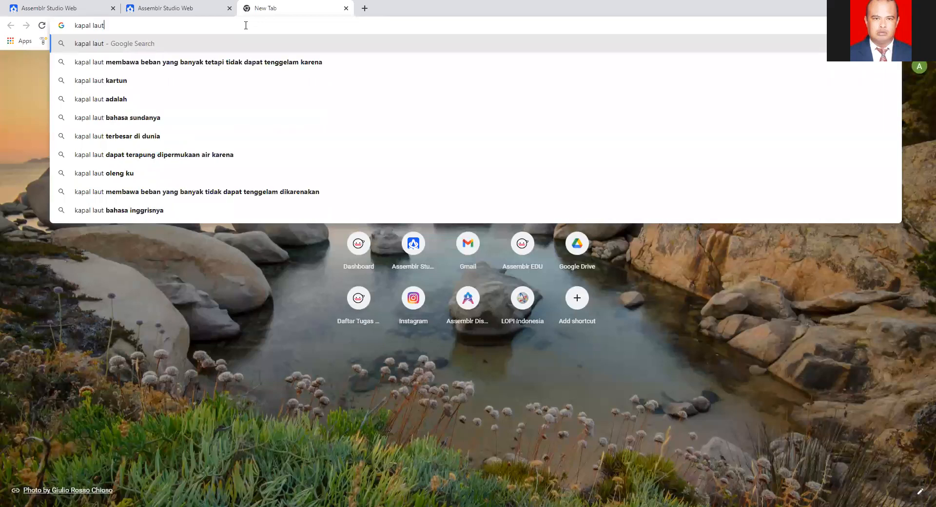
key(Return)
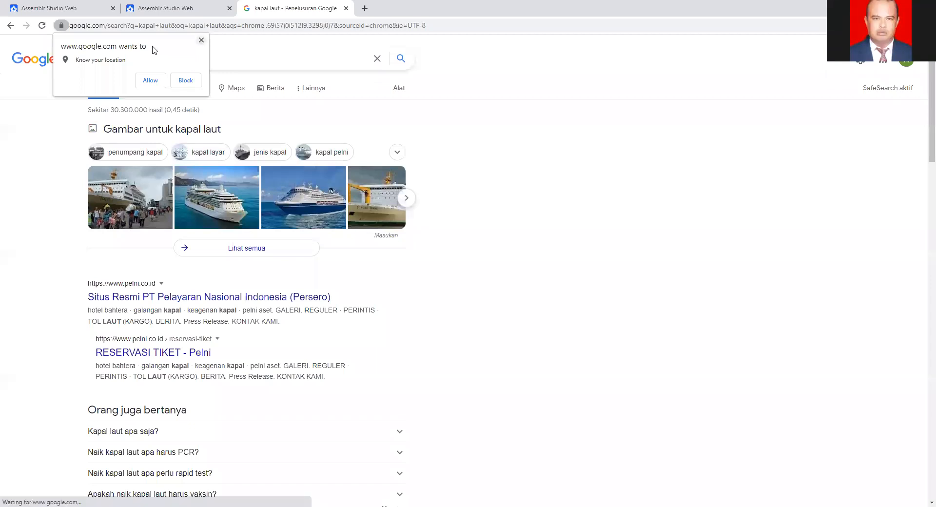
Change the Google search to "kapal kargo" and show its image results
click(130, 62)
double_click(108, 60)
text(kargo)
key(Return)
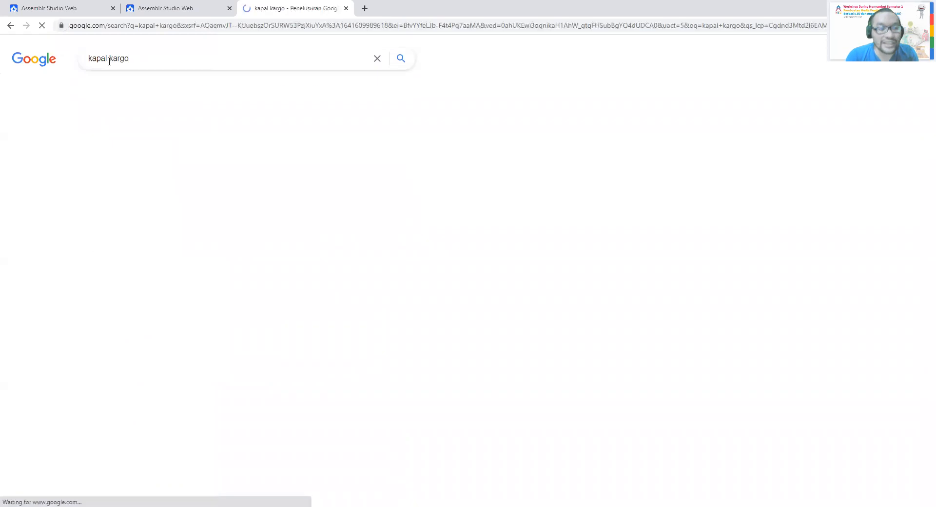
click(161, 92)
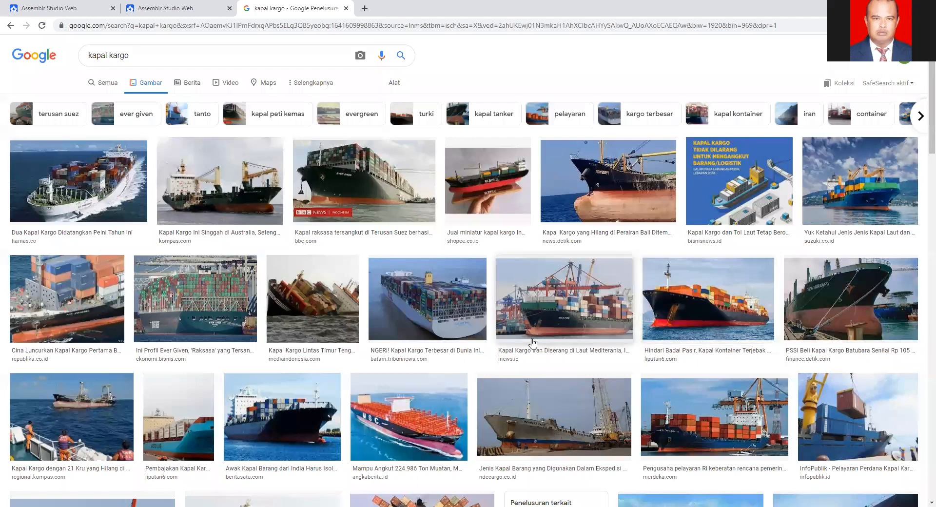
Pick the picture of the red MSC Gulsun cargo ship and open its source article on angkaberita.id
scroll(429, 356, down, 1)
click(422, 362)
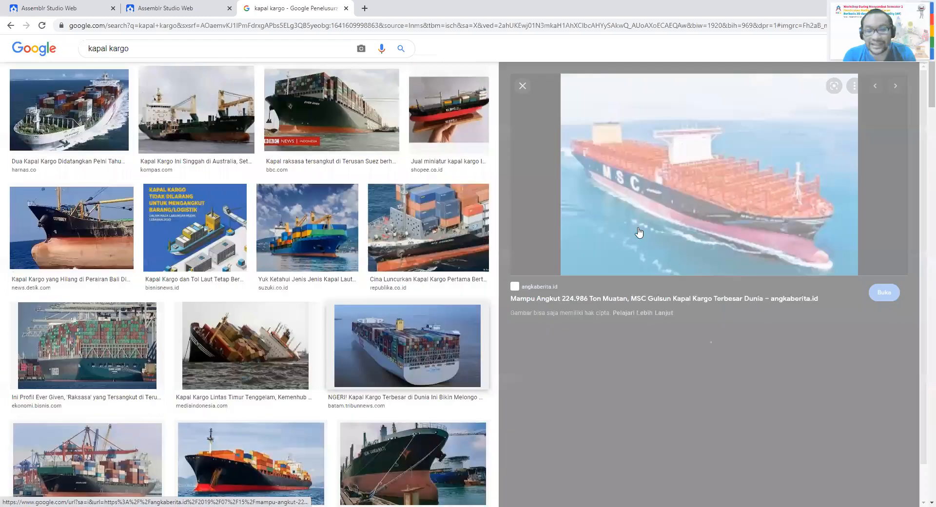
click(657, 297)
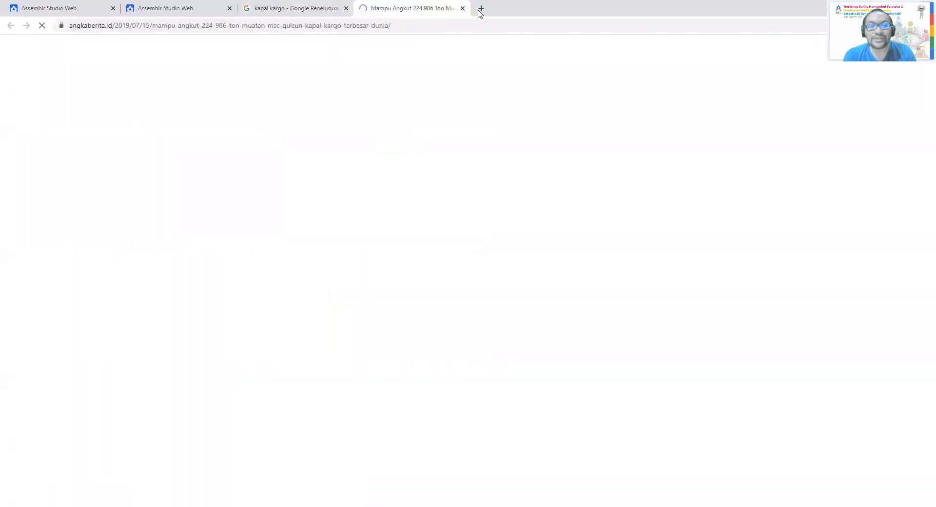
Open the remove.bg website in another new browser tab
click(481, 9)
text(remo)
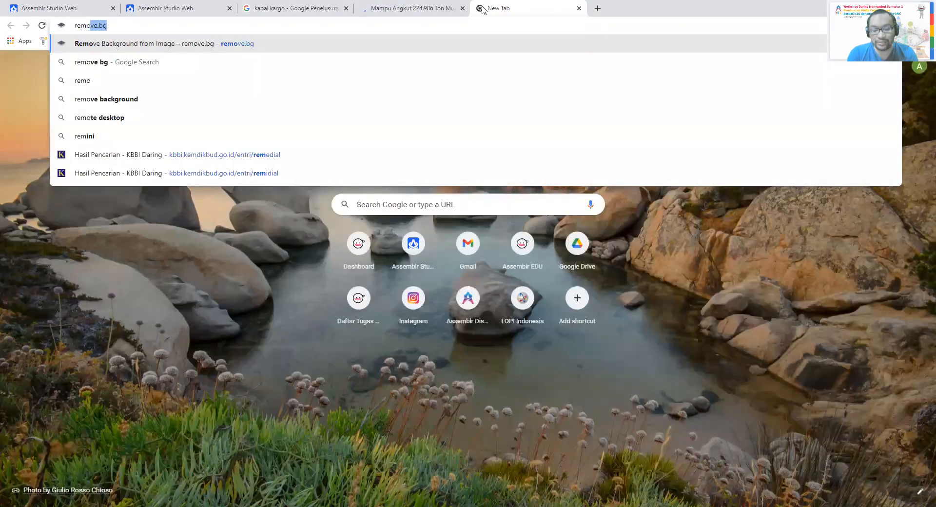
text(vebg)
key(Return)
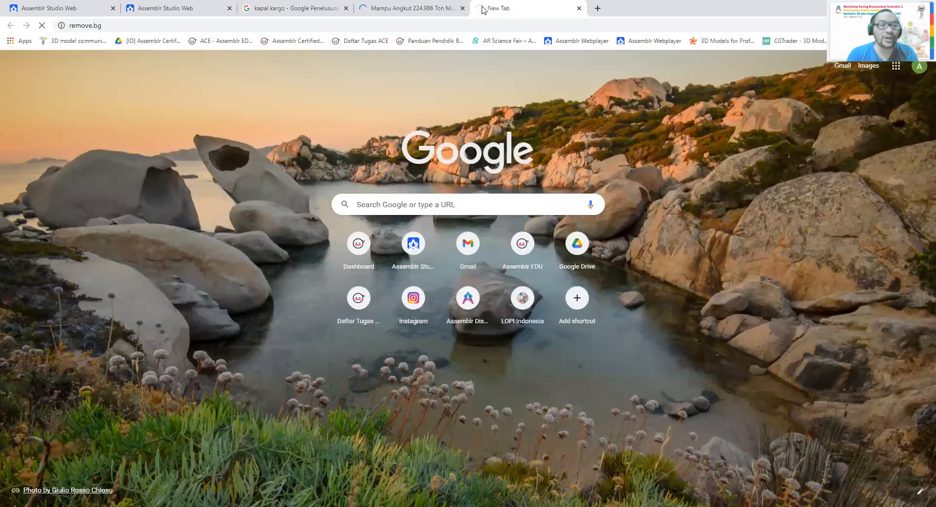
Copy the image address of the MSC ship photo from the article and paste it into remove.bg to cut out its background
click(403, 4)
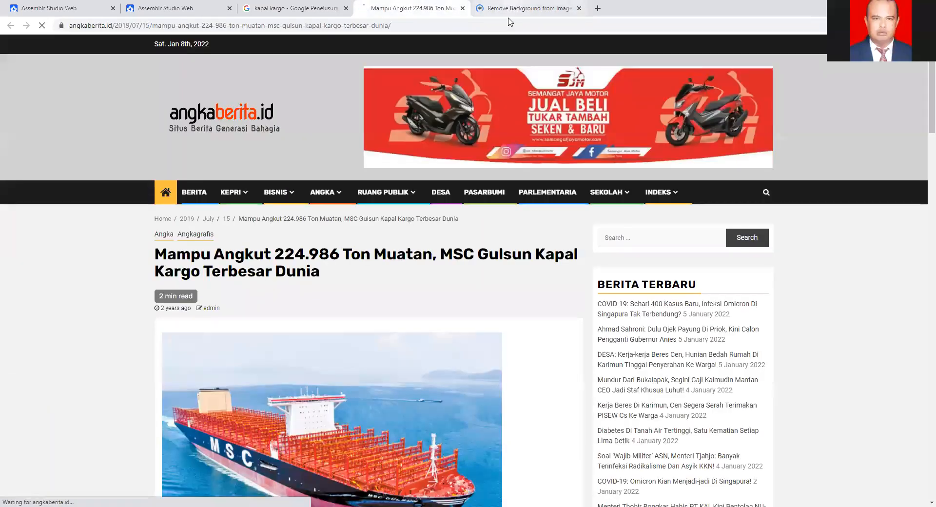
scroll(405, 258, down, 4)
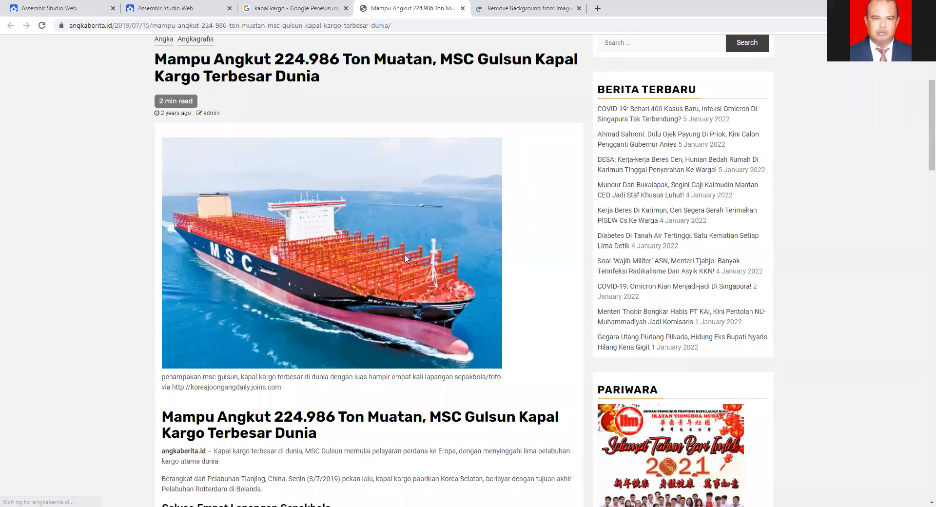
right_click(415, 244)
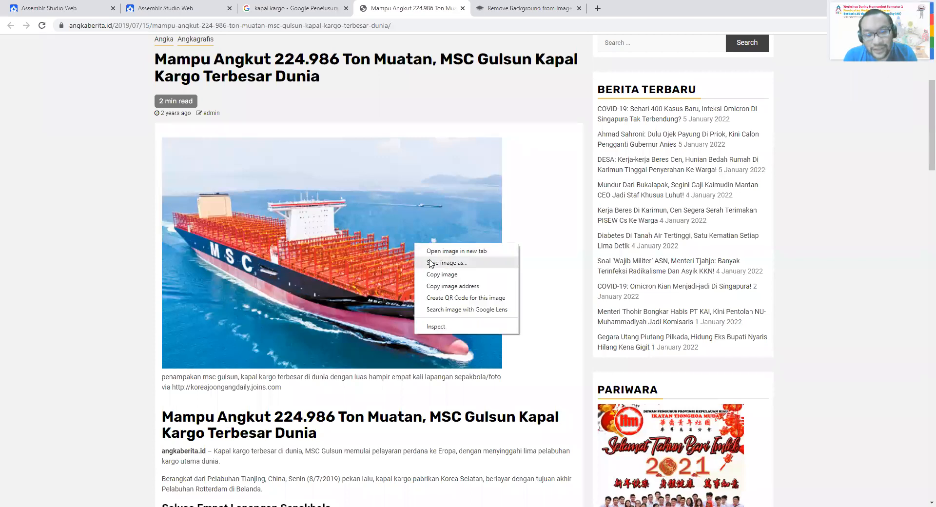
click(462, 289)
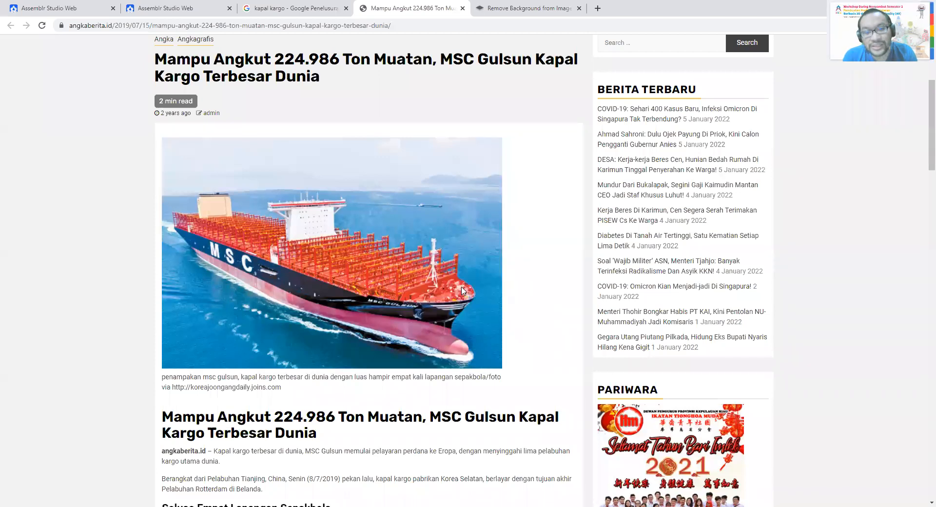
click(492, 8)
key(ctrl+v)
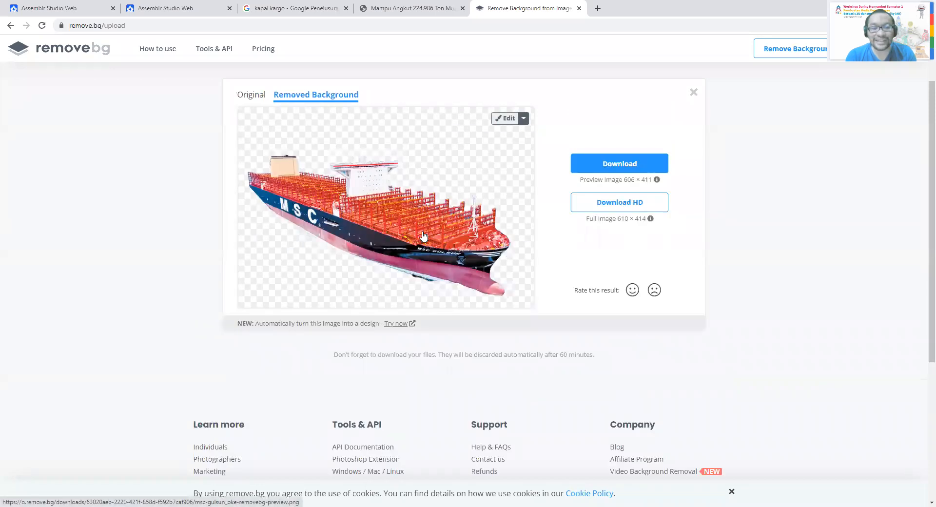
Save the ship image without background as Kapal.png under the ToT AR folder
right_click(403, 222)
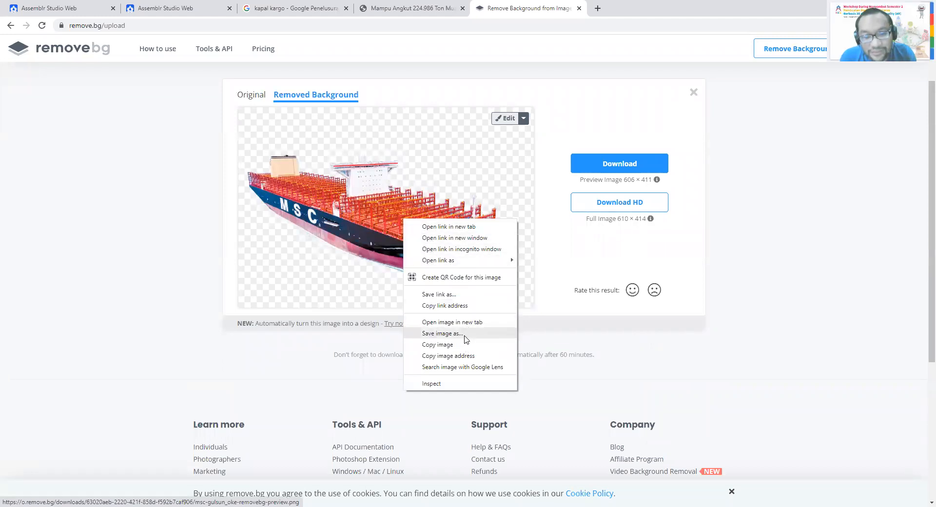
click(463, 333)
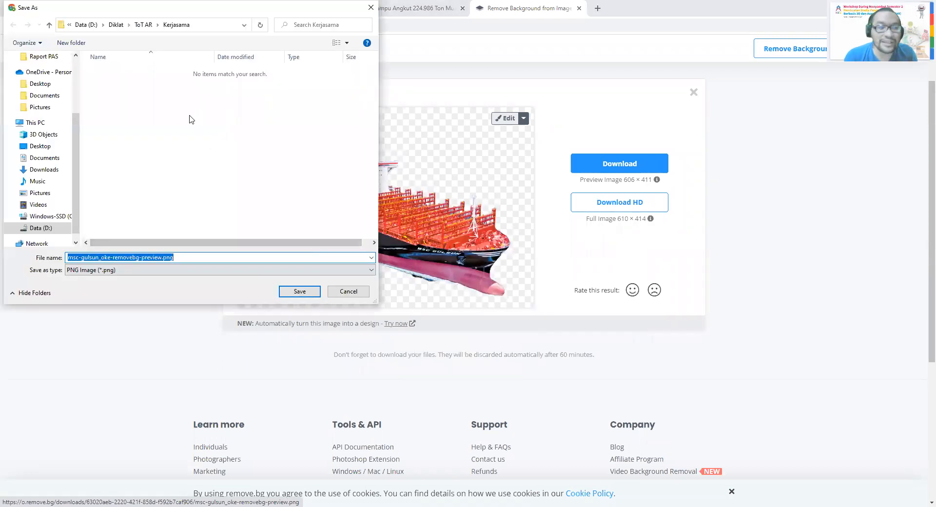
click(145, 29)
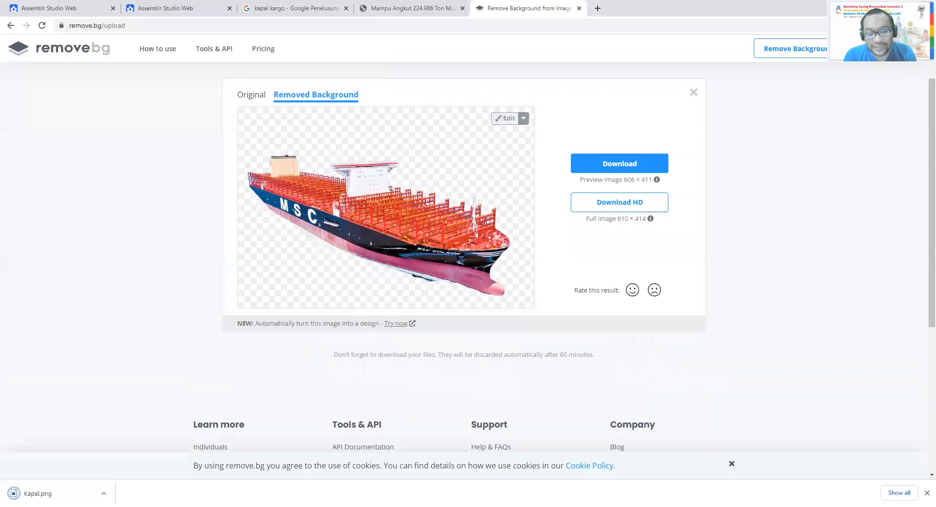
Switch to the Assemblr Studio scene and upload the image Kapal.png from the ToT AR folder
click(186, 8)
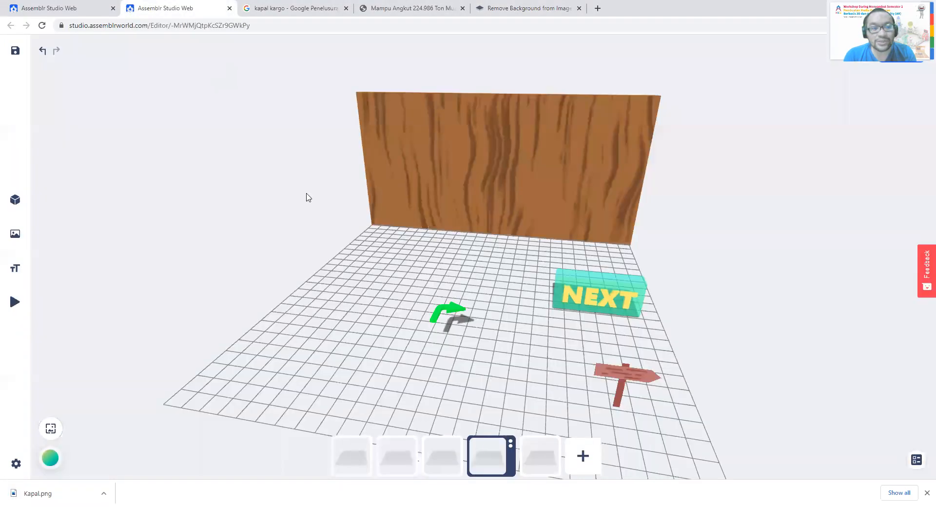
click(15, 234)
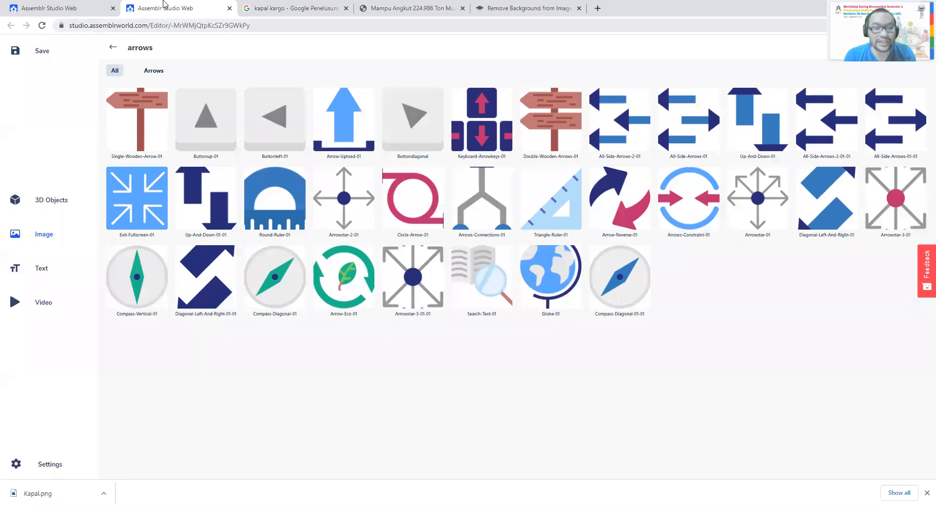
click(112, 49)
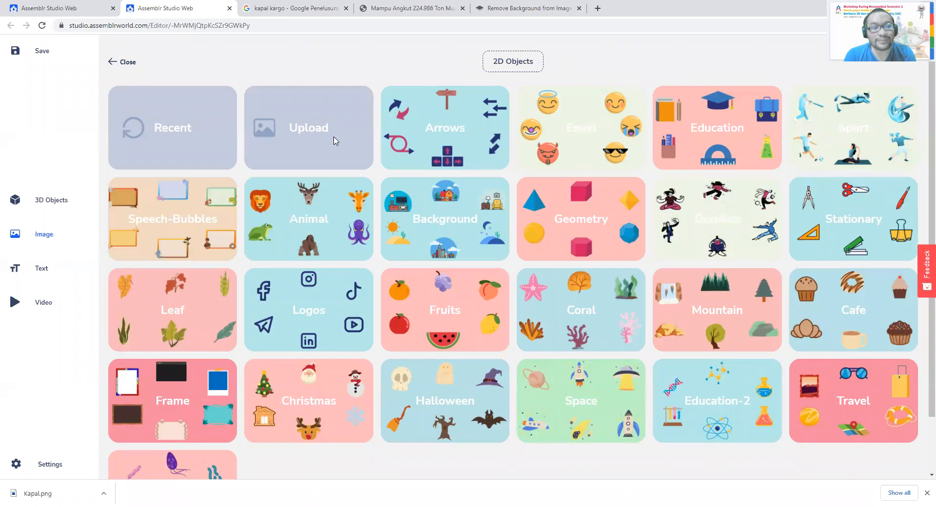
click(335, 138)
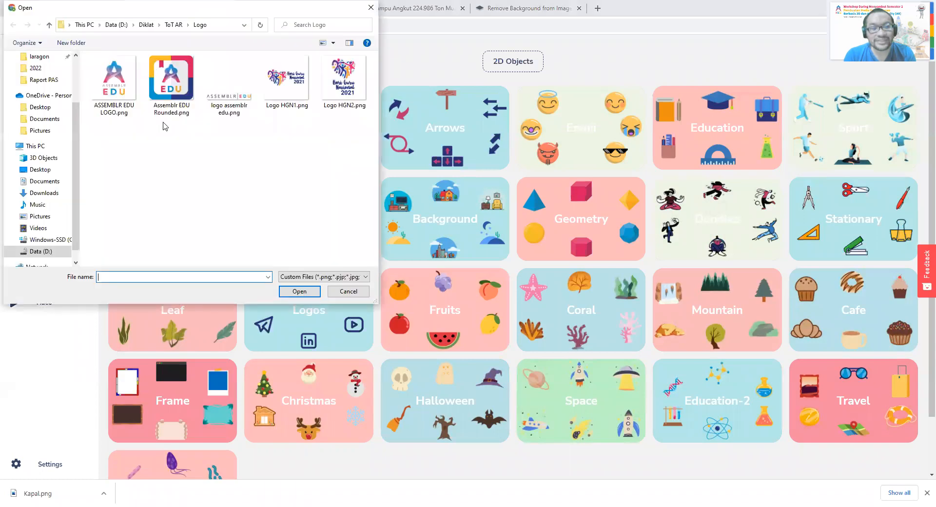
click(173, 25)
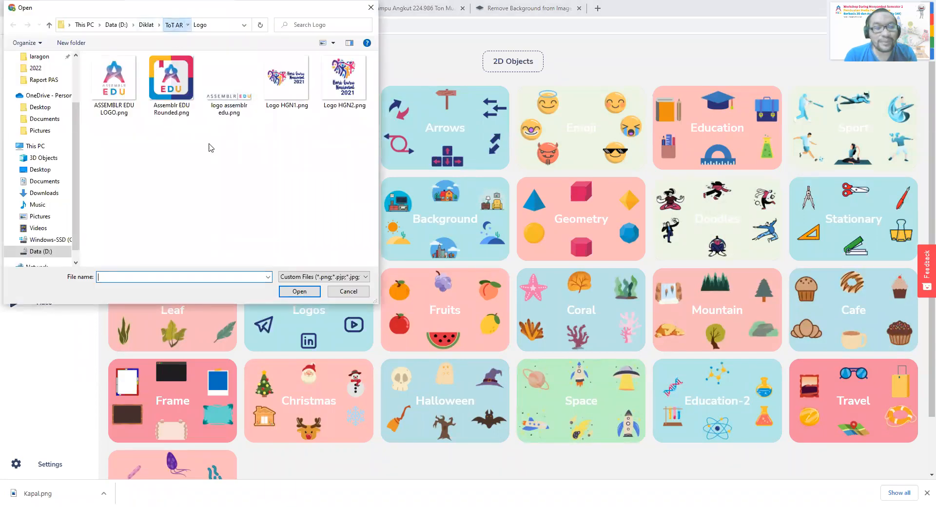
text(kapal)
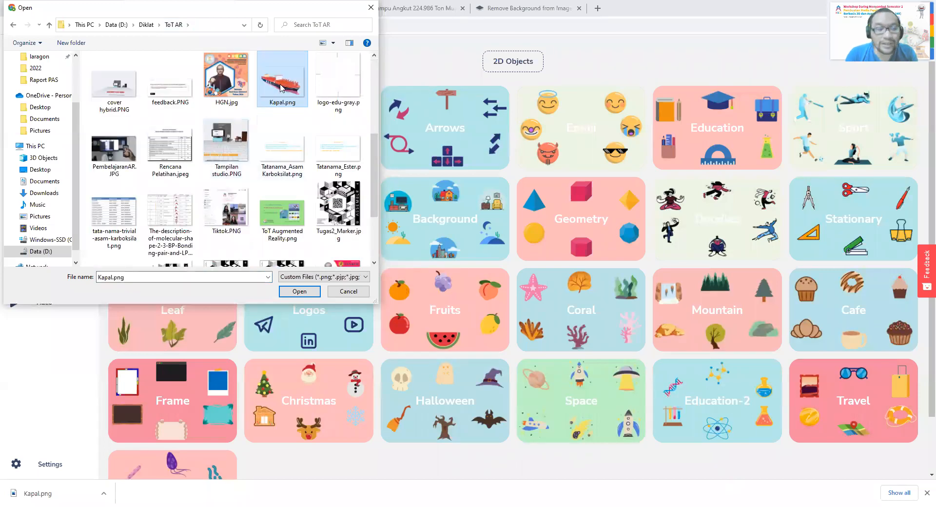
double_click(281, 87)
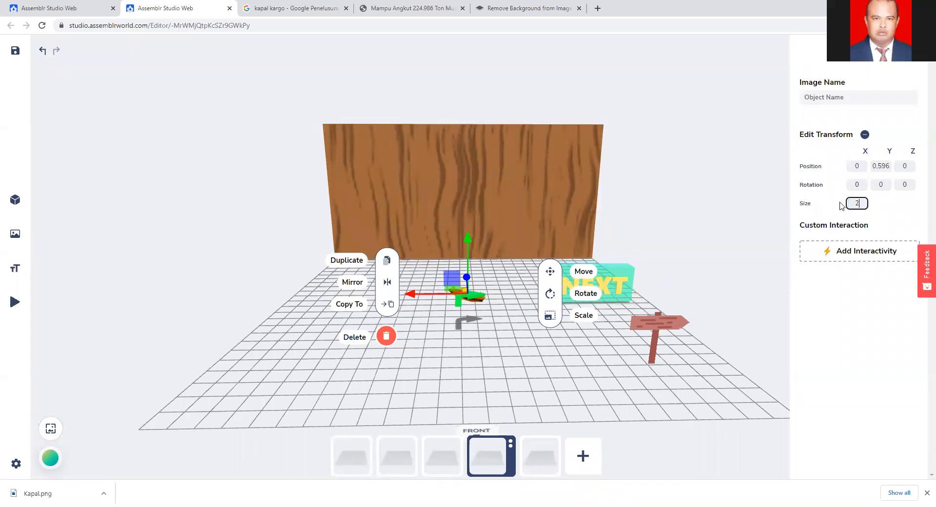
Set the ship image's size to 2 and raise it above the grid to a Y position of about 5.6
key(Return)
drag(471, 243, 474, 201)
click(478, 376)
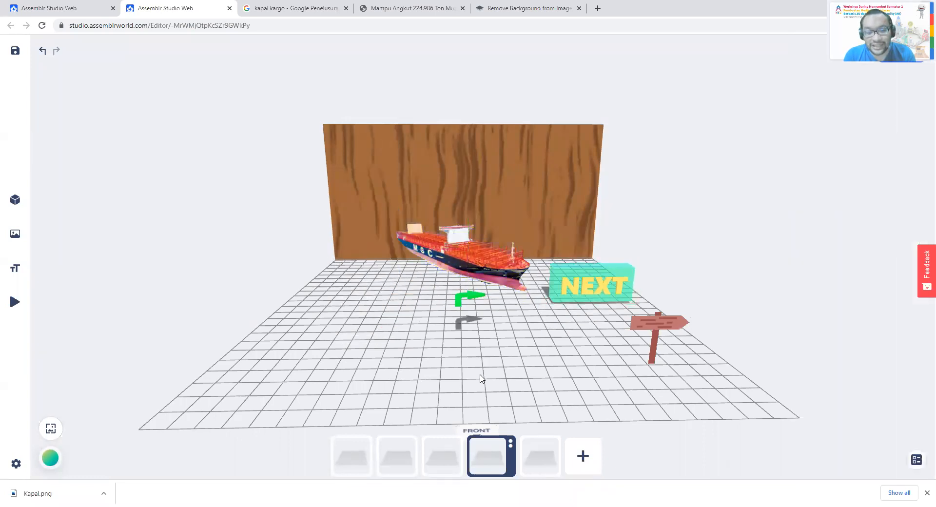
Shift the ship image sideways to X about 10 and back towards the wooden wall to Z about -15
click(437, 250)
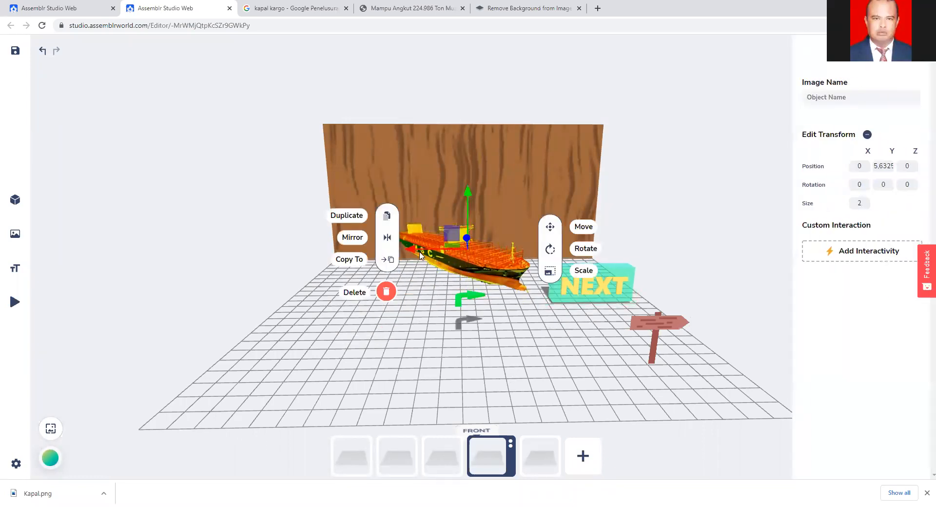
drag(437, 250, 332, 286)
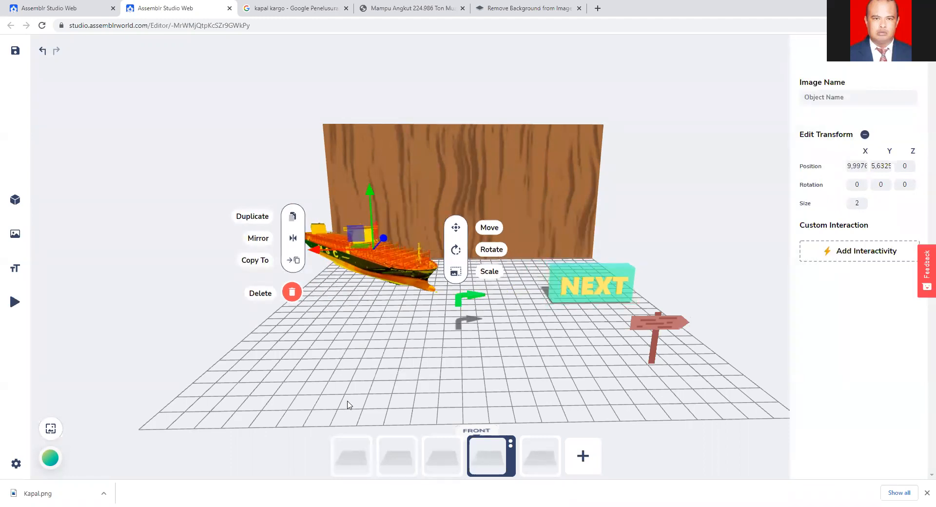
click(379, 293)
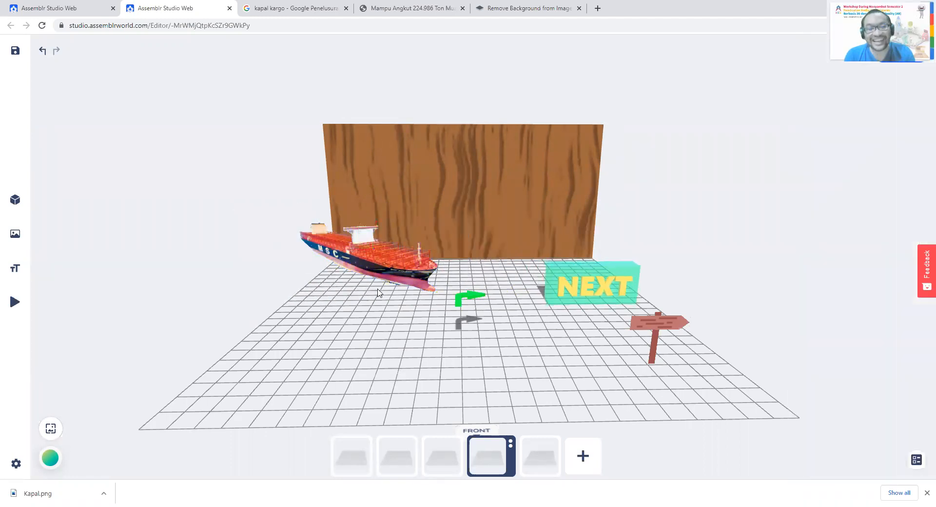
click(371, 265)
drag(393, 236, 398, 226)
mouse_move(361, 370)
mouse_down()
mouse_move(376, 384)
mouse_move(382, 354)
mouse_move(361, 365)
mouse_up()
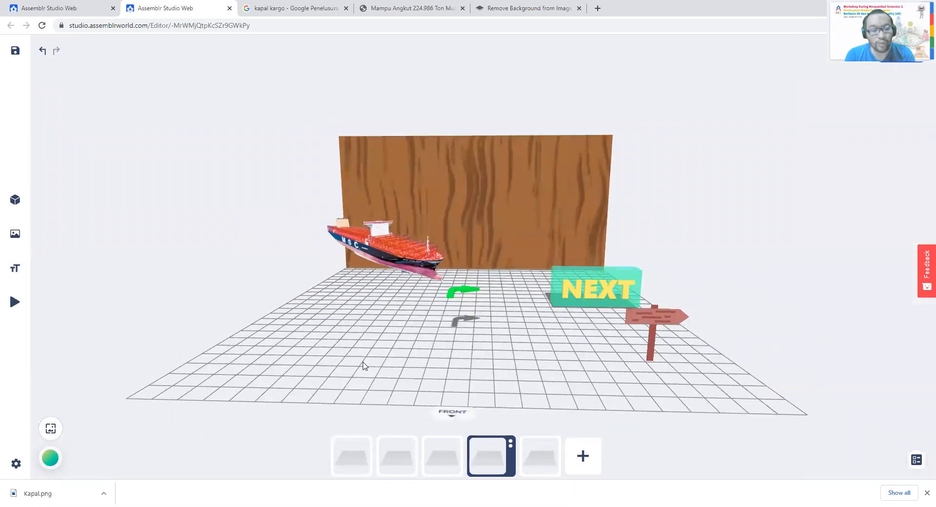
click(392, 242)
drag(677, 219, 476, 218)
drag(485, 212, 502, 207)
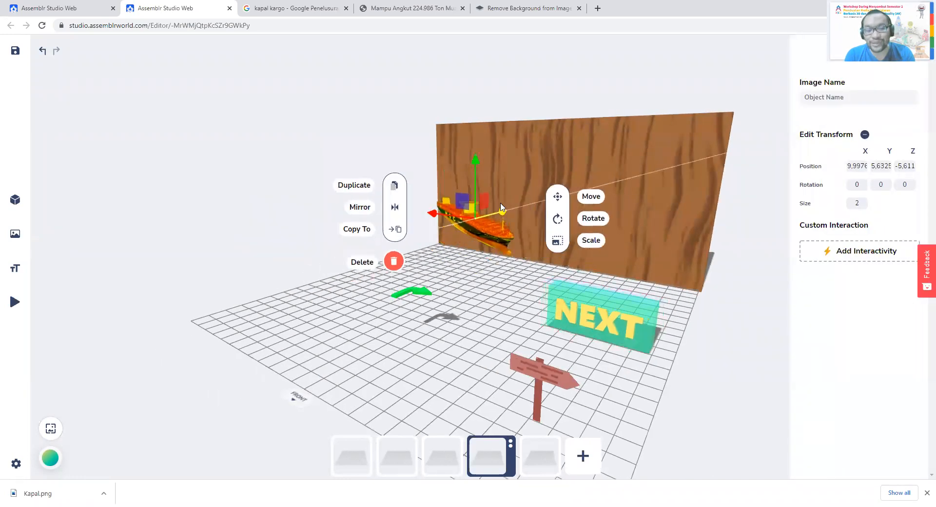
click(311, 325)
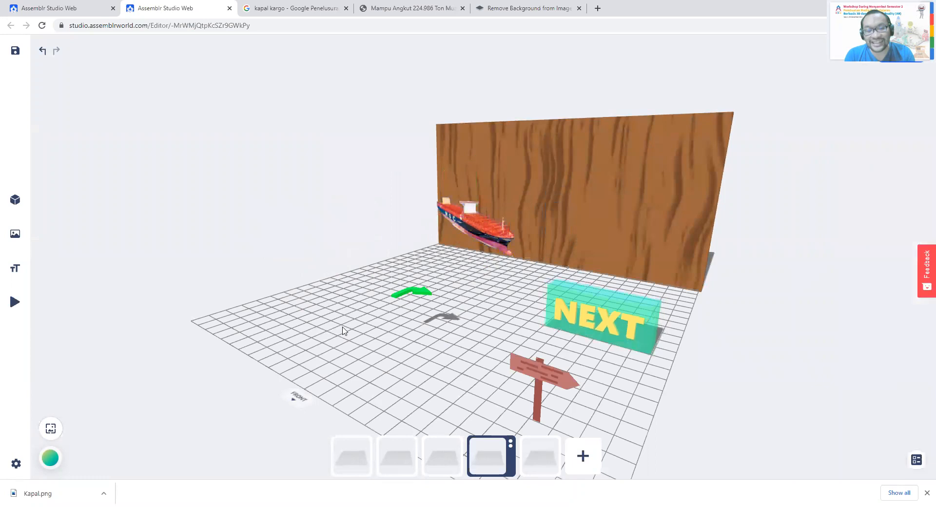
Add an on-tap Move animation to the ship with custom target 0, 0, 0, start time 0 s, duration 1 s and linear easing
drag(341, 327, 355, 323)
click(415, 238)
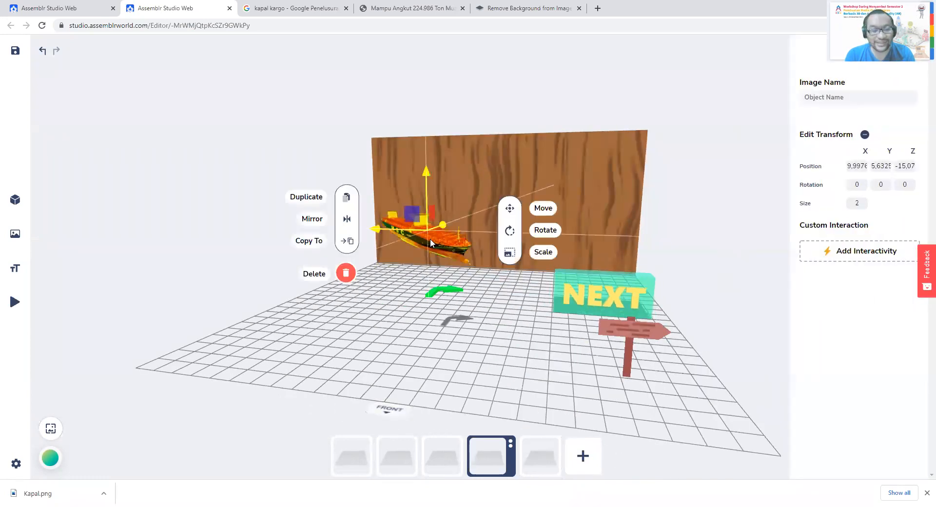
click(867, 250)
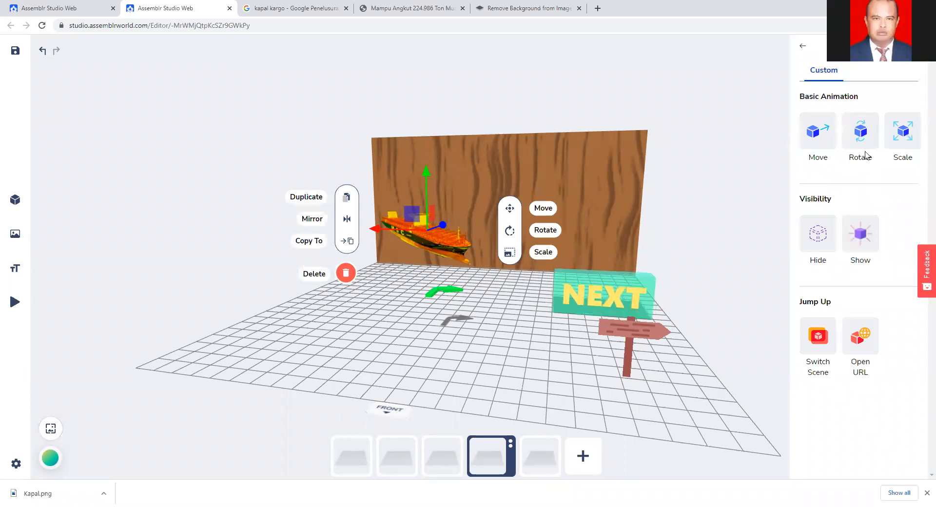
click(827, 141)
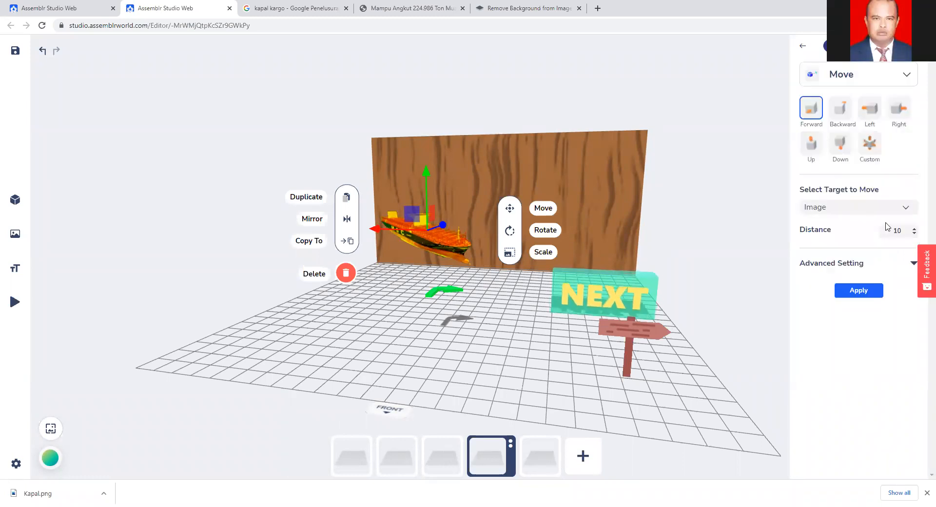
click(911, 265)
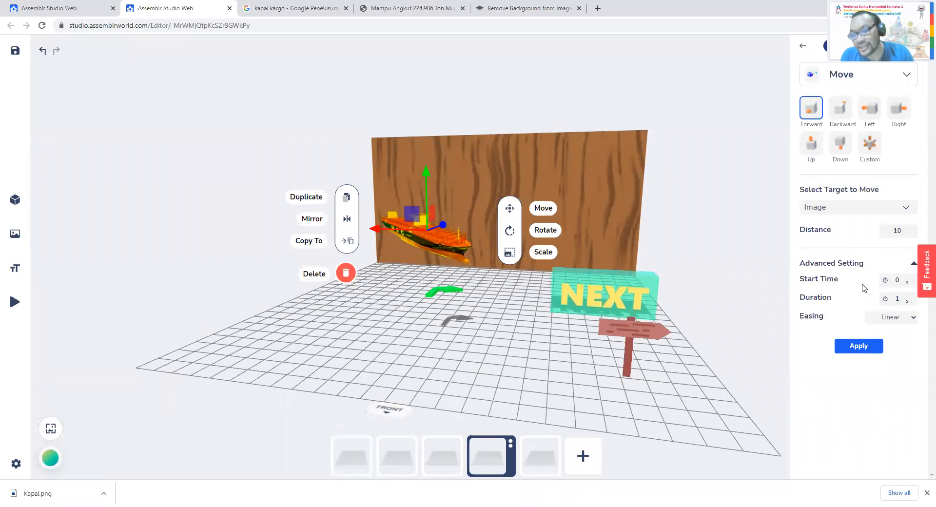
click(871, 150)
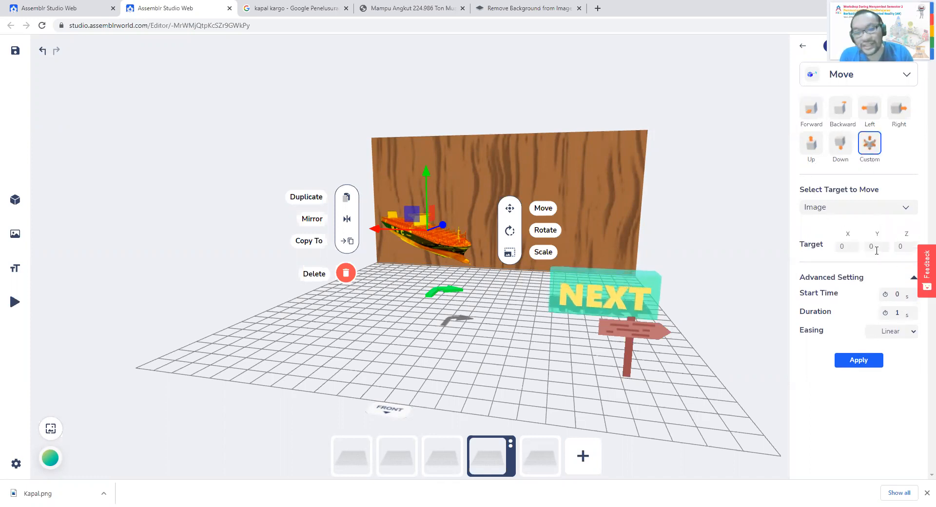
click(861, 363)
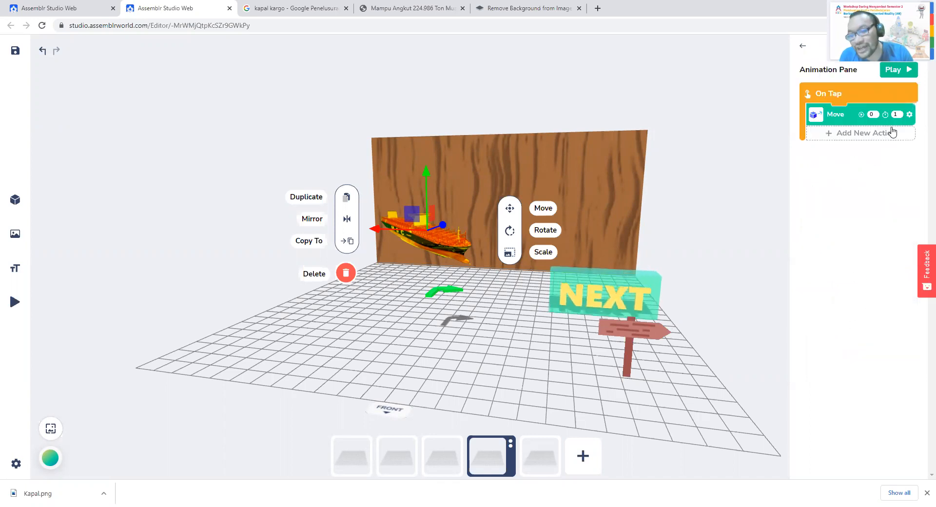
Preview the project, go to scene-4, test the ship's tap animation and view it from different angles
click(891, 70)
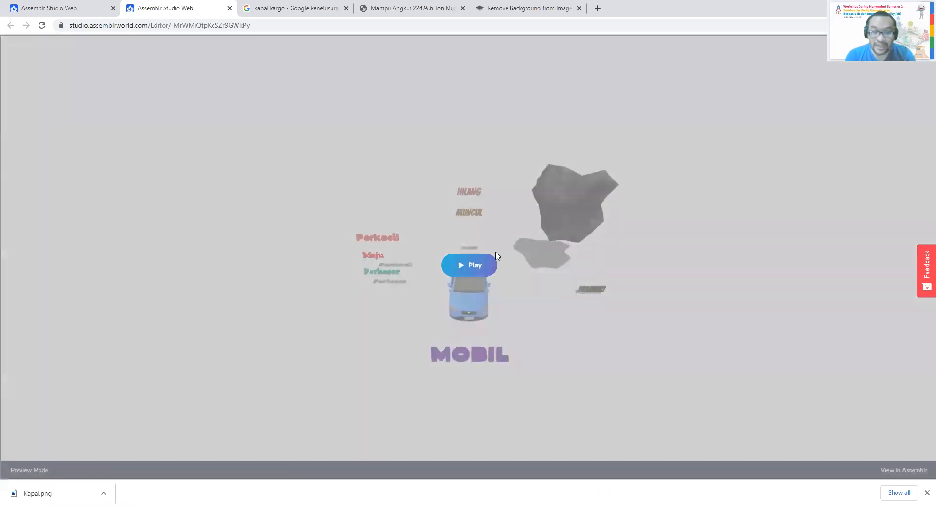
click(485, 258)
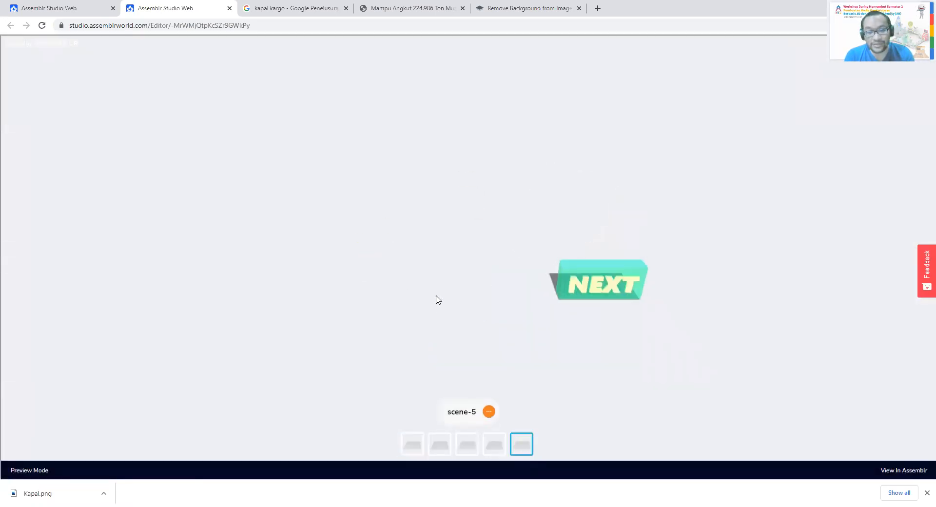
click(488, 449)
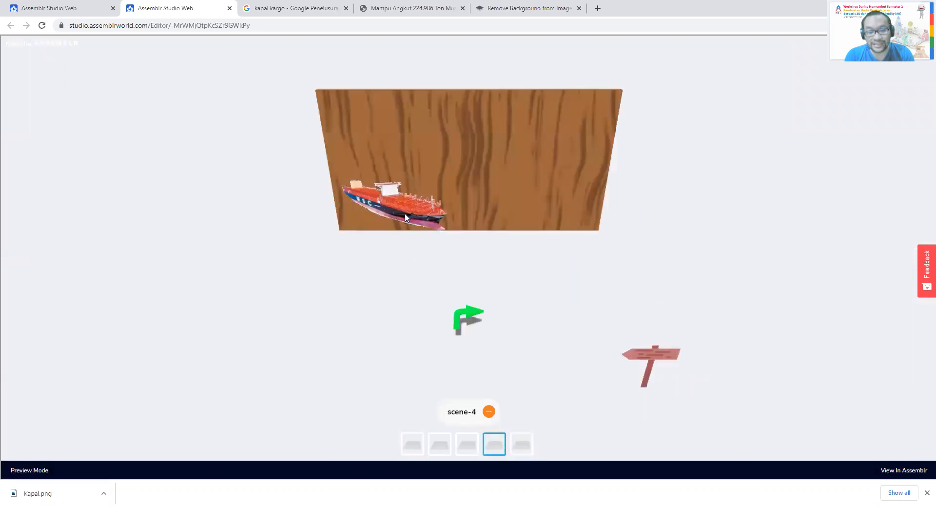
drag(397, 213, 465, 308)
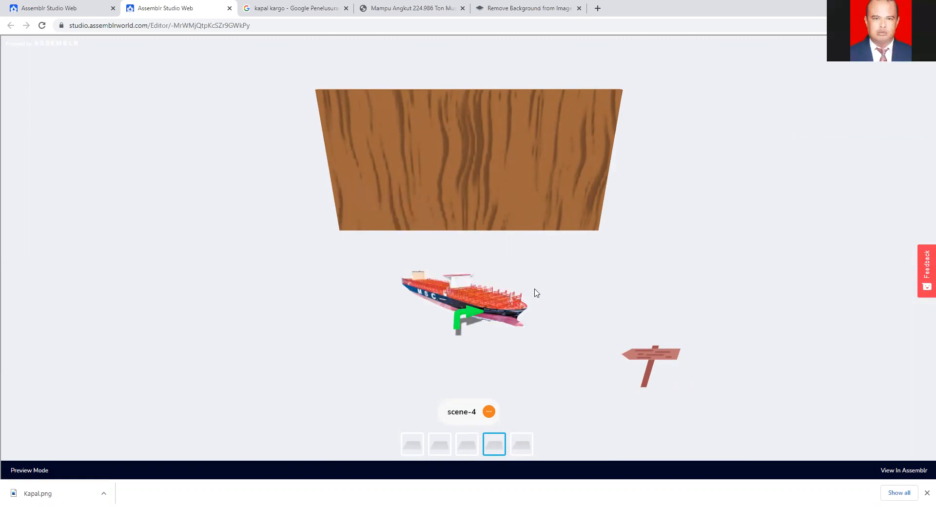
drag(535, 289, 539, 255)
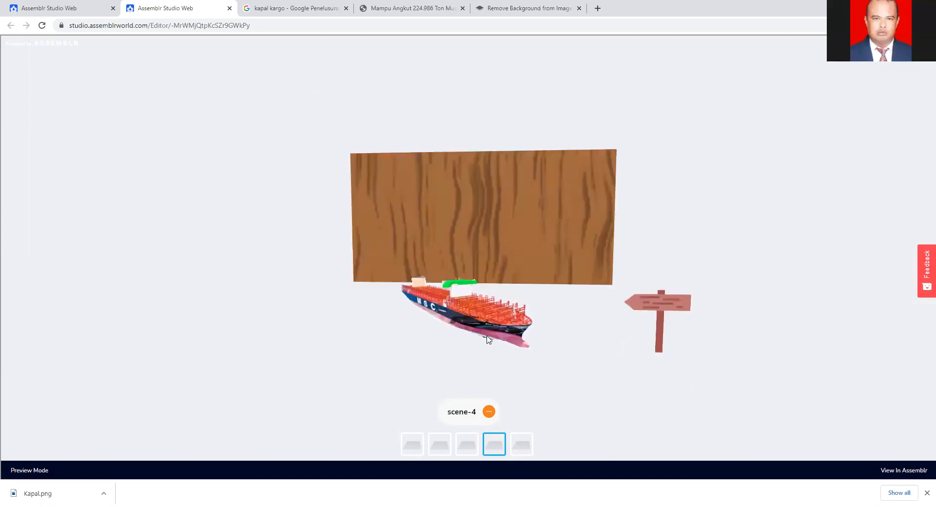
drag(519, 328, 498, 322)
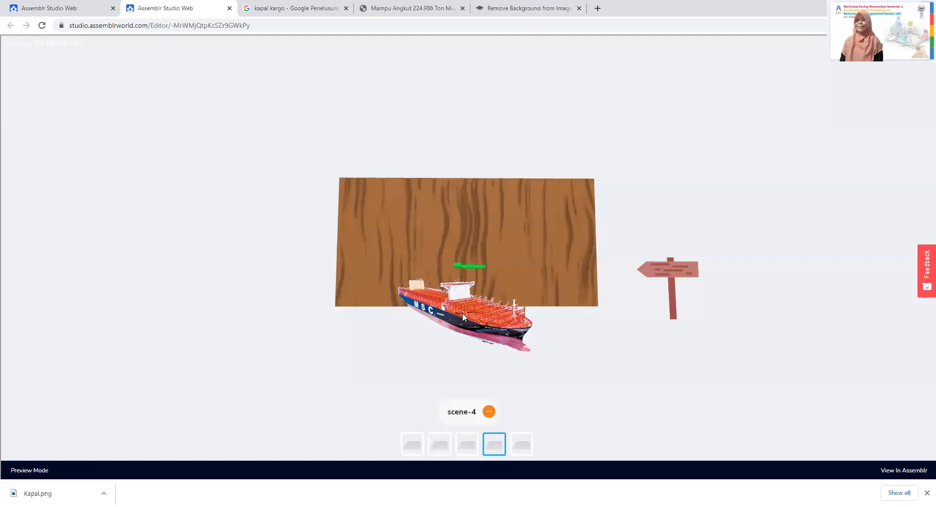
mouse_move(562, 363)
mouse_down()
mouse_move(545, 383)
mouse_move(575, 371)
mouse_move(552, 372)
mouse_up()
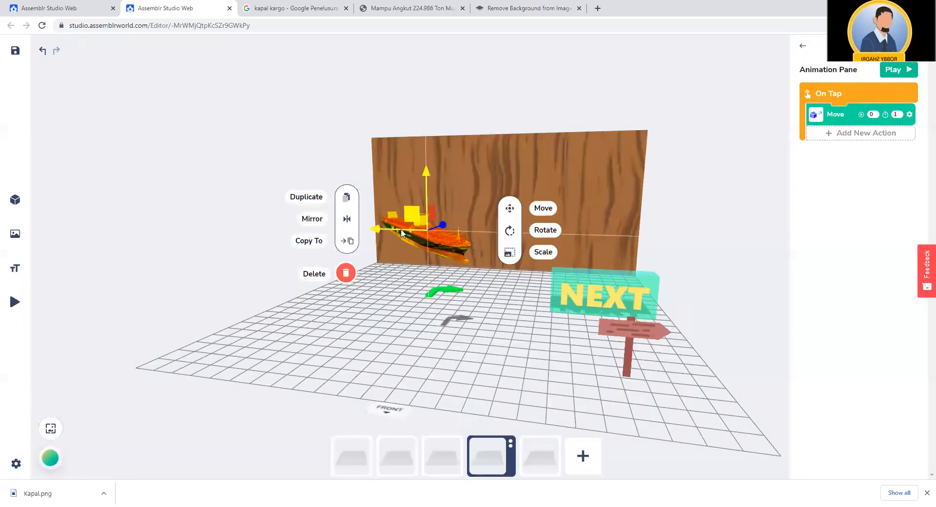
click(301, 115)
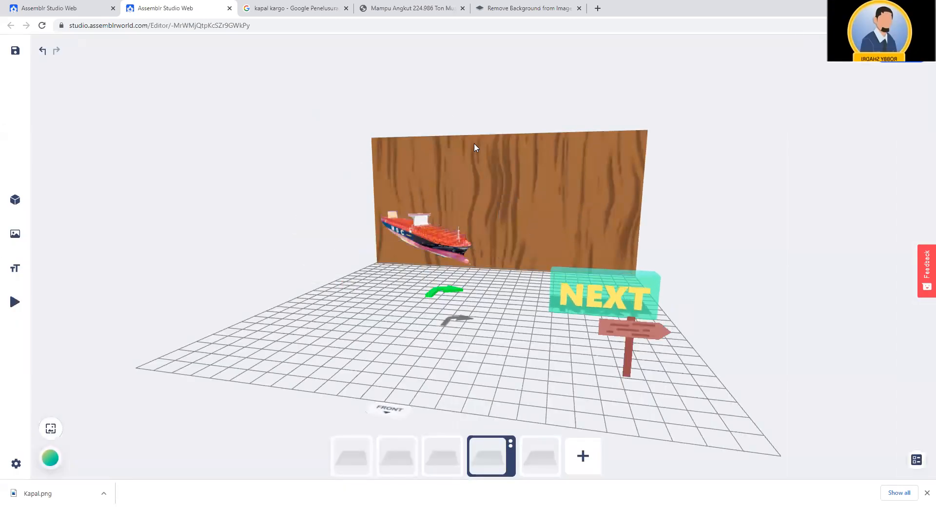
click(423, 235)
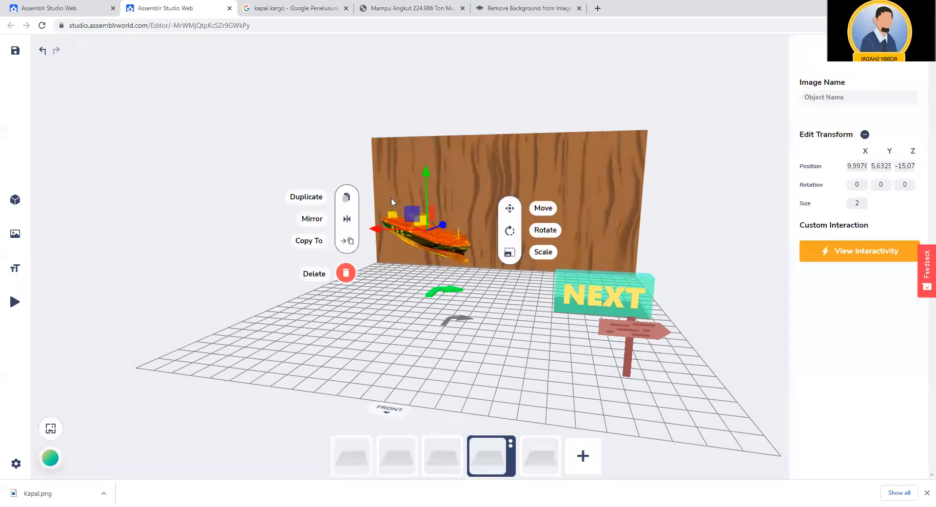
click(258, 105)
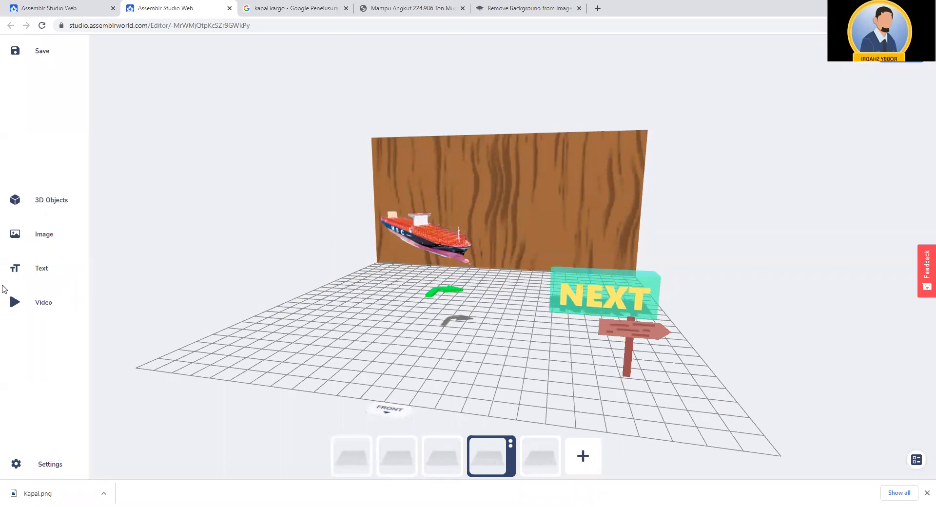
Place the 3D text "Ekspor" in Bangers Regular with extrude 0.25 and color #B2B2B2, and shift it sideways to X about 15
click(41, 268)
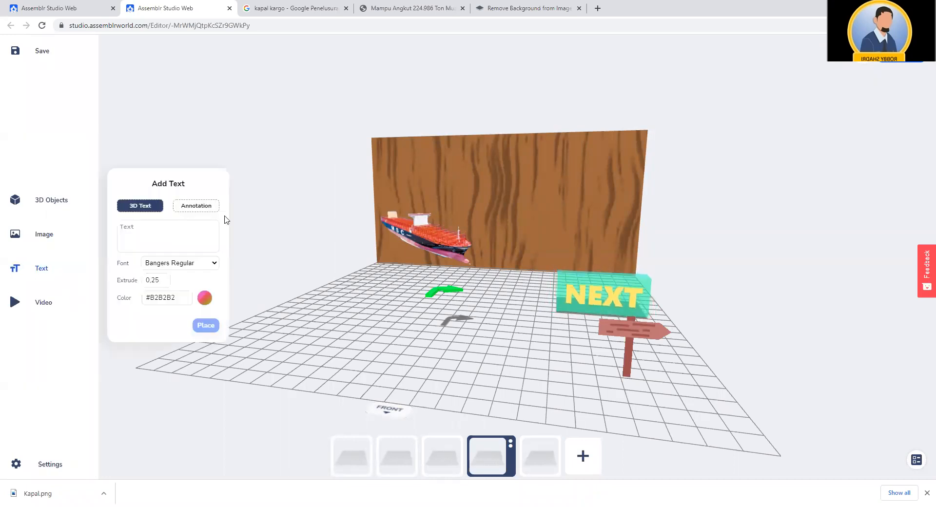
click(311, 136)
click(8, 273)
click(147, 230)
text(Ekspor)
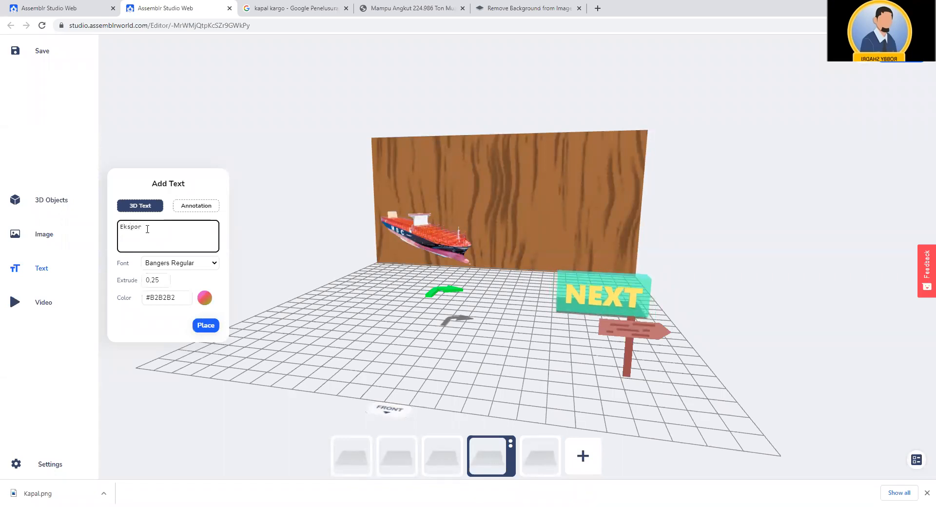
click(205, 325)
drag(417, 293, 293, 285)
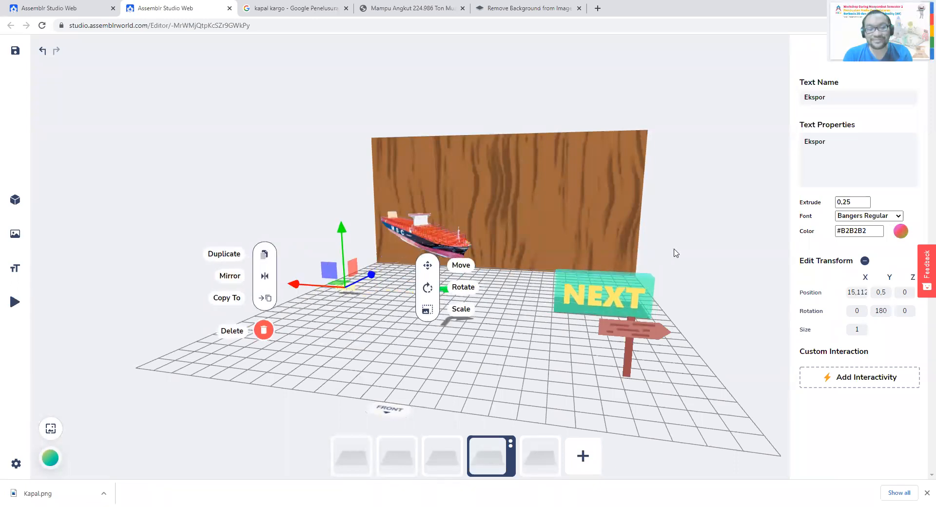
drag(671, 265, 363, 242)
click(289, 334)
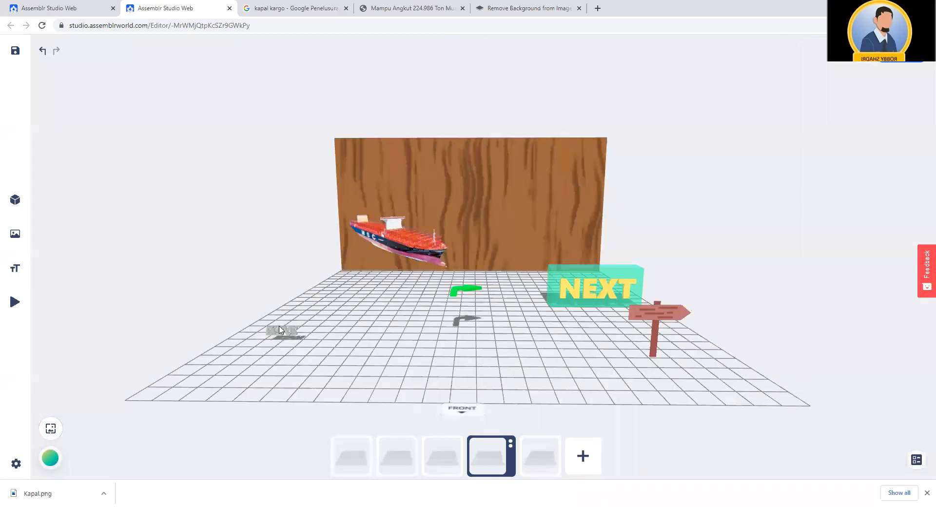
click(279, 330)
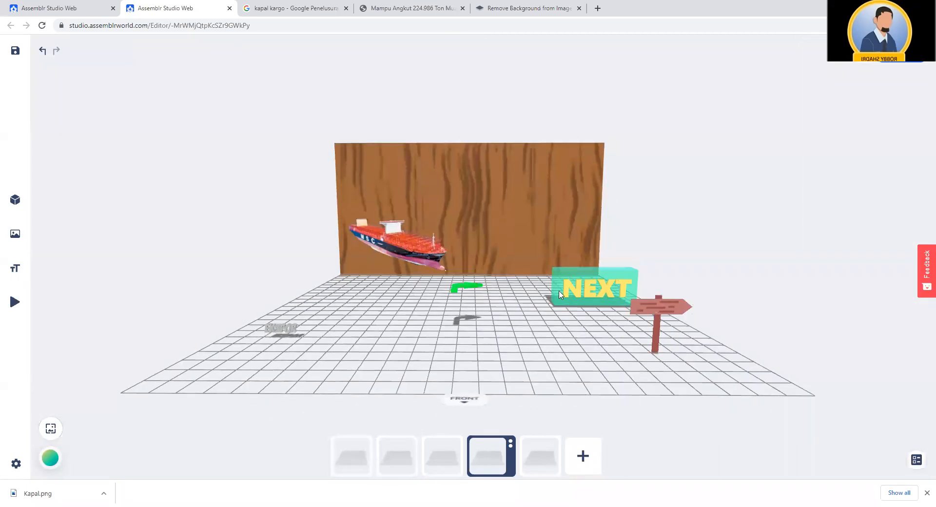
Change the color of the 3D text "Ekspor" to red #ff0000 and deselect it
click(901, 232)
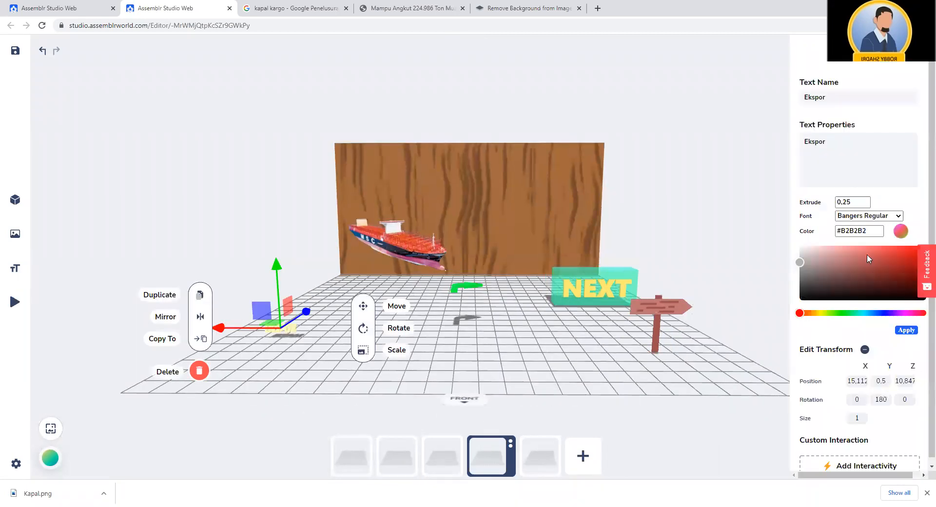
click(917, 247)
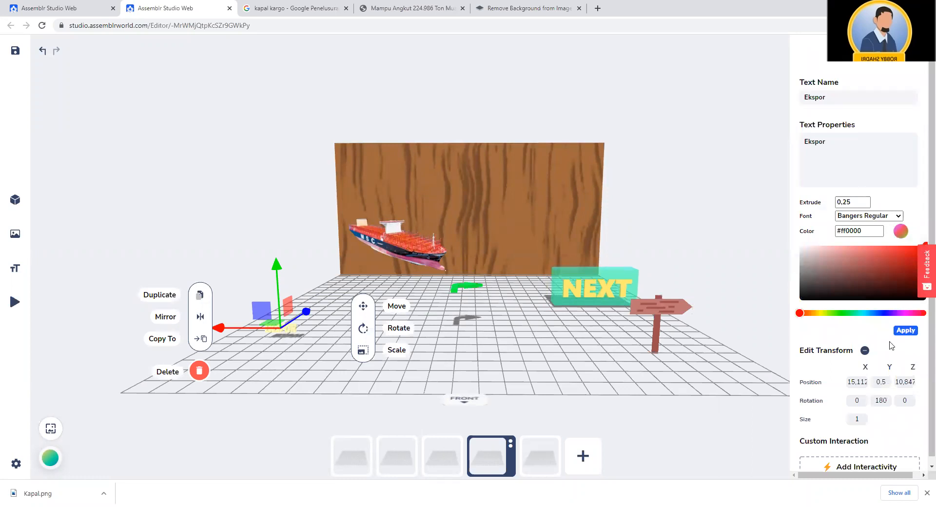
click(907, 330)
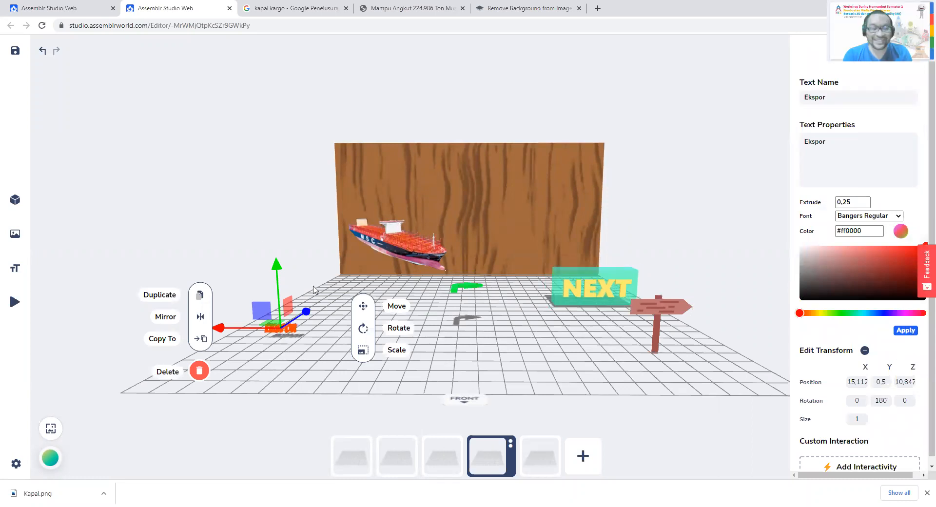
click(263, 246)
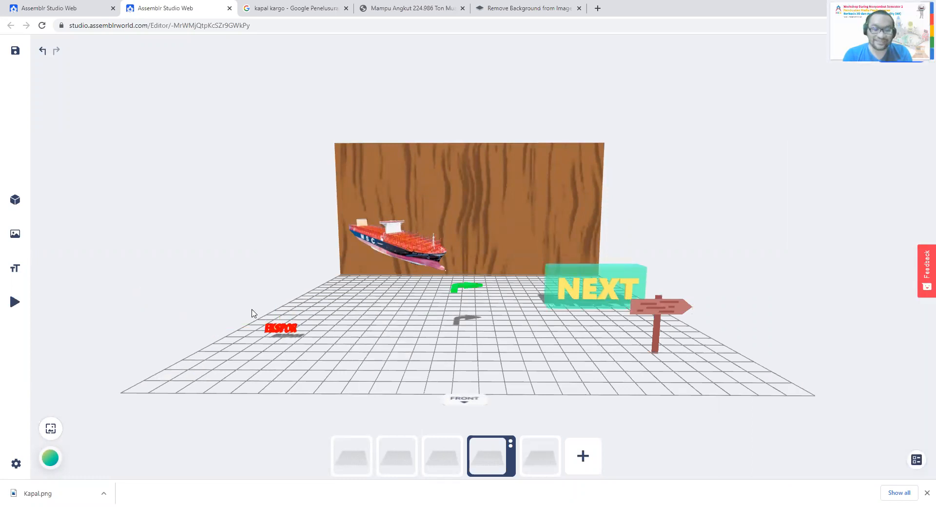
Browse the categories of the 3D object library and return to the scene without placing anything
click(283, 329)
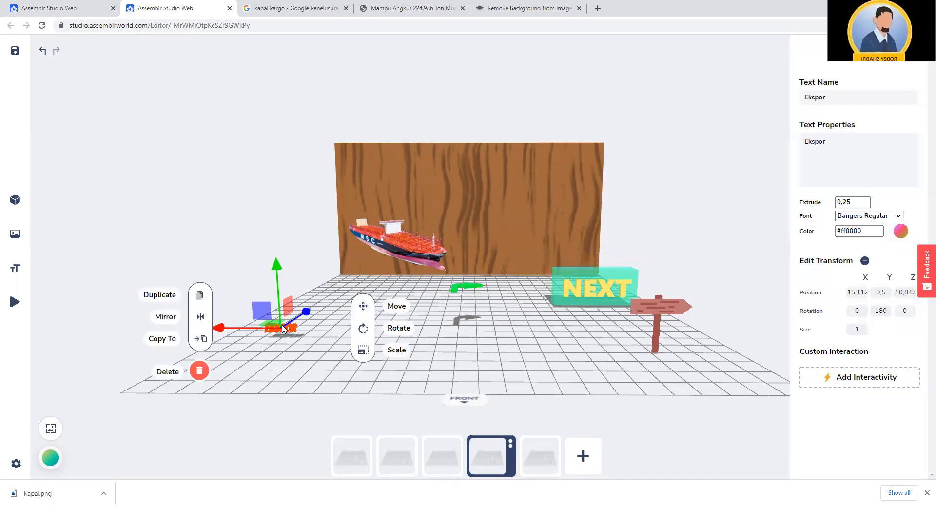
click(21, 203)
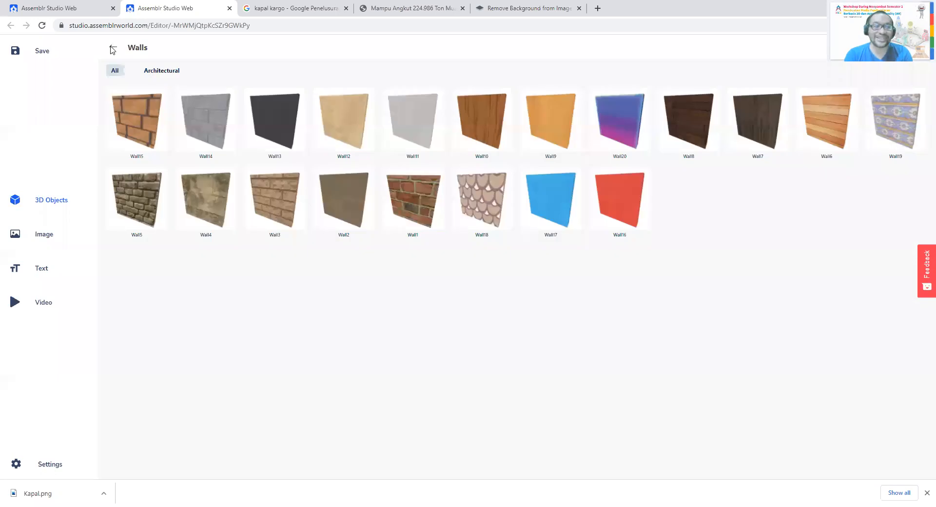
click(112, 50)
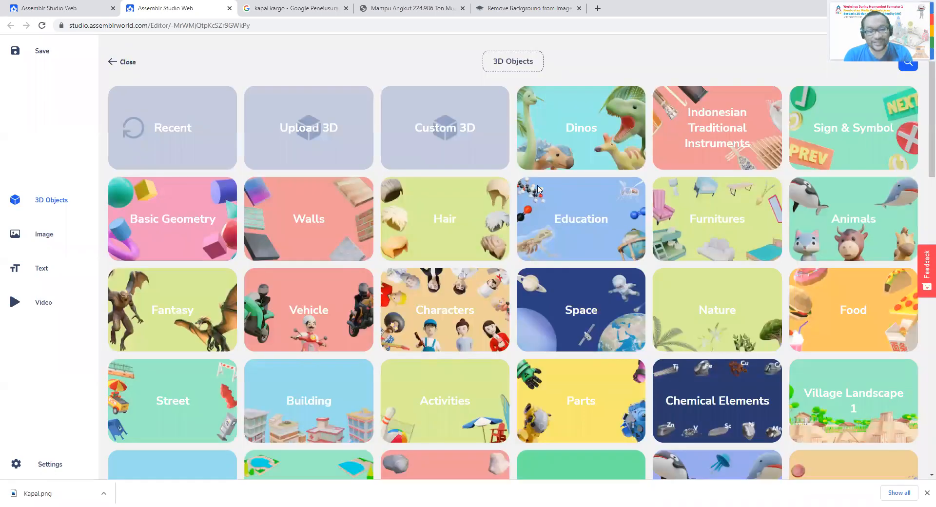
scroll(293, 292, down, 2)
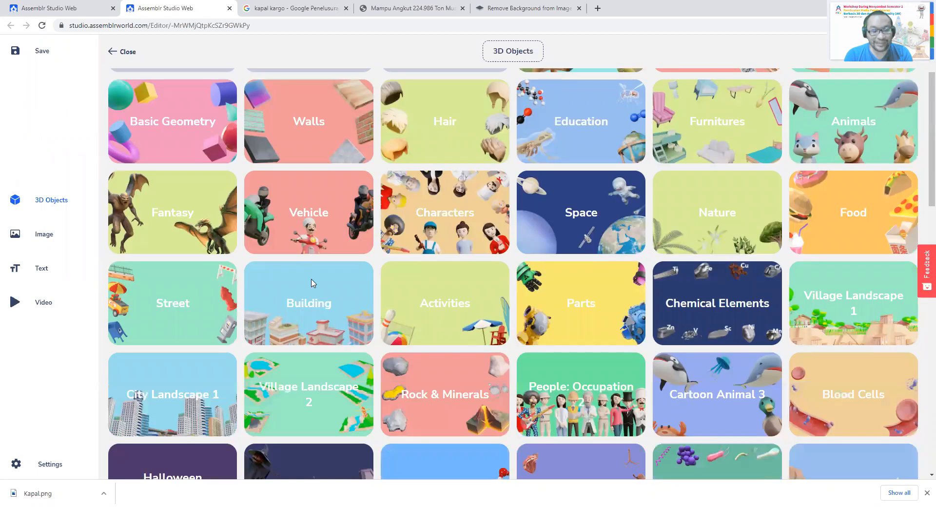
scroll(429, 195, down, 2)
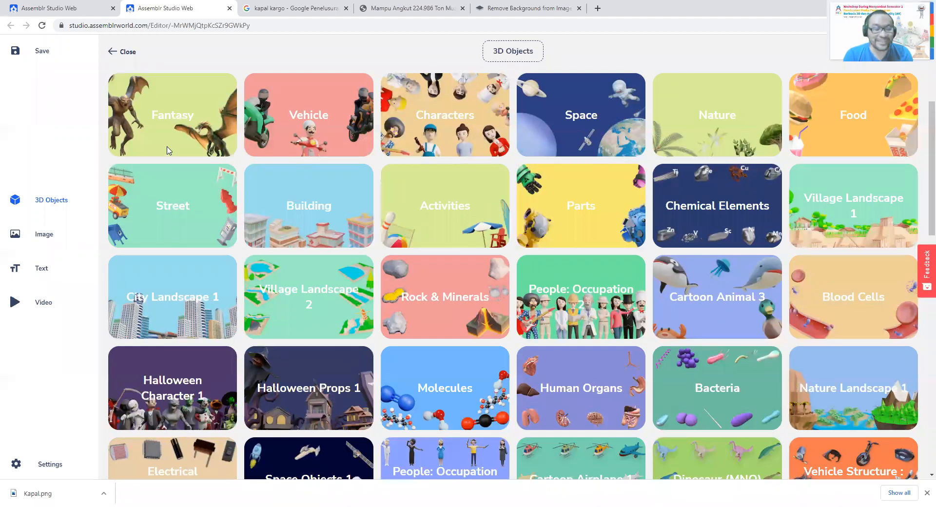
click(117, 53)
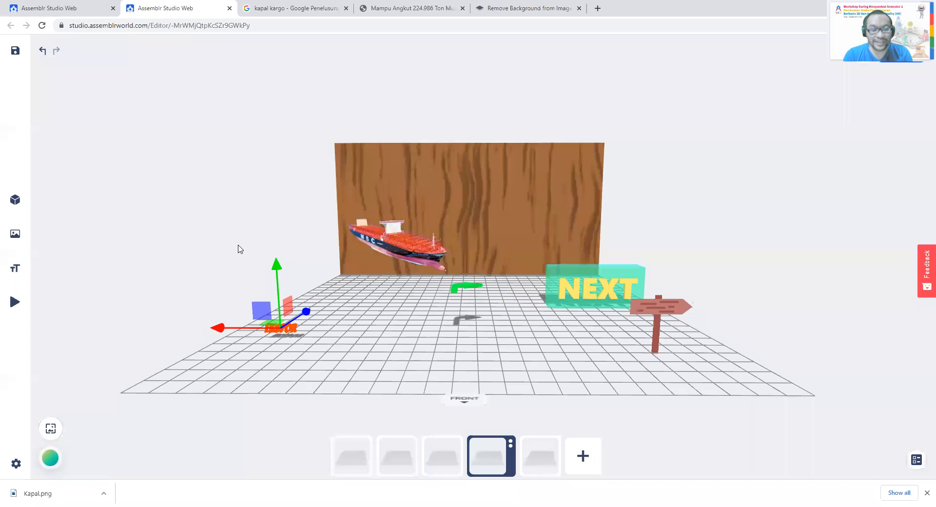
click(295, 260)
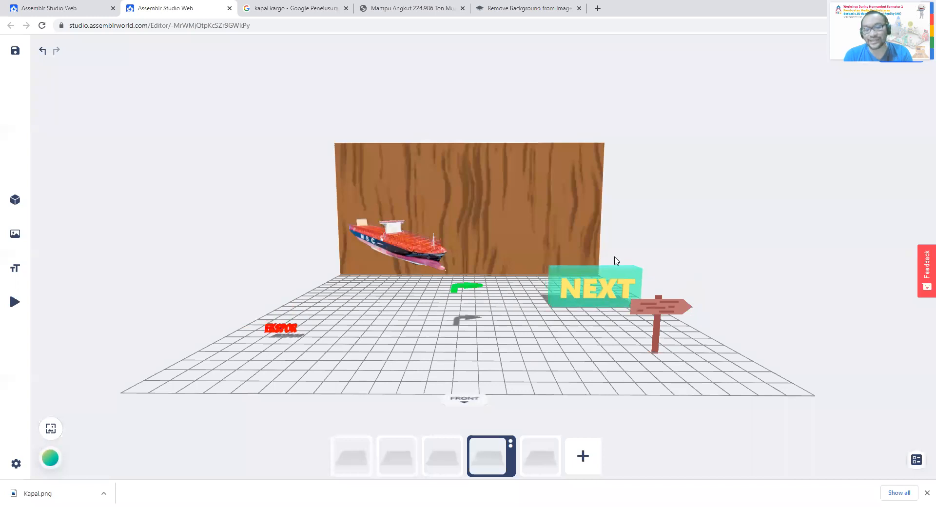
click(15, 200)
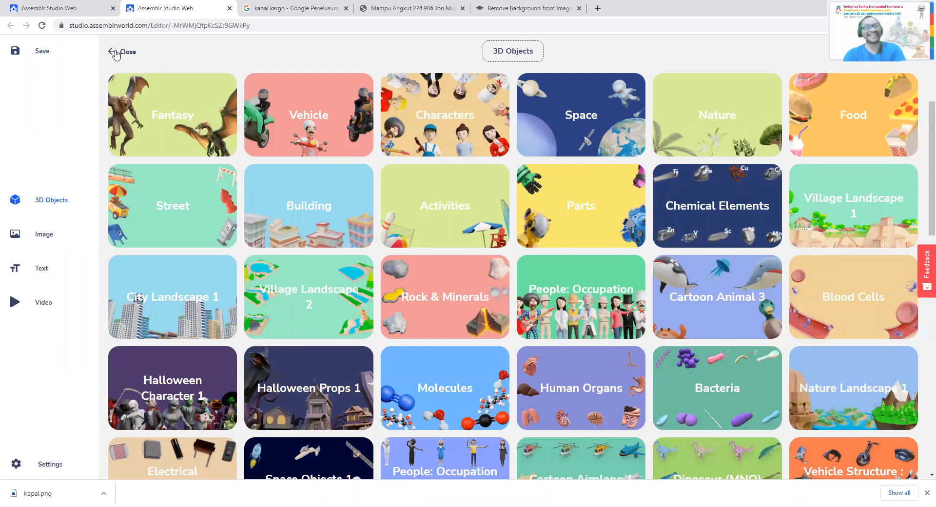
key(Escape)
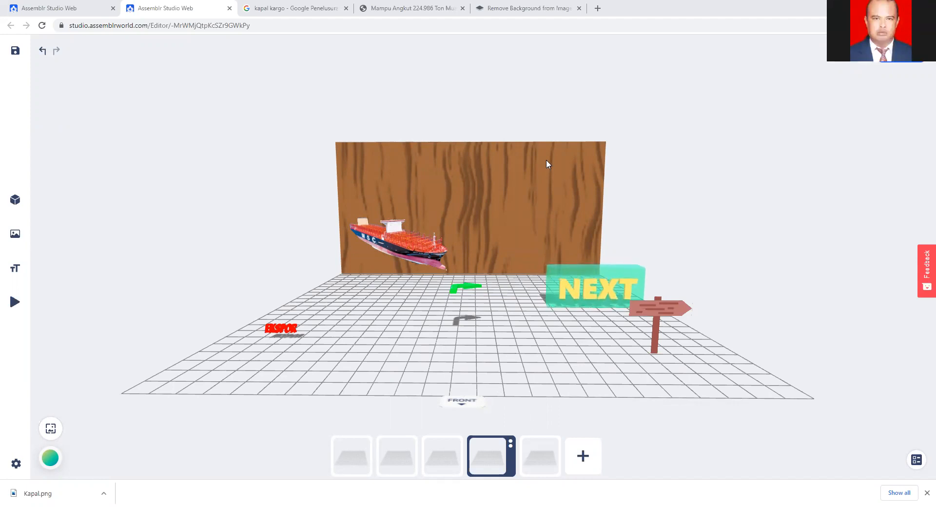
View scene-2, return to scene-4 and inspect the wooden signpost image's properties
click(389, 464)
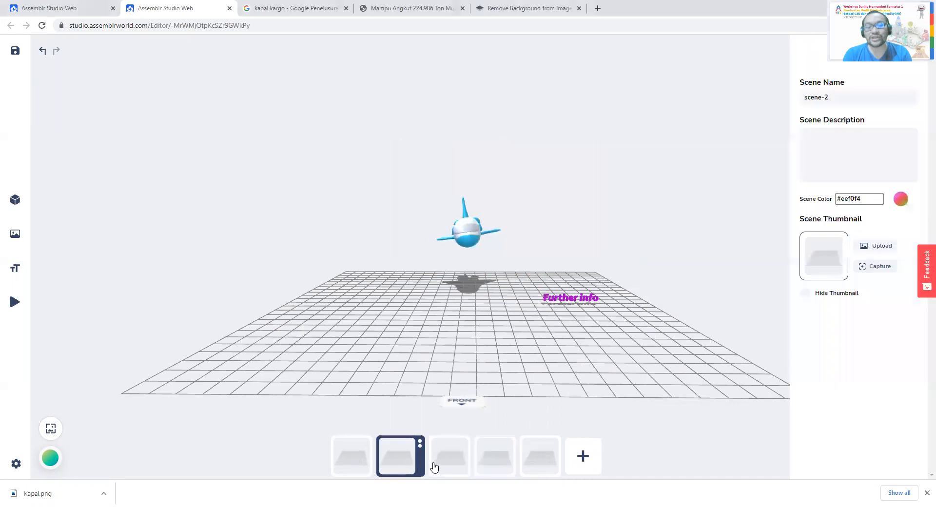
click(463, 466)
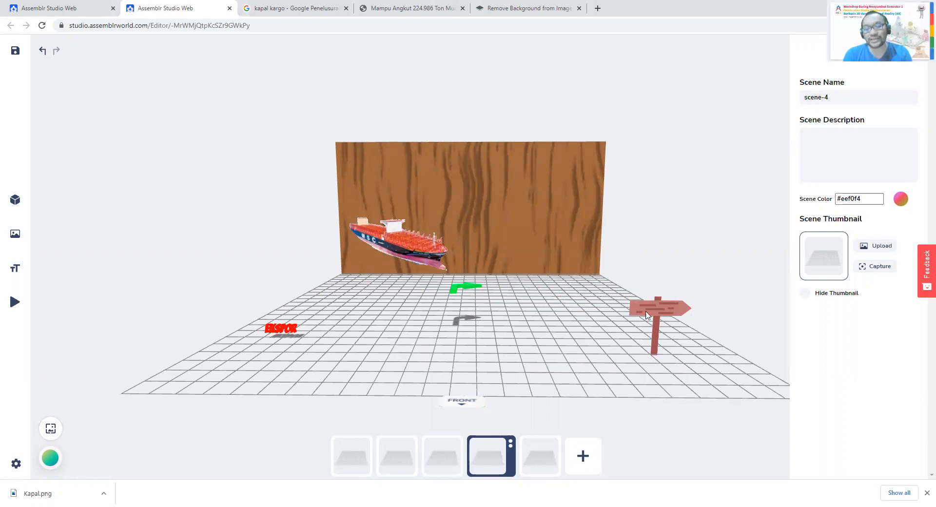
click(647, 315)
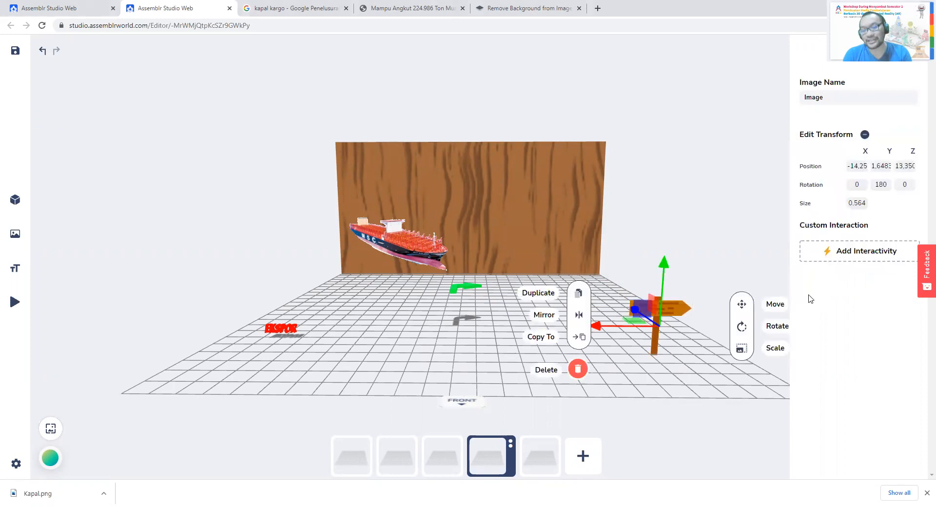
click(697, 192)
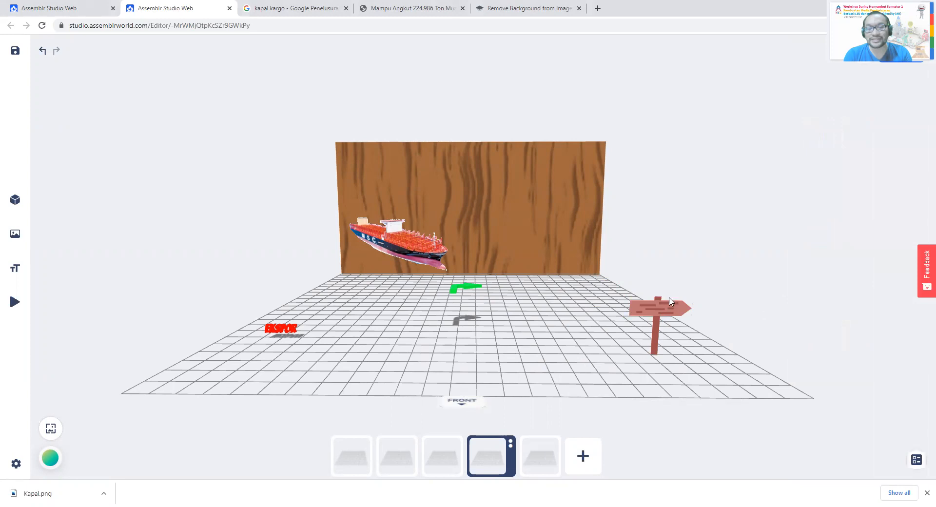
click(665, 312)
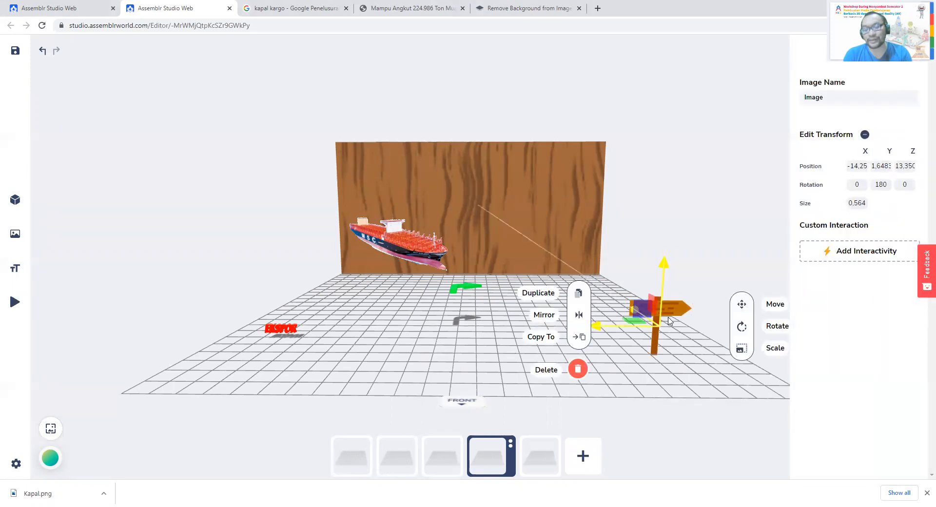
click(700, 217)
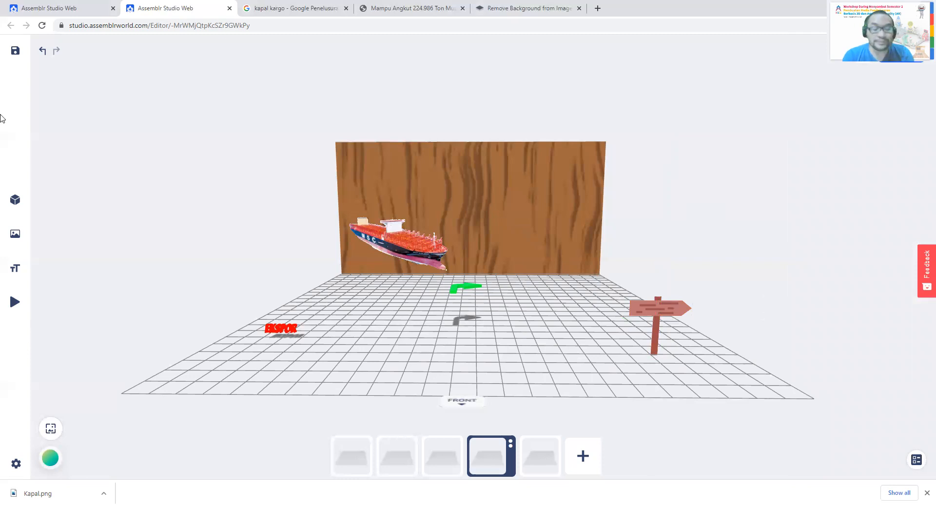
View scene-4 from other angles and check the cargo ship image's transform and interactivity settings
mouse_move(28, 38)
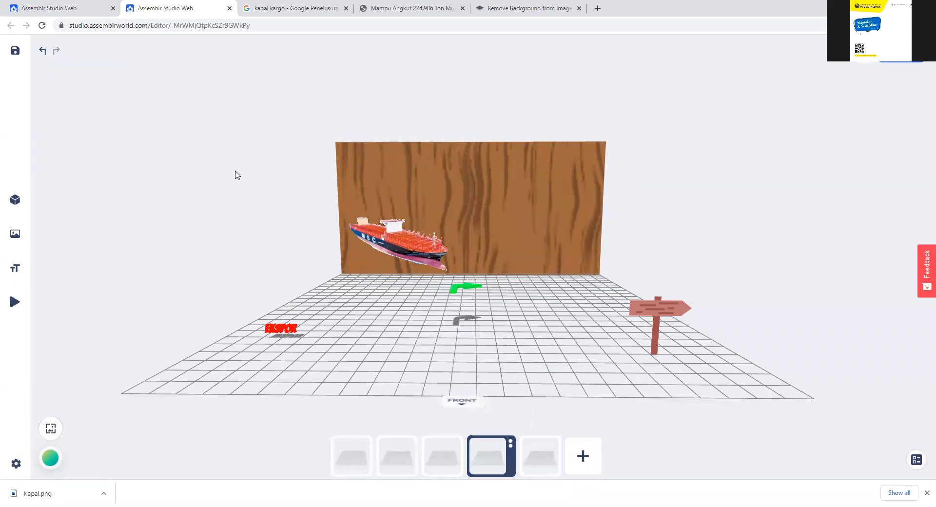
drag(253, 197, 254, 190)
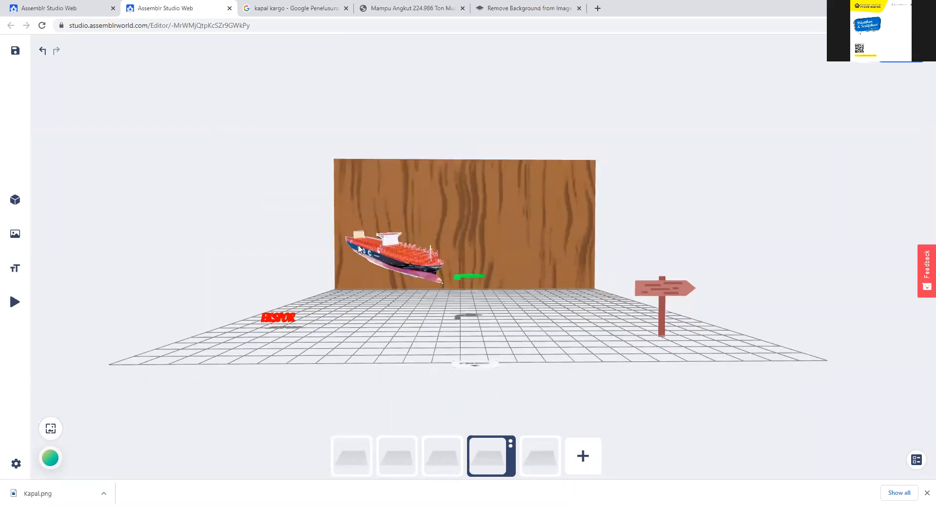
click(380, 259)
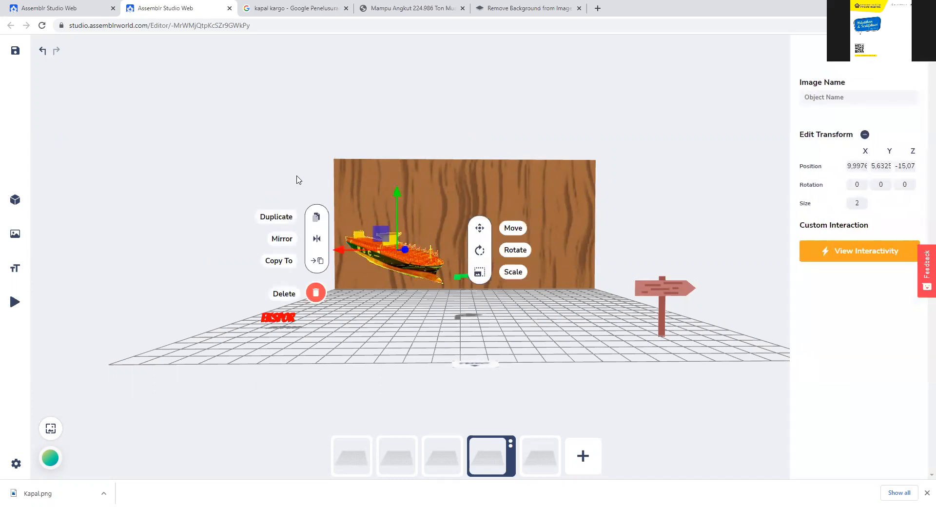
click(401, 337)
scroll(393, 349, up, 3)
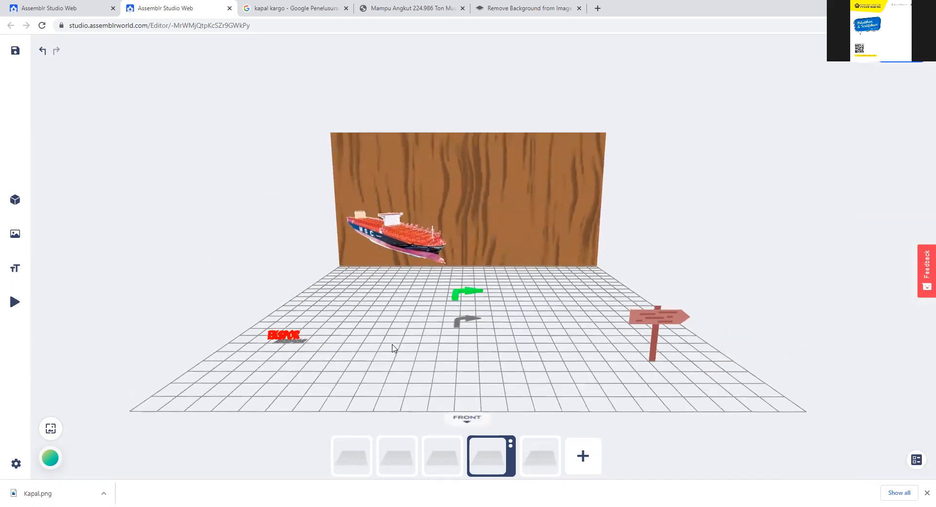
Search Google for "cleanup picture" in a new browser tab and open the Cleanup.pictures website
click(533, 8)
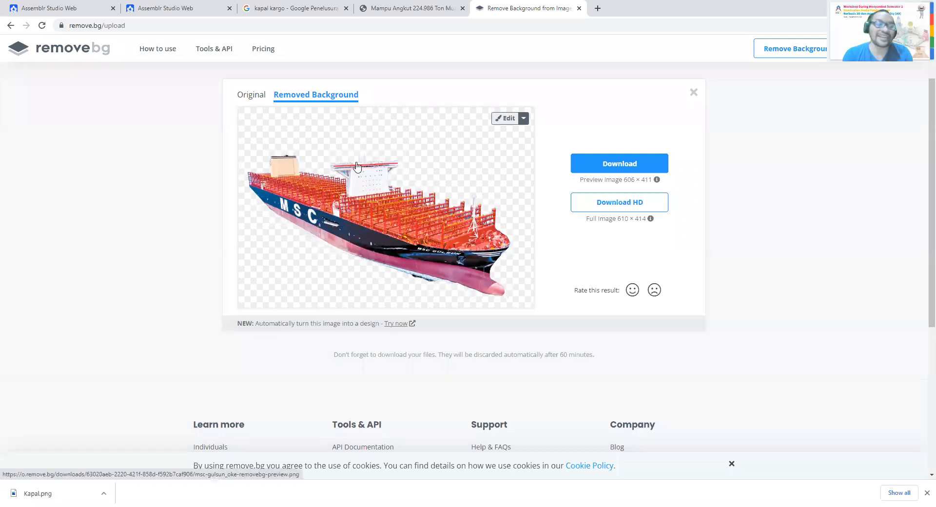
click(598, 8)
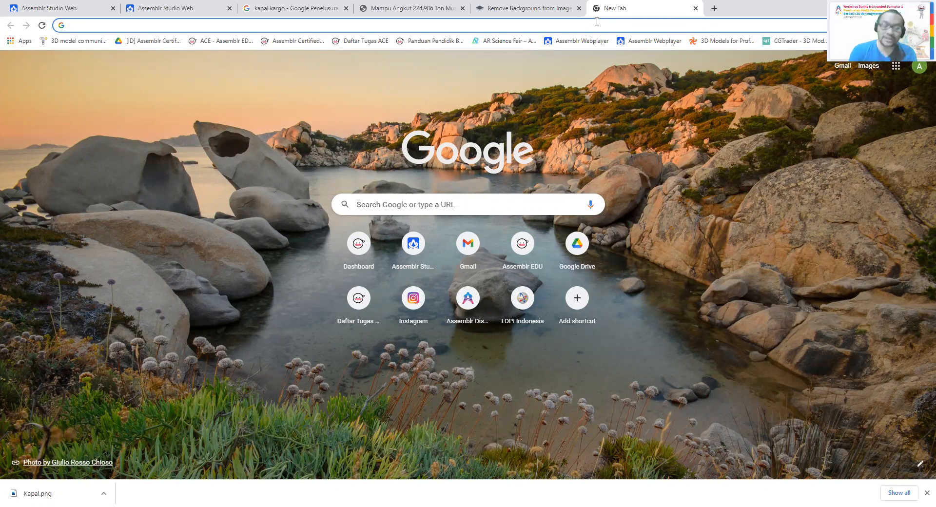
text(clean)
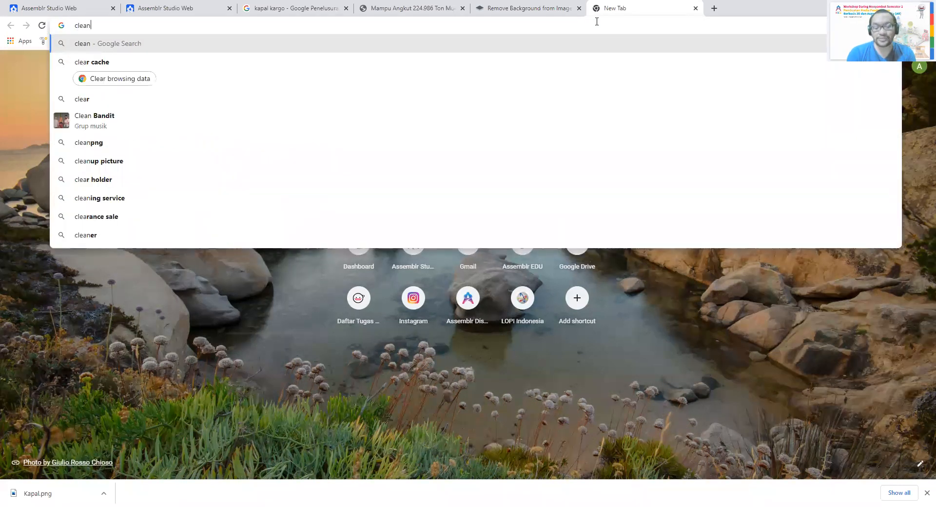
text(up picture)
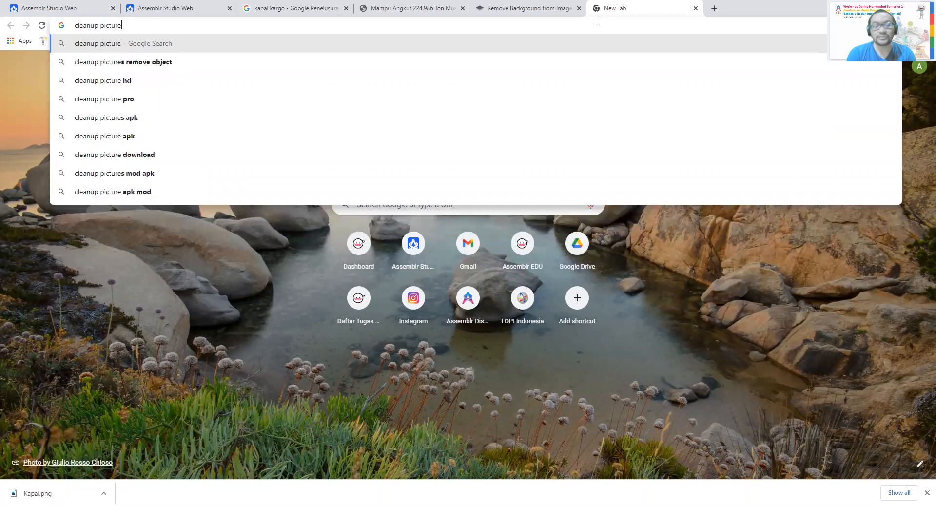
key(Return)
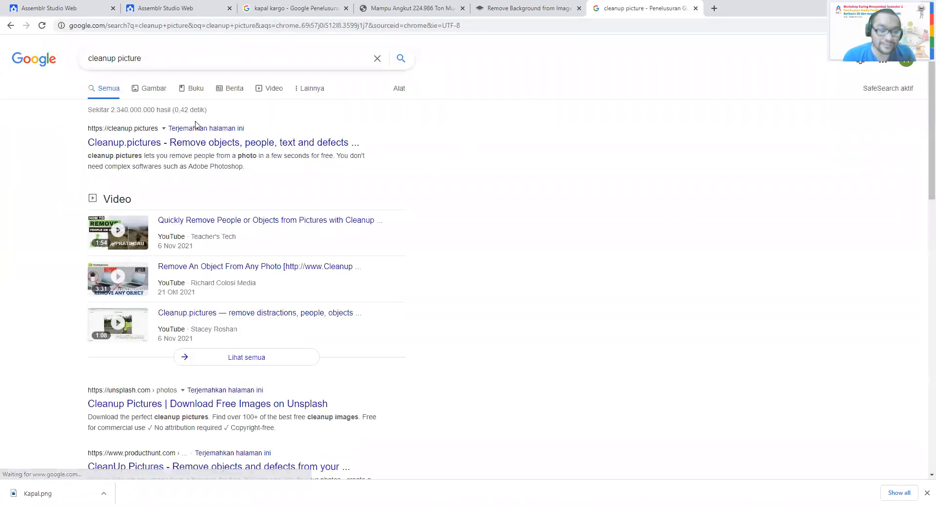
click(212, 143)
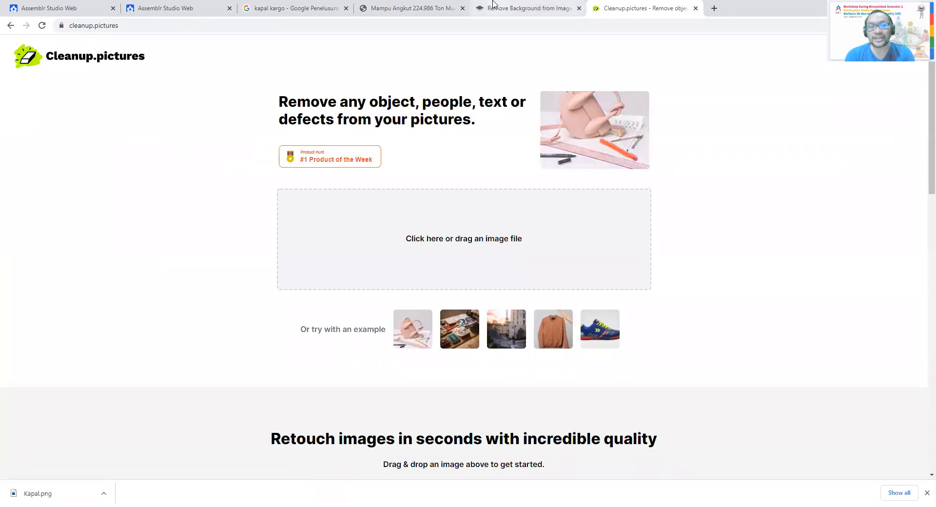
Copy the image address of the MSC Gulsun ship photo from the angkaberita.id article
click(506, 8)
click(408, 8)
right_click(344, 272)
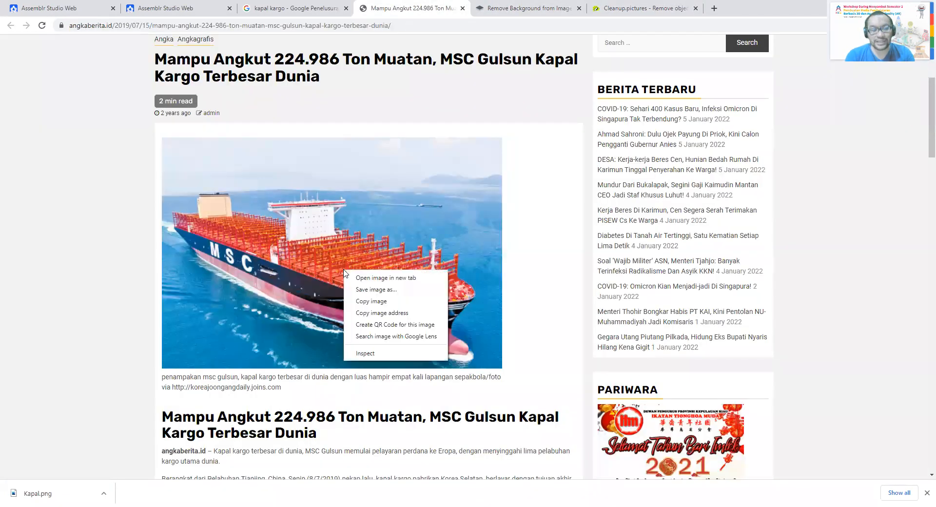
click(384, 314)
Upload the image VB Webinar.jpeg from the ToT AR folder to Cleanup.pictures
click(644, 8)
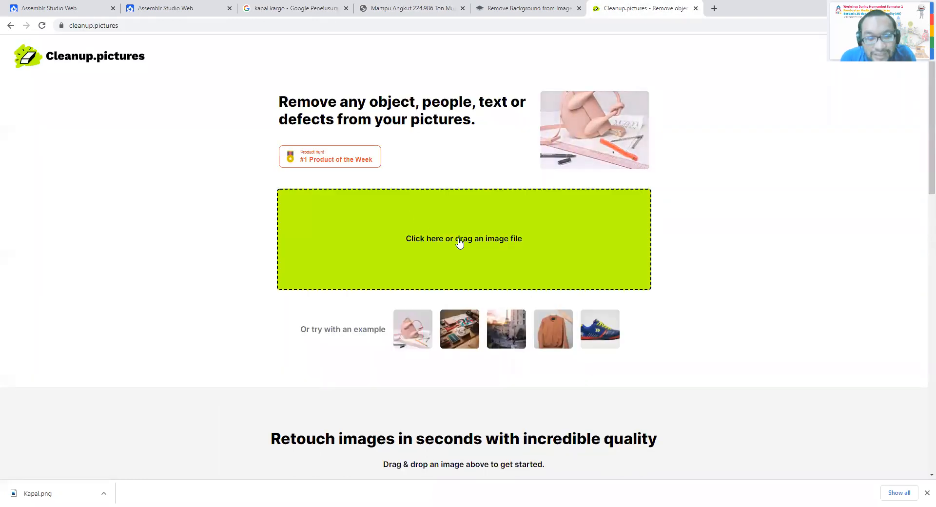
click(491, 209)
scroll(290, 195, down, 5)
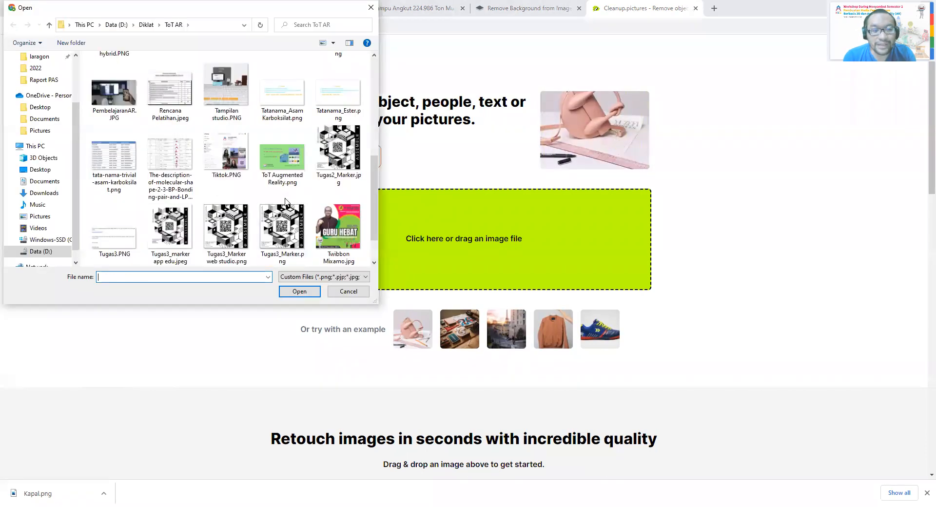
scroll(273, 196, up, 3)
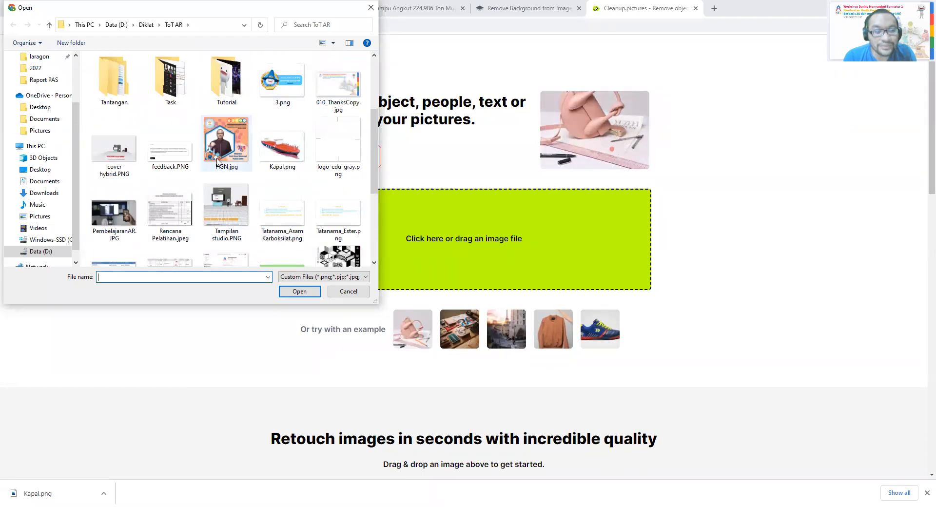
scroll(224, 187, down, 5)
click(220, 234)
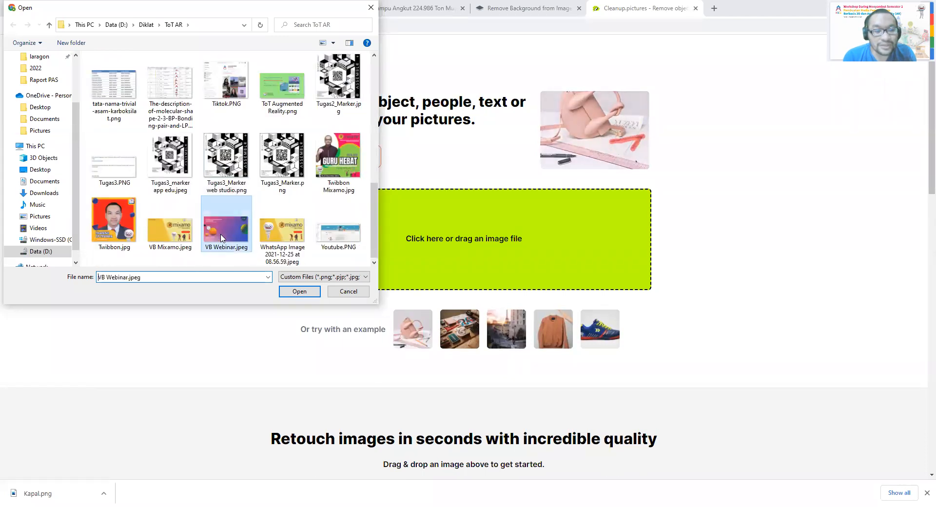
double_click(221, 238)
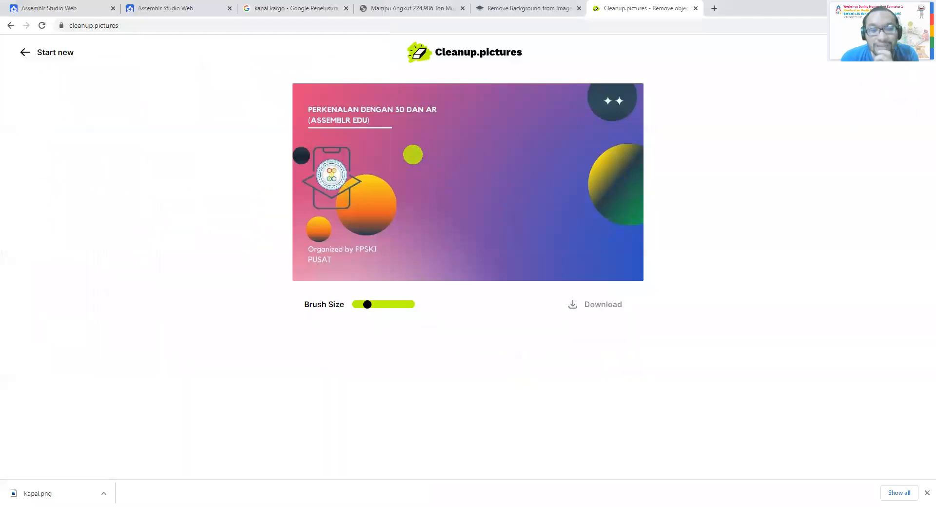
Erase the orange circles, the round logo, the "Organized by PPSKI PUSAT" text and the large yellow-green circle from the webinar image
mouse_move(373, 202)
mouse_down()
mouse_move(376, 215)
mouse_move(392, 188)
mouse_move(353, 227)
mouse_move(388, 212)
mouse_move(373, 191)
mouse_move(359, 225)
mouse_up()
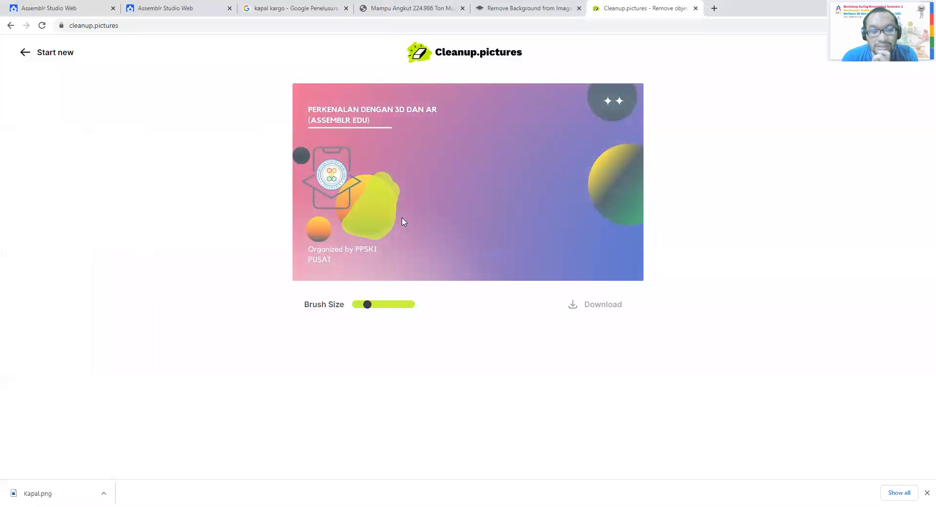
mouse_move(374, 221)
mouse_down()
mouse_move(387, 190)
mouse_move(385, 229)
mouse_move(346, 234)
mouse_up()
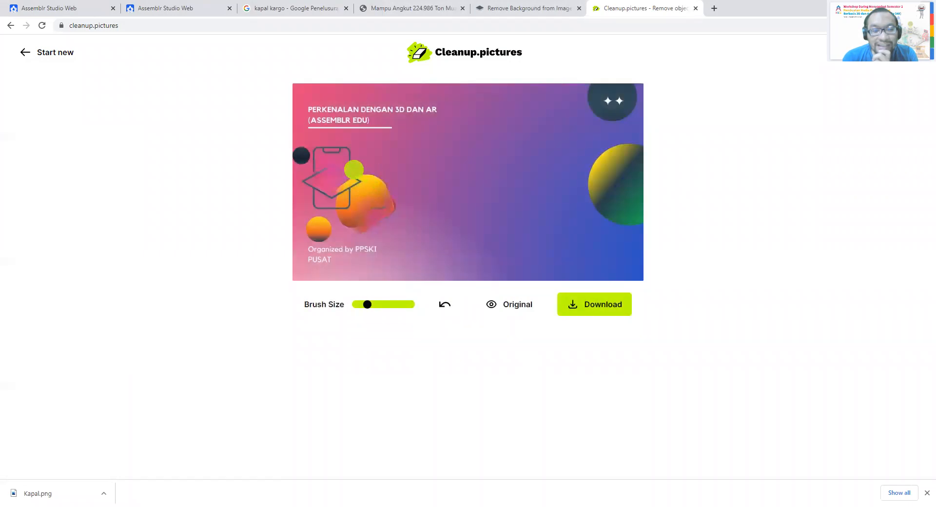
mouse_move(312, 253)
mouse_down()
mouse_move(345, 242)
mouse_move(377, 258)
mouse_move(332, 258)
mouse_up()
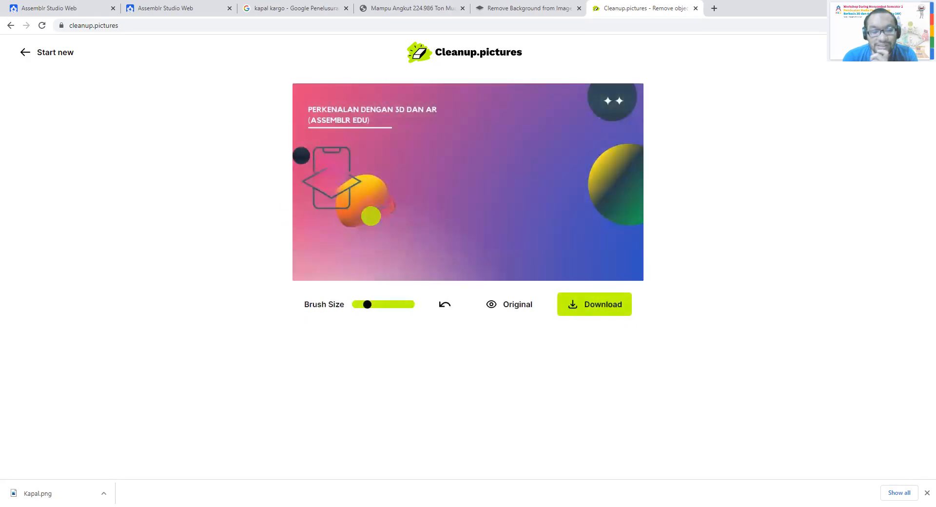
mouse_move(375, 182)
mouse_down()
mouse_move(338, 185)
mouse_move(358, 219)
mouse_move(385, 200)
mouse_move(353, 193)
mouse_move(378, 203)
mouse_up()
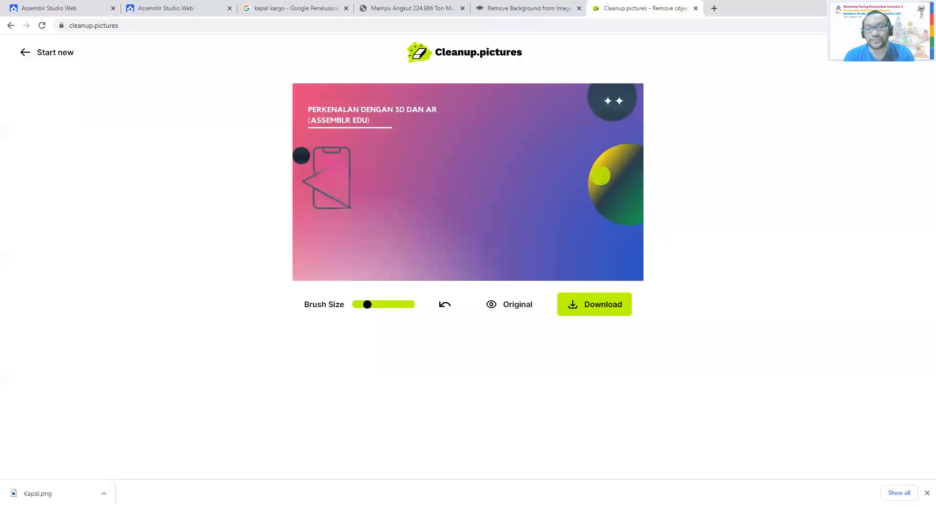
mouse_move(622, 154)
mouse_down()
mouse_move(592, 203)
mouse_move(634, 175)
mouse_move(609, 199)
mouse_move(595, 193)
mouse_move(636, 217)
mouse_move(638, 148)
mouse_move(597, 155)
mouse_move(604, 190)
mouse_move(631, 192)
mouse_move(611, 181)
mouse_move(628, 220)
mouse_move(639, 143)
mouse_up()
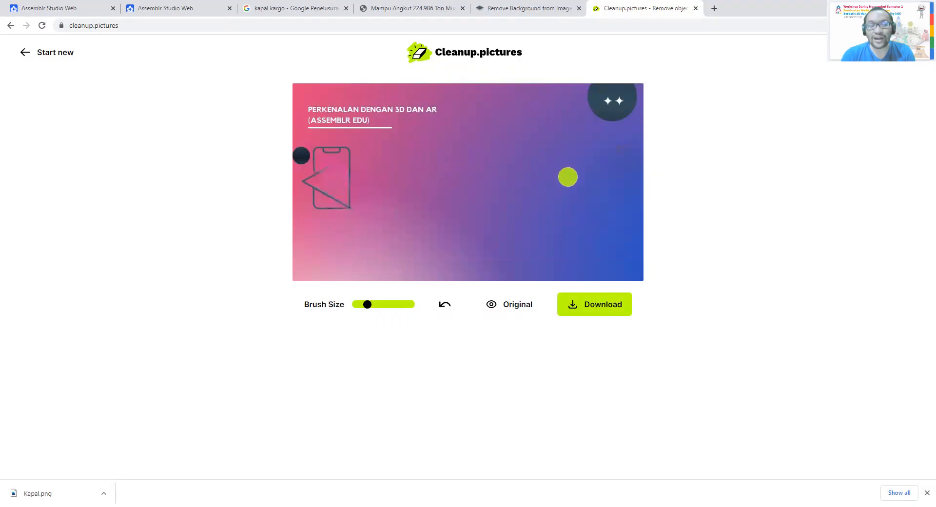
View the ship picture on remove.bg and in the angkaberita.id article, and undo the erasing of the large yellow-green circle in Cleanup.pictures
click(531, 8)
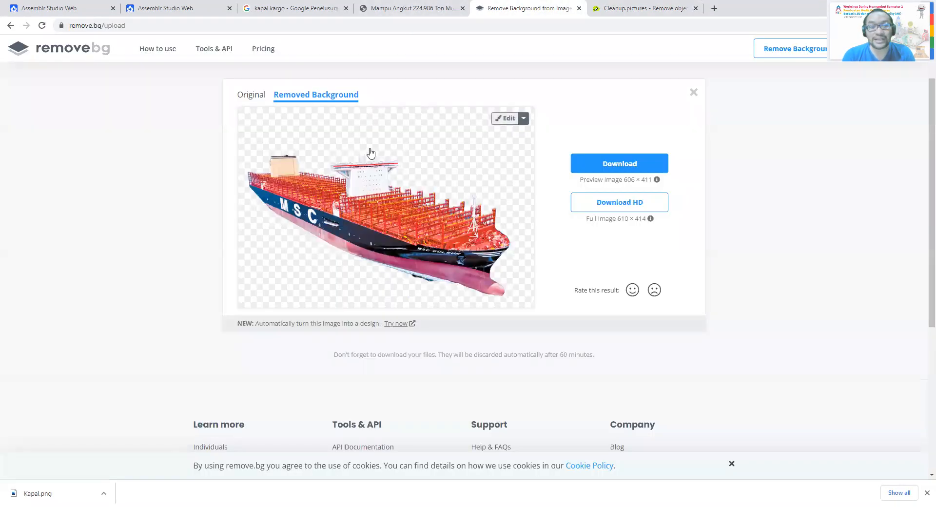
click(414, 8)
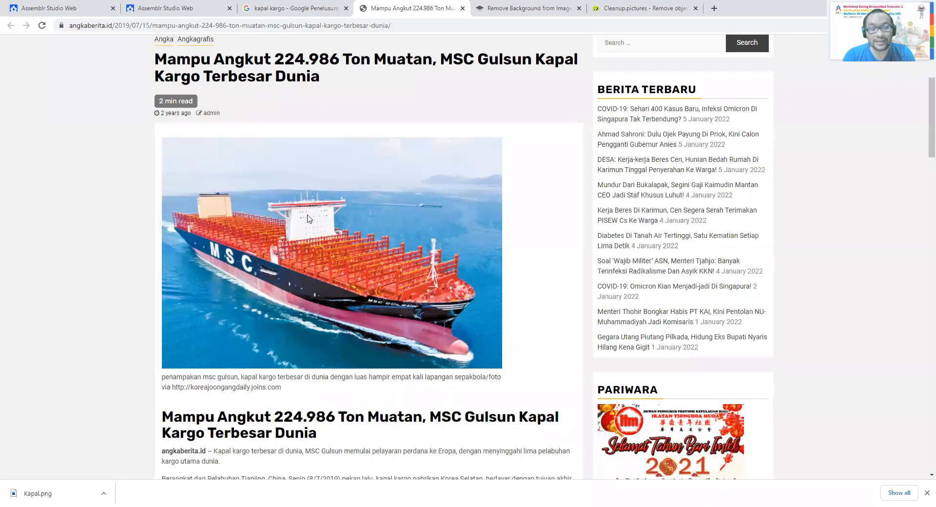
click(536, 8)
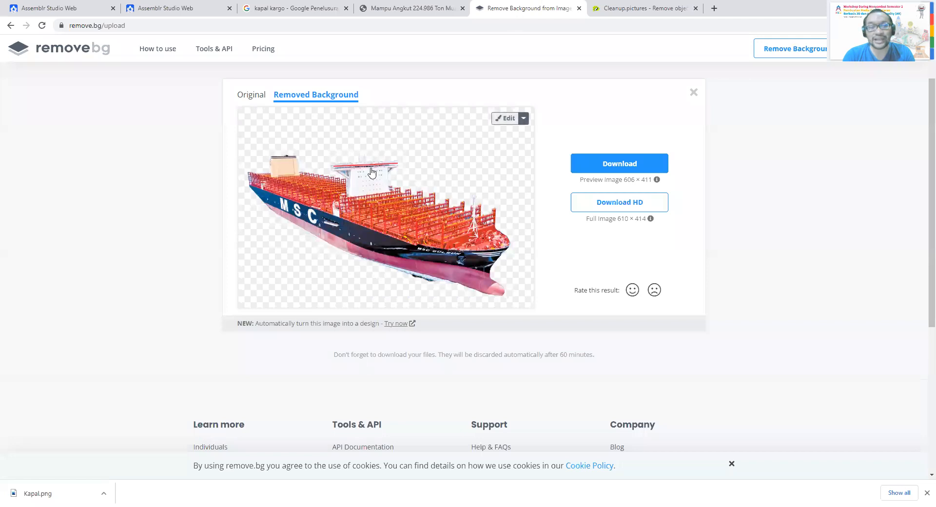
click(634, 8)
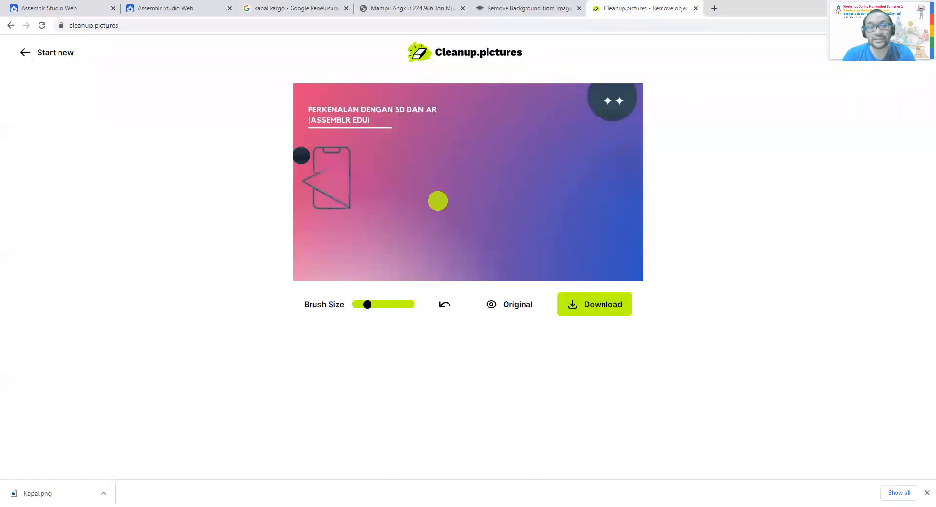
click(448, 306)
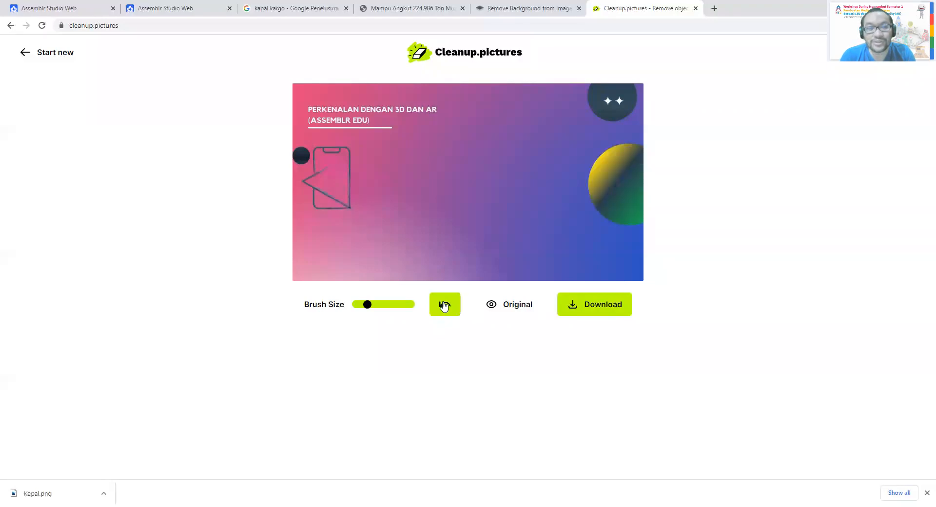
Reload cleanup.pictures to start over and upload Kapal.png from the ToT AR folder
click(105, 25)
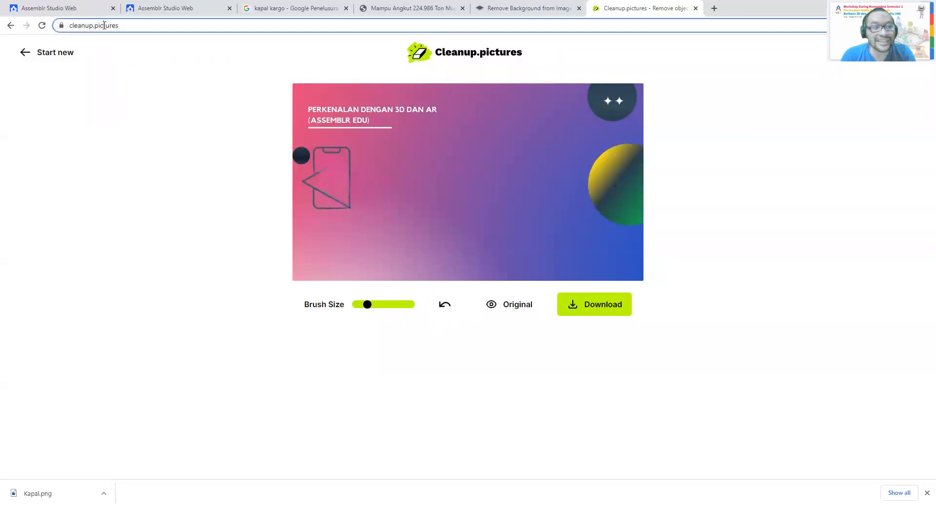
click(129, 26)
key(Return)
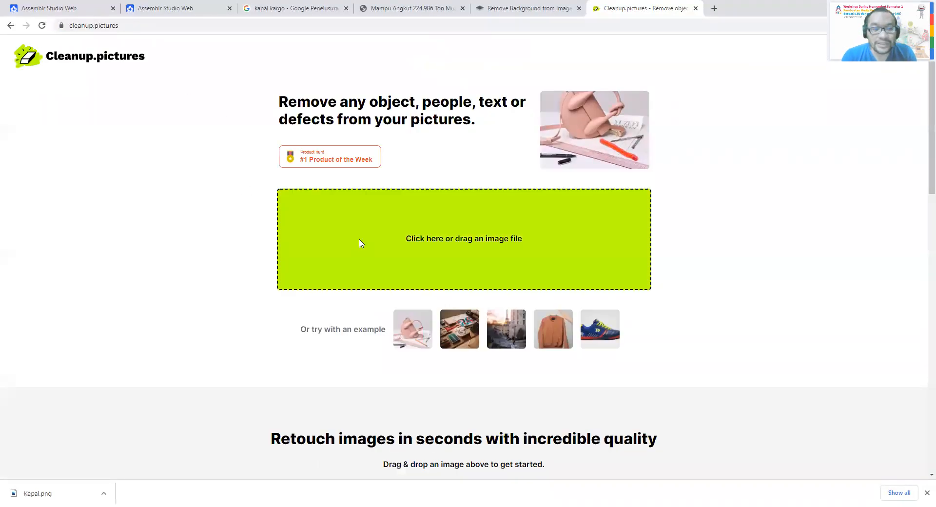
click(361, 243)
scroll(243, 235, down, 5)
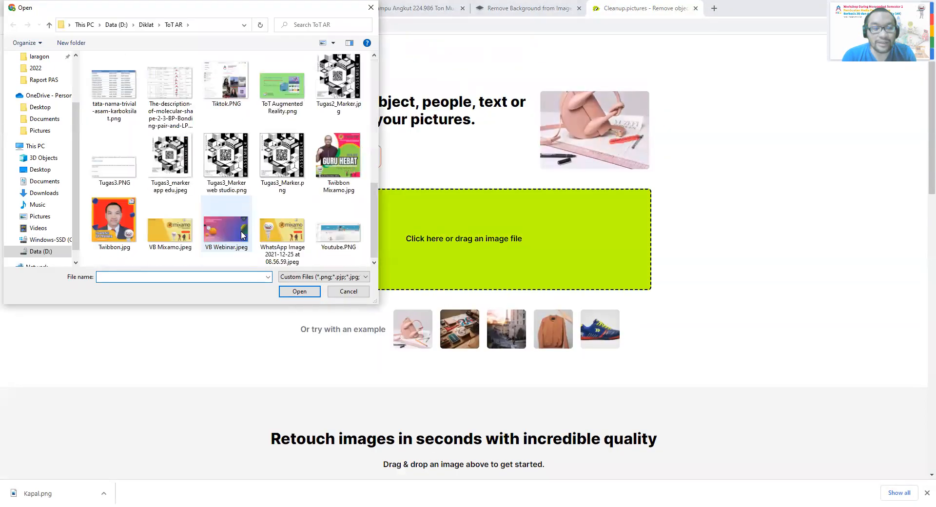
scroll(242, 208, up, 2)
click(276, 87)
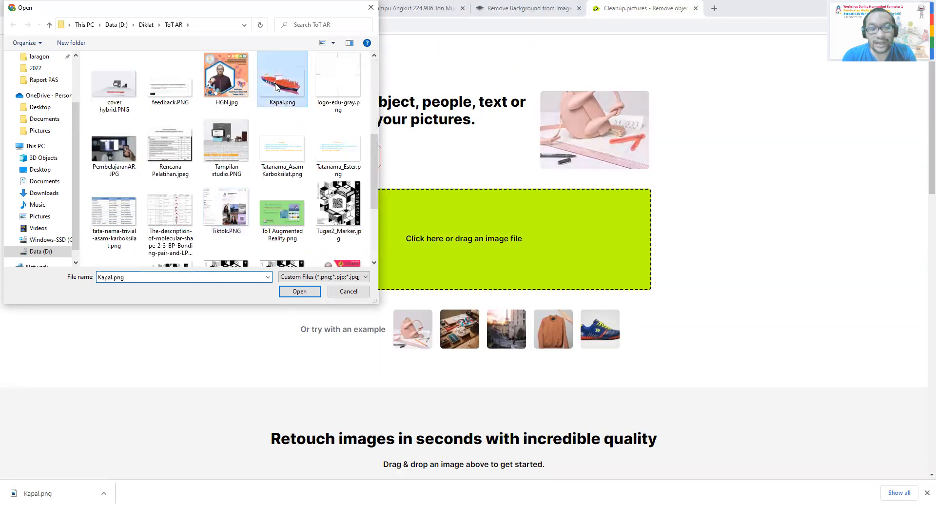
double_click(276, 86)
Erase the white bridge tower and its remnants from the cargo ship image, and compare it with the remove.bg version
drag(414, 146, 469, 144)
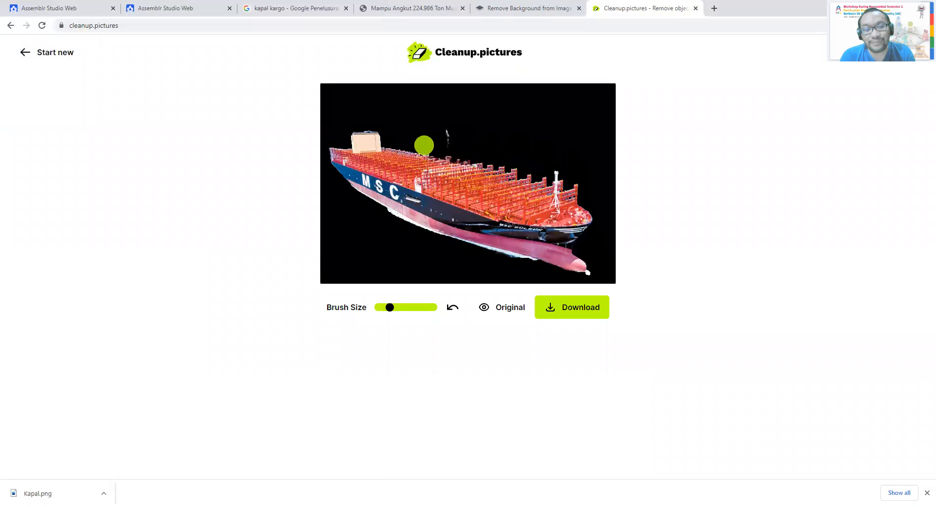
drag(445, 135, 456, 138)
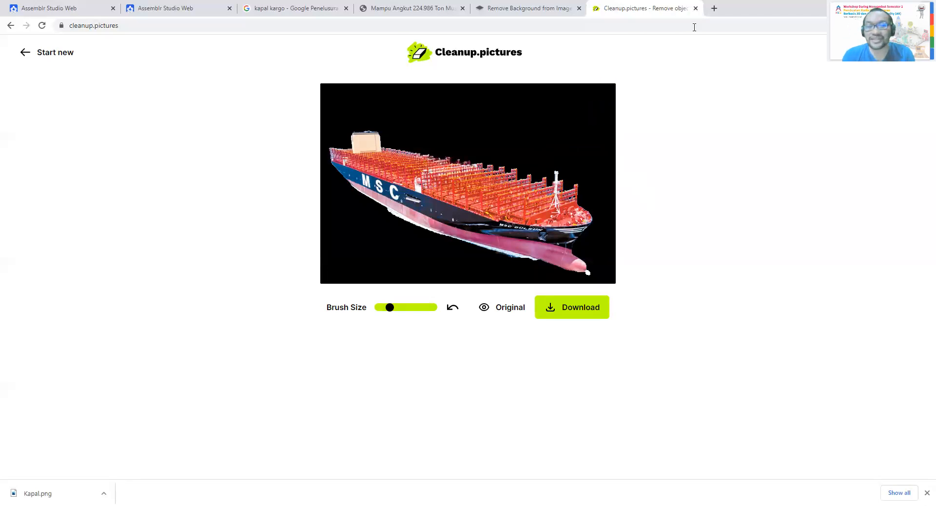
click(531, 8)
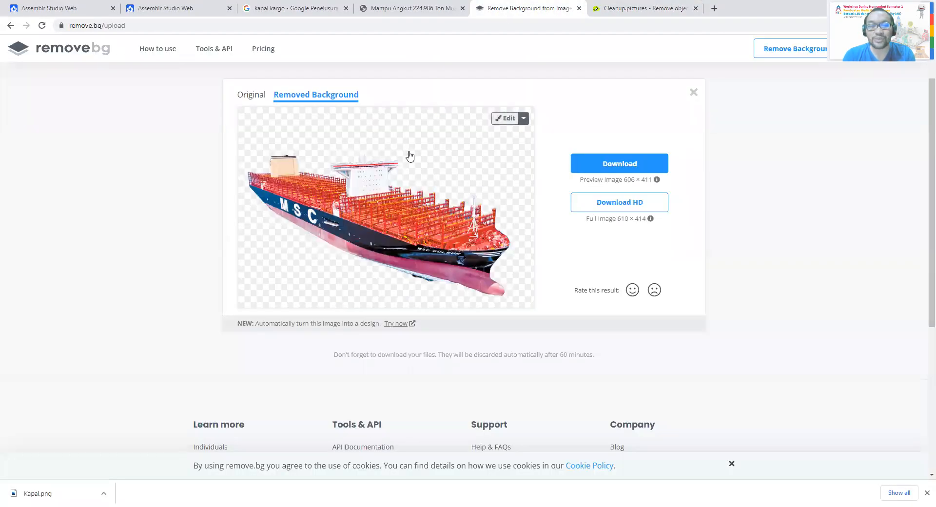
click(643, 8)
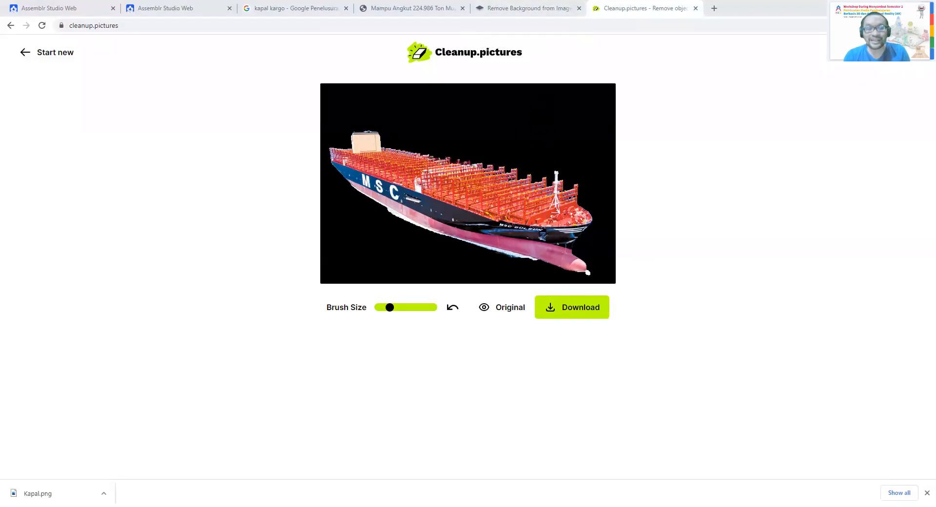
Switch to Assemblr Studio, open scene-2 and move the blue space shuttle in the XY plane to about X 5.45, Y 6.61
click(188, 6)
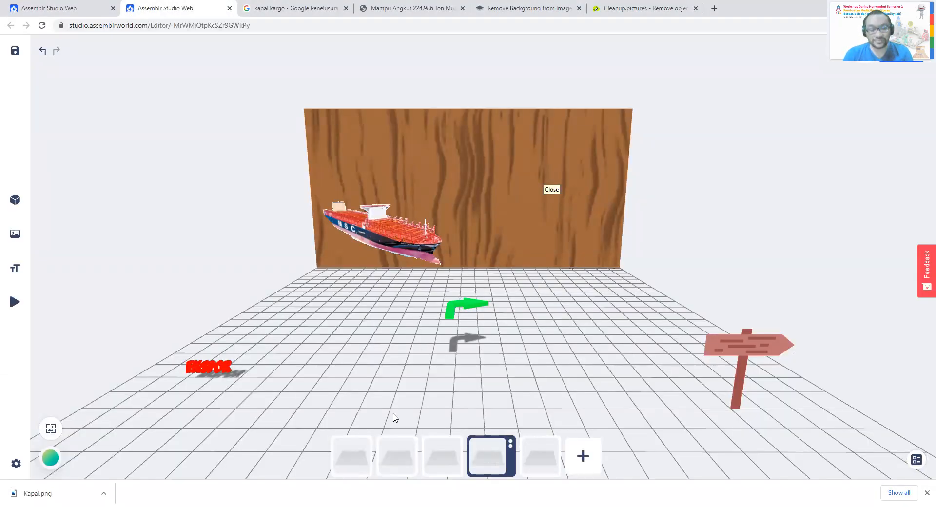
click(397, 458)
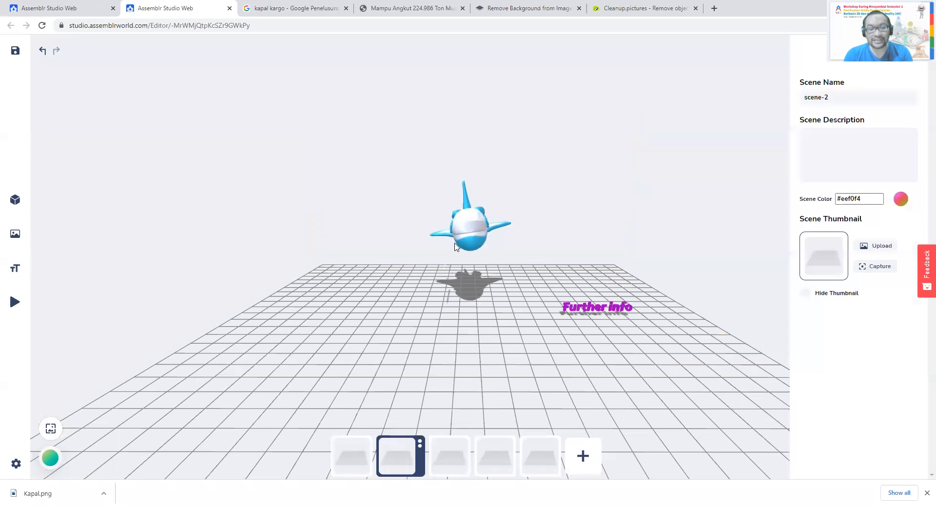
click(424, 236)
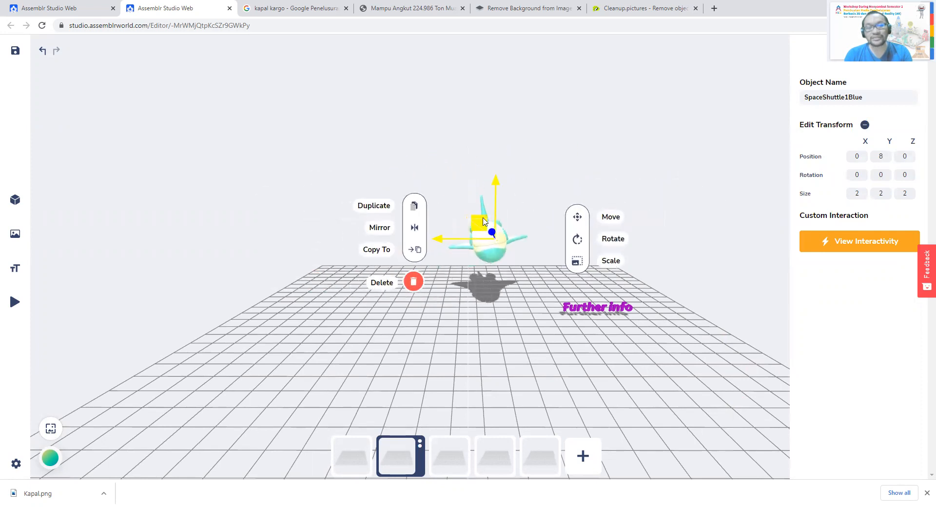
drag(271, 242, 392, 232)
click(498, 171)
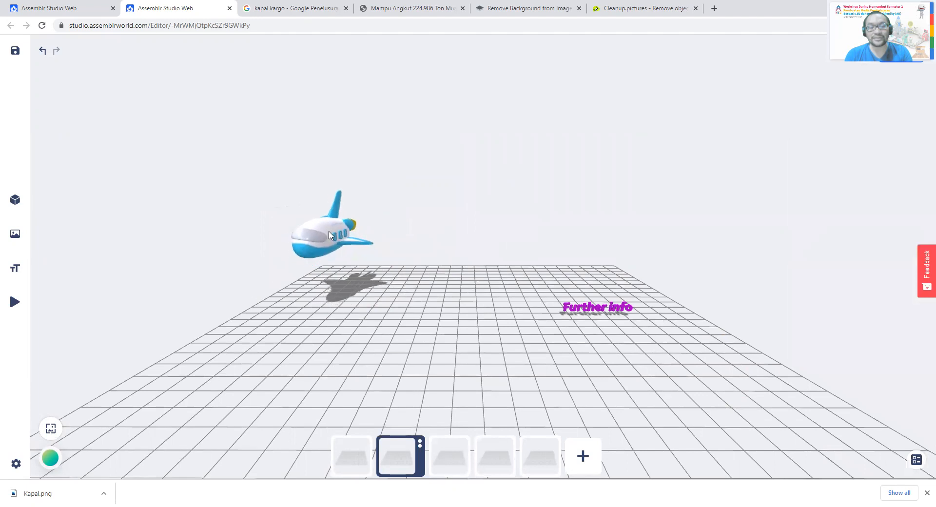
Move the blue space shuttle down to grid level at about X 2.96, Y -1.46
click(357, 236)
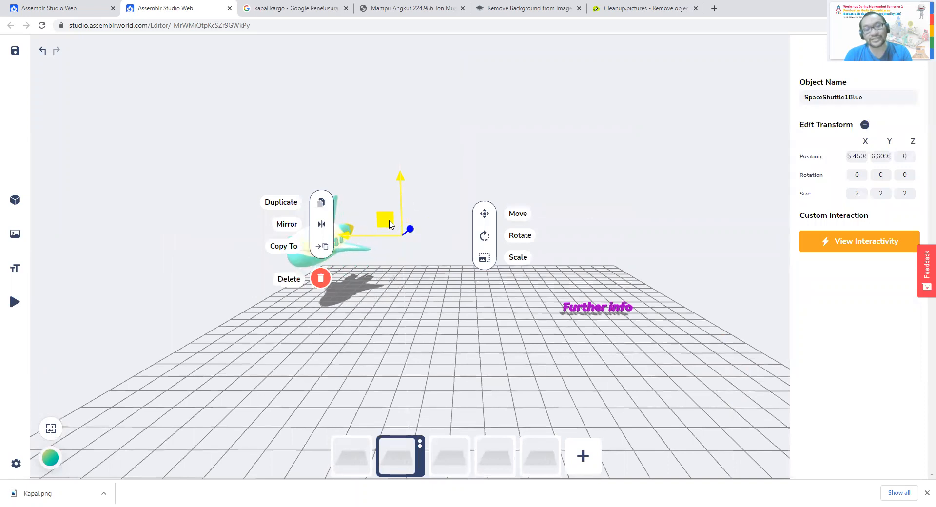
drag(390, 224, 419, 316)
click(246, 245)
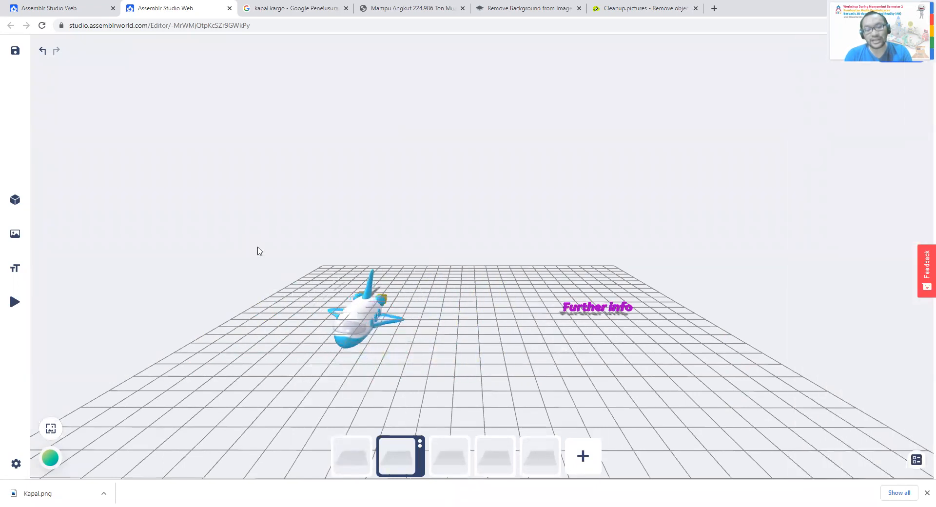
Raise the blue space shuttle above the grid in the XY plane to about X -2.70, Y 5.58
click(388, 295)
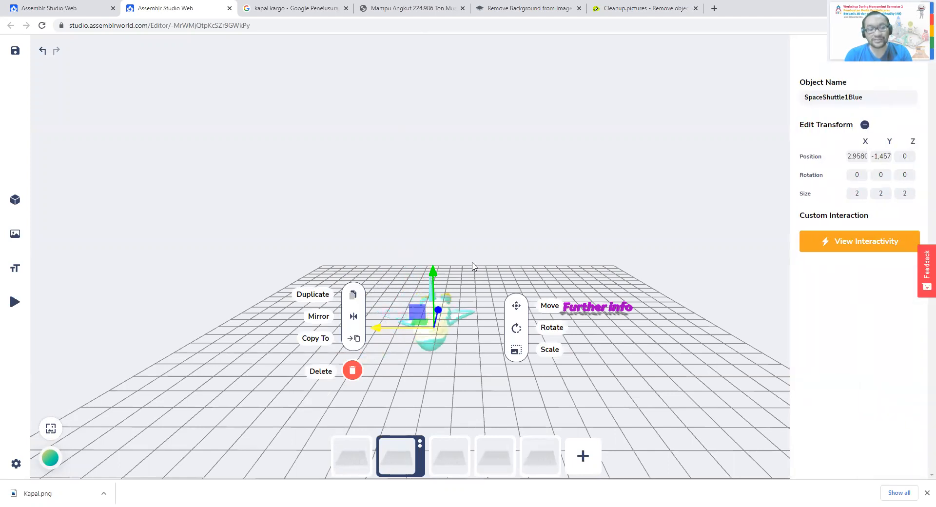
drag(497, 232, 414, 323)
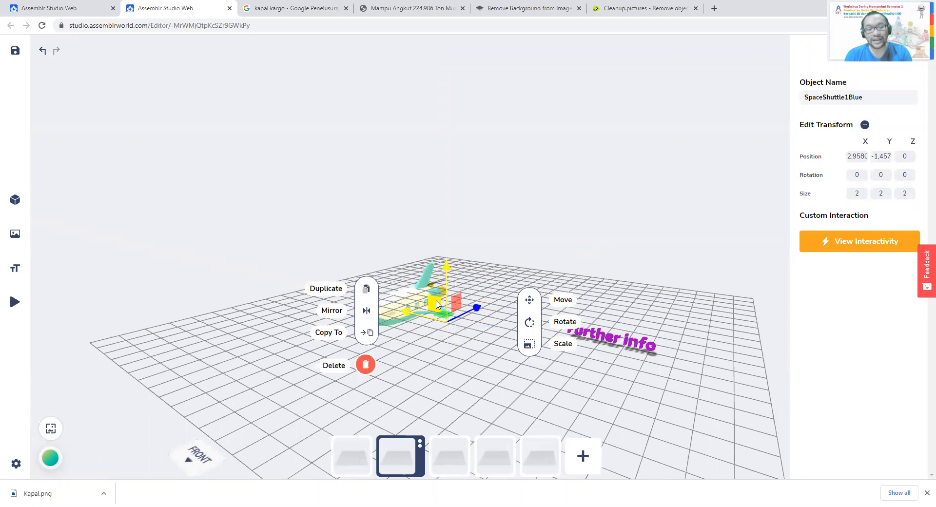
drag(437, 303, 489, 235)
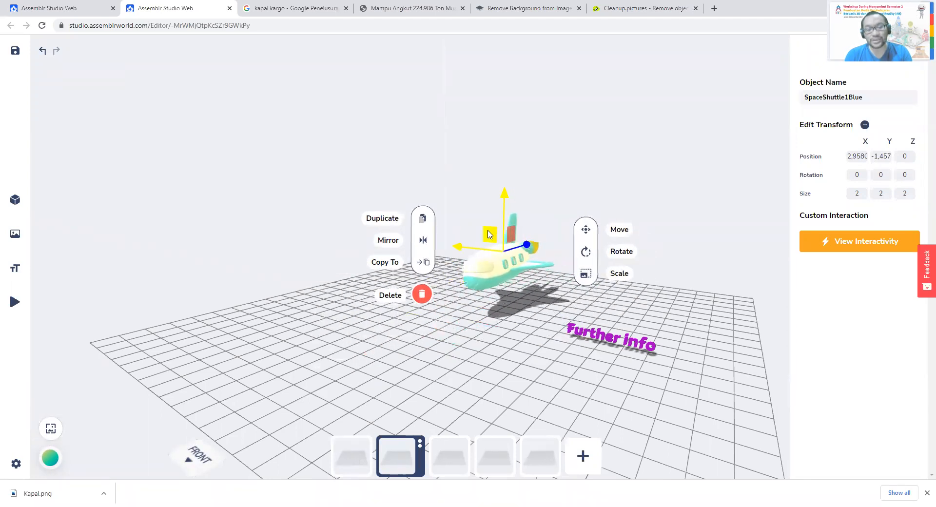
click(578, 173)
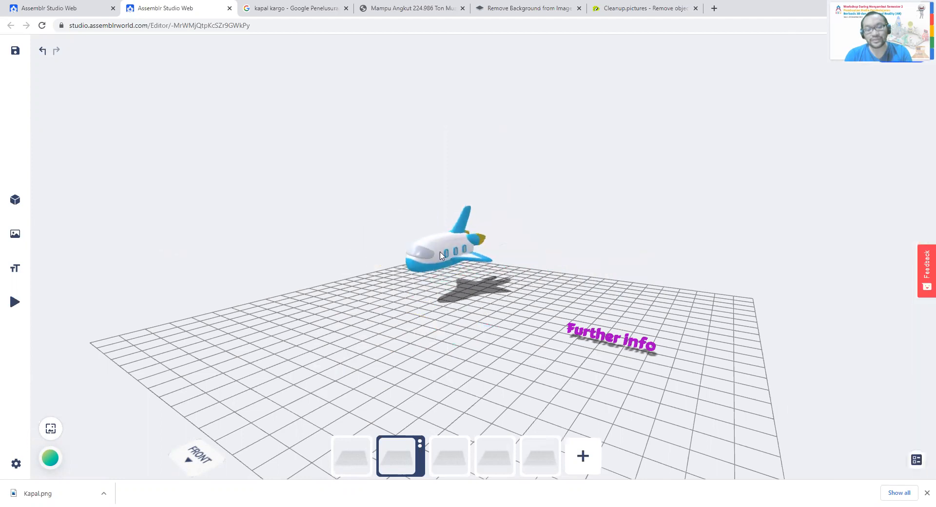
Move the space shuttle along its individual axes to about X 2.17, Y 8.32, Z 3.27
click(440, 255)
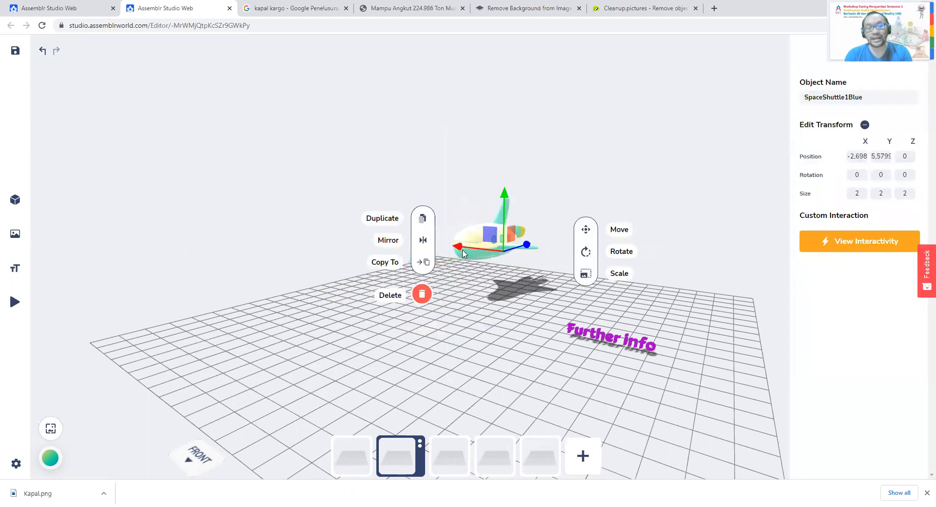
mouse_move(398, 244)
mouse_down()
mouse_move(418, 259)
mouse_move(407, 249)
mouse_up()
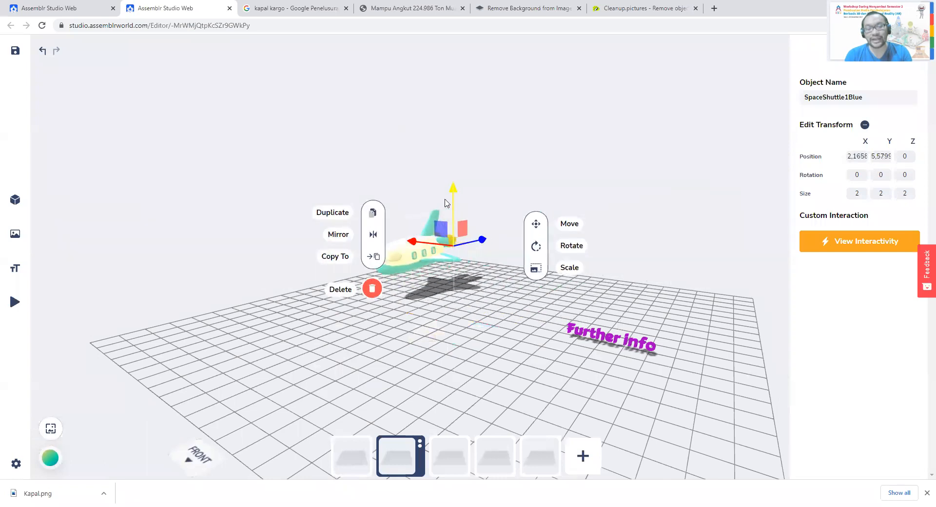
drag(451, 198, 431, 165)
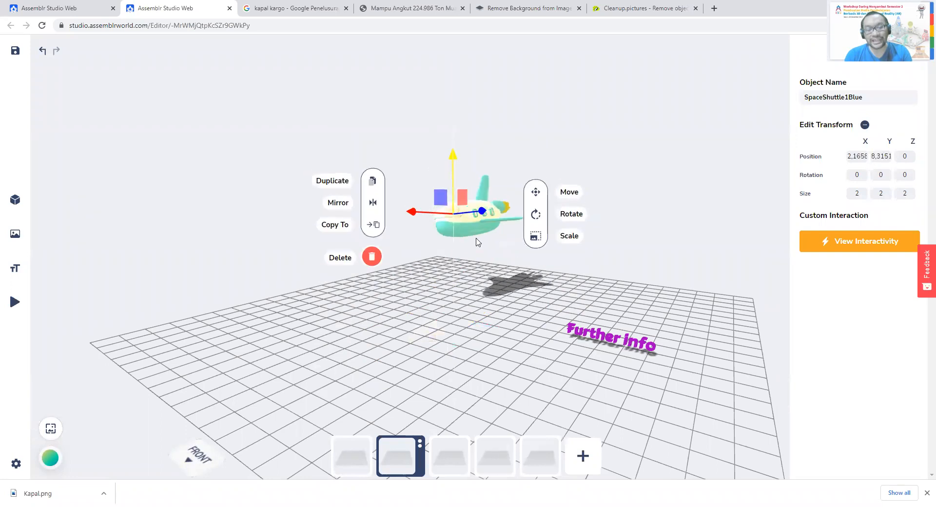
drag(712, 177, 497, 255)
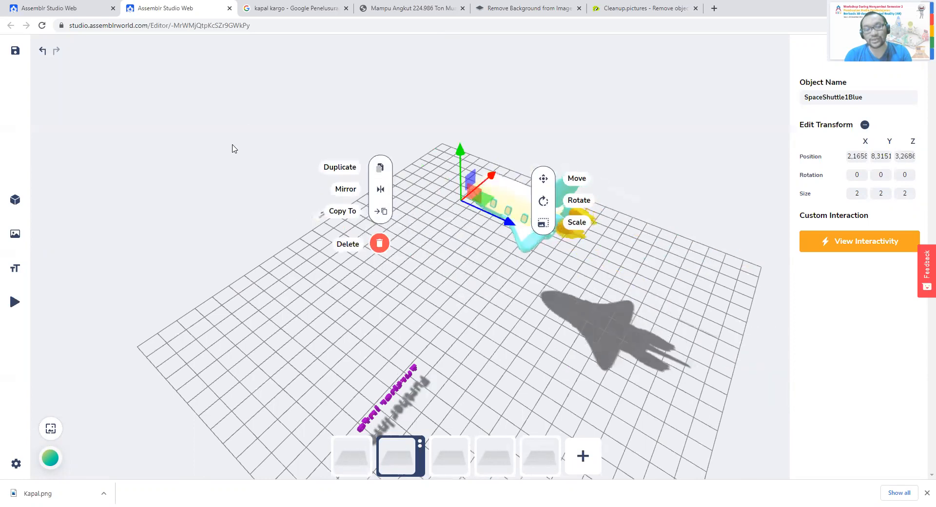
Try moving the space shuttle far off the grid to about X 27.19, Y 17.08, Z -2.47, and undo that move
click(328, 210)
drag(328, 209, 375, 238)
click(375, 238)
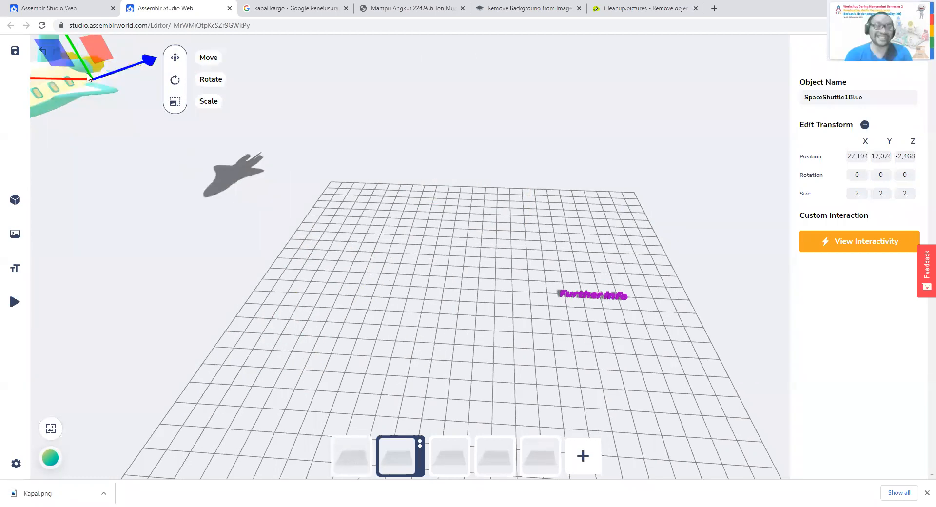
key(ctrl+z)
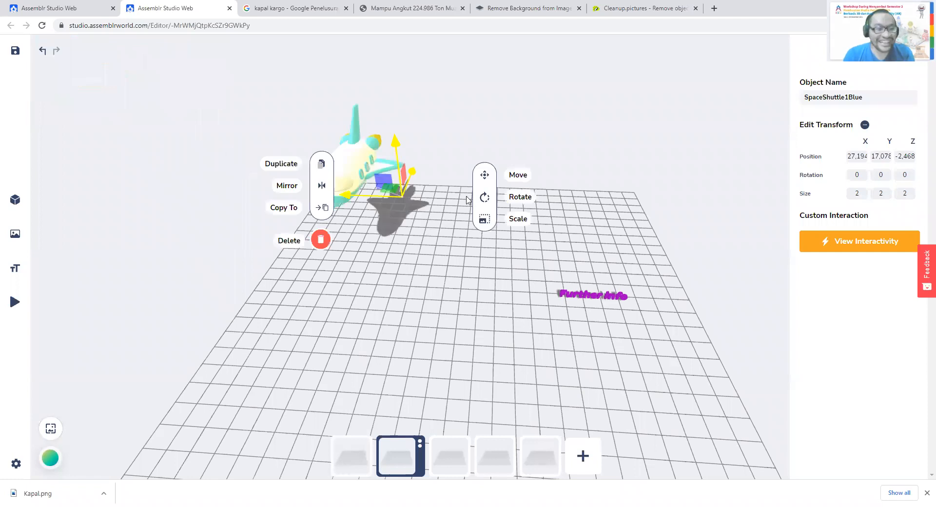
click(565, 169)
drag(350, 183, 521, 140)
drag(477, 192, 422, 239)
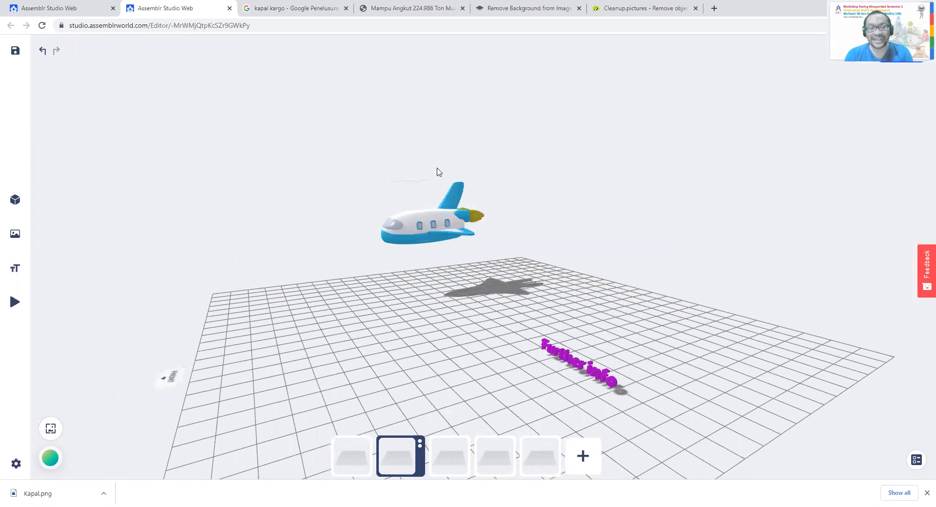
Recolor the "Further info" text in the space shuttle scene green (#00bc5b)
click(445, 188)
drag(434, 249, 504, 177)
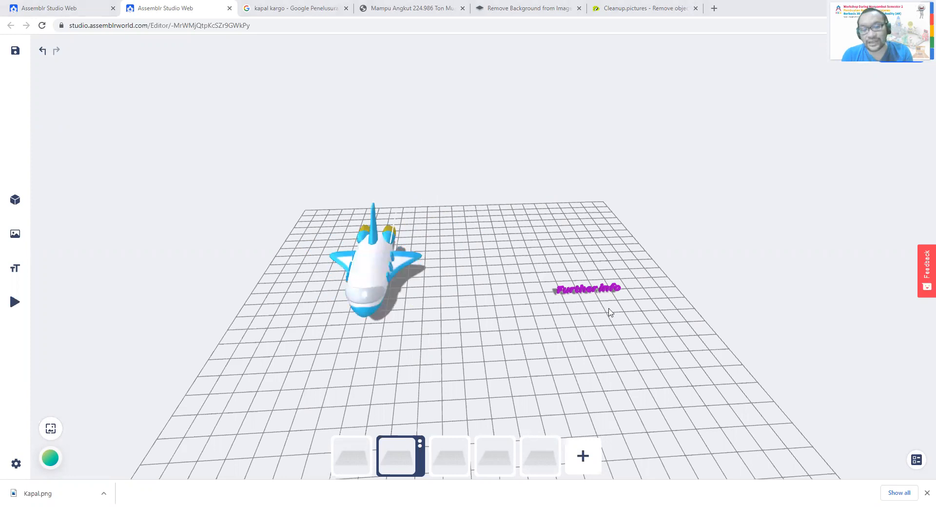
drag(609, 309, 607, 305)
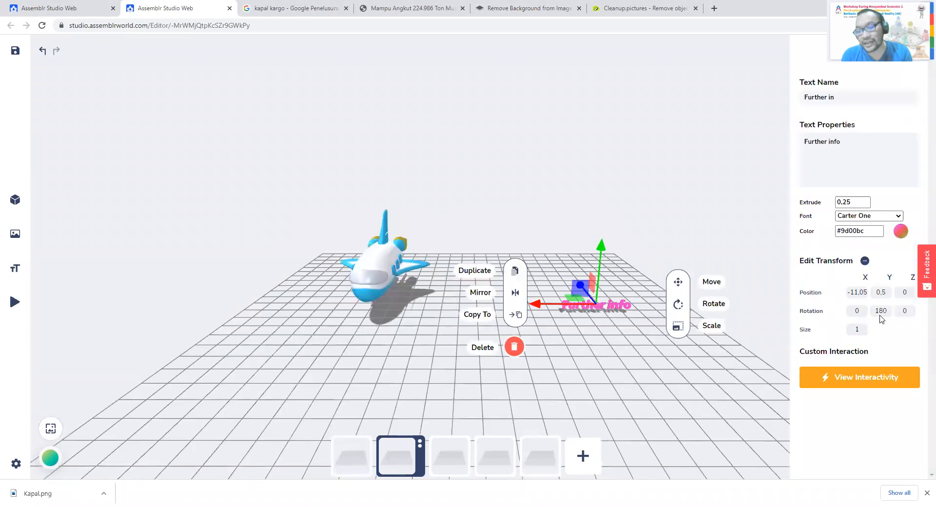
click(840, 313)
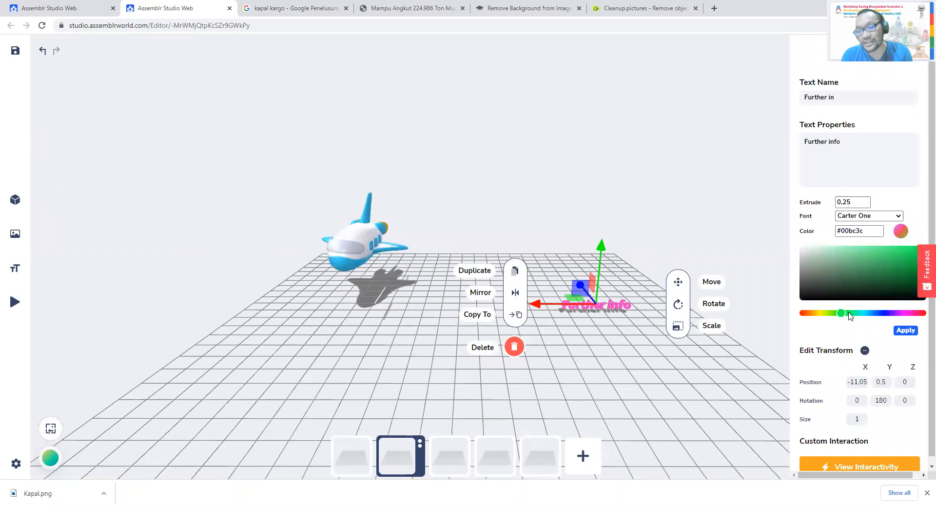
click(848, 313)
click(904, 331)
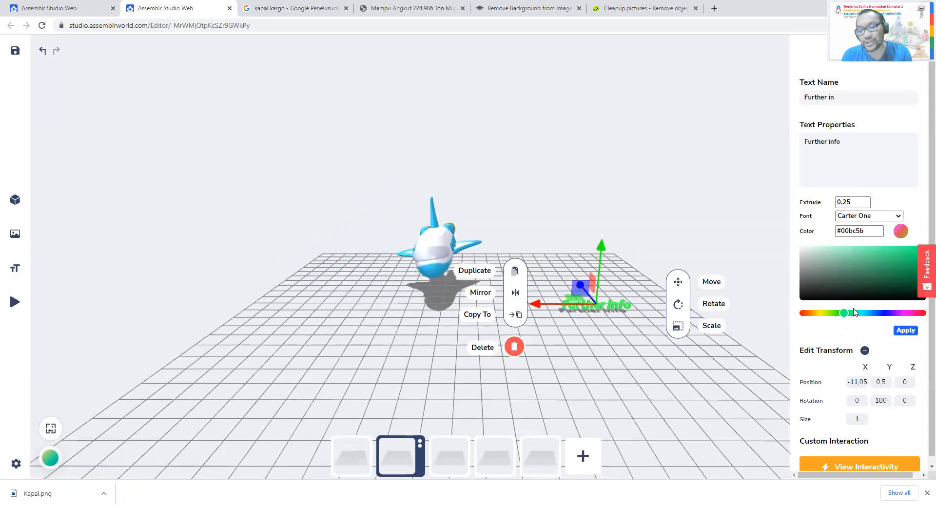
Try blue-violet (#3a00bc) and red (#bc0000) as the color of the "Further info" text
click(869, 313)
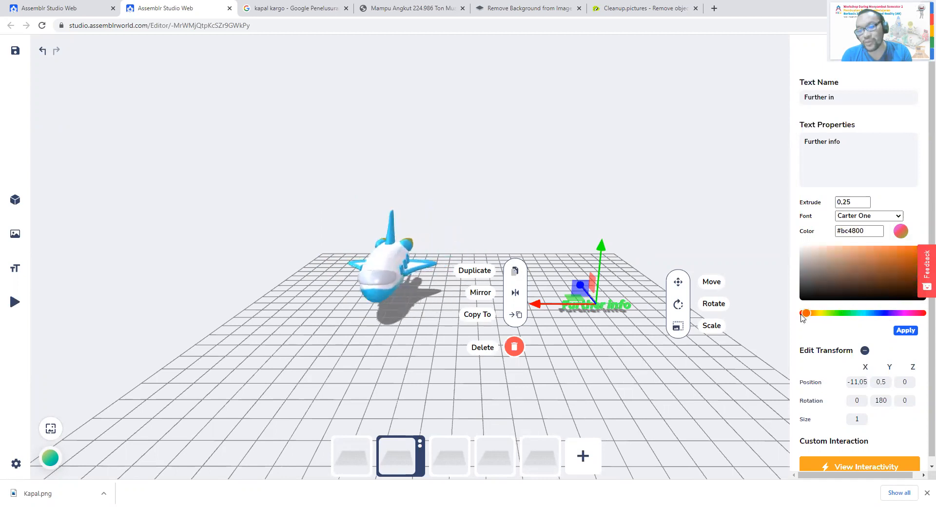
click(881, 313)
click(687, 215)
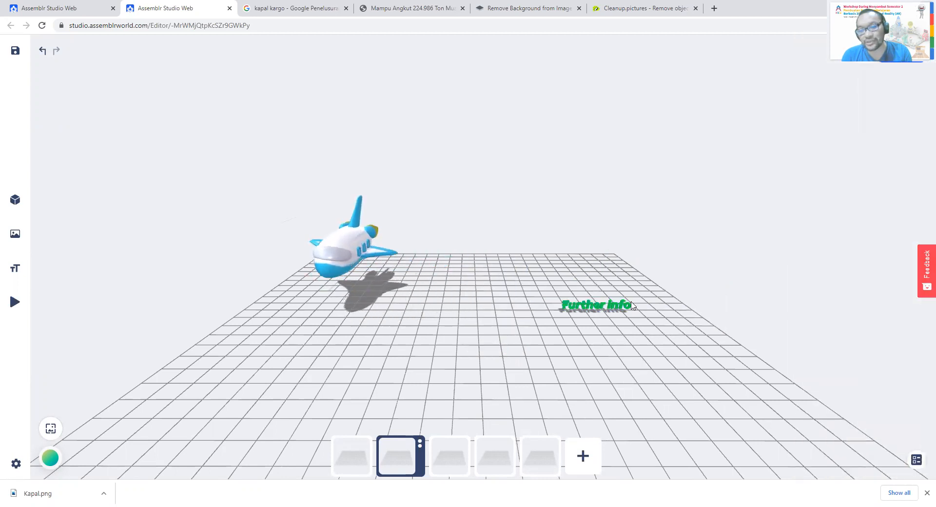
click(604, 310)
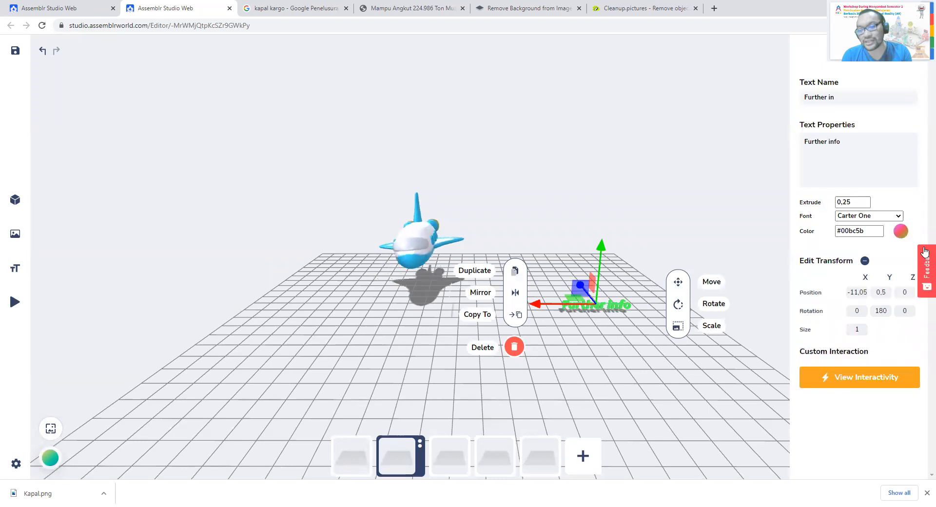
click(908, 232)
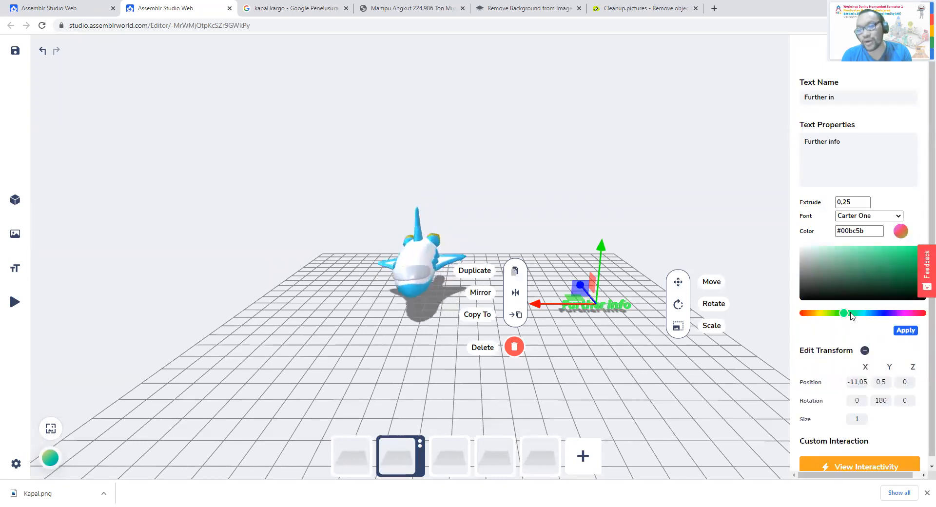
drag(854, 314, 877, 314)
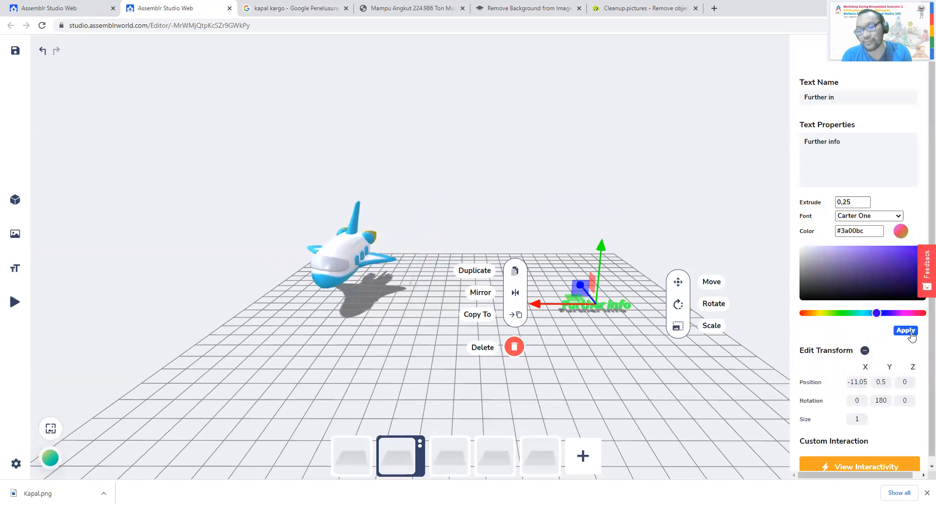
click(713, 234)
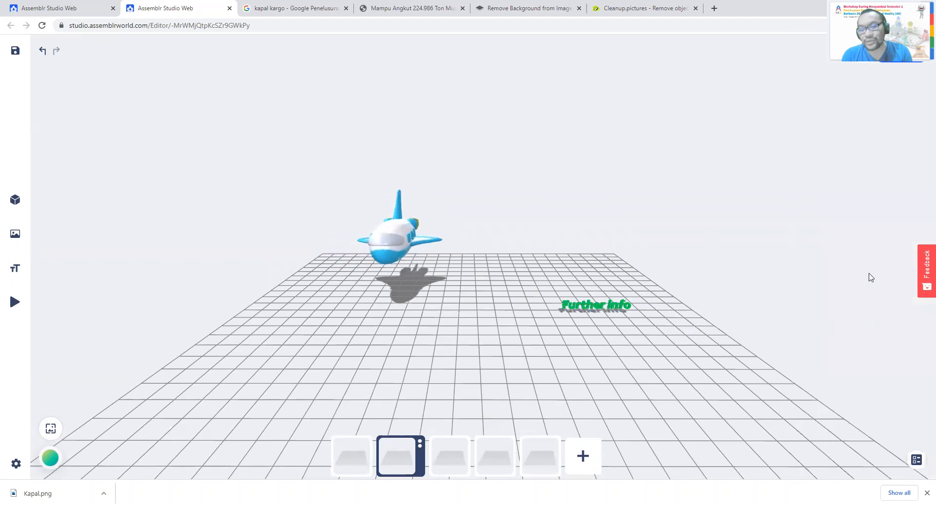
click(613, 306)
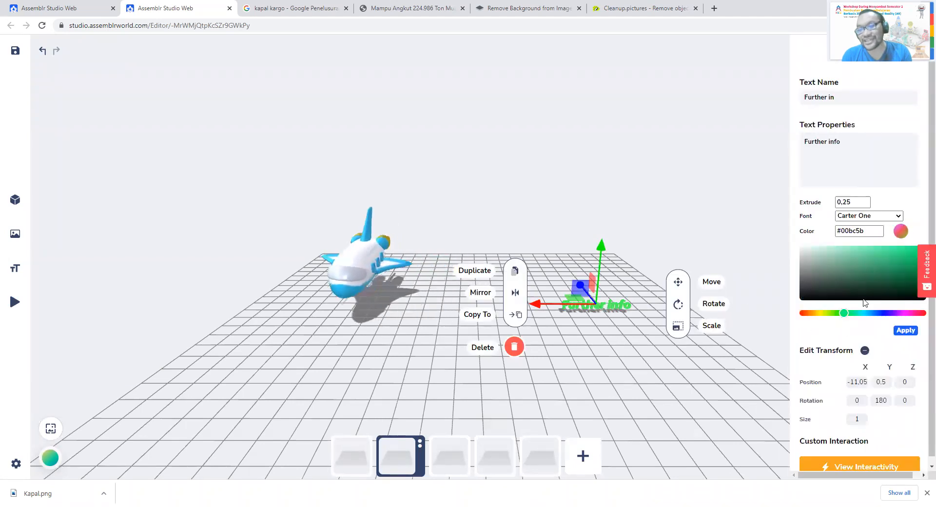
drag(843, 313, 791, 316)
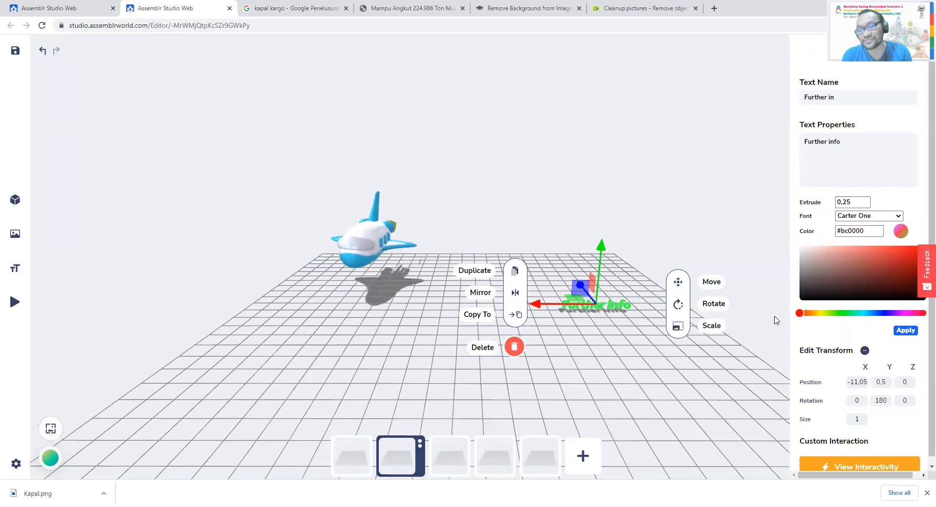
Set the color of the "Further info" text to purple (#852592)
click(613, 315)
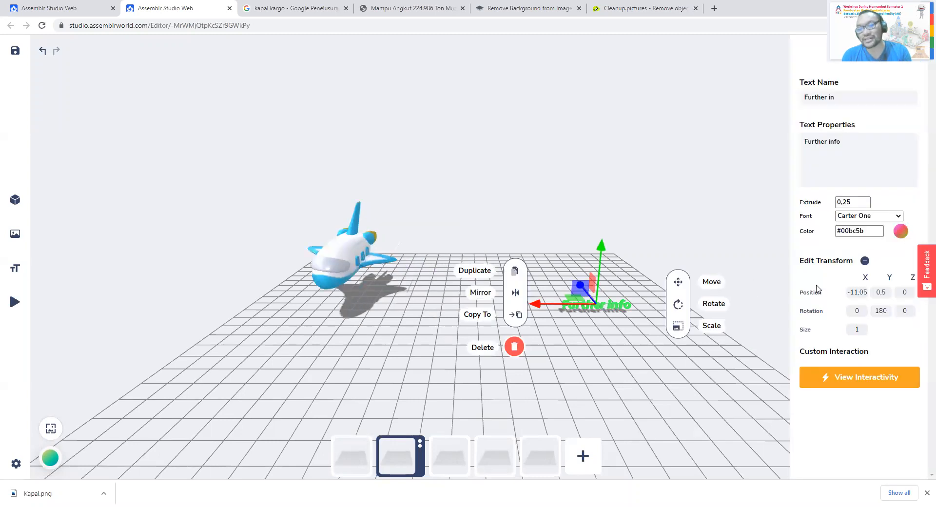
click(842, 312)
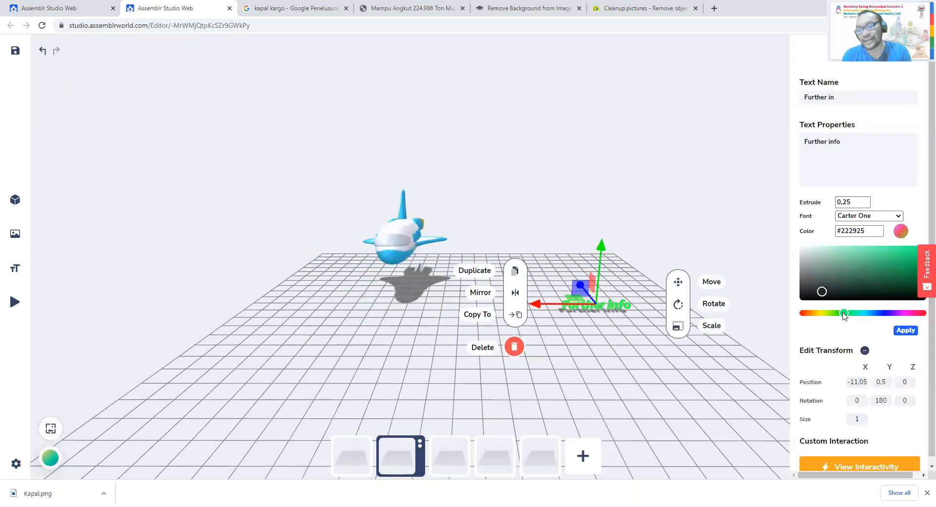
drag(882, 316, 887, 316)
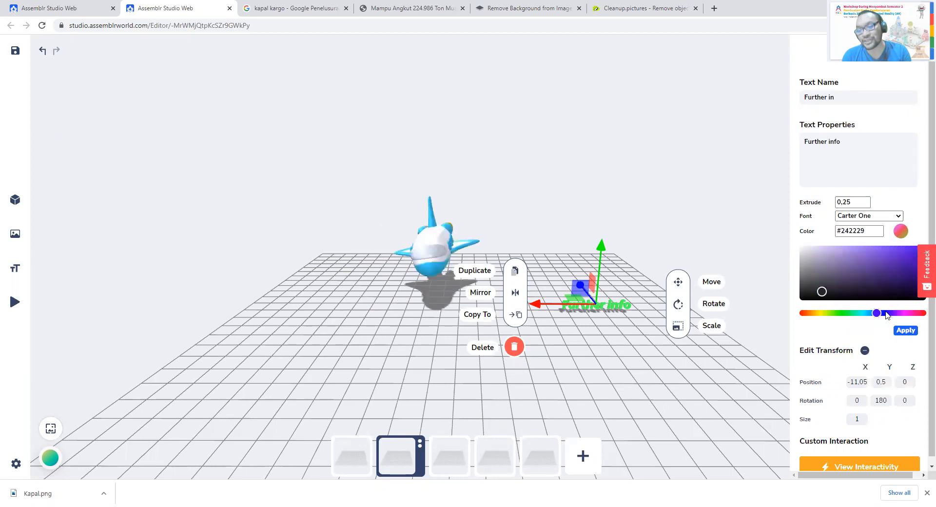
click(827, 289)
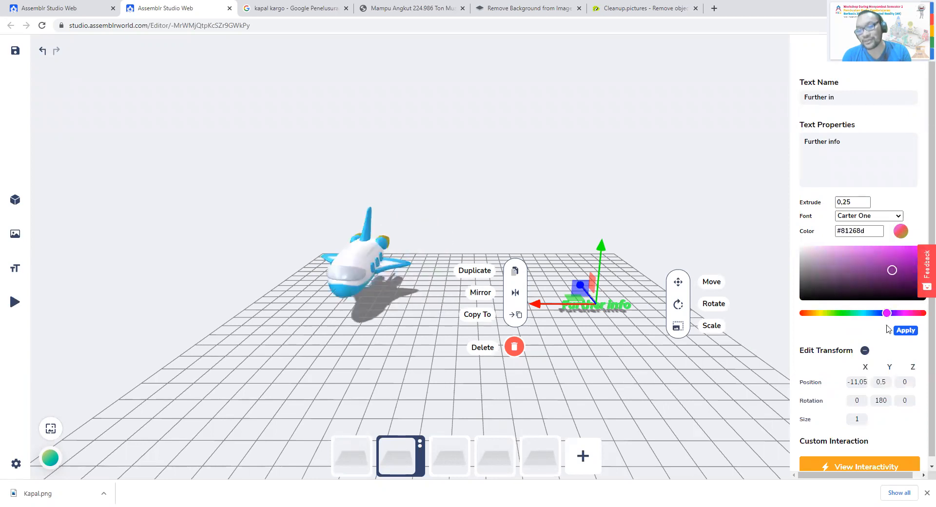
click(893, 269)
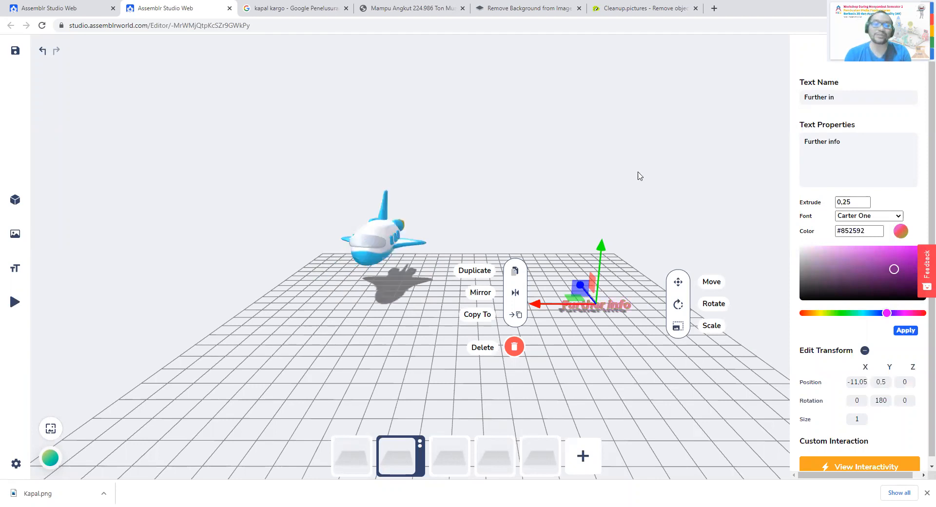
drag(625, 173, 615, 122)
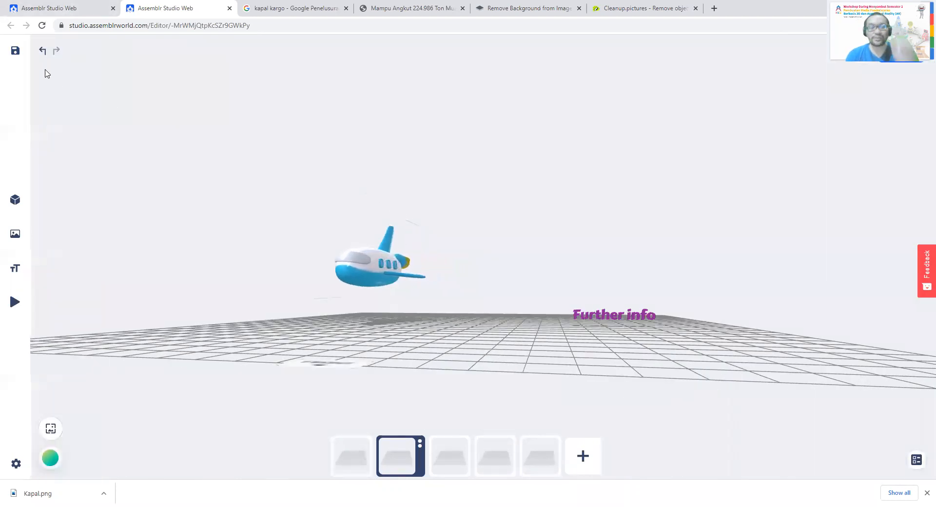
Open scene 1 and examine the color code of the "Perbesar" text
click(25, 56)
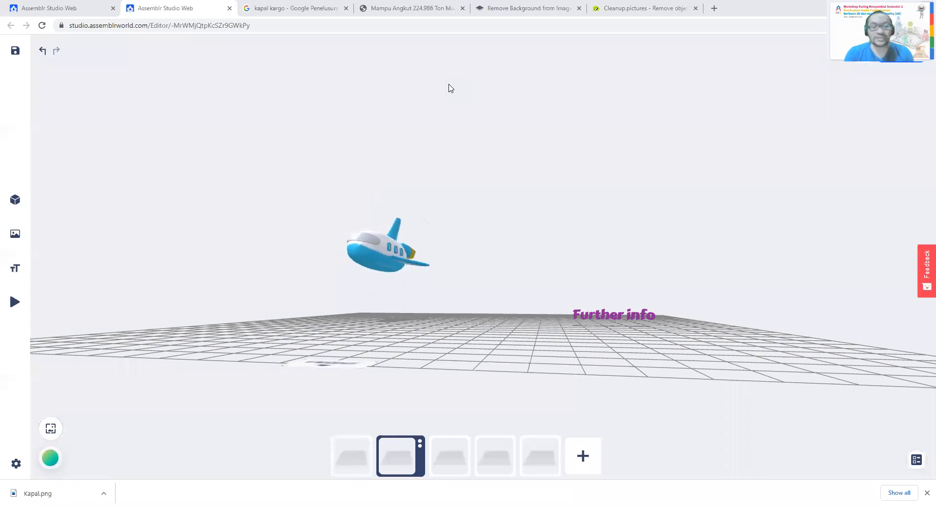
click(361, 451)
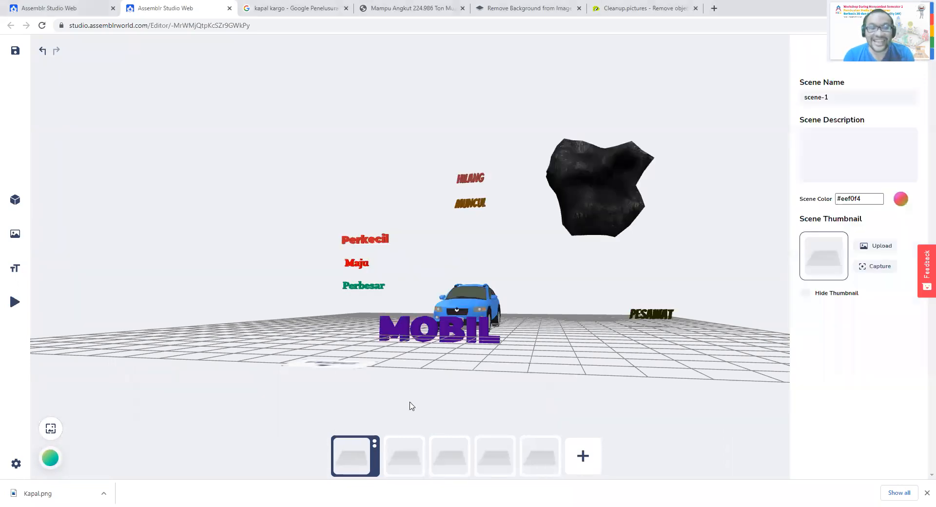
click(361, 289)
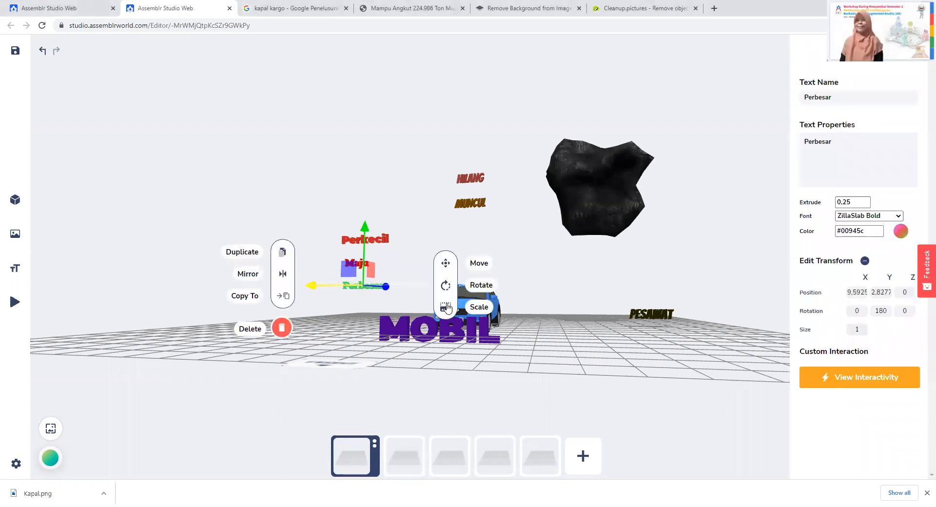
click(868, 229)
key(ctrl+a)
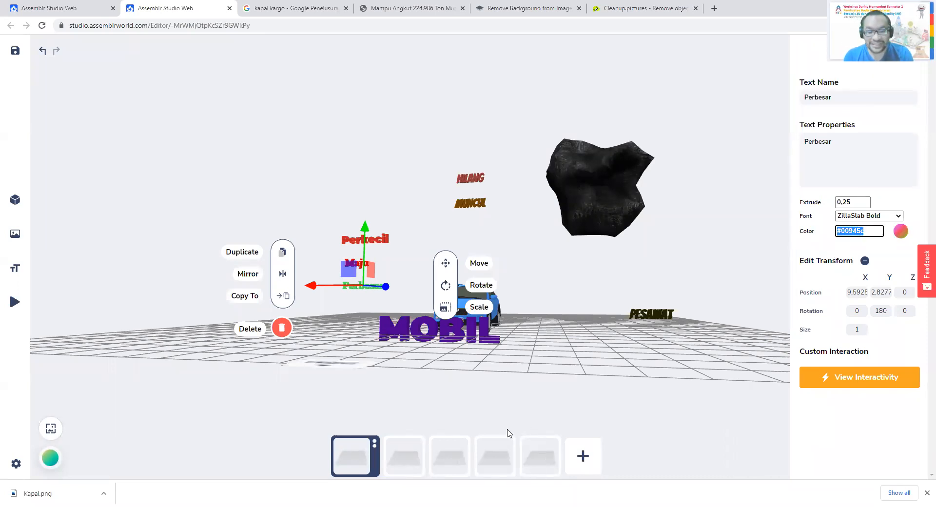
Return to scene 2 and view the space shuttle and "Further info" text from above
click(406, 456)
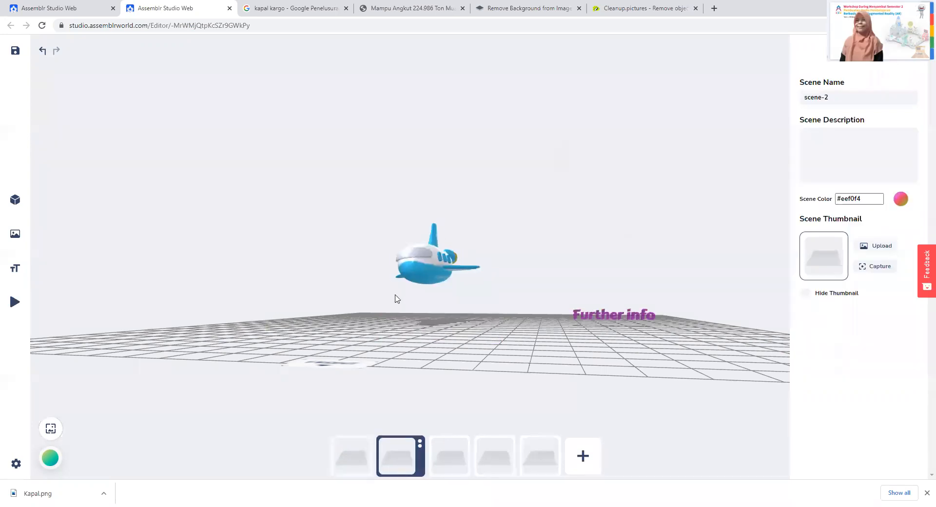
click(401, 271)
click(683, 361)
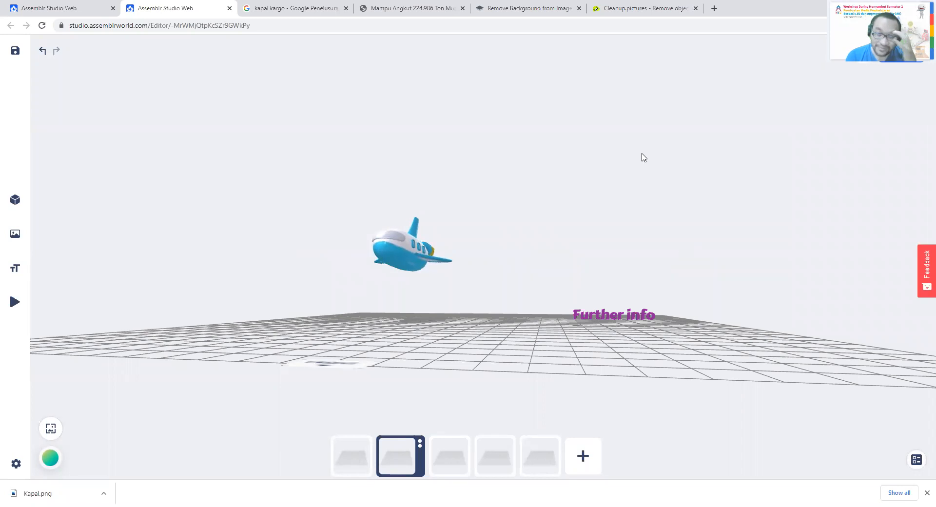
drag(634, 200, 591, 217)
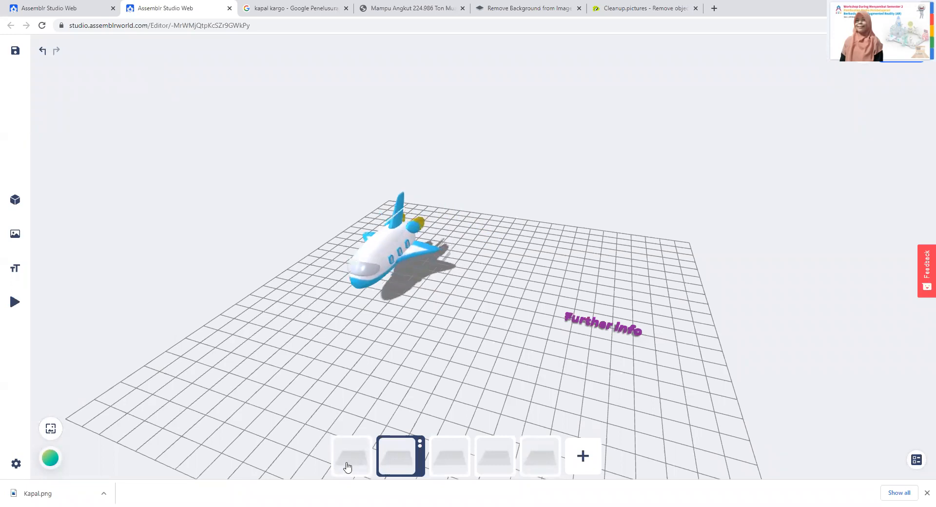
Open scene 1 and examine the "MOBIL" text and the car scene from several angles
click(351, 460)
click(424, 385)
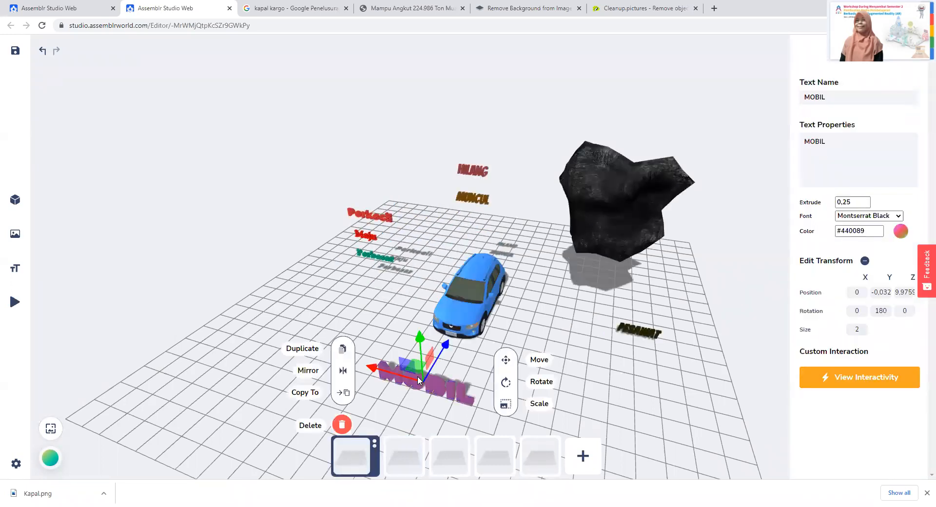
click(317, 304)
drag(520, 366, 512, 342)
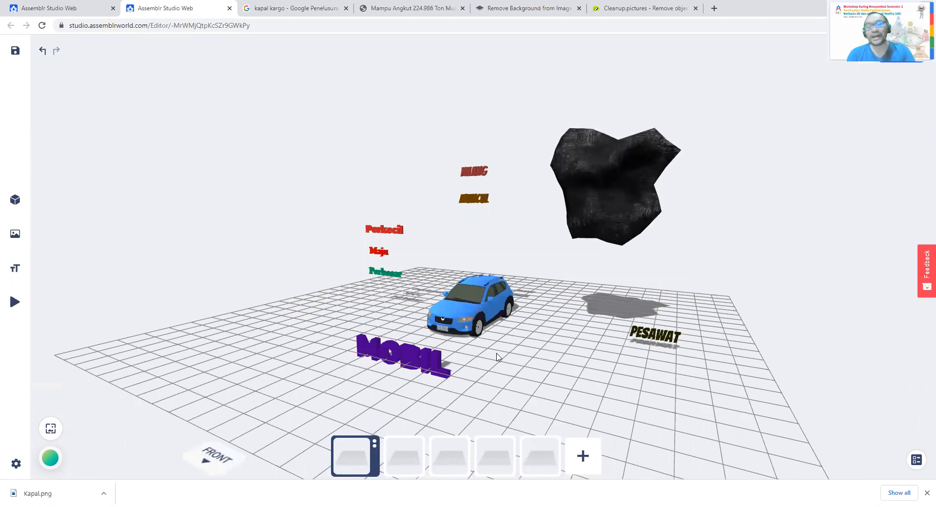
mouse_move(516, 374)
mouse_down()
mouse_move(504, 373)
mouse_move(510, 359)
mouse_move(535, 372)
mouse_move(549, 366)
mouse_move(541, 368)
mouse_up()
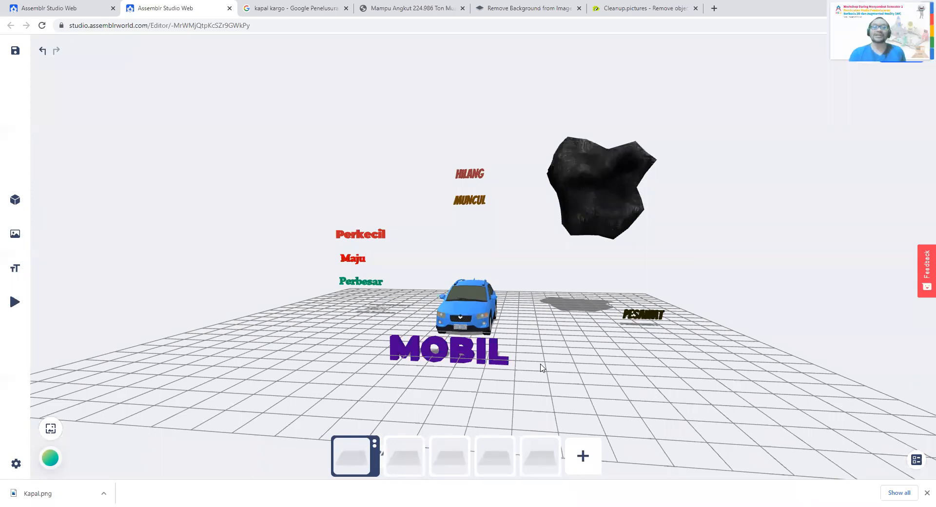
click(482, 347)
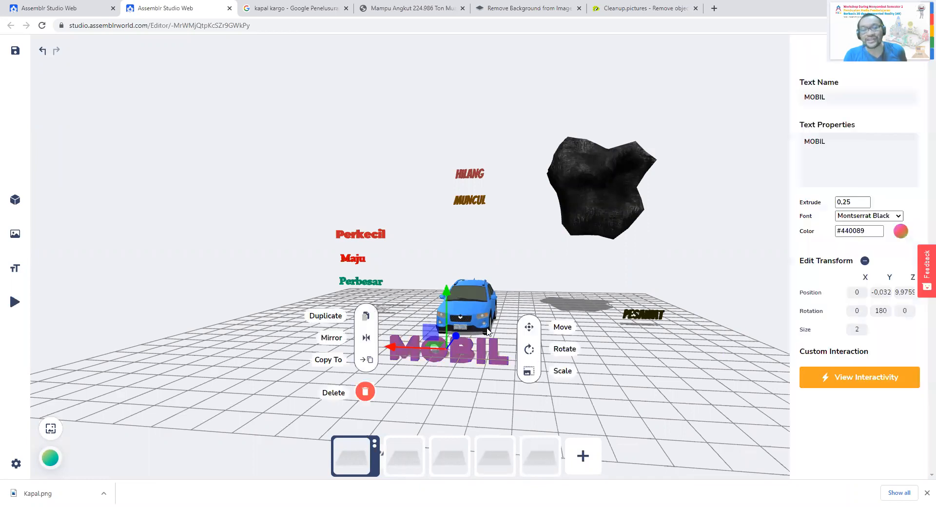
click(705, 267)
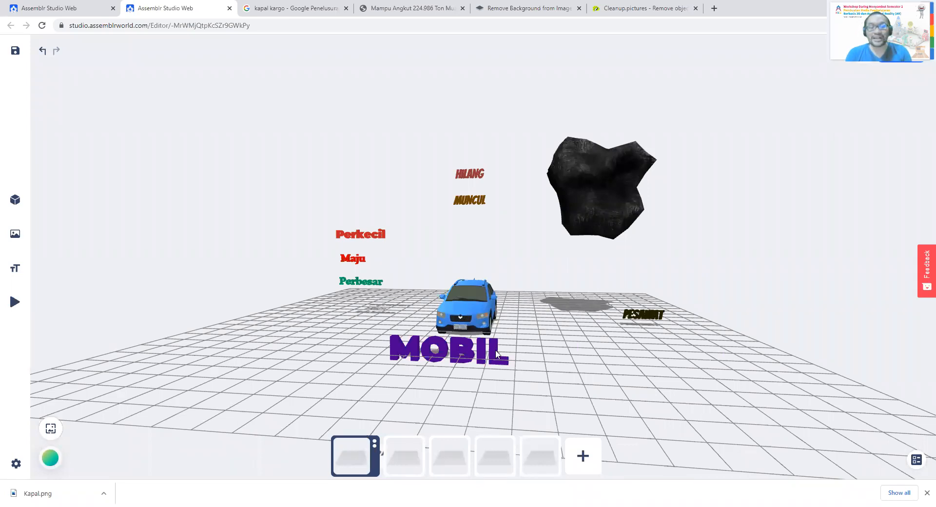
drag(541, 363, 473, 359)
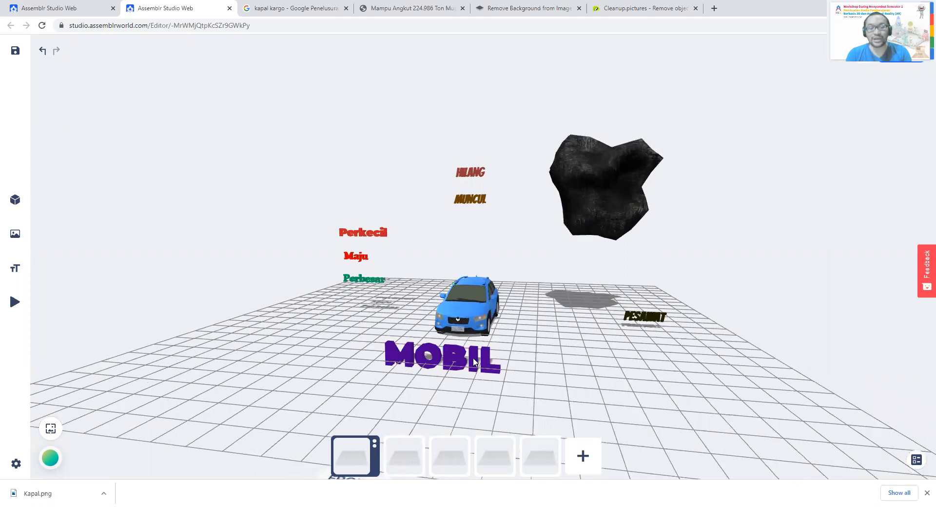
click(473, 361)
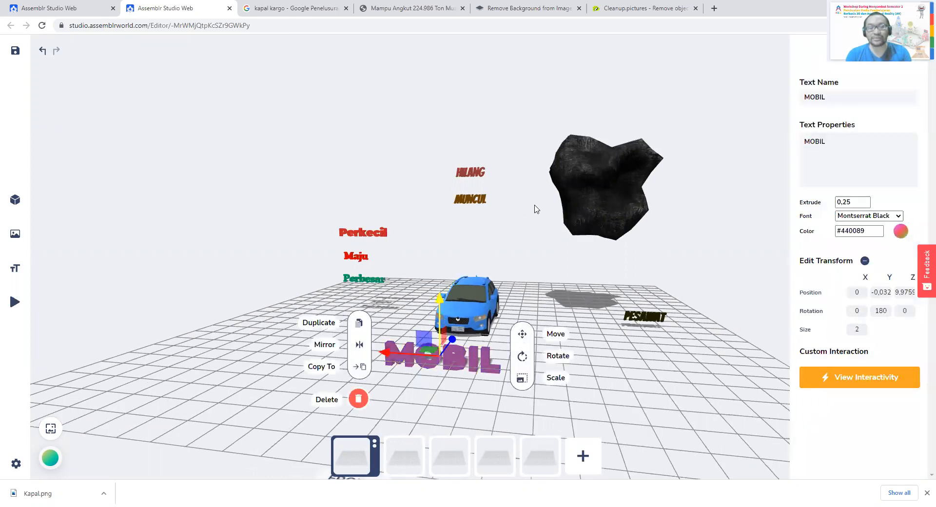
click(233, 287)
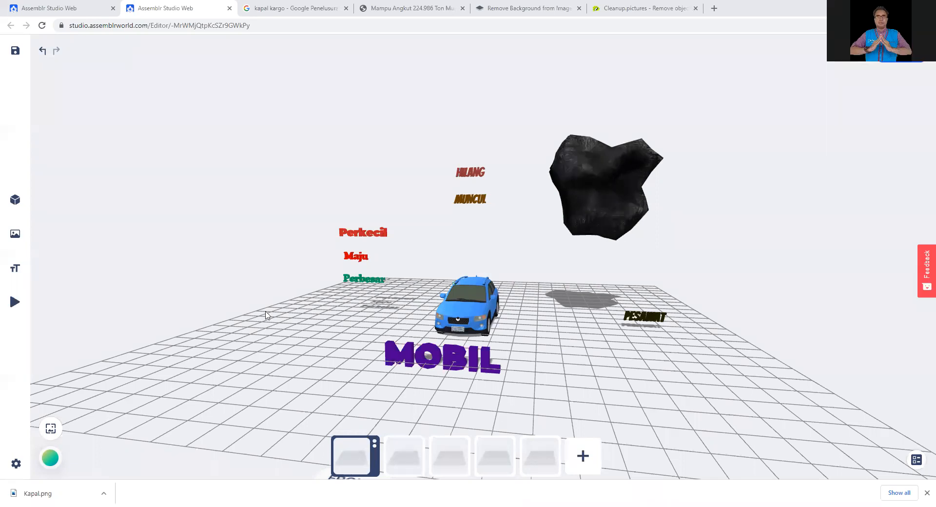
drag(291, 370, 313, 336)
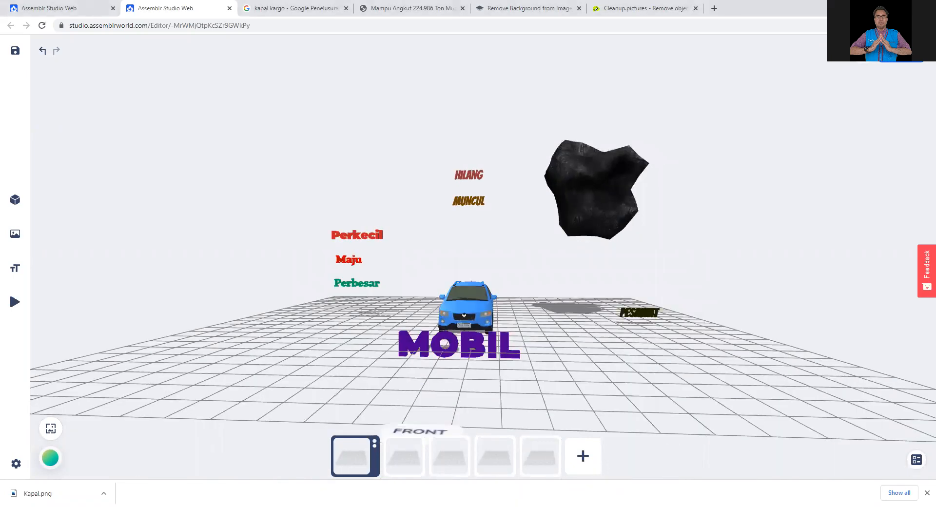
Search the web for "warna visual" in a new browser tab and open the Blog UB article "TEORI WARNA DALAM KOMUNIKASI VISUAL"
click(714, 9)
text(warna visual)
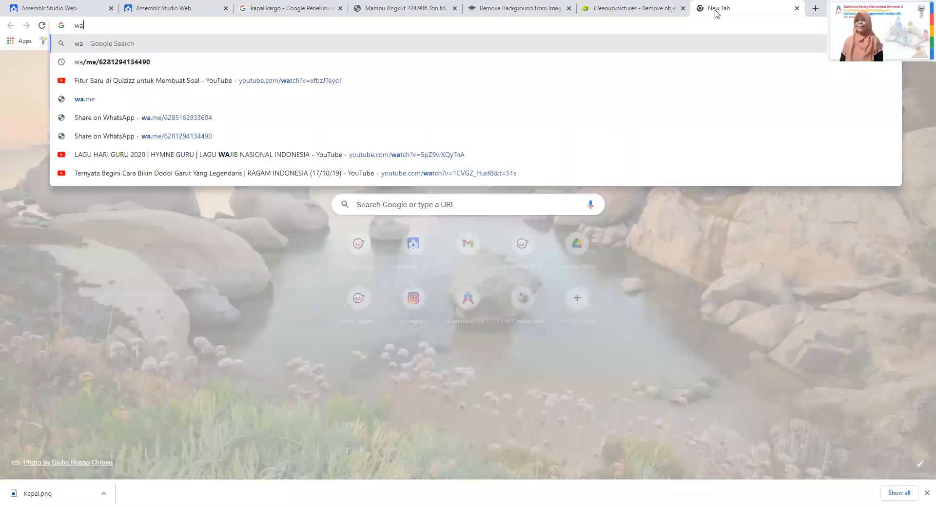
key(Return)
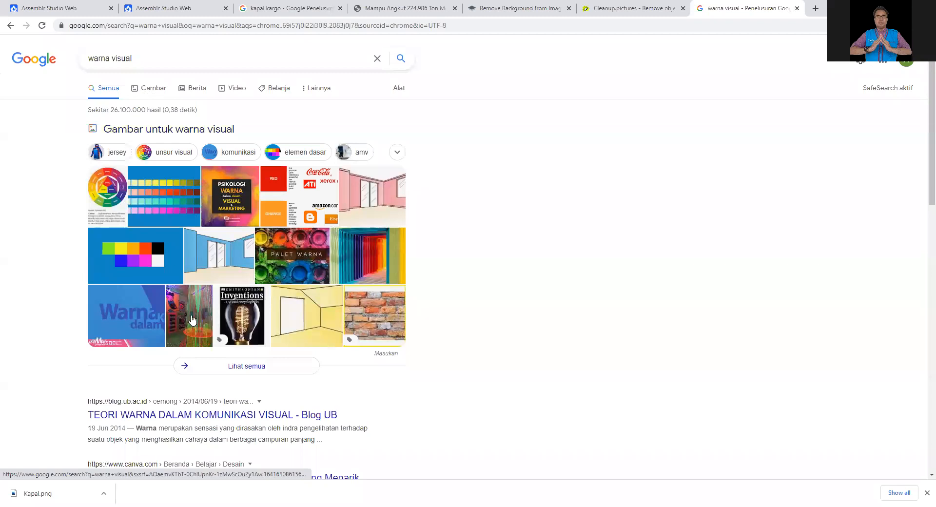
scroll(193, 320, down, 2)
click(209, 319)
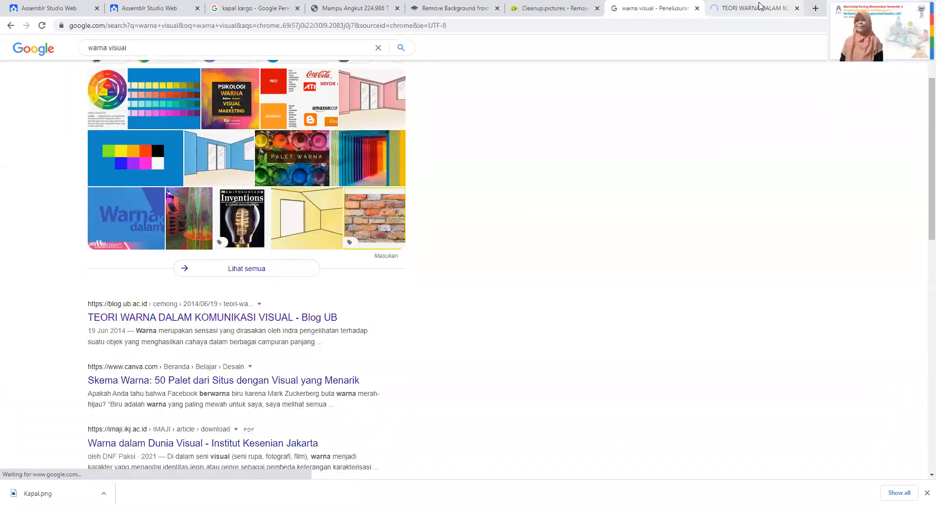
Enlarge the color theory article to 200% and read its title and opening paragraphs
ctrl+scroll(404, 204, up, 7)
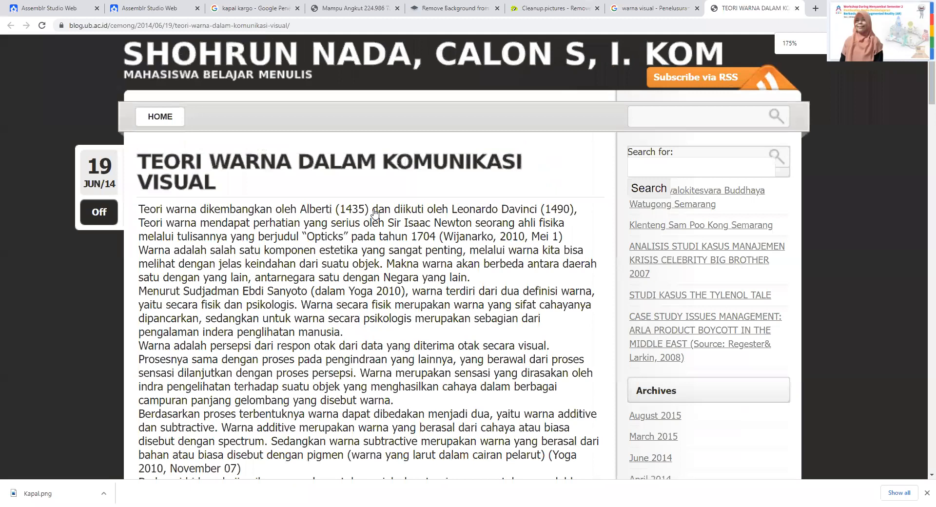
scroll(328, 230, down, 2)
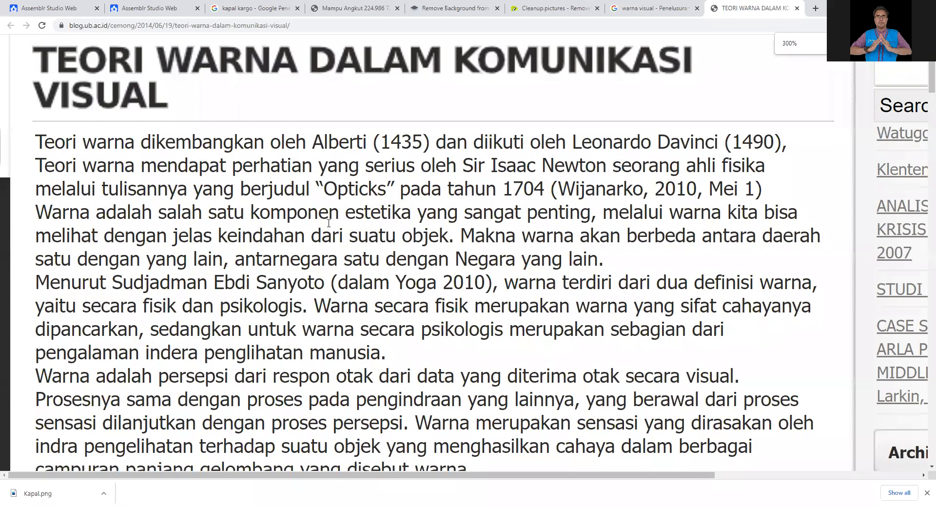
scroll(285, 227, up, 1)
drag(283, 229, 306, 235)
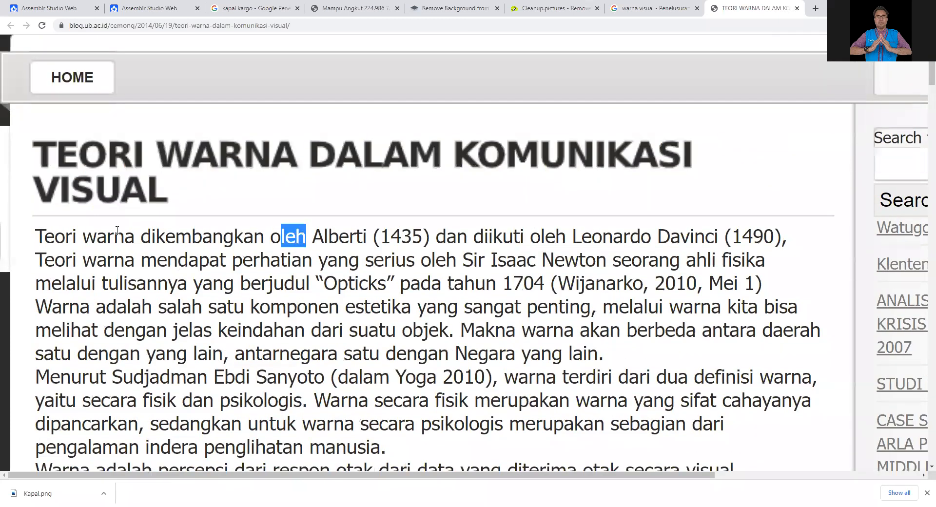
drag(33, 237, 189, 238)
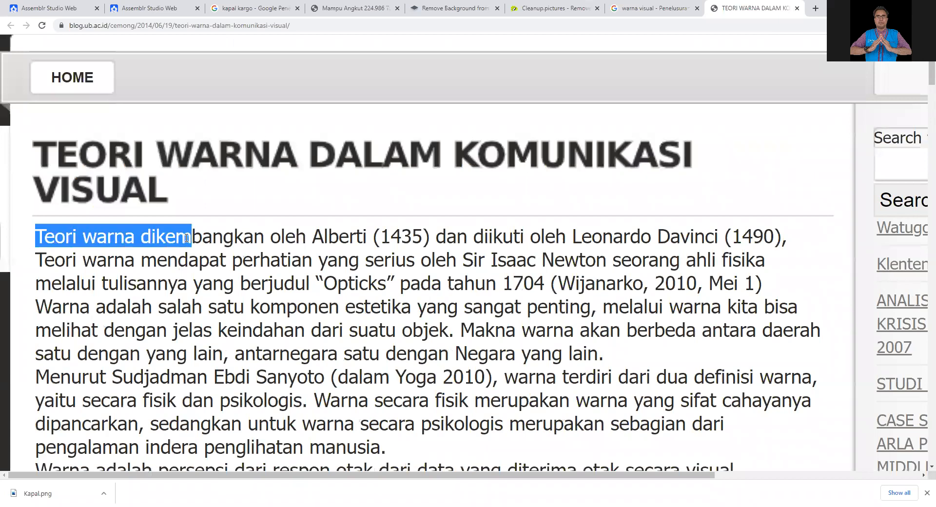
click(263, 184)
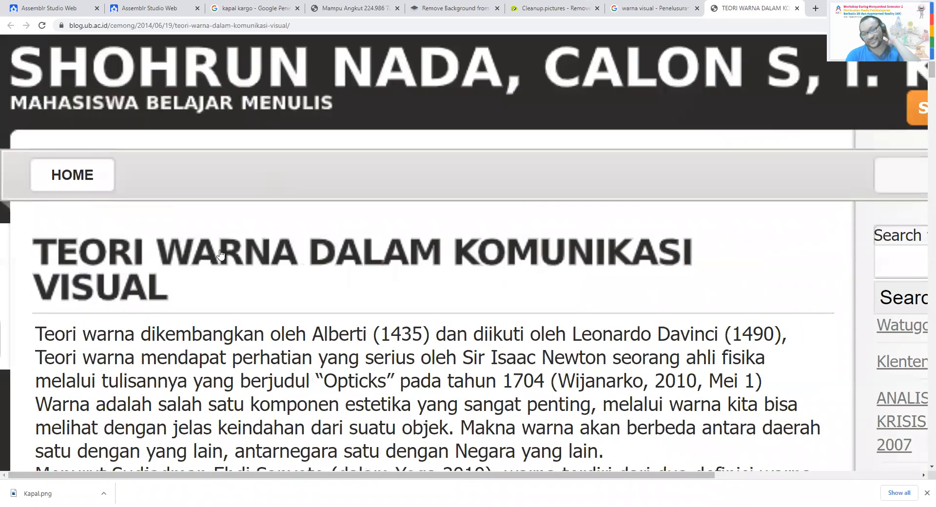
scroll(321, 197, down, 1)
scroll(321, 197, down, 4)
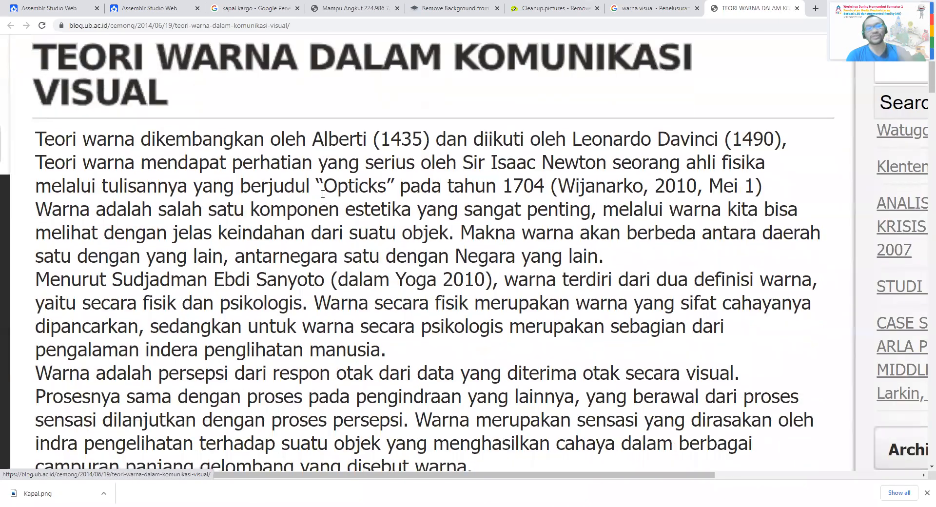
ctrl+scroll(327, 176, down, 1)
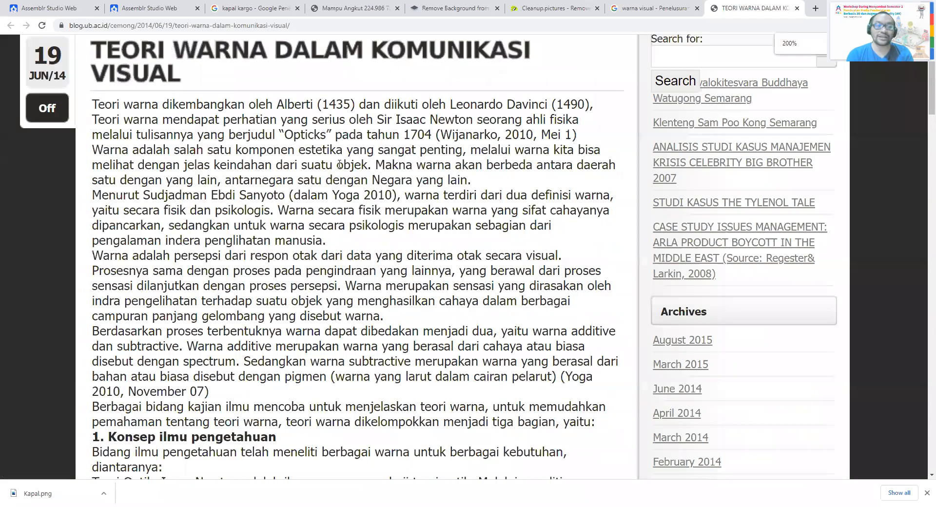
scroll(340, 168, up, 2)
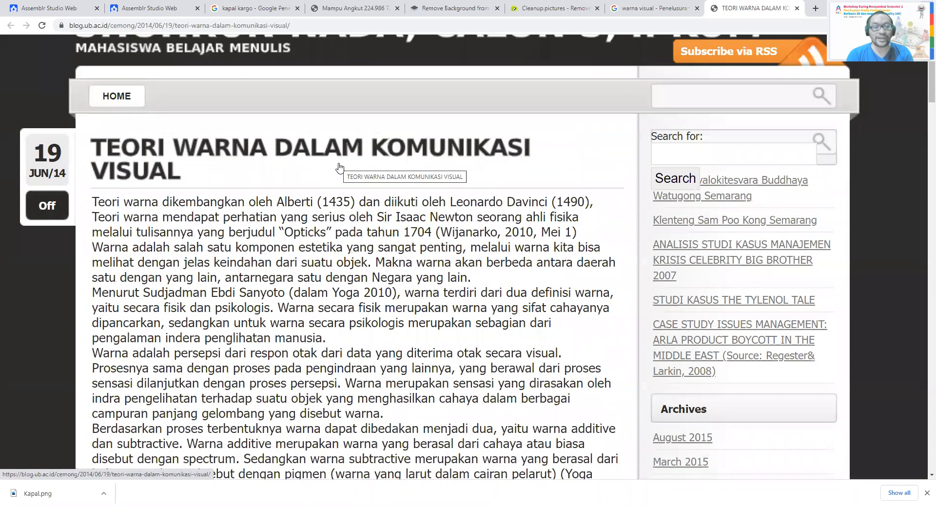
scroll(339, 169, down, 2)
scroll(333, 161, up, 2)
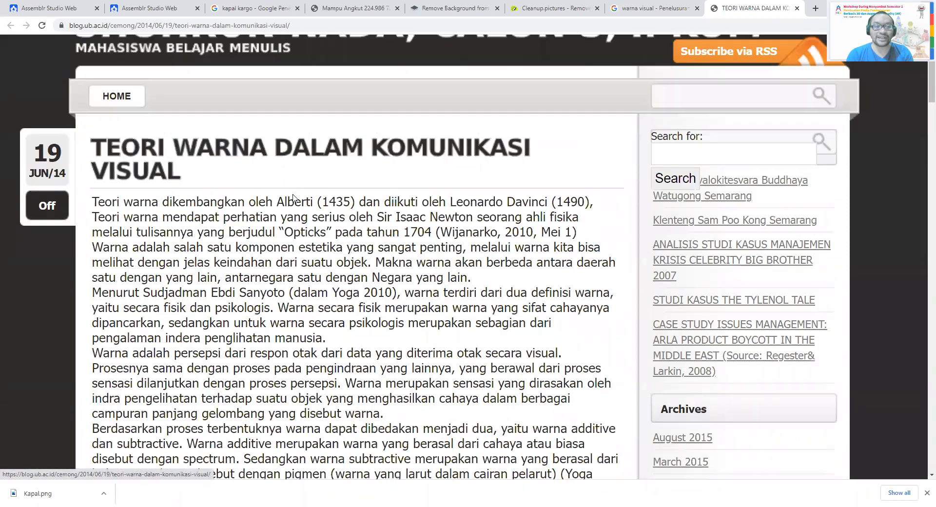
Read the article's sections on scientific and aesthetic color concepts and the meanings of red, blue and yellow
scroll(313, 225, down, 4)
scroll(313, 225, down, 4)
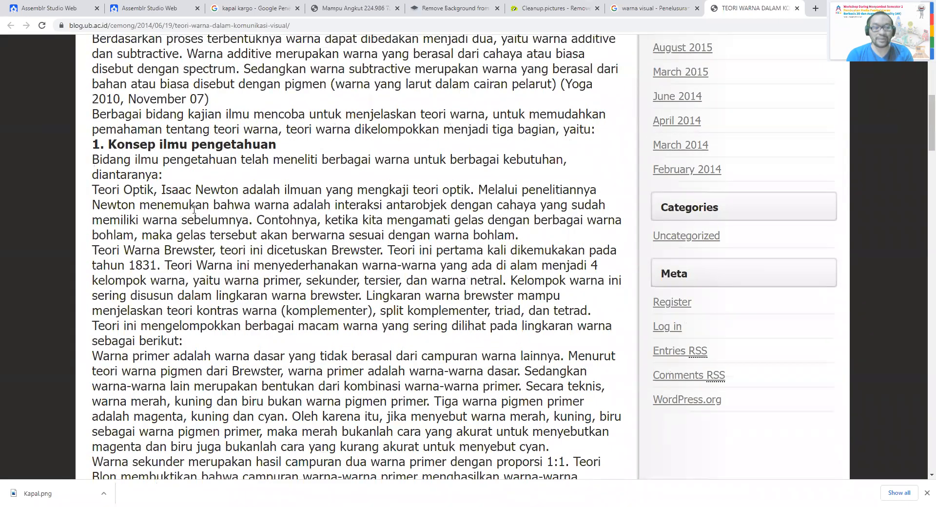
drag(144, 190, 170, 191)
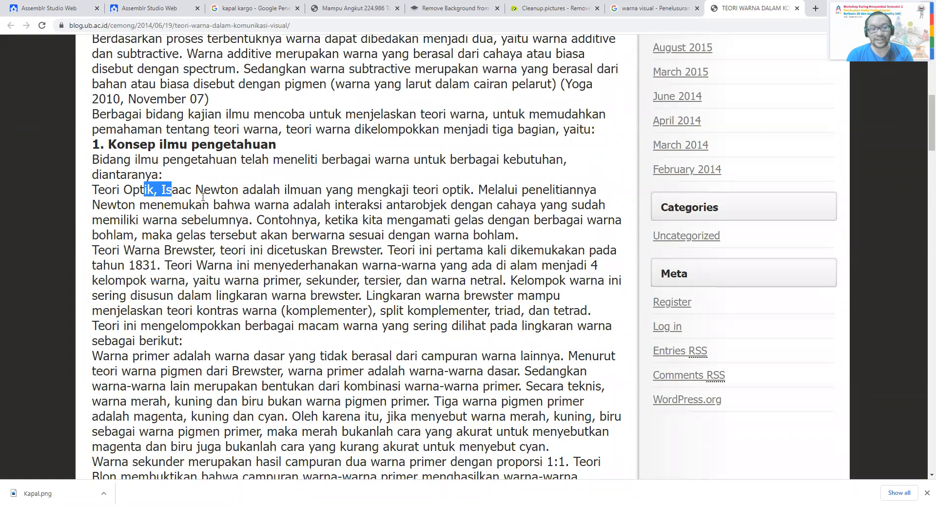
click(194, 195)
scroll(215, 203, down, 10)
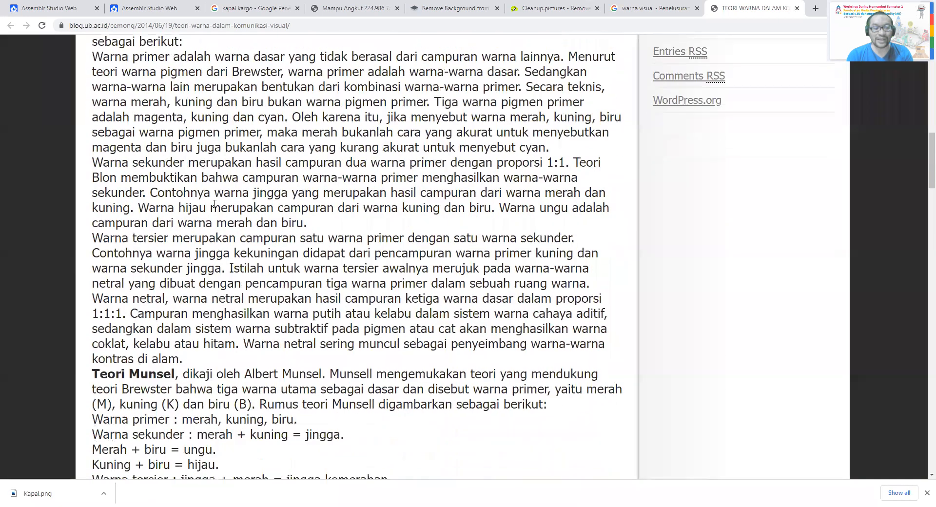
scroll(182, 213, down, 2)
scroll(161, 217, up, 1)
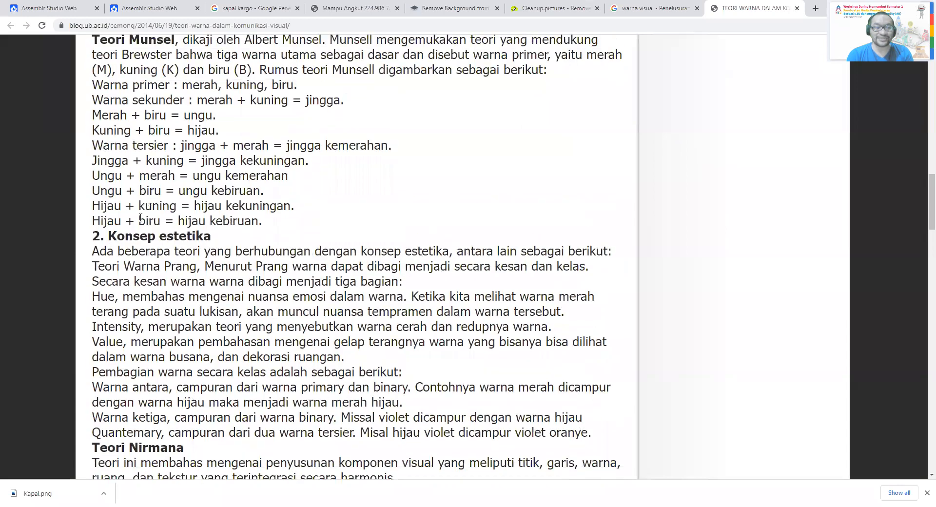
scroll(146, 219, down, 5)
scroll(138, 221, down, 6)
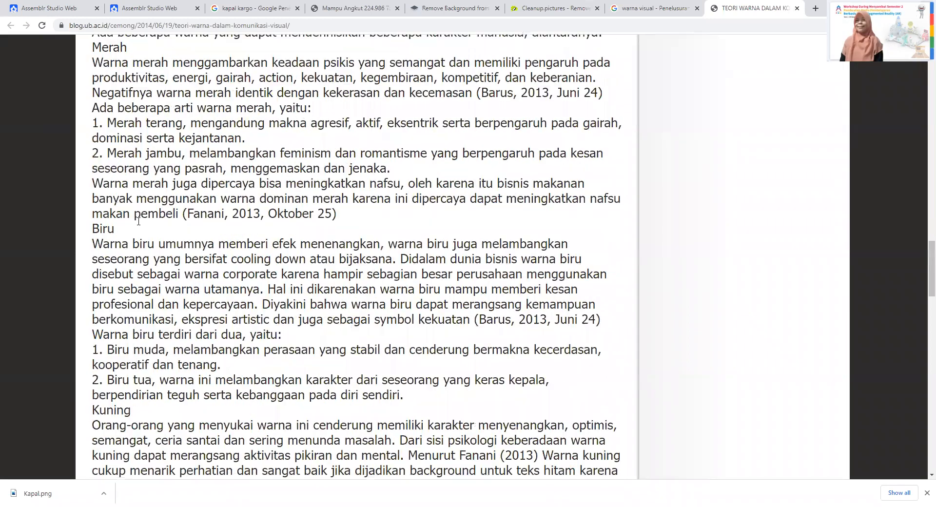
Search the web for "kode hex warna" in a new browser tab and open the Niagahoster article on HTML and CSS color codes
click(814, 8)
text(kode HEX)
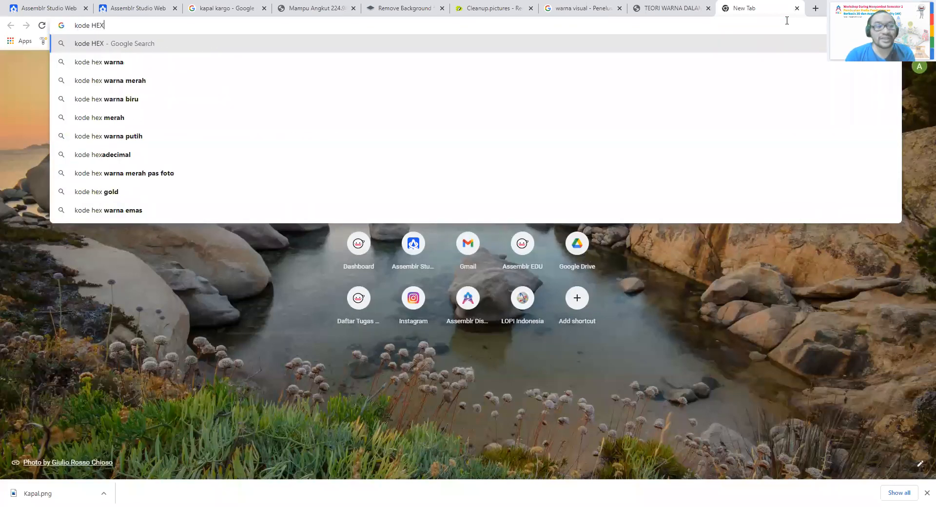
key(Down)
key(Return)
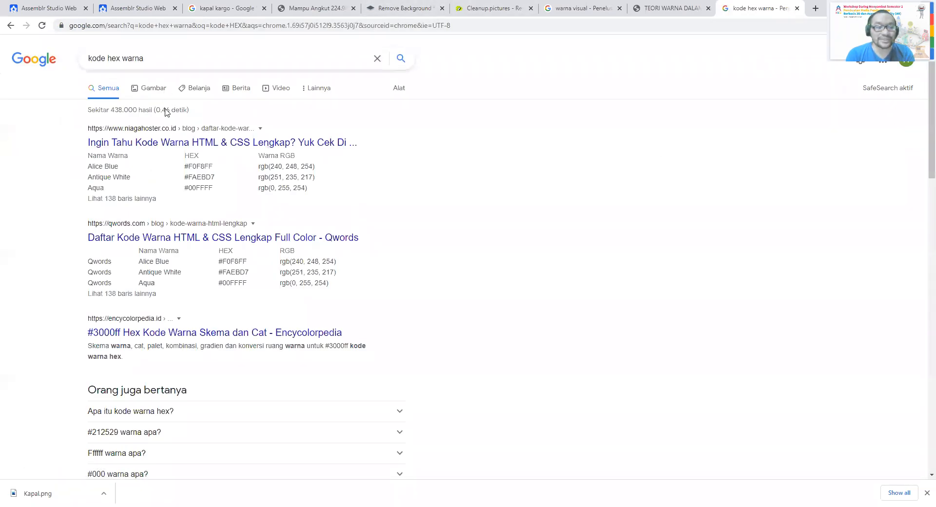
right_click(210, 141)
click(225, 147)
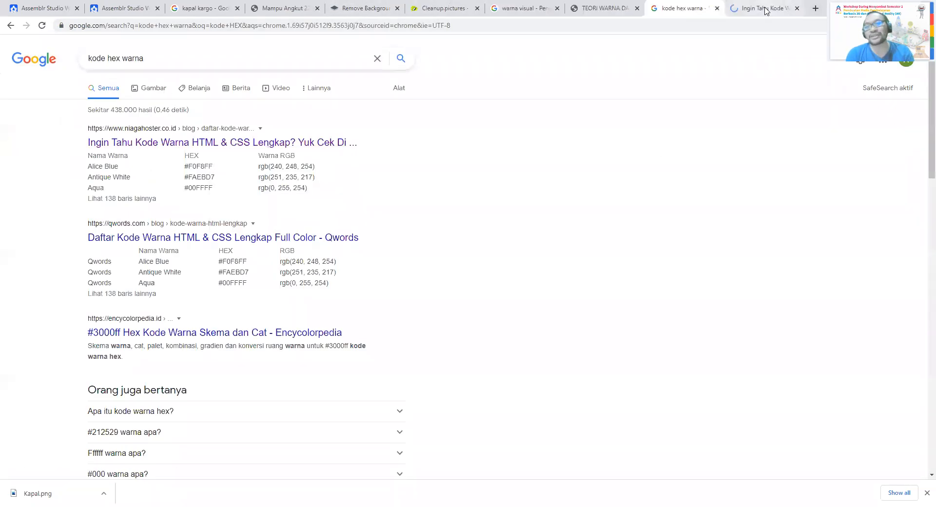
click(739, 12)
Examine the table of color names with their HEX and RGB codes, and dismiss the "Jangan Pergi Dulu..." pop-up
scroll(242, 233, down, 20)
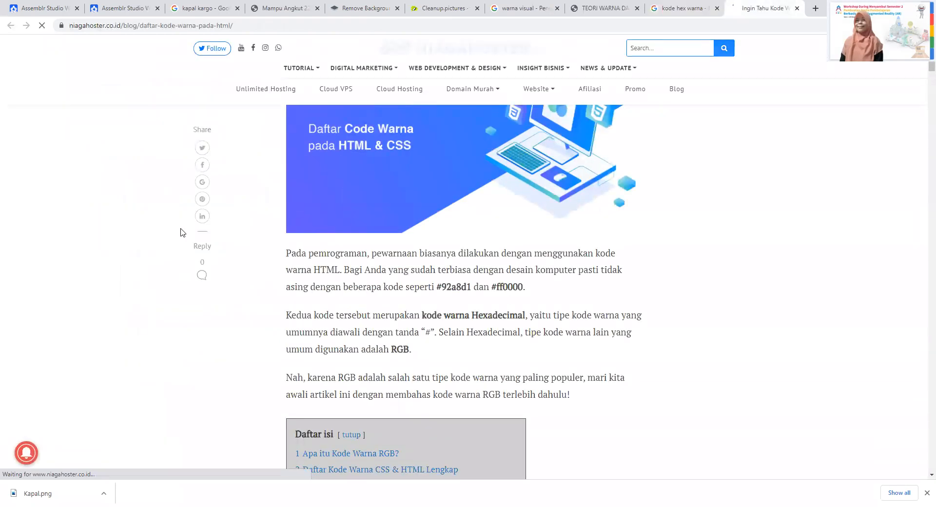
scroll(288, 242, down, 5)
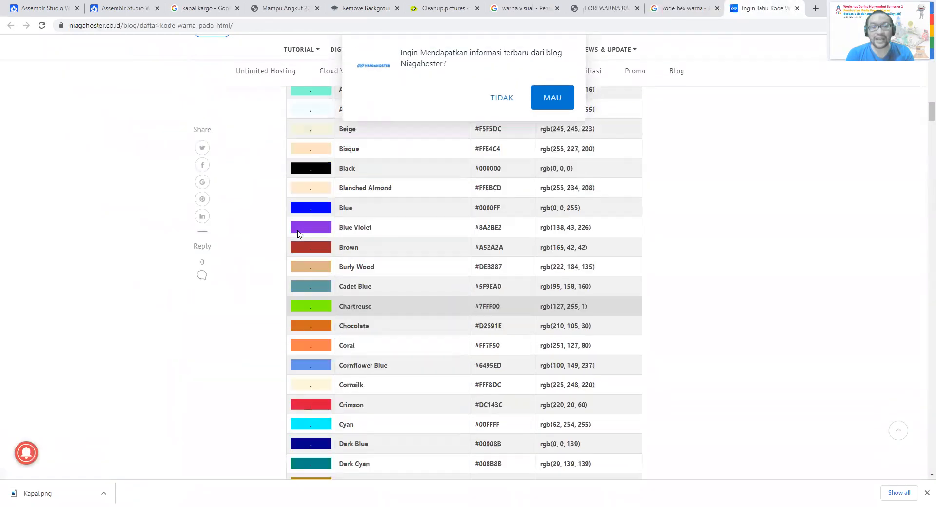
scroll(332, 223, up, 5)
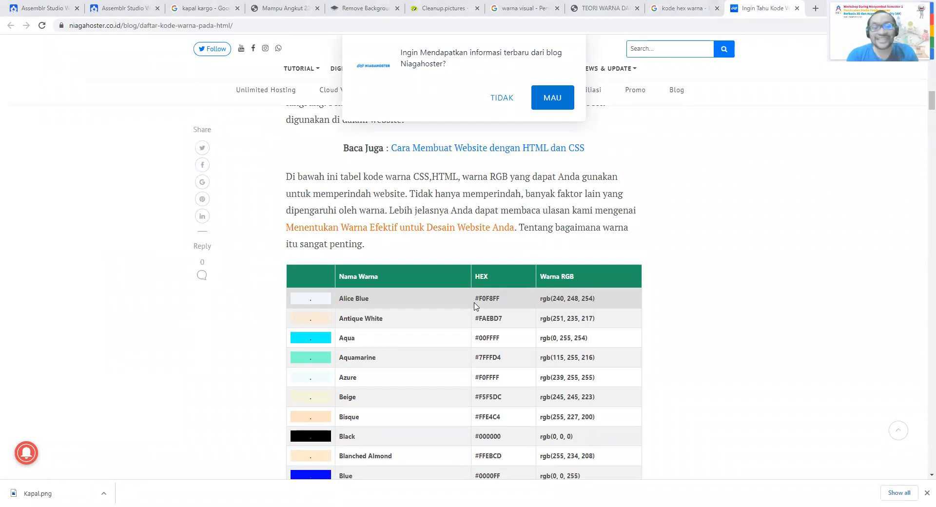
scroll(392, 316, down, 3)
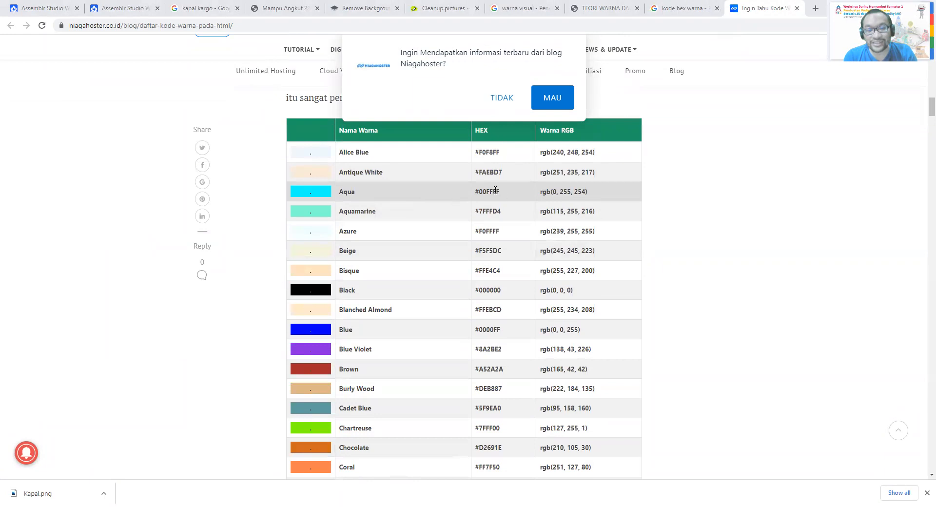
scroll(420, 272, down, 20)
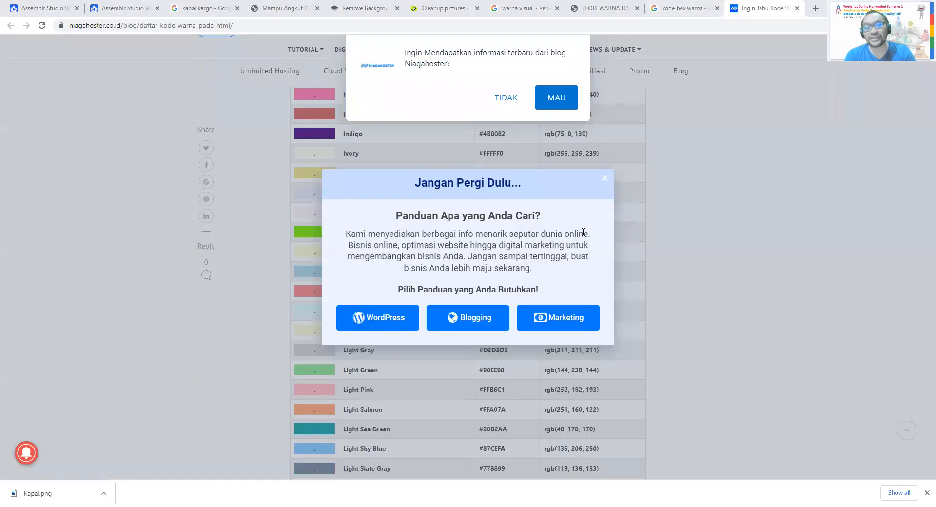
click(604, 179)
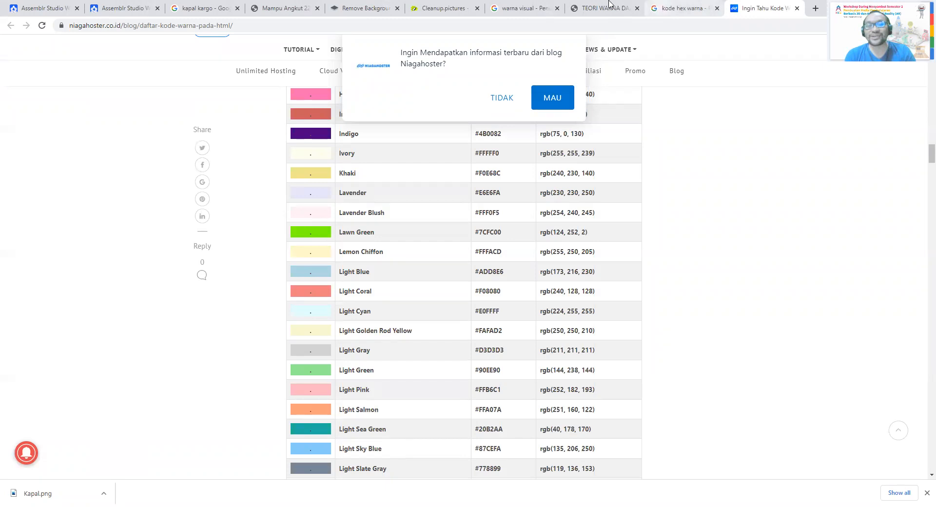
Return to the Blog UB color theory article, read through the remaining color meanings and references, and go back to its beginning
click(608, 6)
scroll(271, 219, down, 9)
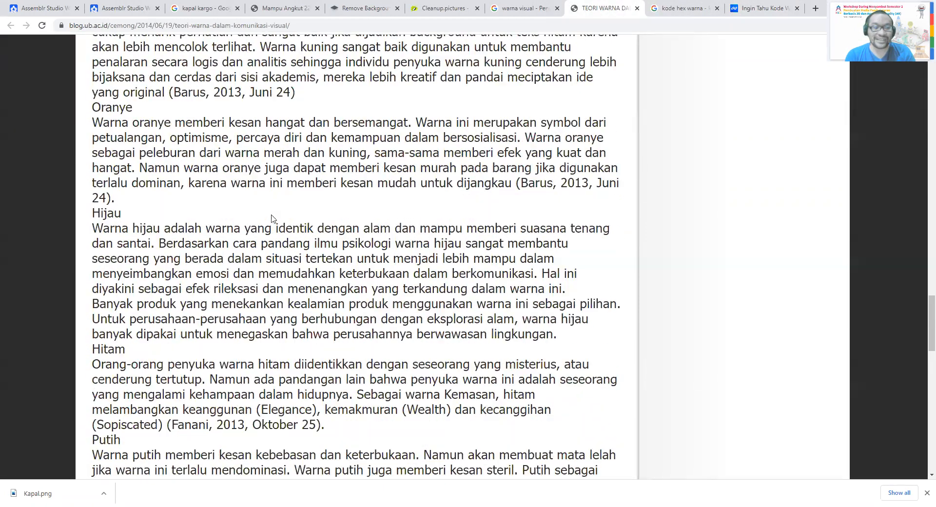
scroll(272, 219, down, 20)
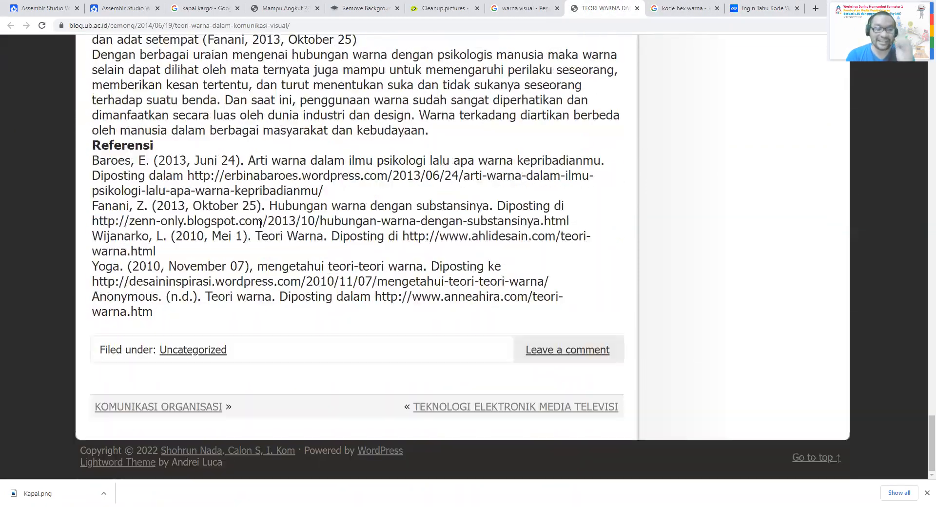
scroll(261, 223, up, 18)
drag(922, 338, 920, 48)
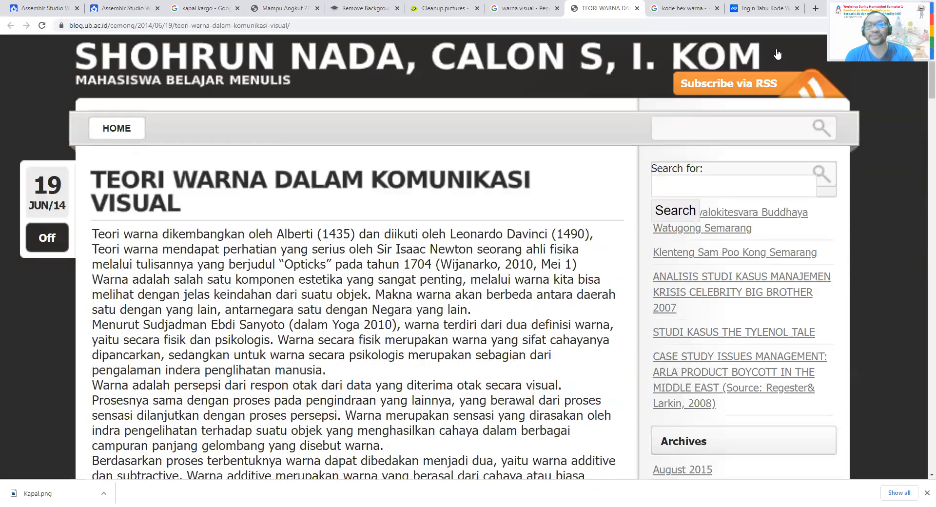
Open Canva's "Skema Warna: 50 Palet dari Situs dengan Visual yang Menarik" from the "warna visual" search results in a new tab
click(530, 12)
scroll(203, 257, down, 1)
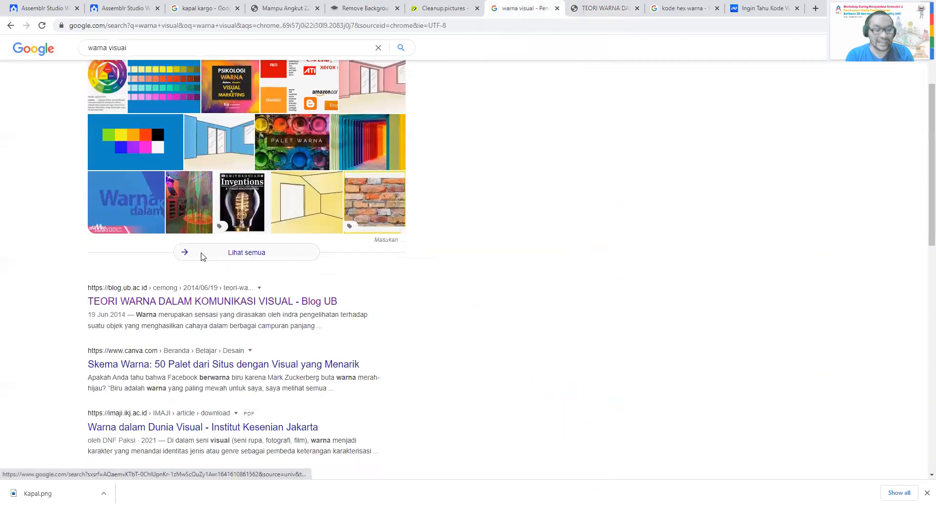
scroll(156, 247, down, 3)
right_click(156, 238)
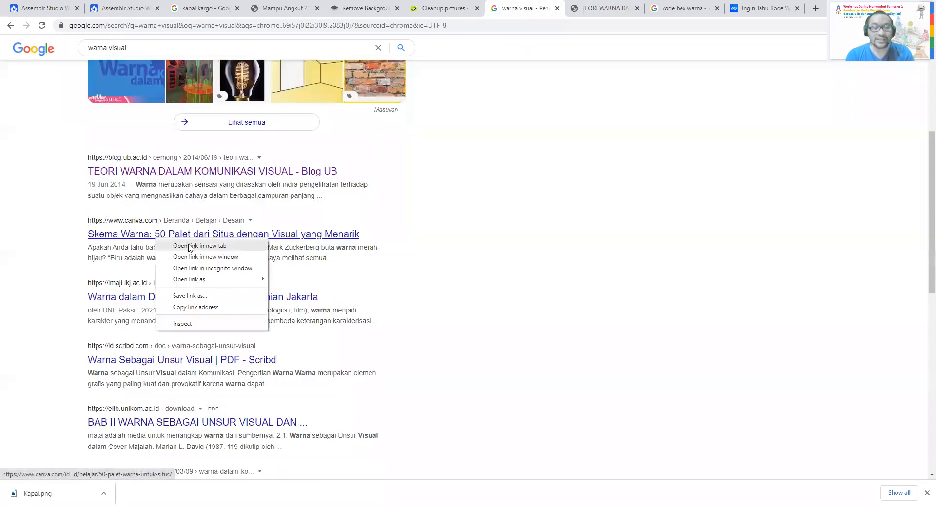
click(189, 246)
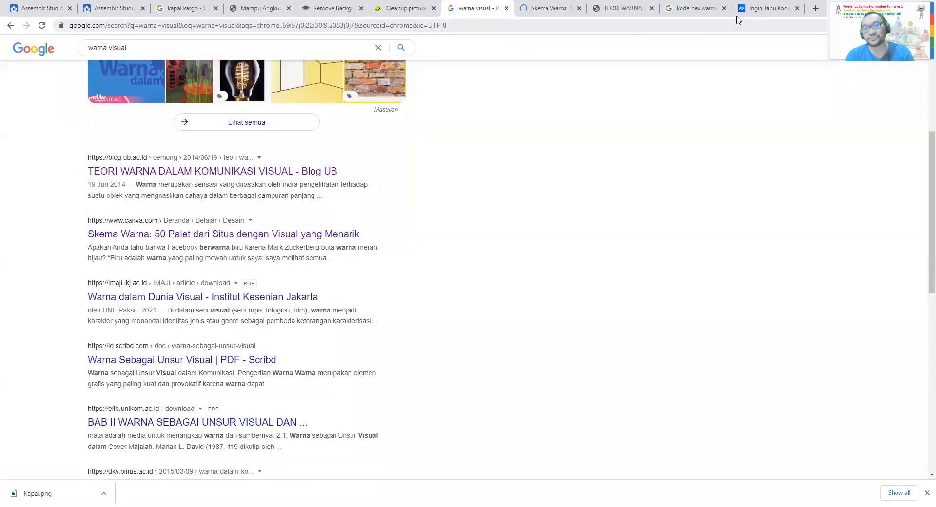
click(550, 11)
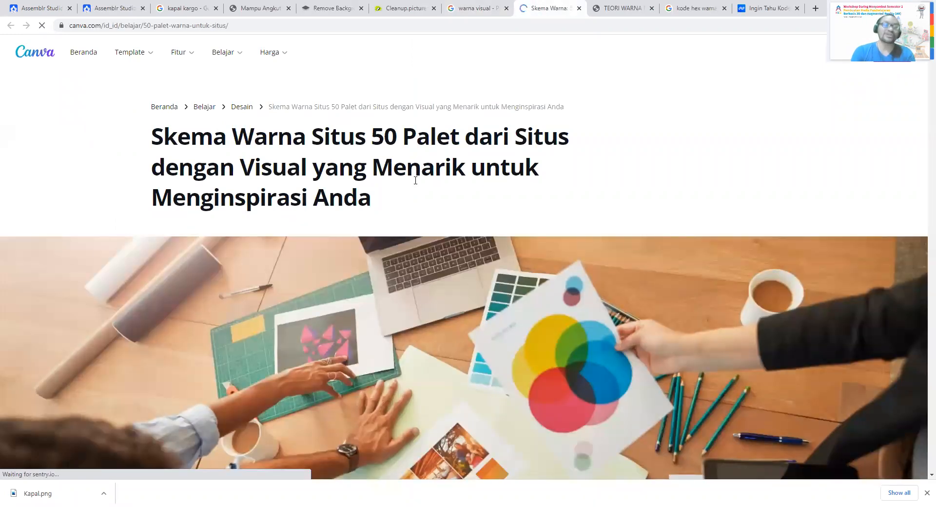
Examine the first example palettes and their color codes in the Canva article, through "3. Nuansa Teredam"
scroll(400, 190, down, 1)
scroll(401, 190, down, 19)
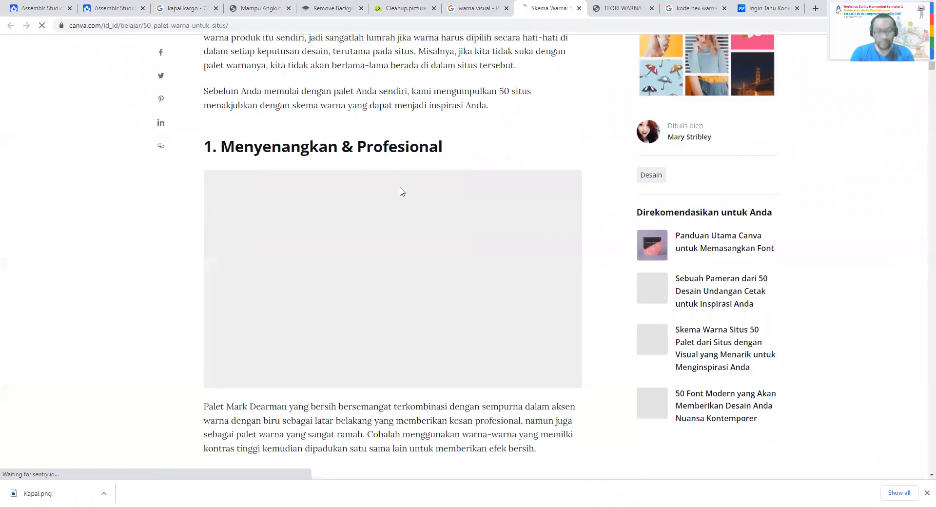
scroll(401, 191, down, 12)
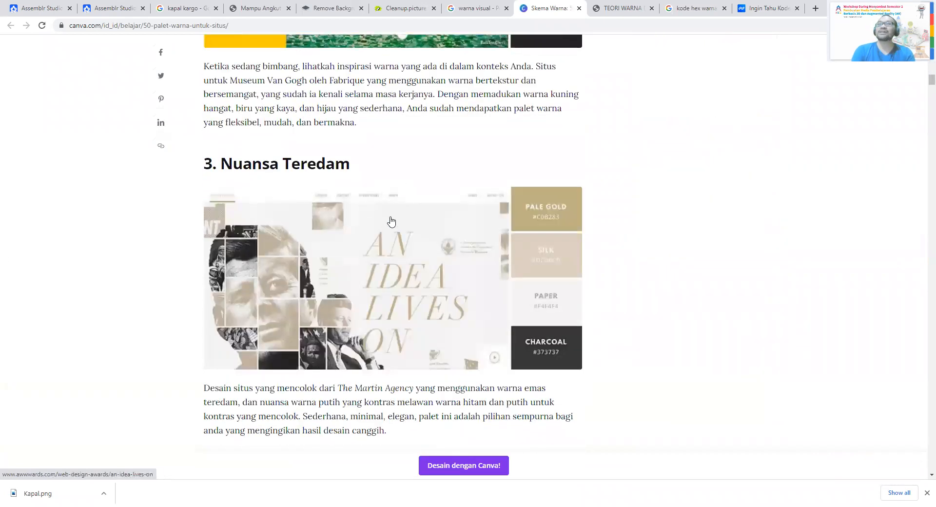
Examine the Canva article's example palettes and color codes from "4. Modern & Bersih" through "10. Dingin vs. Hangat"
scroll(390, 222, down, 4)
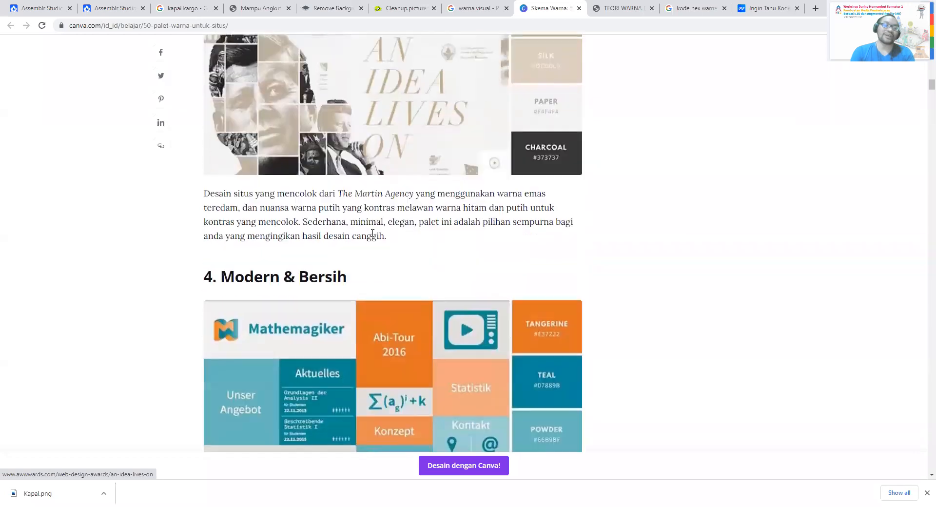
scroll(372, 233, down, 3)
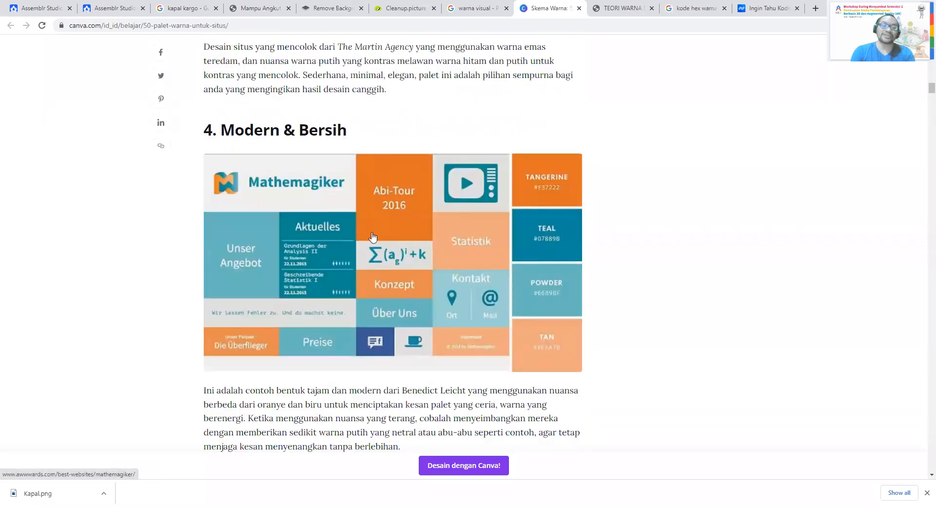
scroll(373, 237, down, 10)
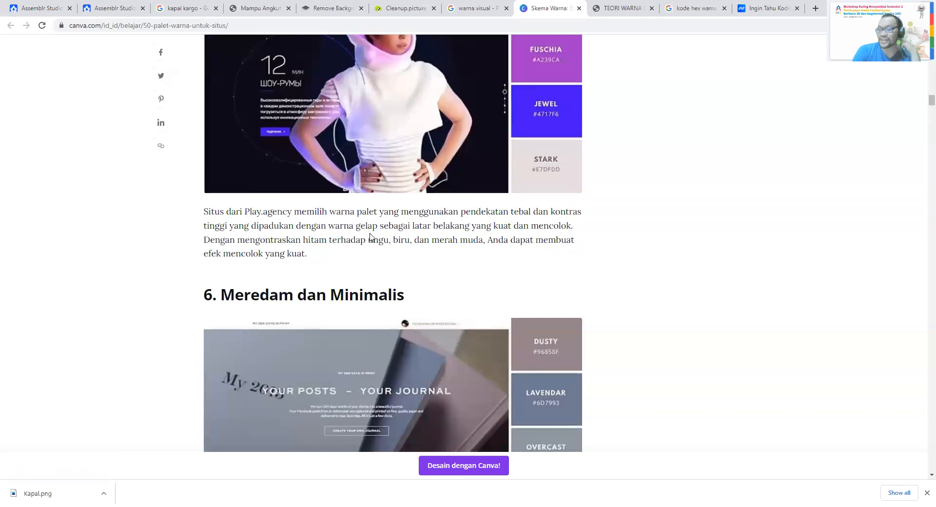
scroll(371, 237, down, 14)
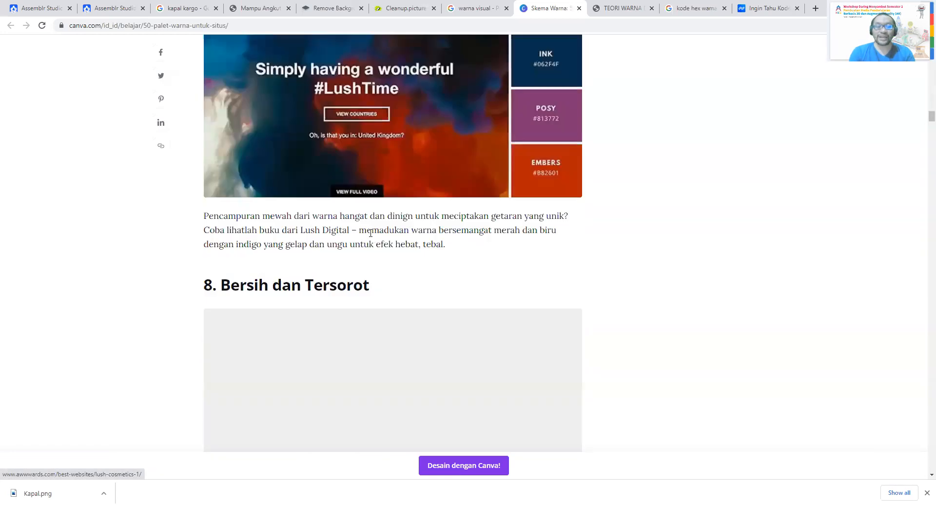
scroll(371, 234, down, 12)
scroll(370, 237, down, 10)
scroll(370, 231, up, 4)
scroll(370, 231, up, 1)
scroll(371, 229, down, 6)
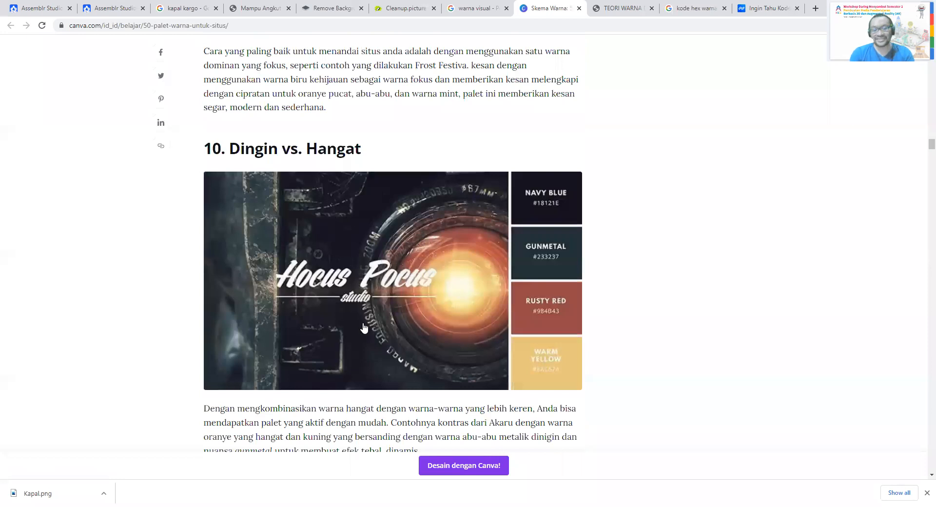
scroll(363, 326, down, 6)
scroll(361, 324, up, 5)
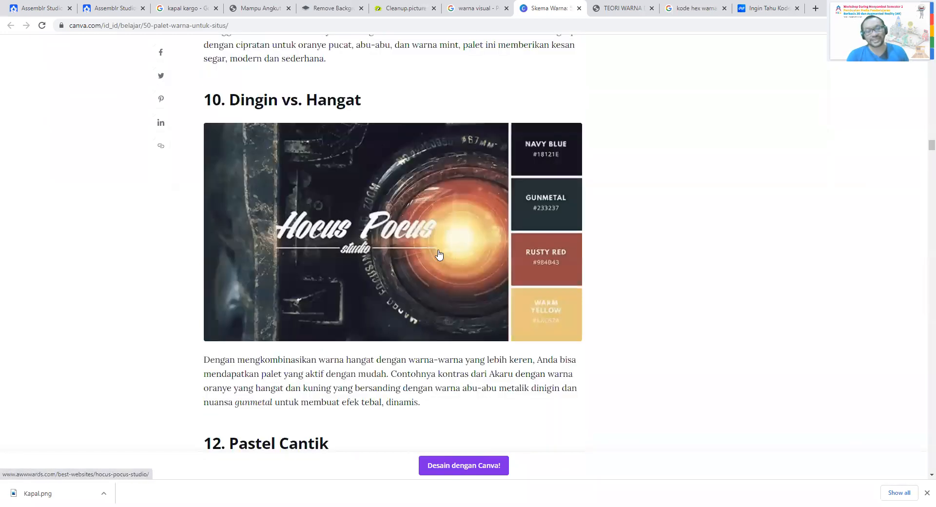
Examine the palettes "12. Pastel Cantik", "13. Tegas dan Aktif" and "14. Warna dan Nuansa", enlarging the page for reading and restoring its default zoom
scroll(429, 258, down, 4)
scroll(370, 265, down, 4)
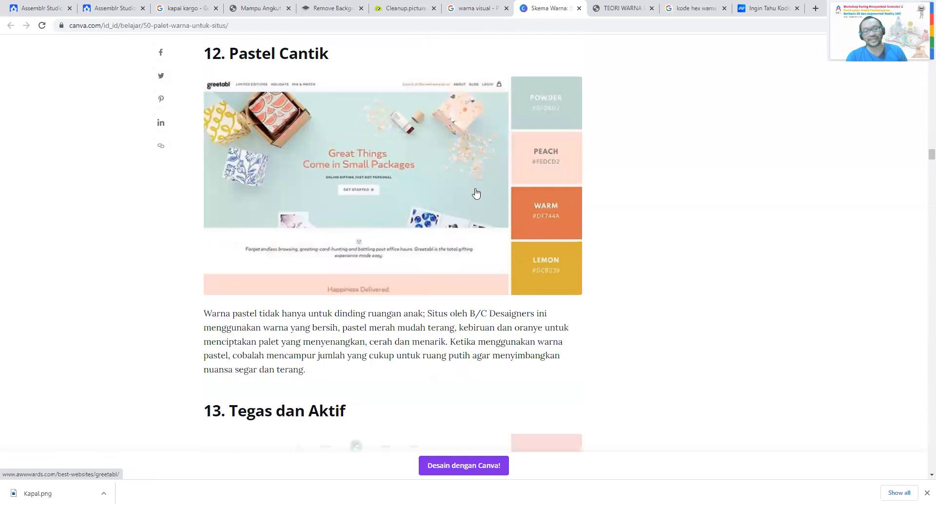
scroll(429, 277, down, 1)
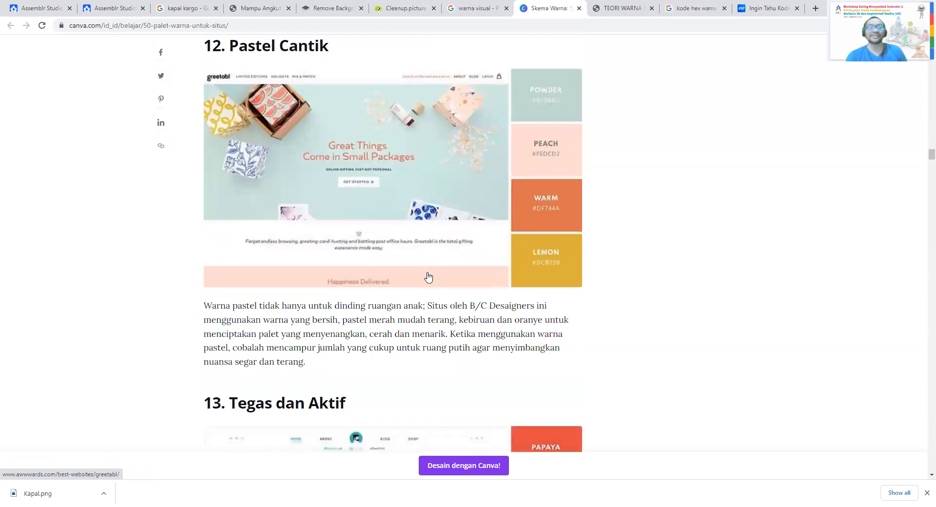
scroll(405, 285, down, 3)
scroll(329, 215, up, 2)
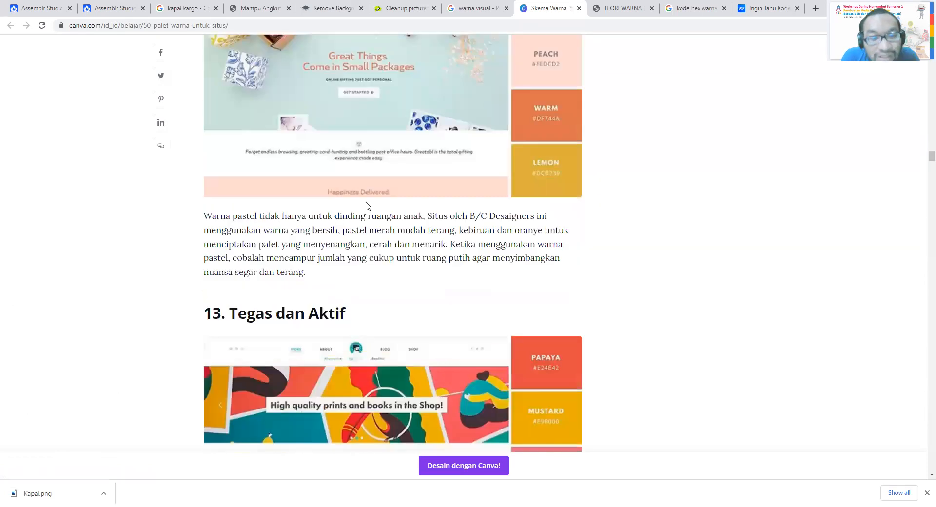
ctrl+scroll(366, 206, up, 4)
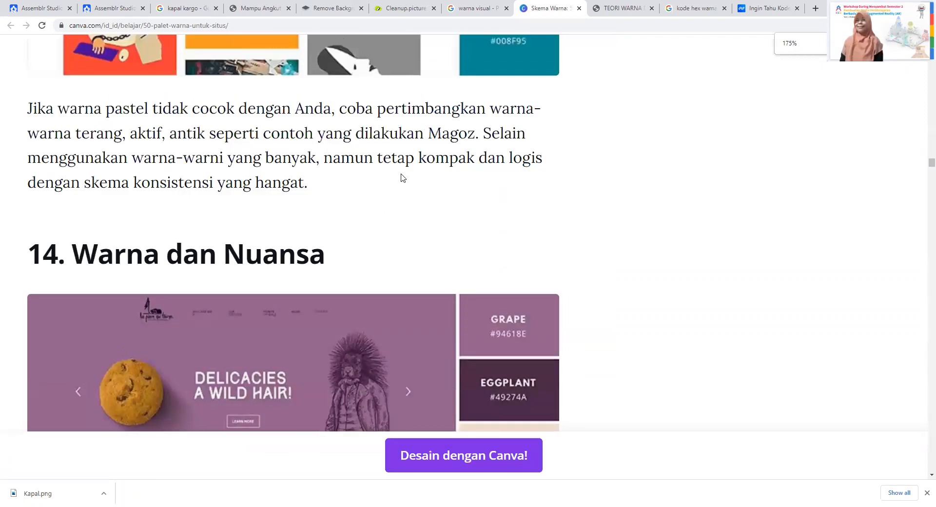
scroll(409, 180, up, 6)
scroll(515, 189, down, 2)
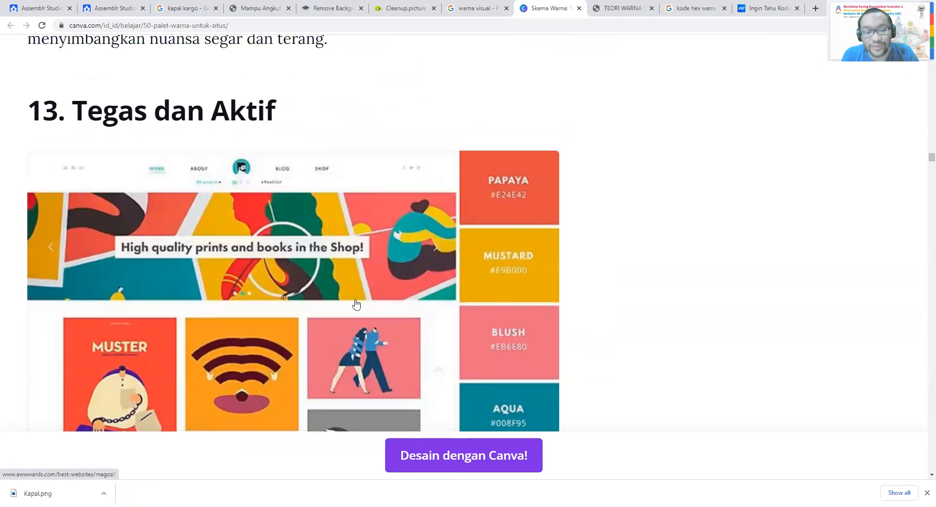
scroll(356, 304, down, 6)
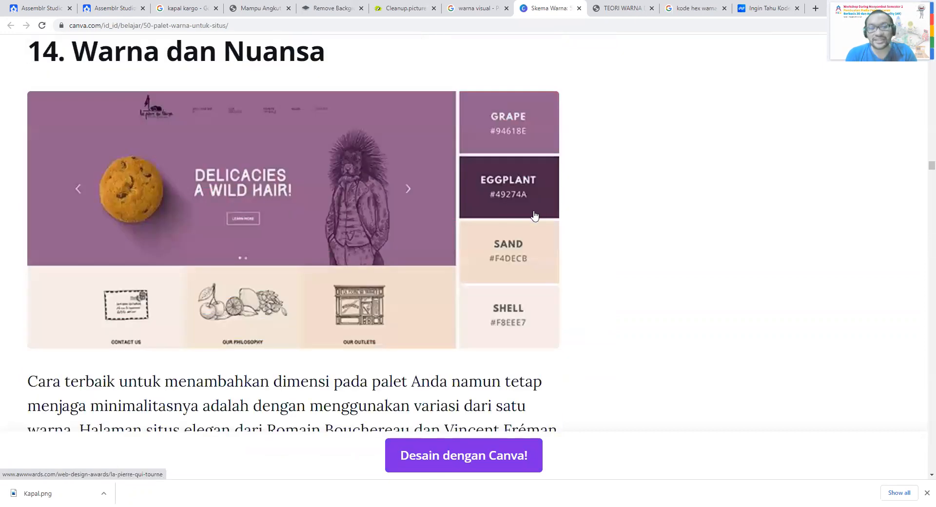
key(ctrl+0)
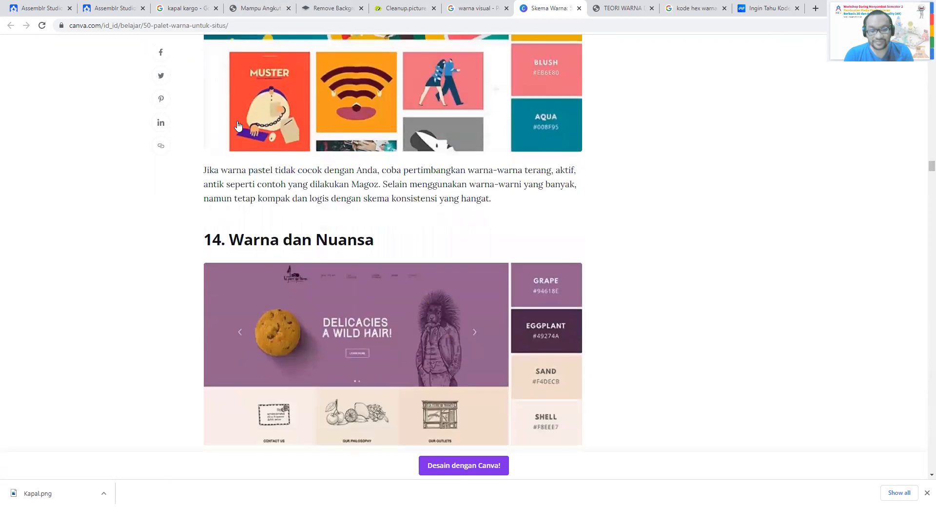
scroll(265, 116, down, 5)
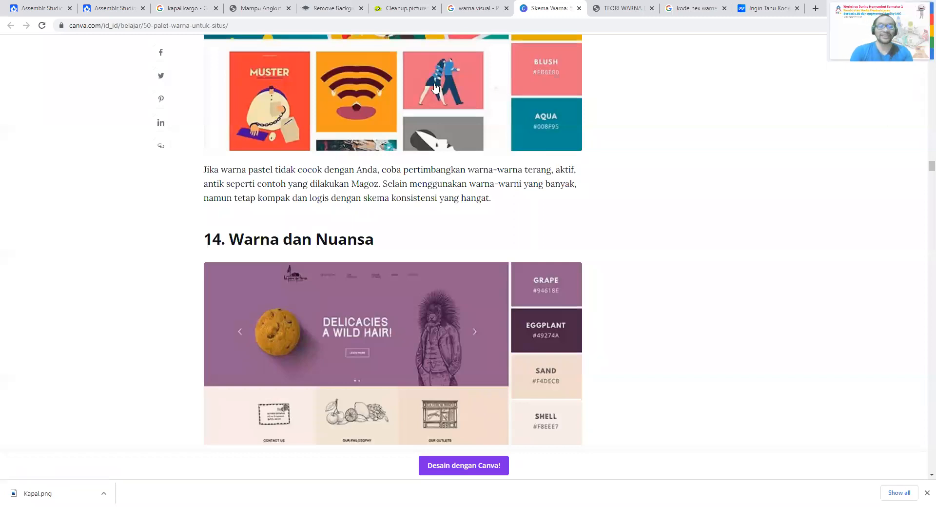
Go back to the title at the beginning of the Canva article, and switch to the Assemblr Studio project containing the MOBIL scene
scroll(331, 197, up, 2)
scroll(330, 196, up, 10)
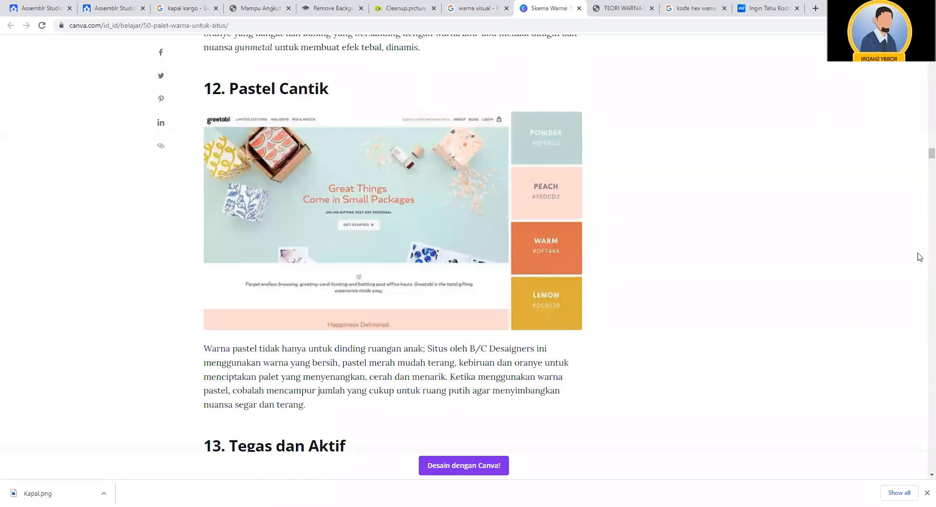
drag(931, 154, 931, 35)
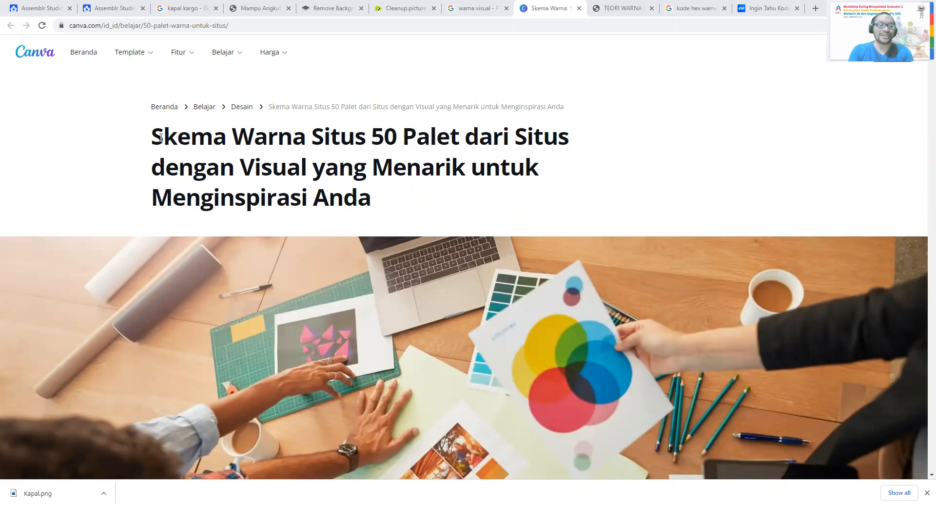
drag(161, 137, 256, 193)
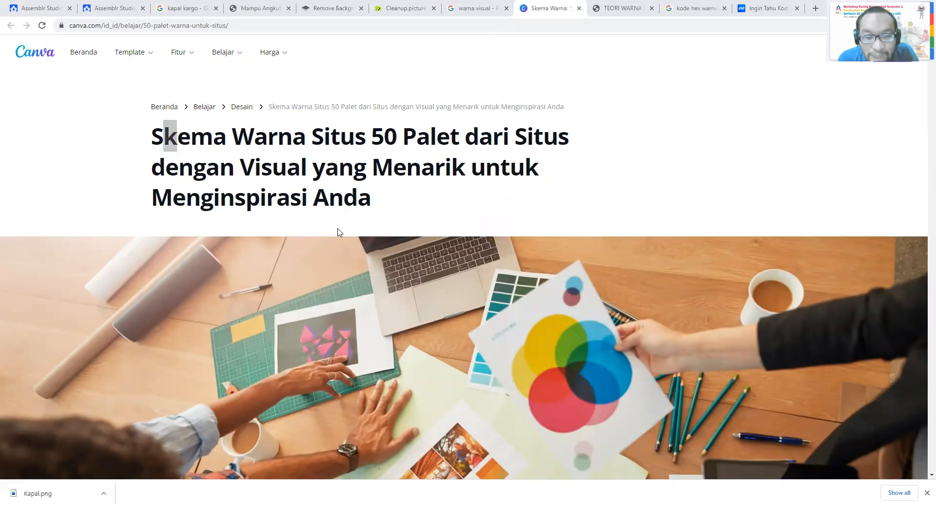
click(91, 4)
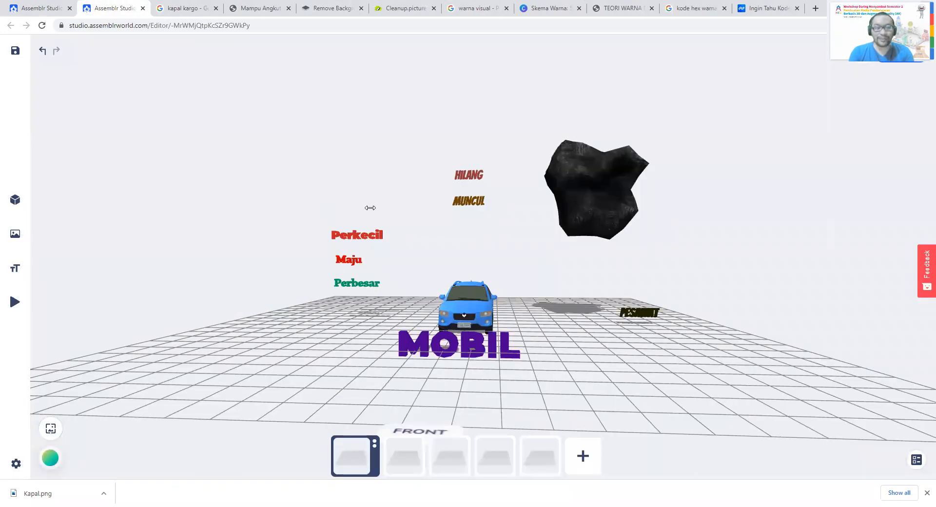